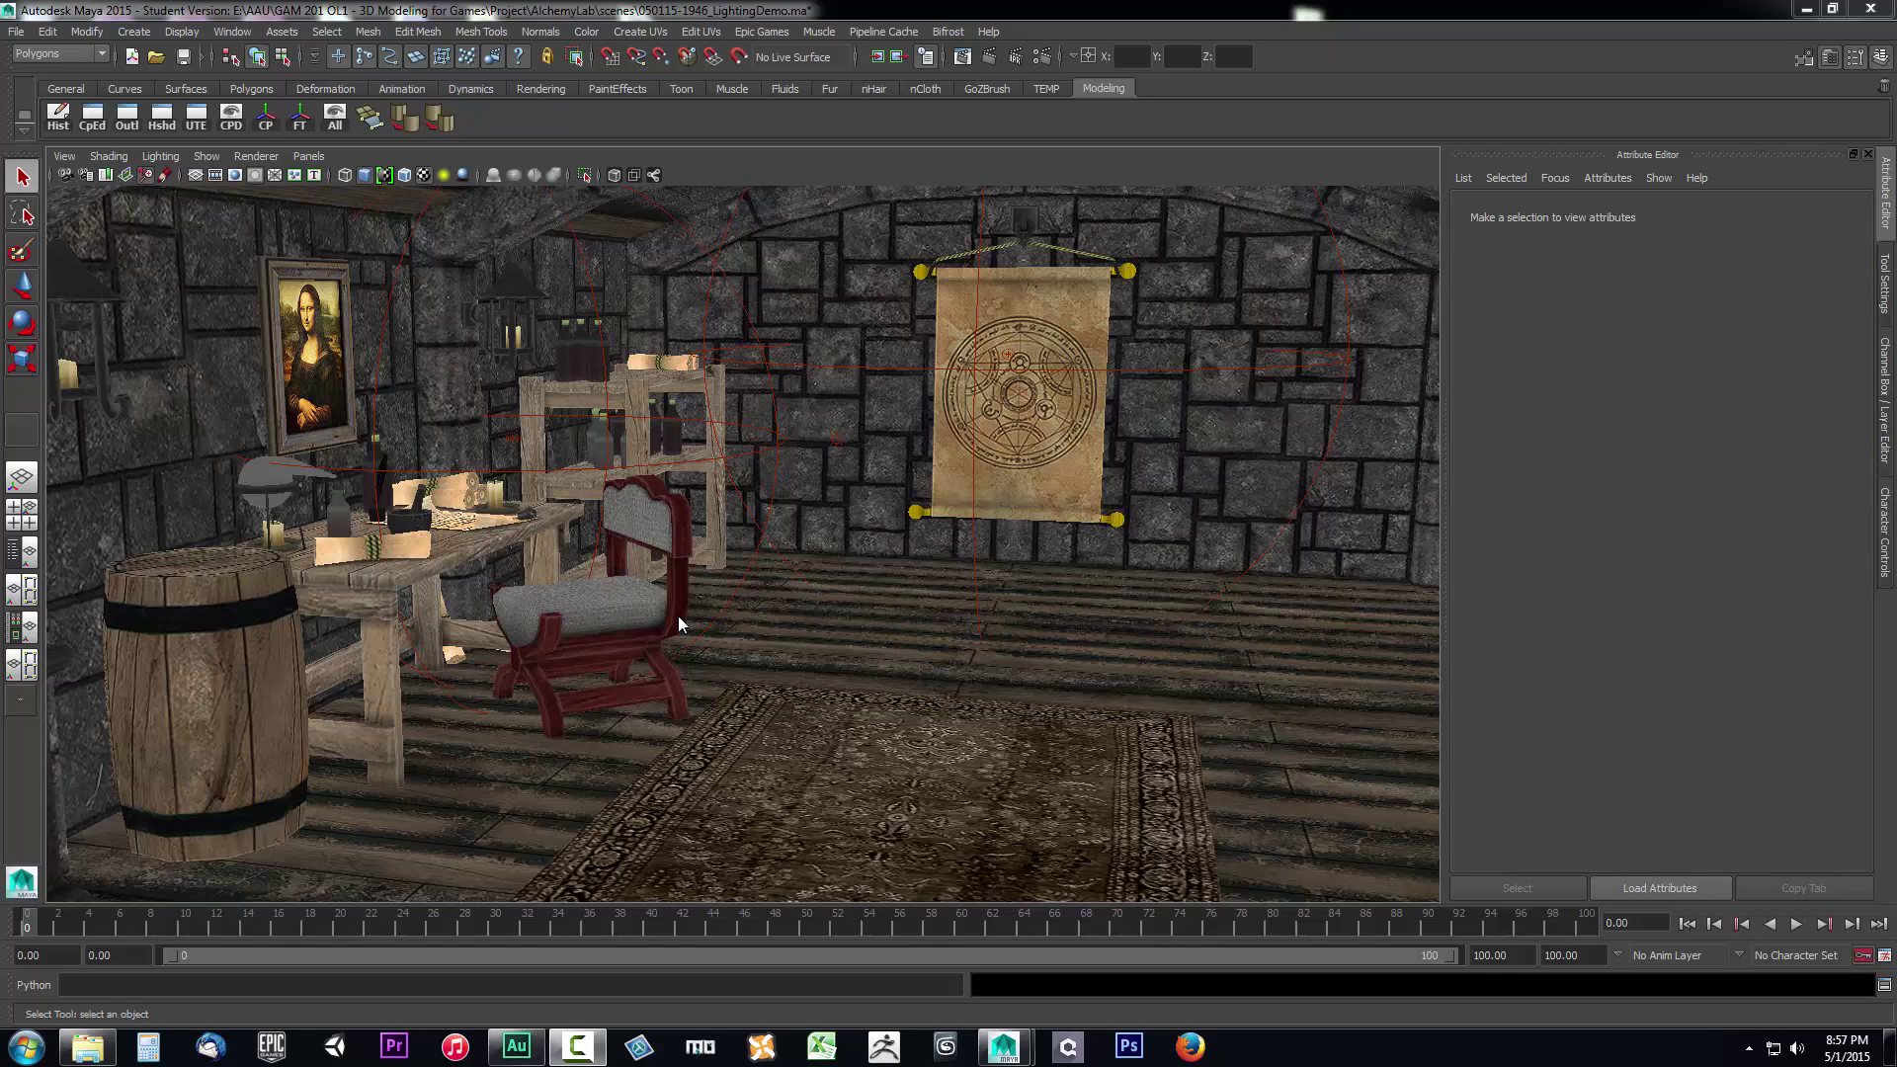
# Switch the workspace to the Persp/UV Texture Editor layout.
pyautogui.click(30, 594)
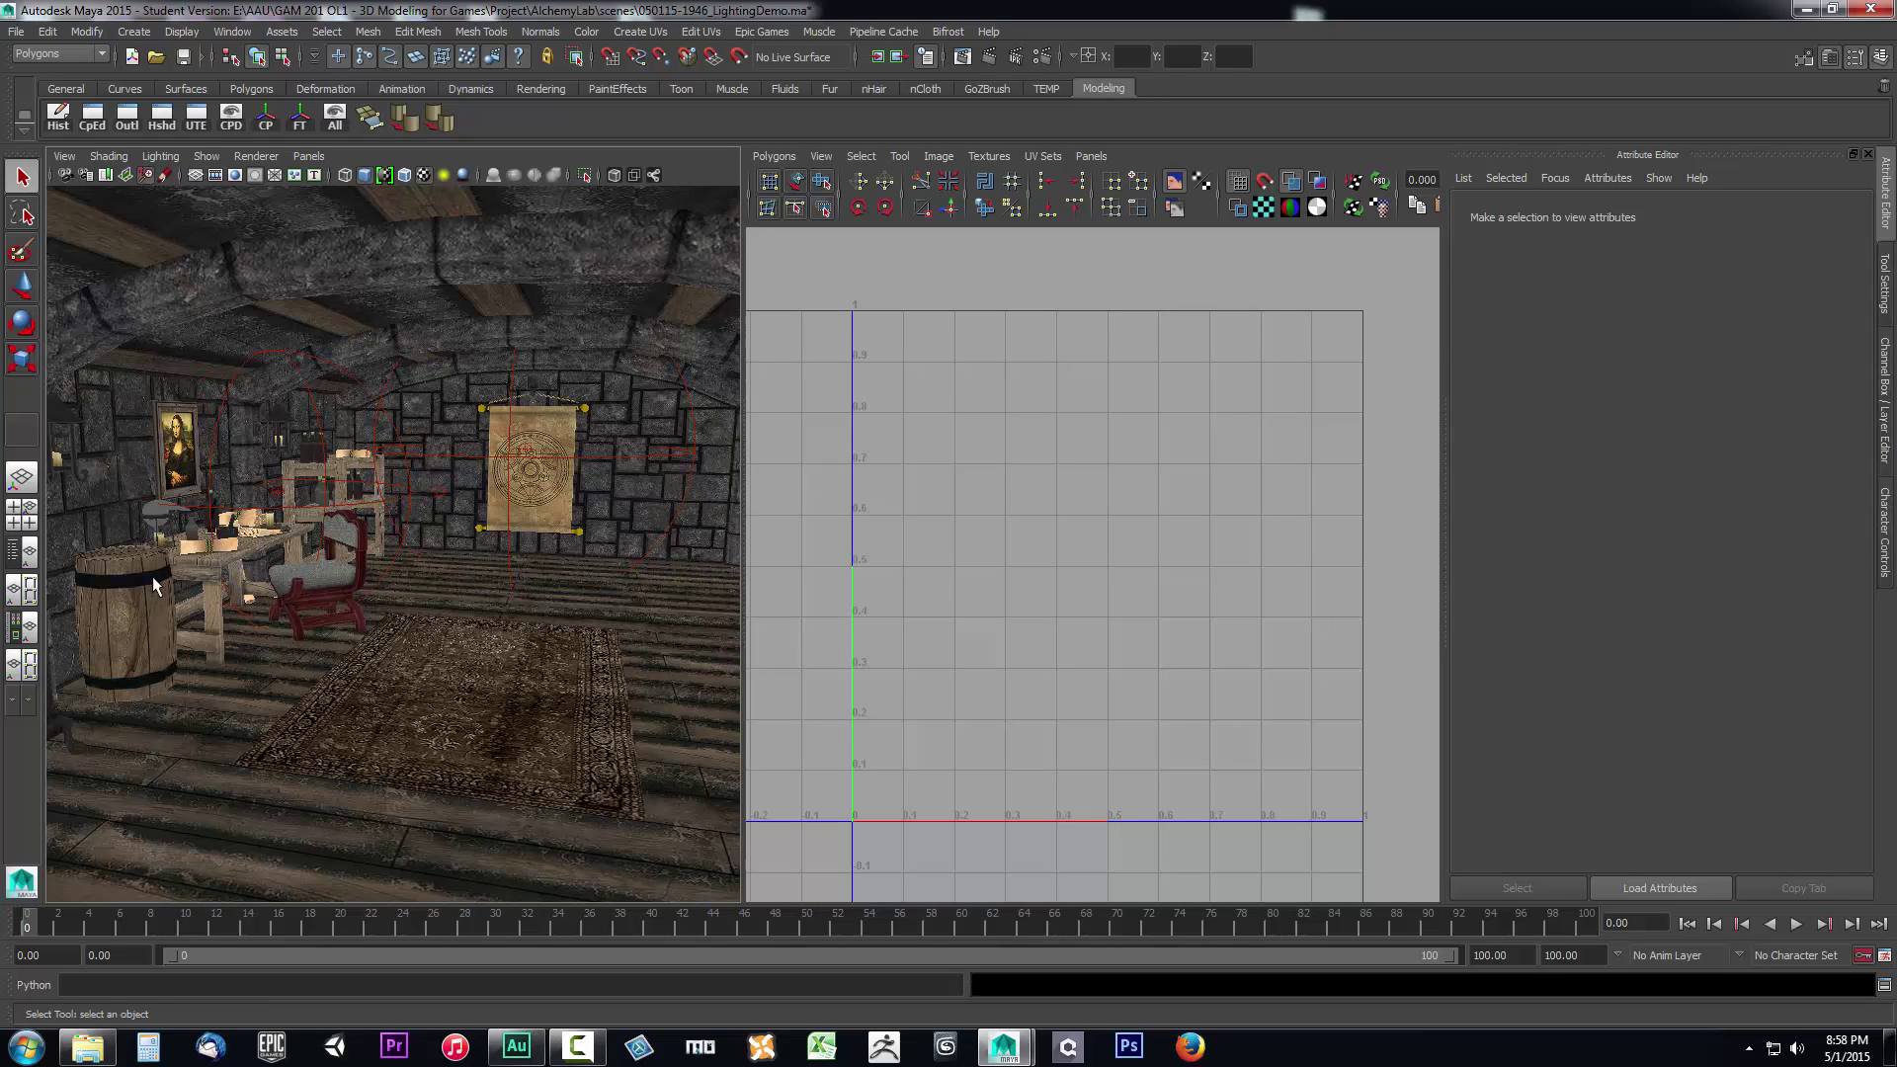
pyautogui.click(24, 593)
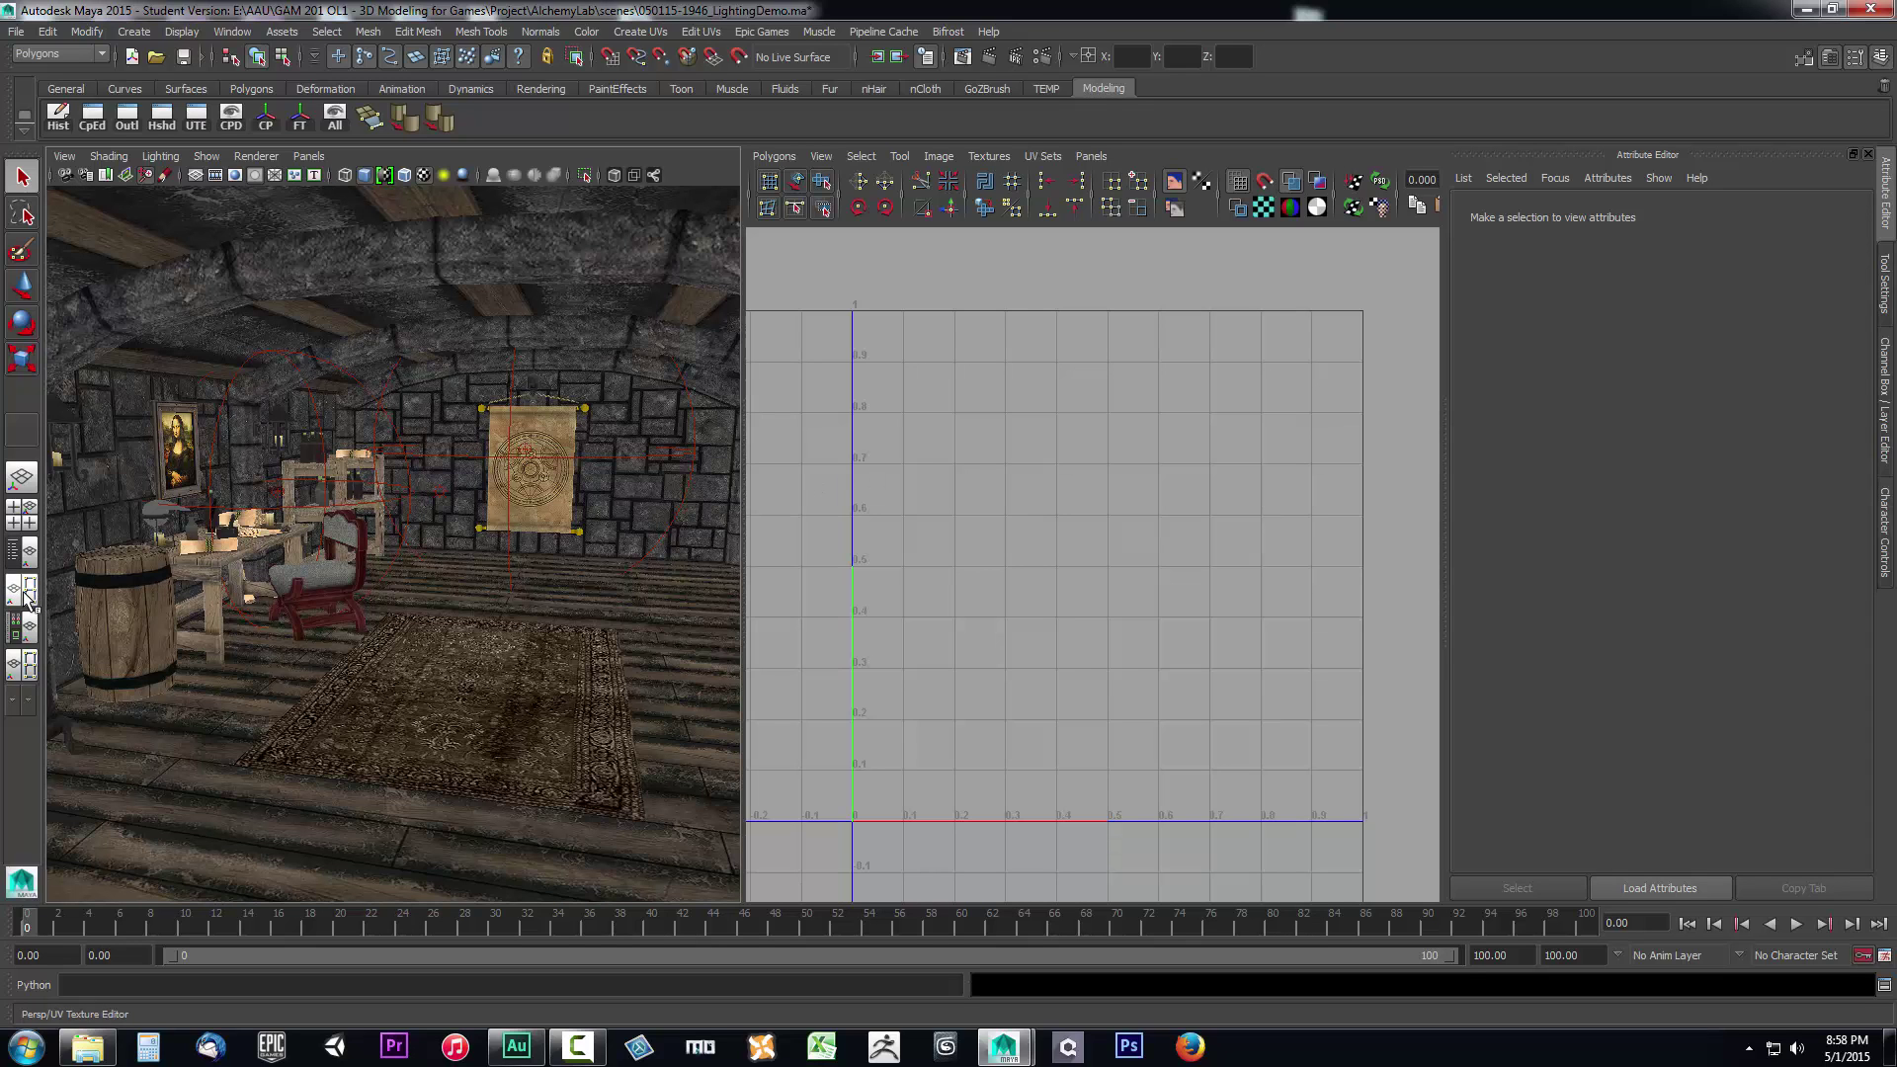
pyautogui.rightClick(26, 596)
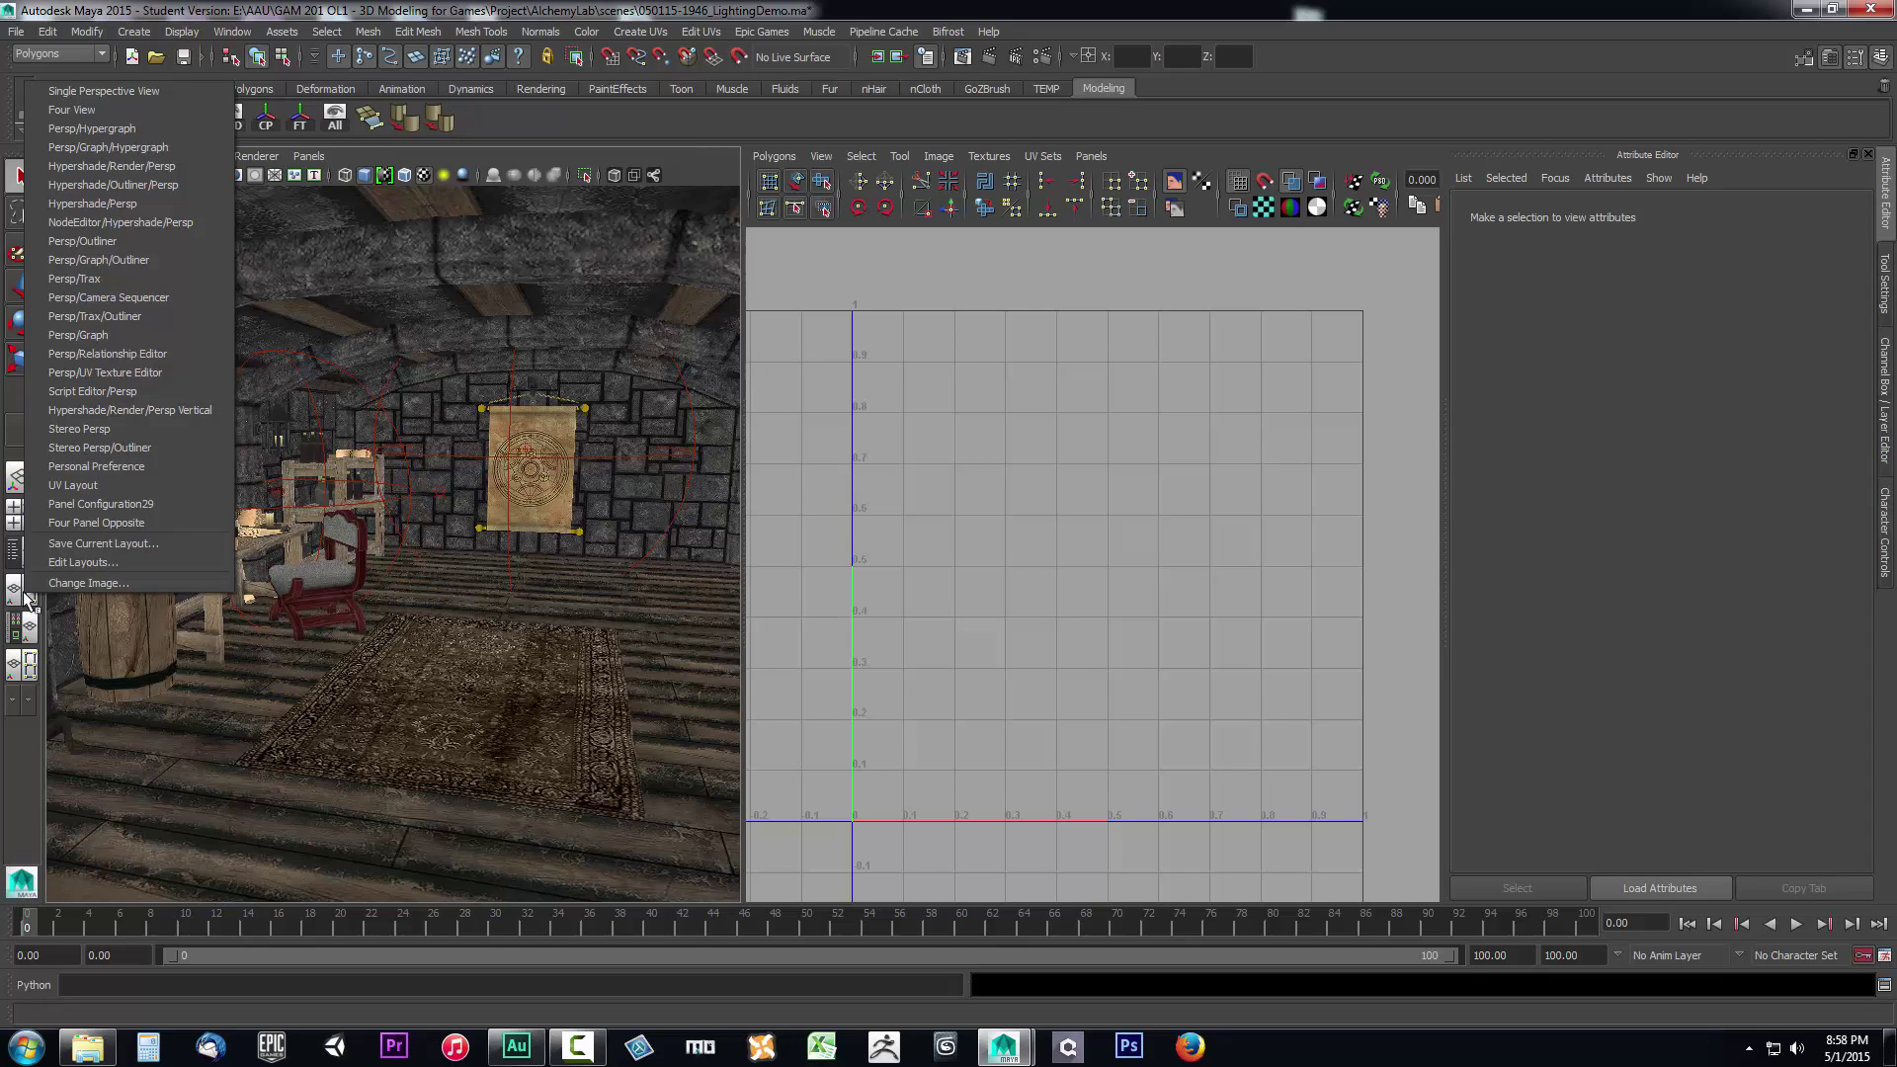
pyautogui.click(109, 374)
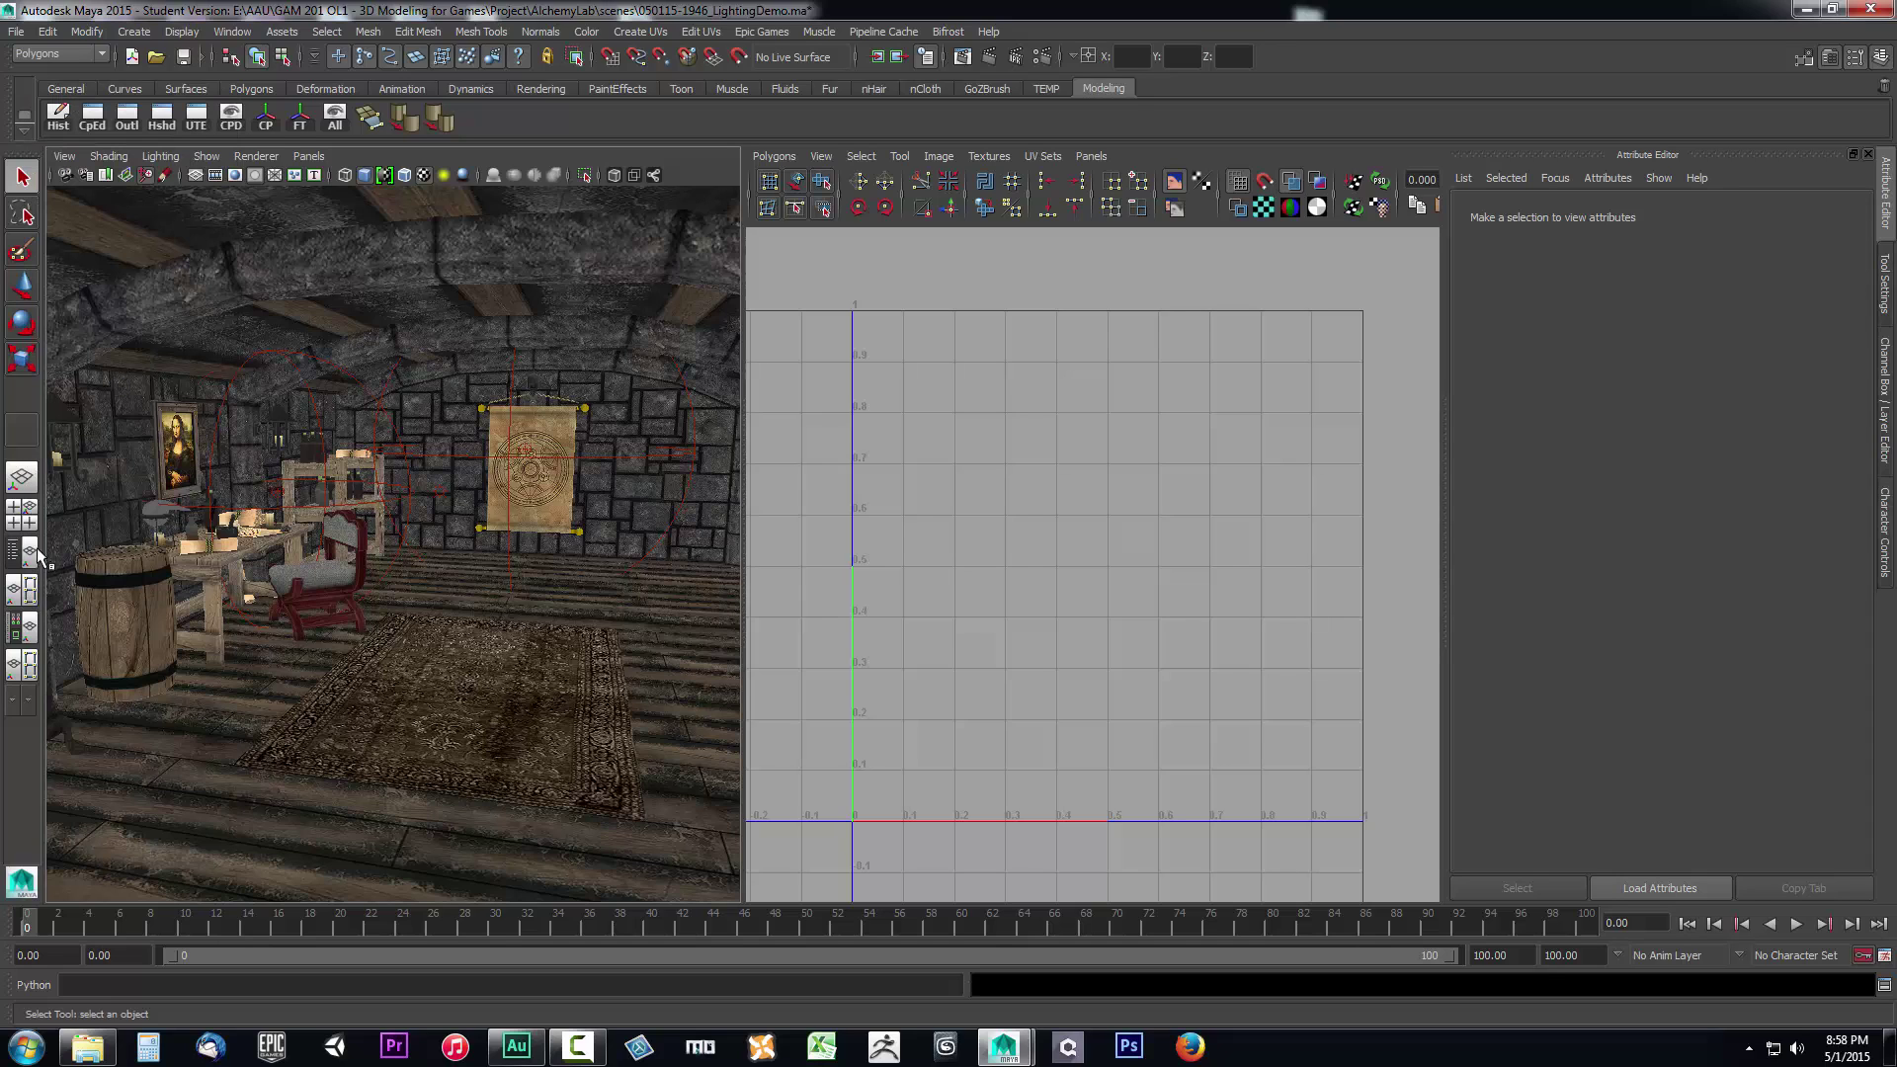
pyautogui.rightClick(22, 599)
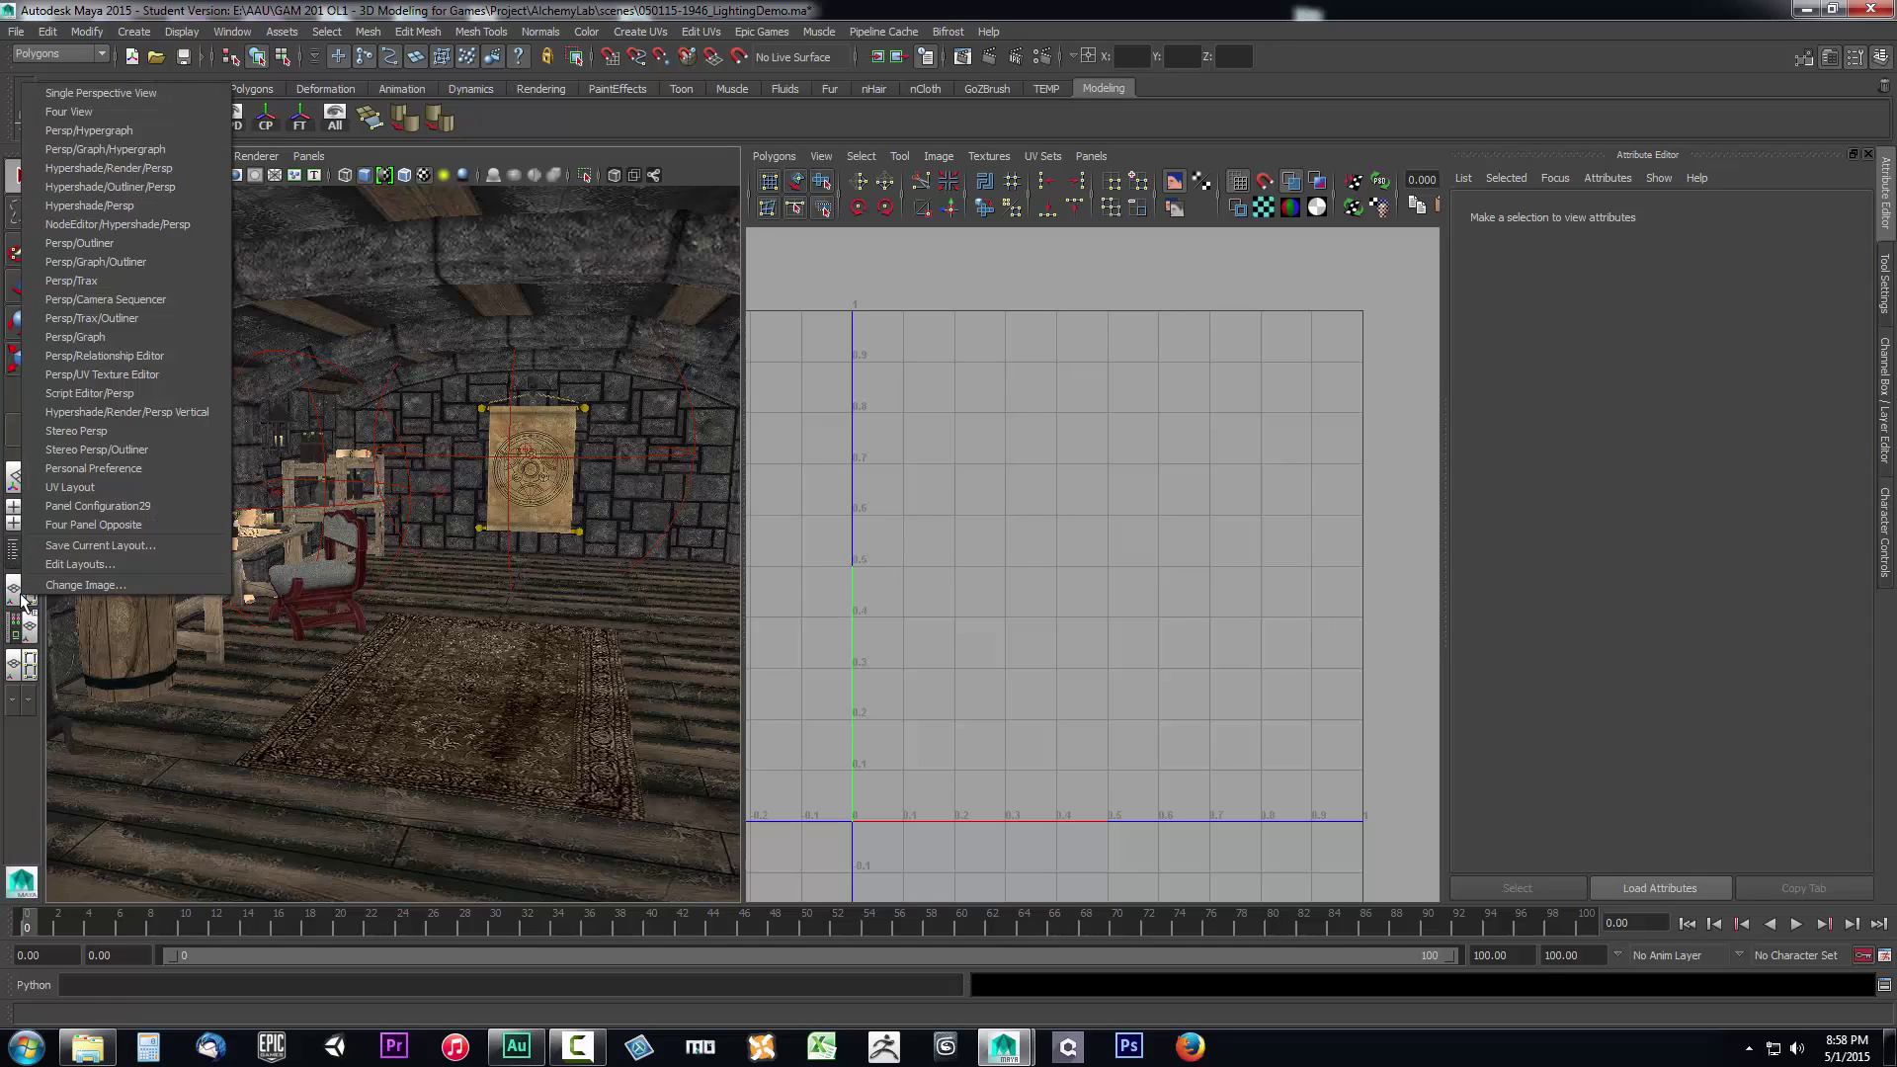
pyautogui.click(22, 605)
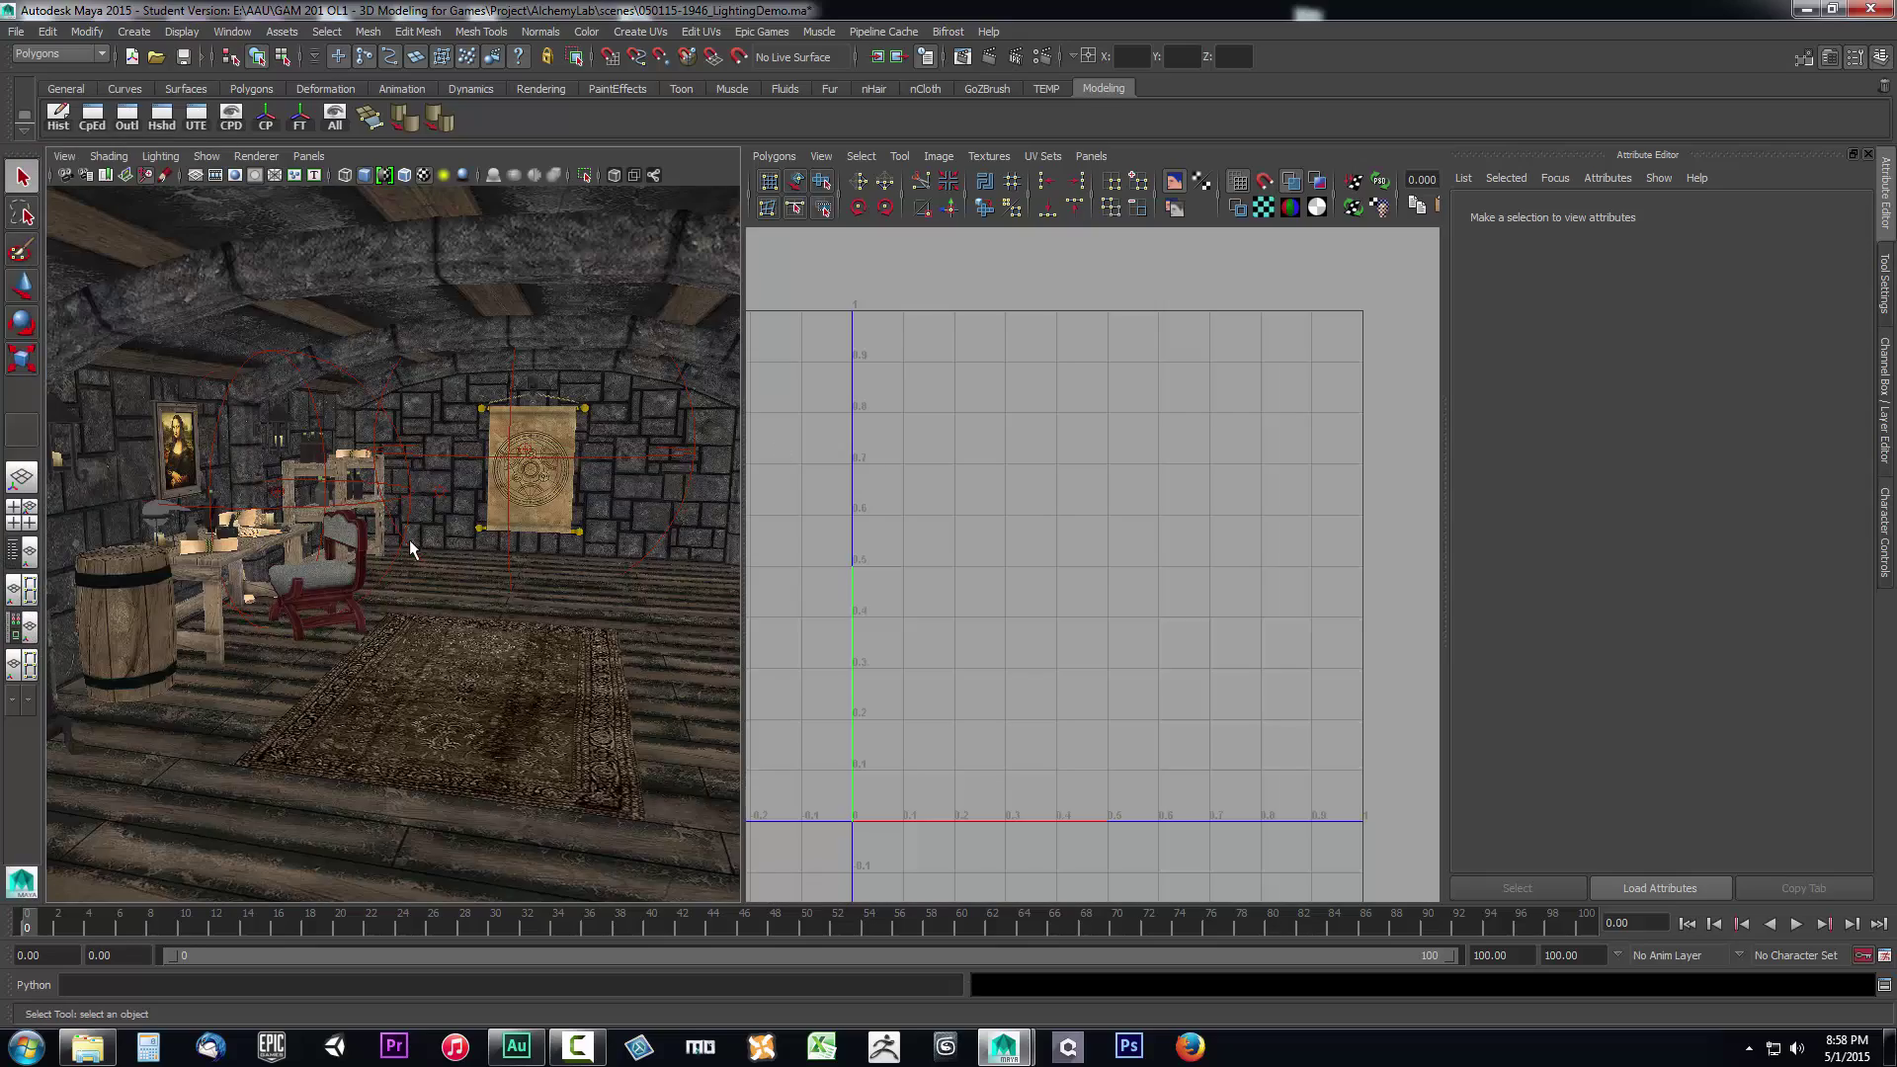
# Replace the perspective view of the room with the Outliner, keeping the UV Texture Editor beside it.
pyautogui.moveTo(500, 583)
pyautogui.keyDown('alt'); pyautogui.mouseDown()
pyautogui.moveTo(448, 600)
pyautogui.moveTo(490, 581)
pyautogui.mouseUp(); pyautogui.keyUp('alt')
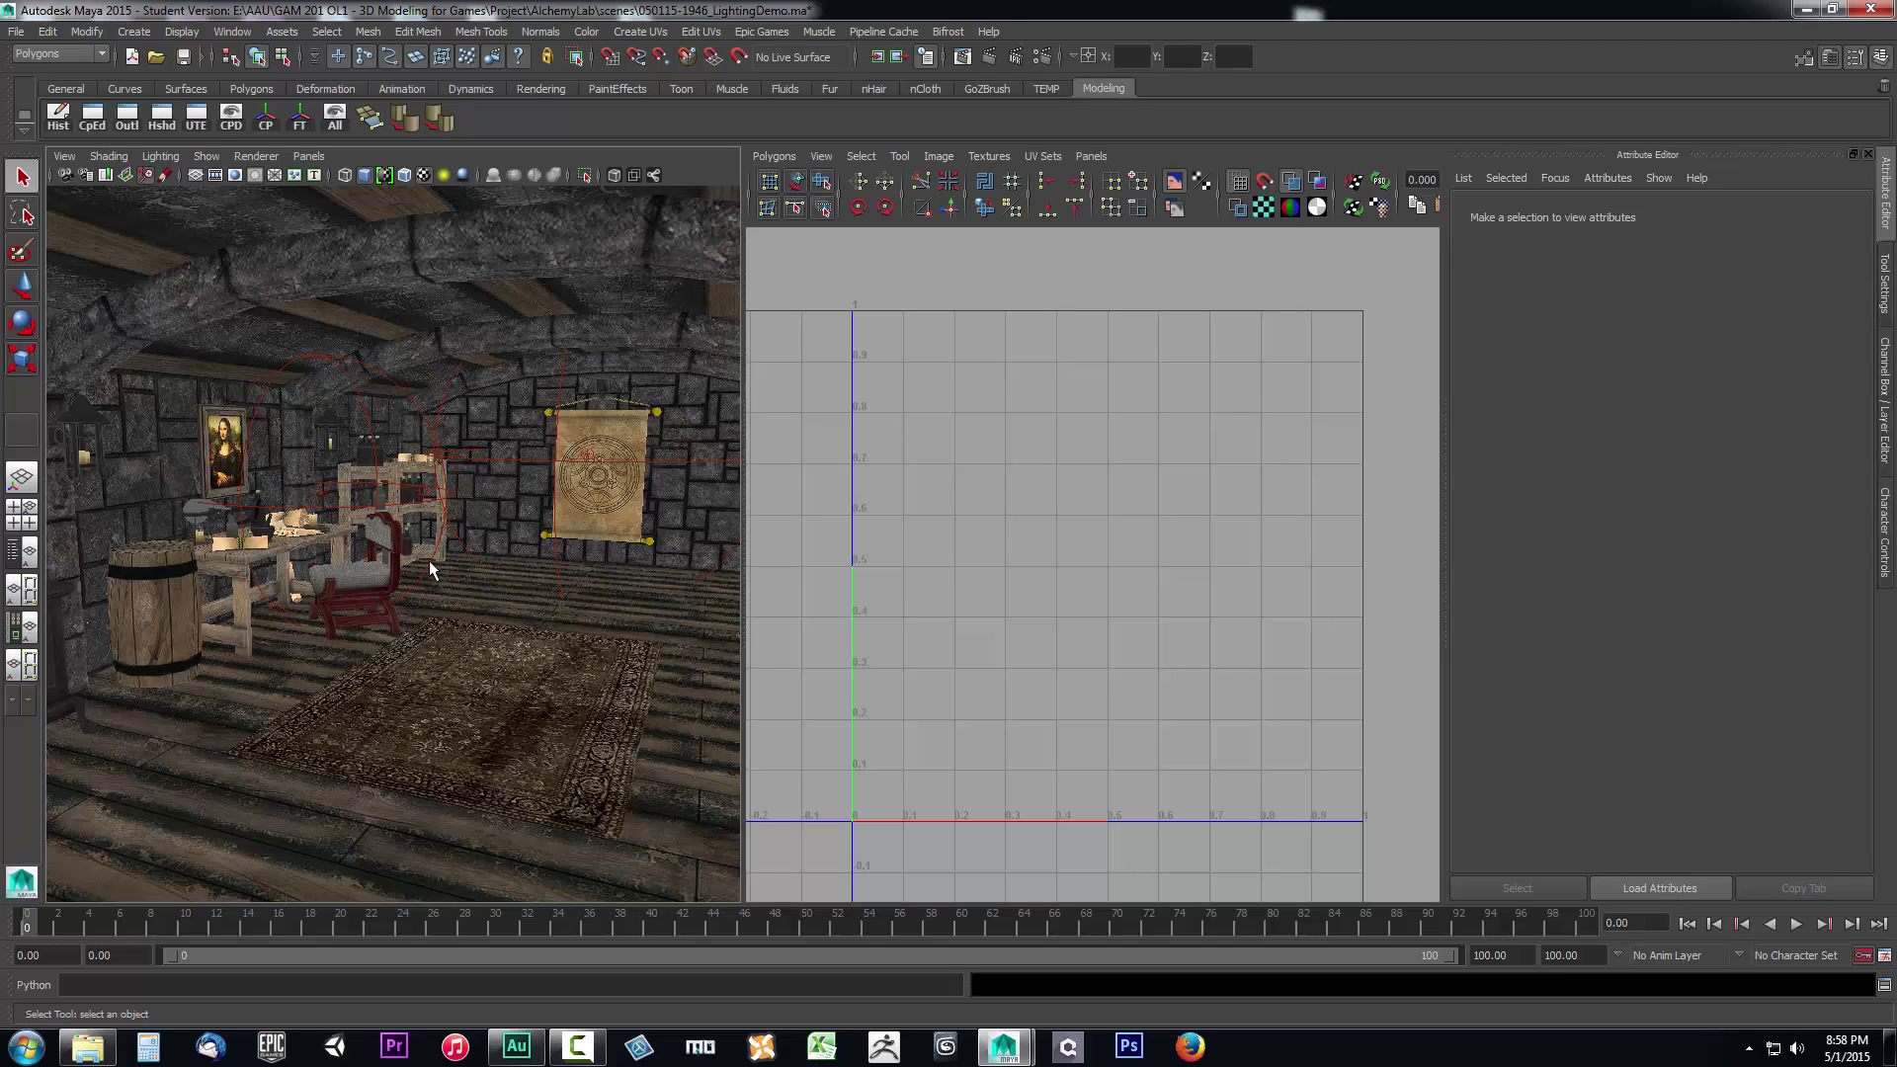
pyautogui.keyDown('alt'); pyautogui.moveTo(428, 560); pyautogui.dragTo(482, 567, button='middle'); pyautogui.keyUp('alt')
pyautogui.scroll(3, 482, 567)
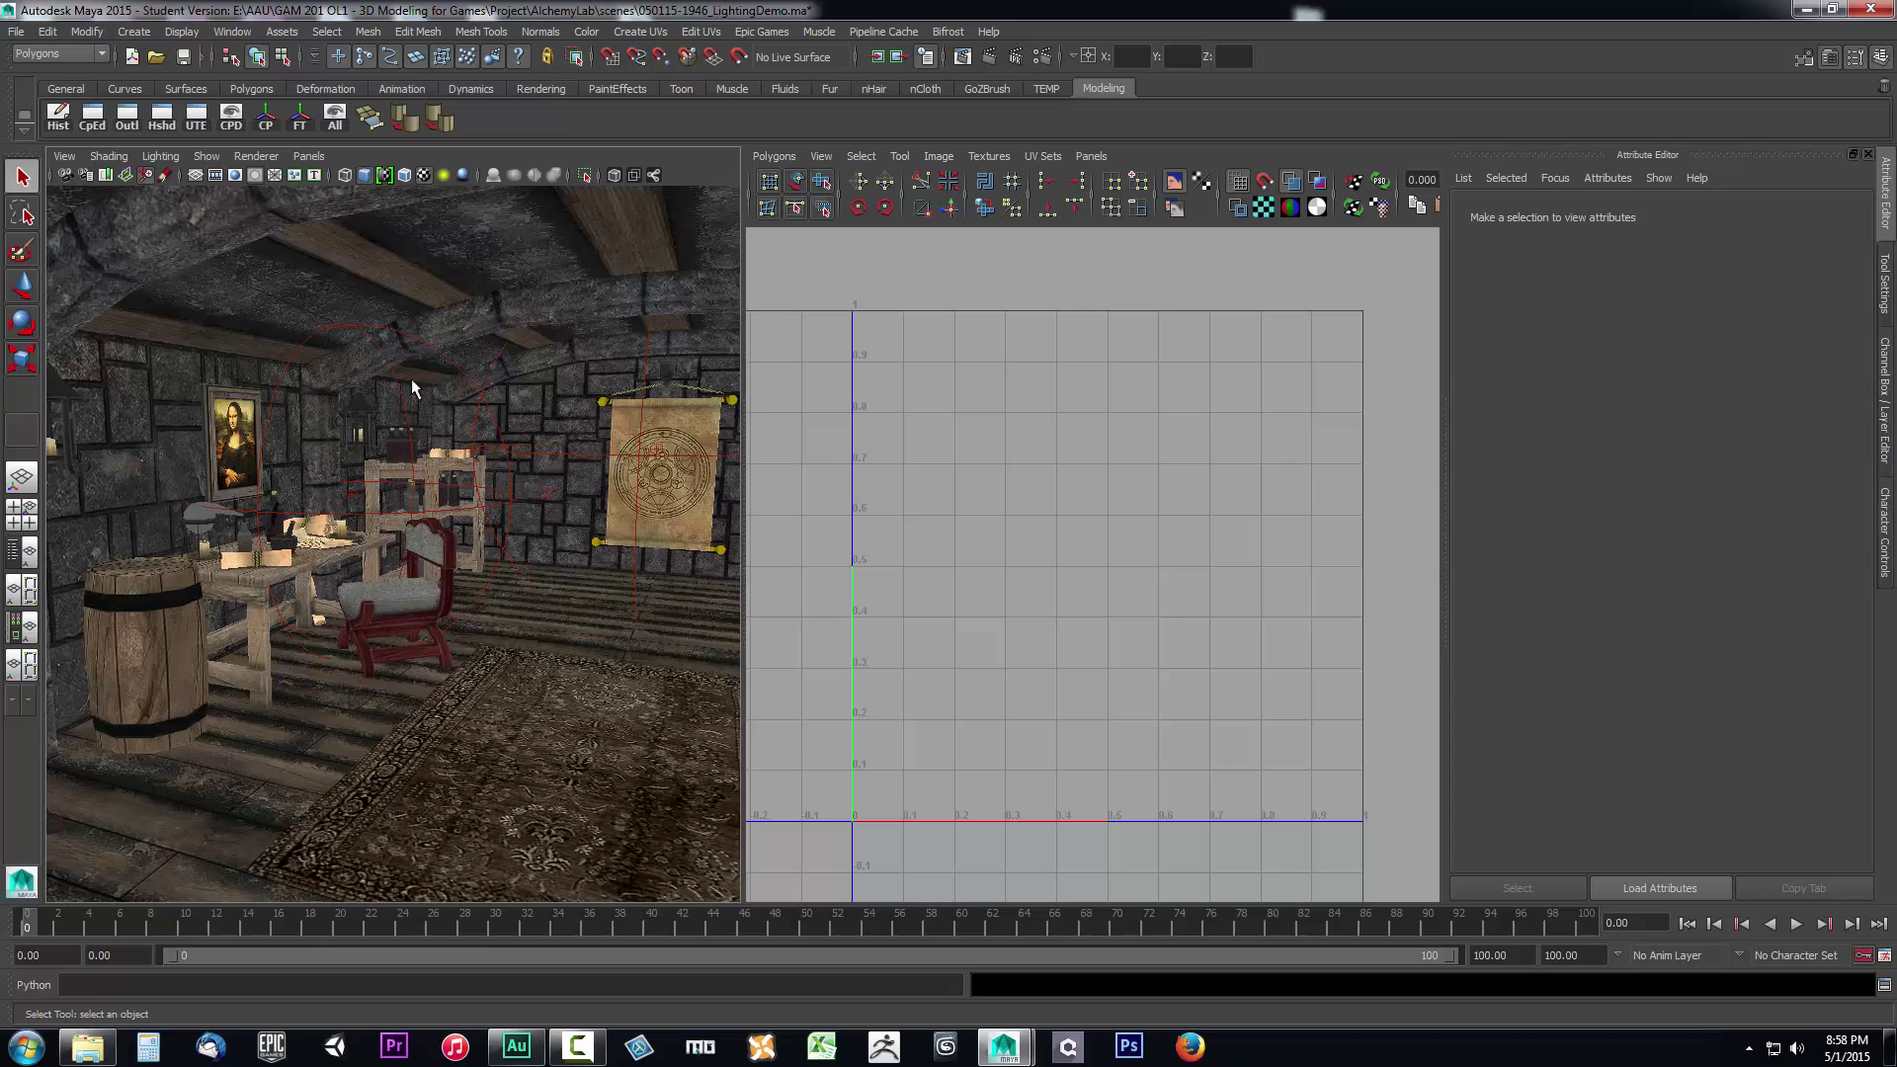
pyautogui.keyDown('alt'); pyautogui.moveTo(407, 572); pyautogui.dragTo(441, 574); pyautogui.keyUp('alt')
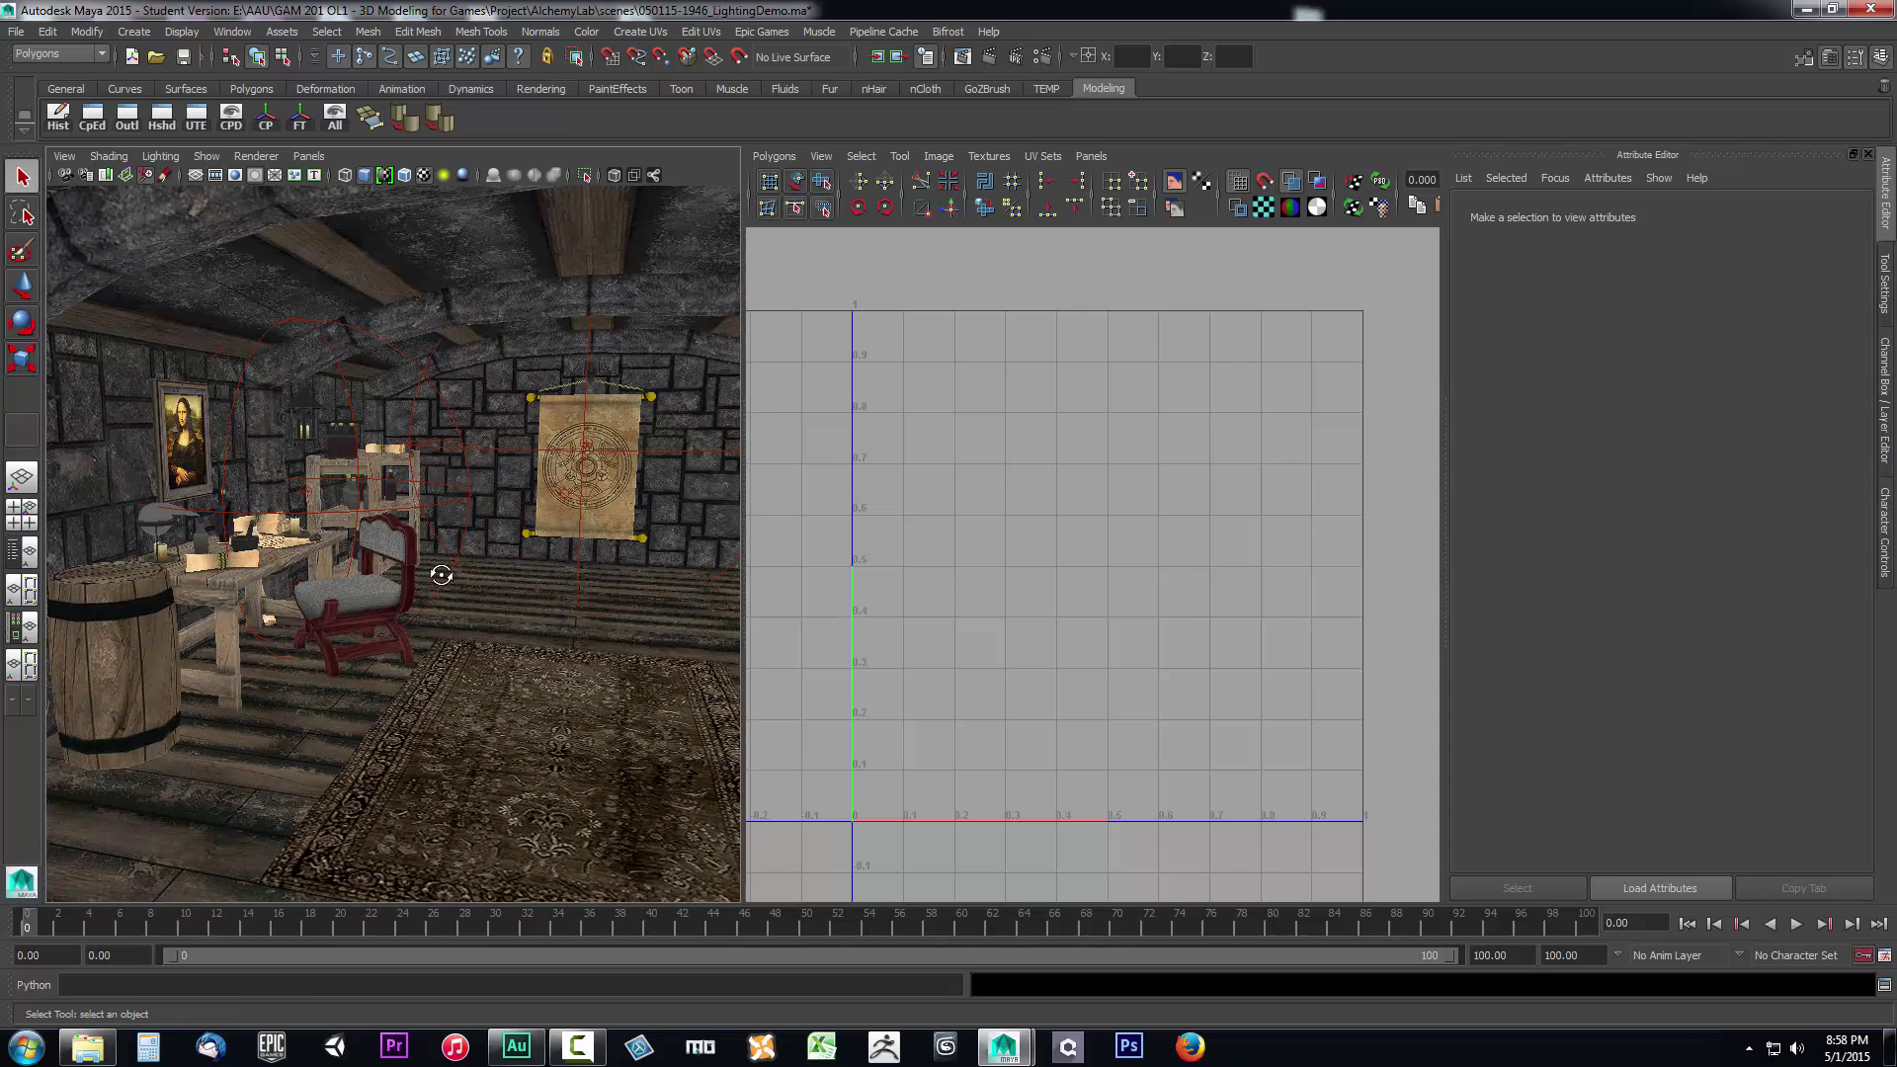
pyautogui.click(318, 164)
pyautogui.moveTo(340, 251)
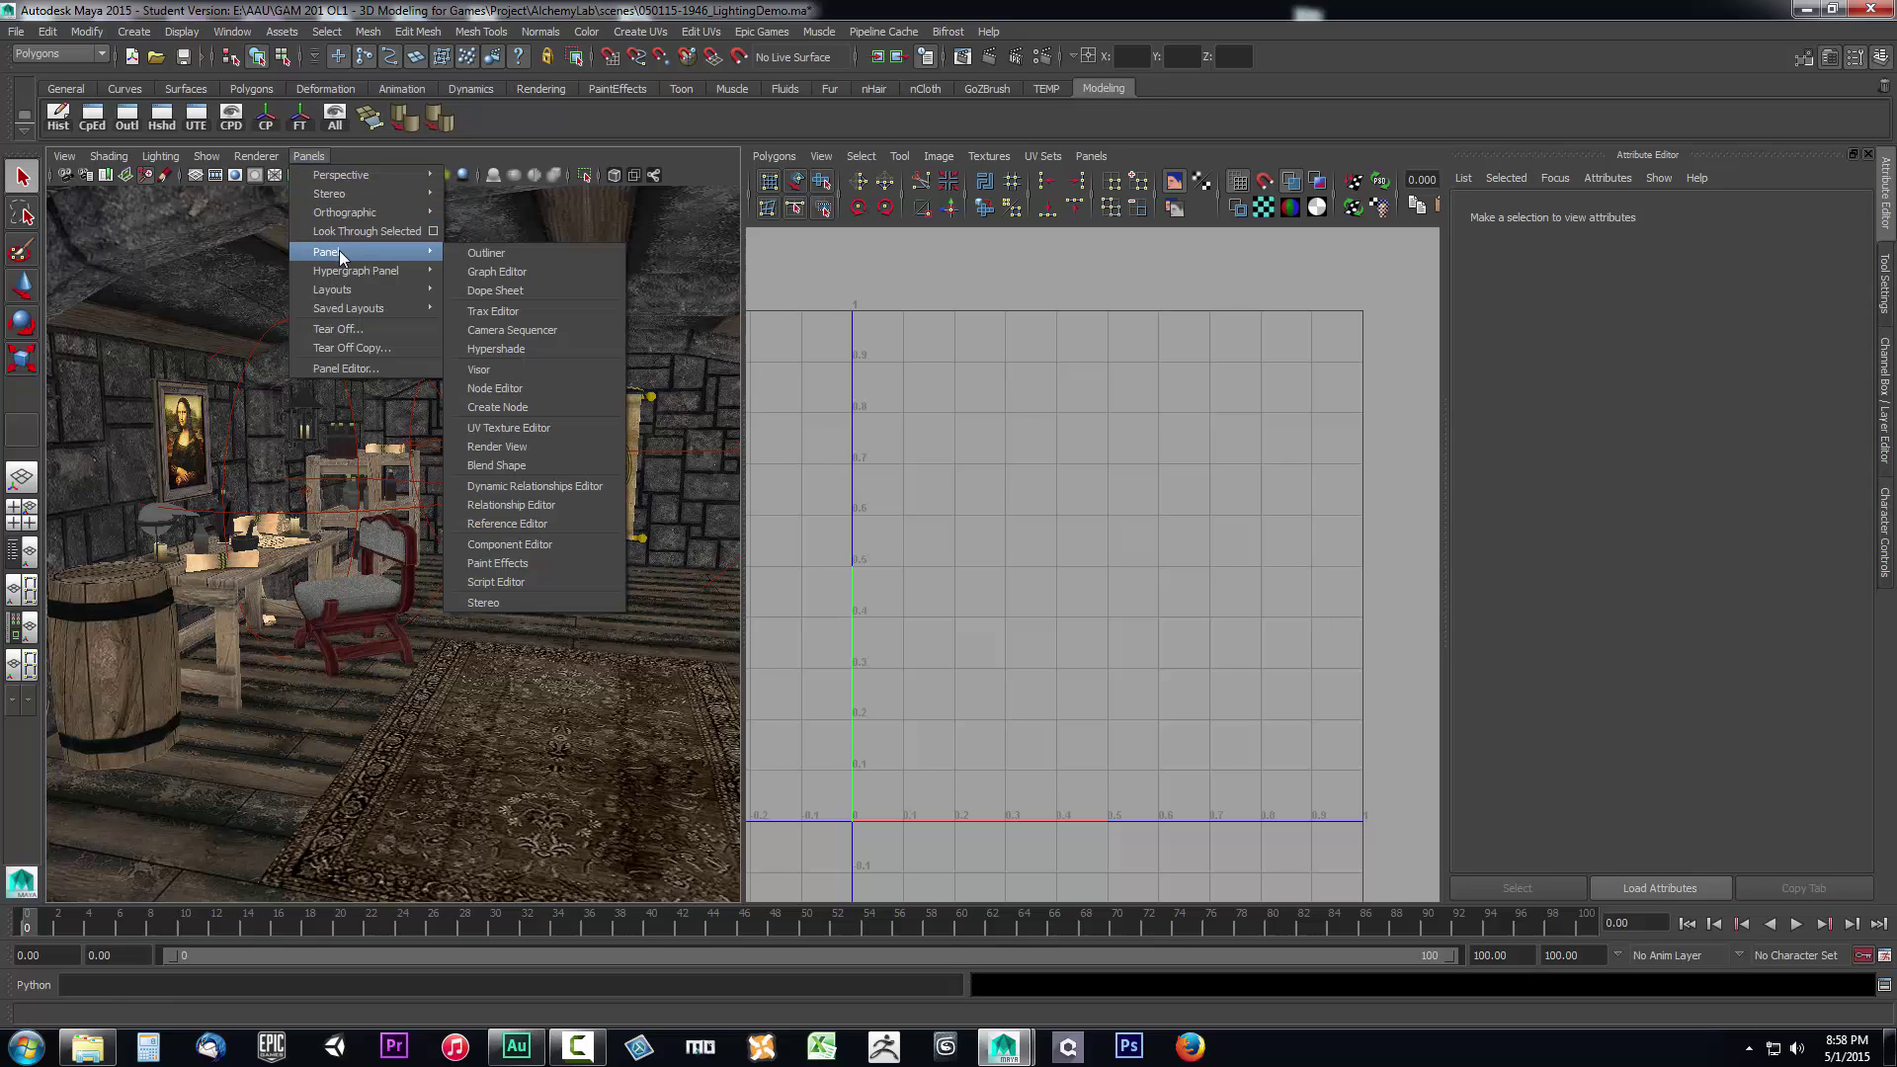
pyautogui.click(488, 254)
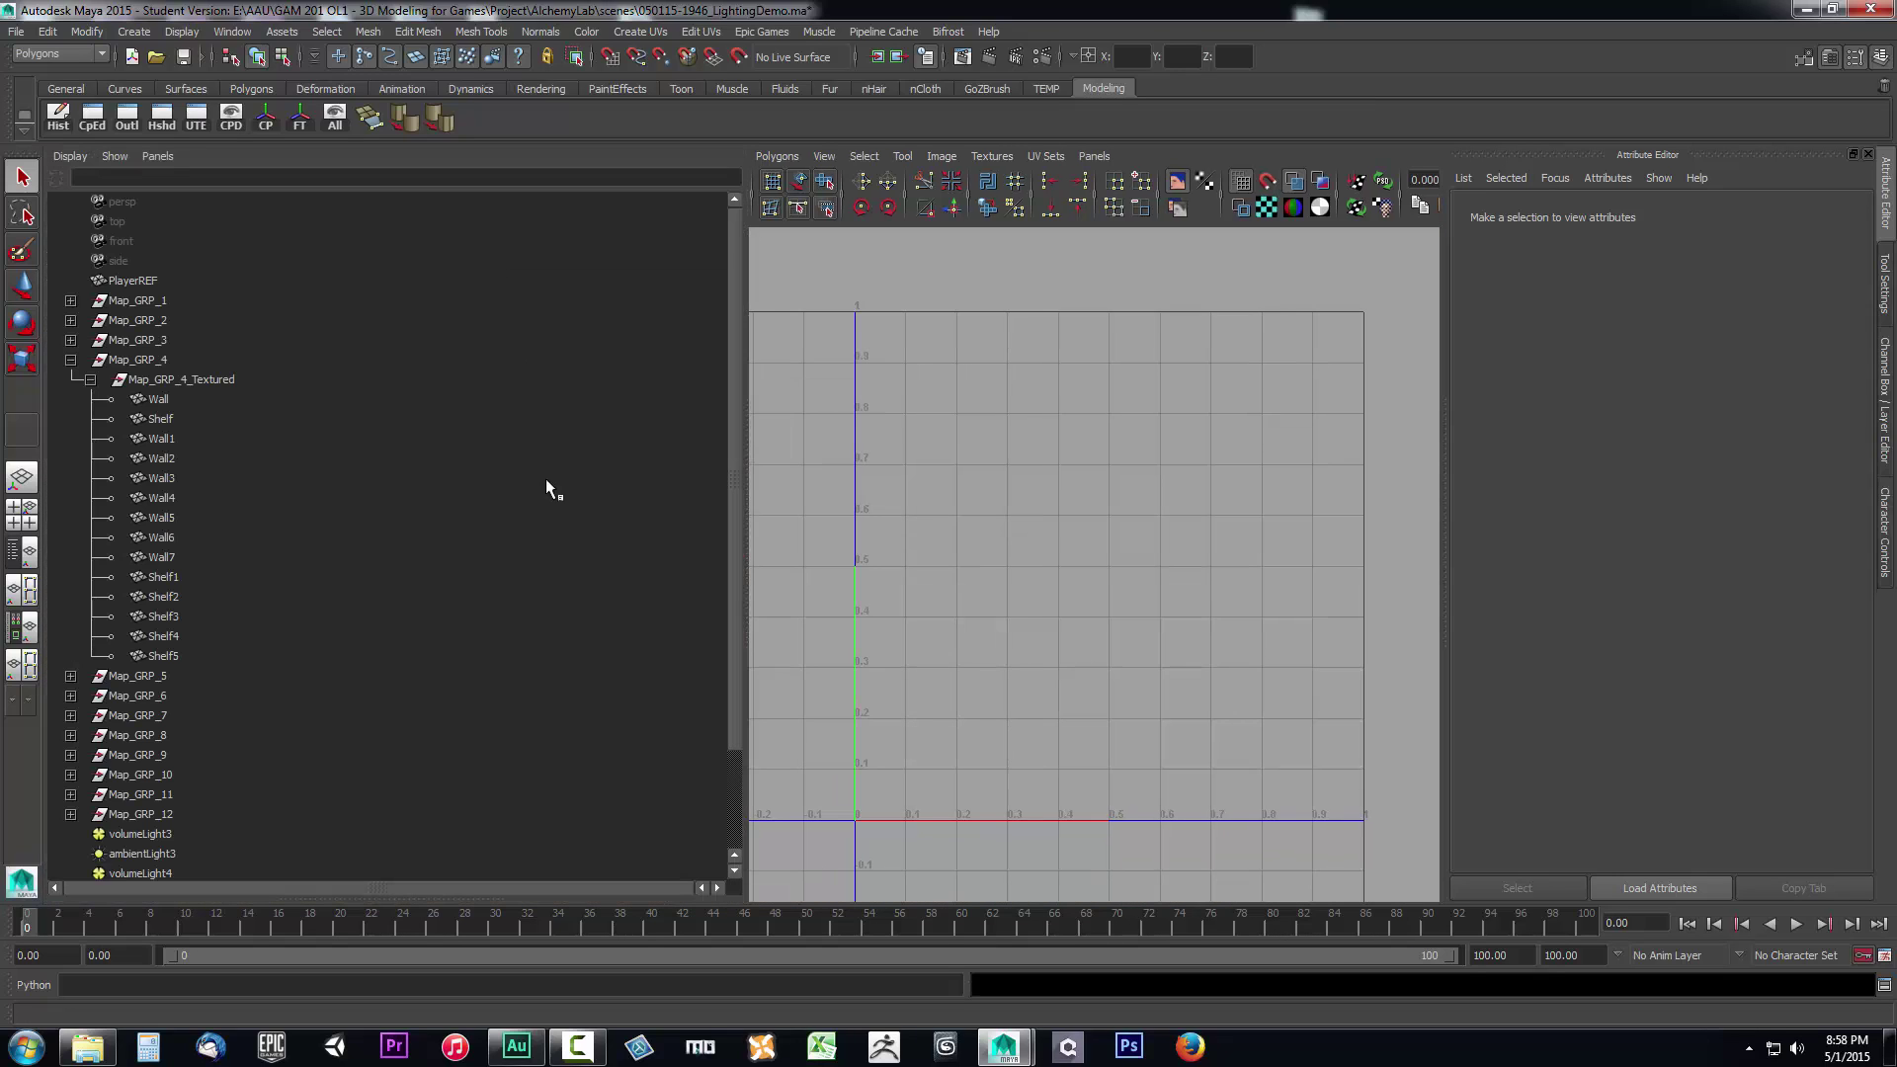
# Display the UVs of all objects from Wall through Shelf5 in Map_GRP_4_Textured and collapse the Map_GRP_4 group.
pyautogui.click(160, 398)
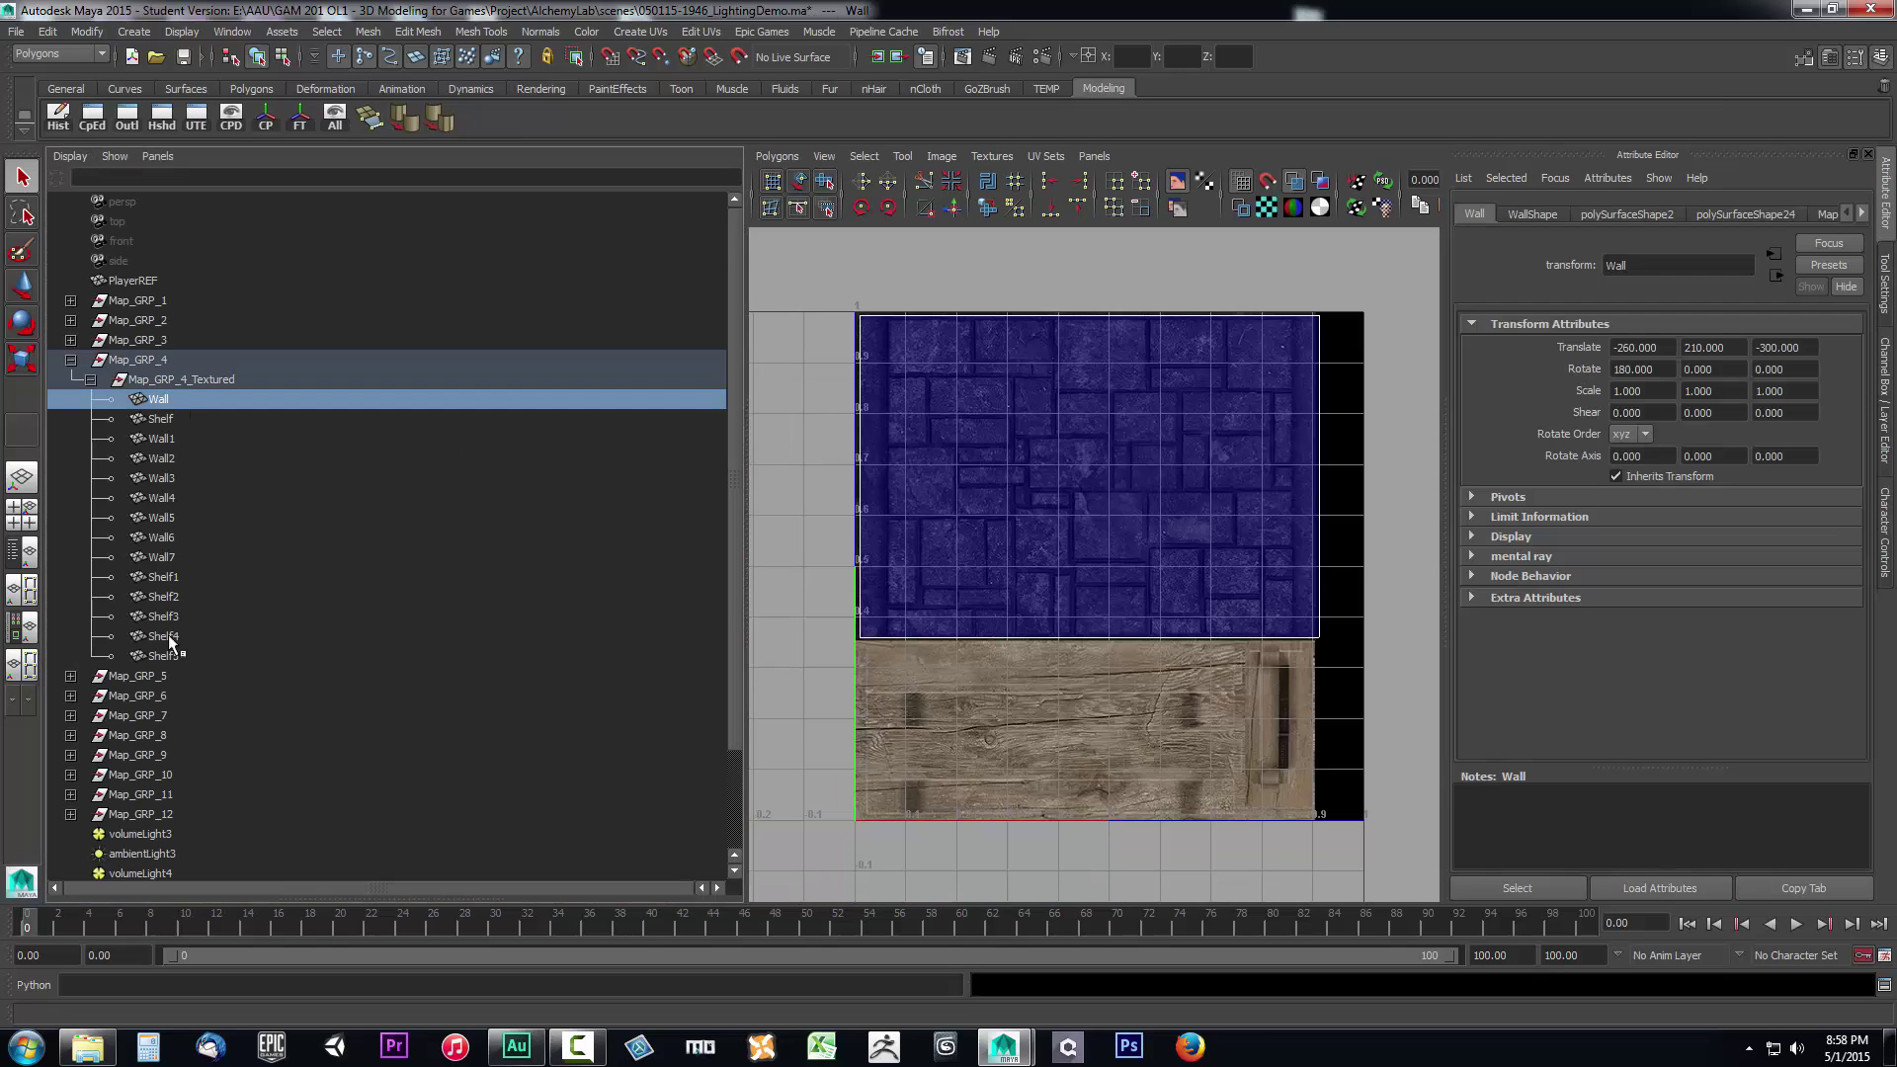
pyautogui.keyDown('shift'); pyautogui.click(166, 655); pyautogui.keyUp('shift')
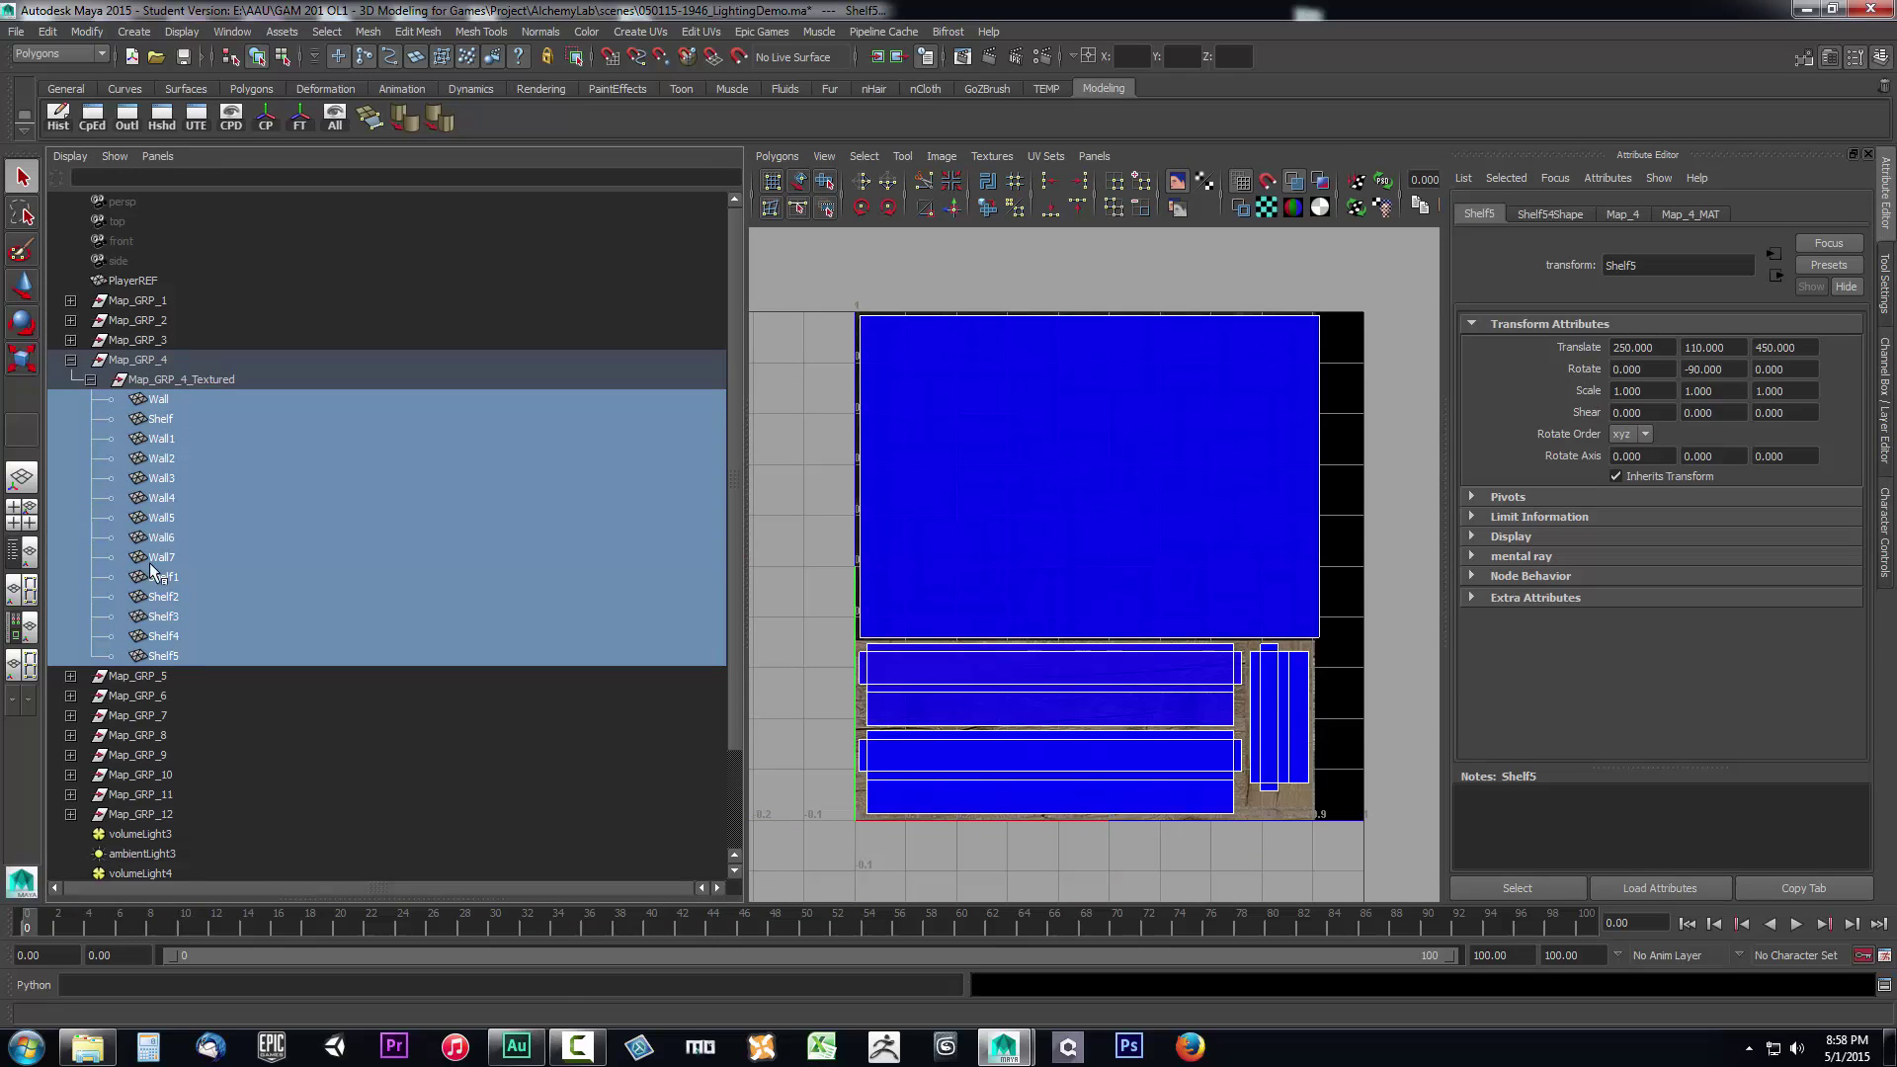
pyautogui.click(90, 380)
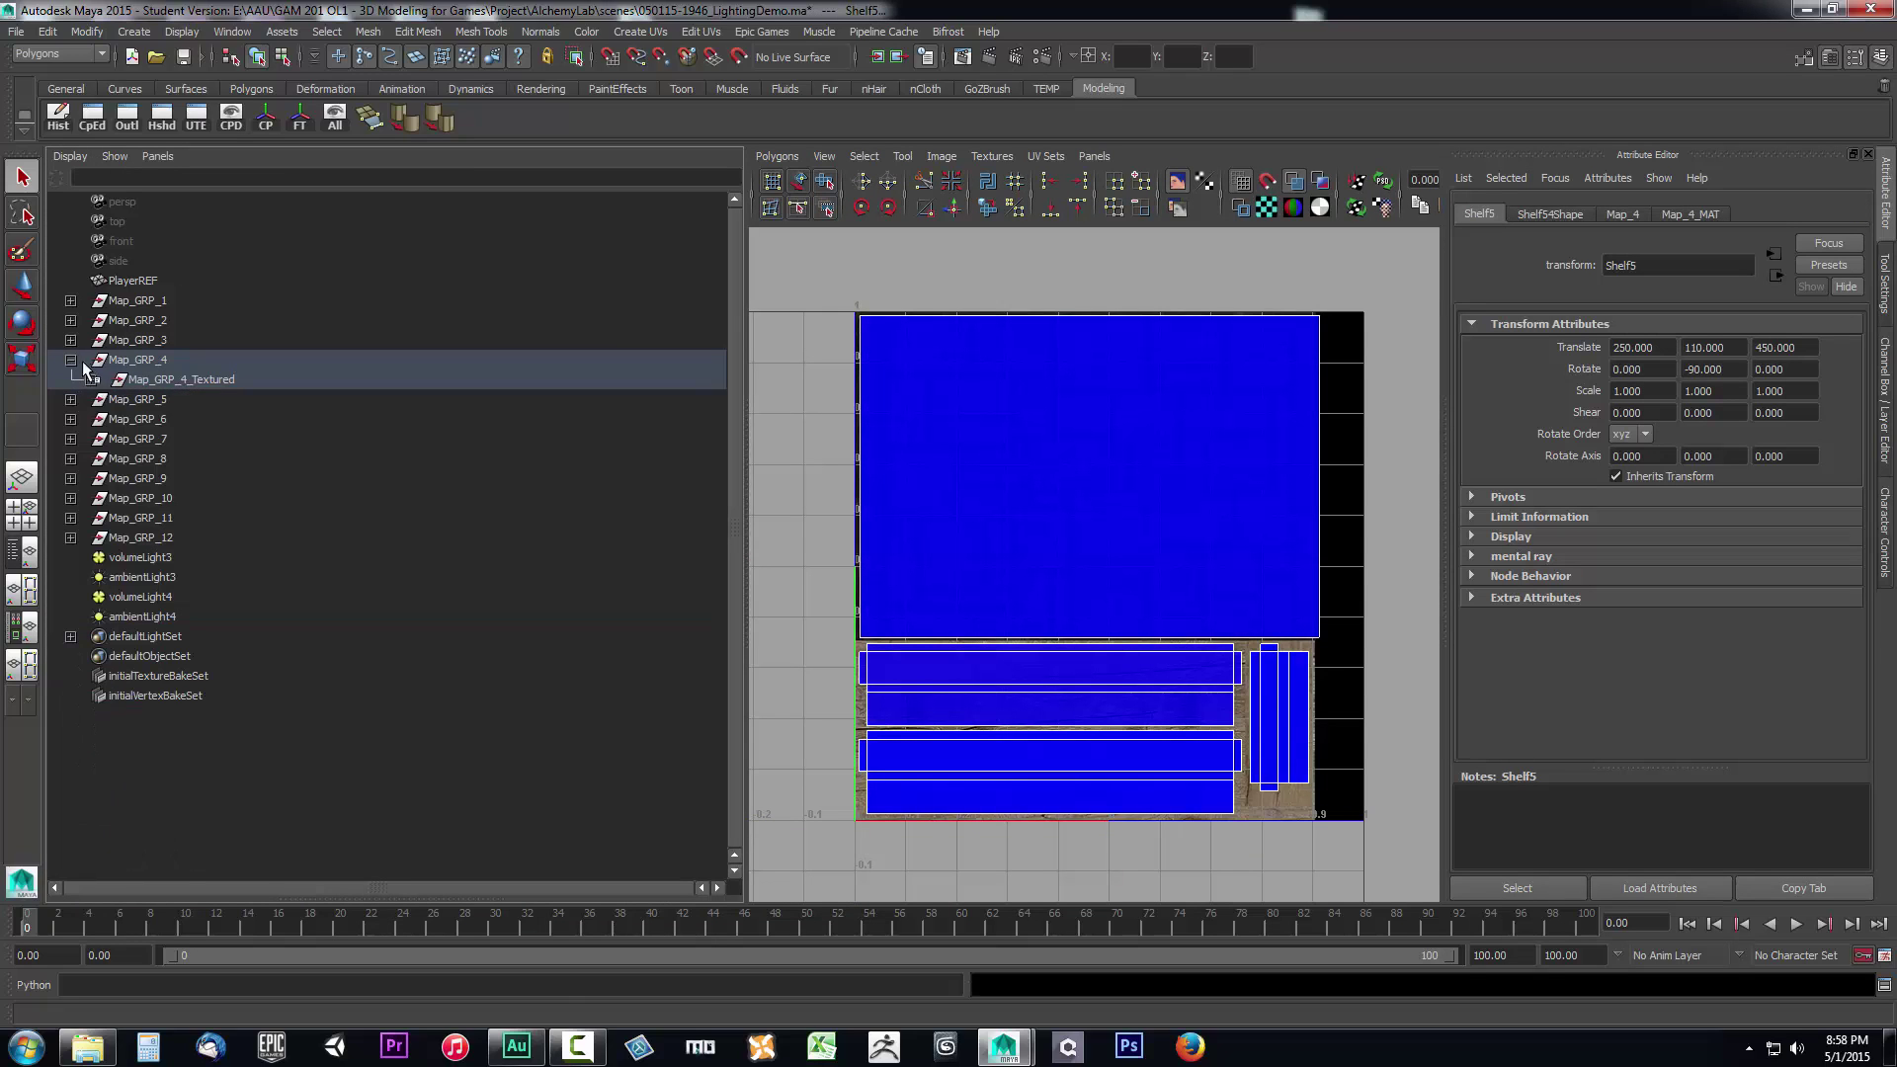
pyautogui.click(70, 360)
# Look through the UV layouts of the map groups one after another, from Map_GRP_1 to Map_GRP_9.
pyautogui.click(123, 299)
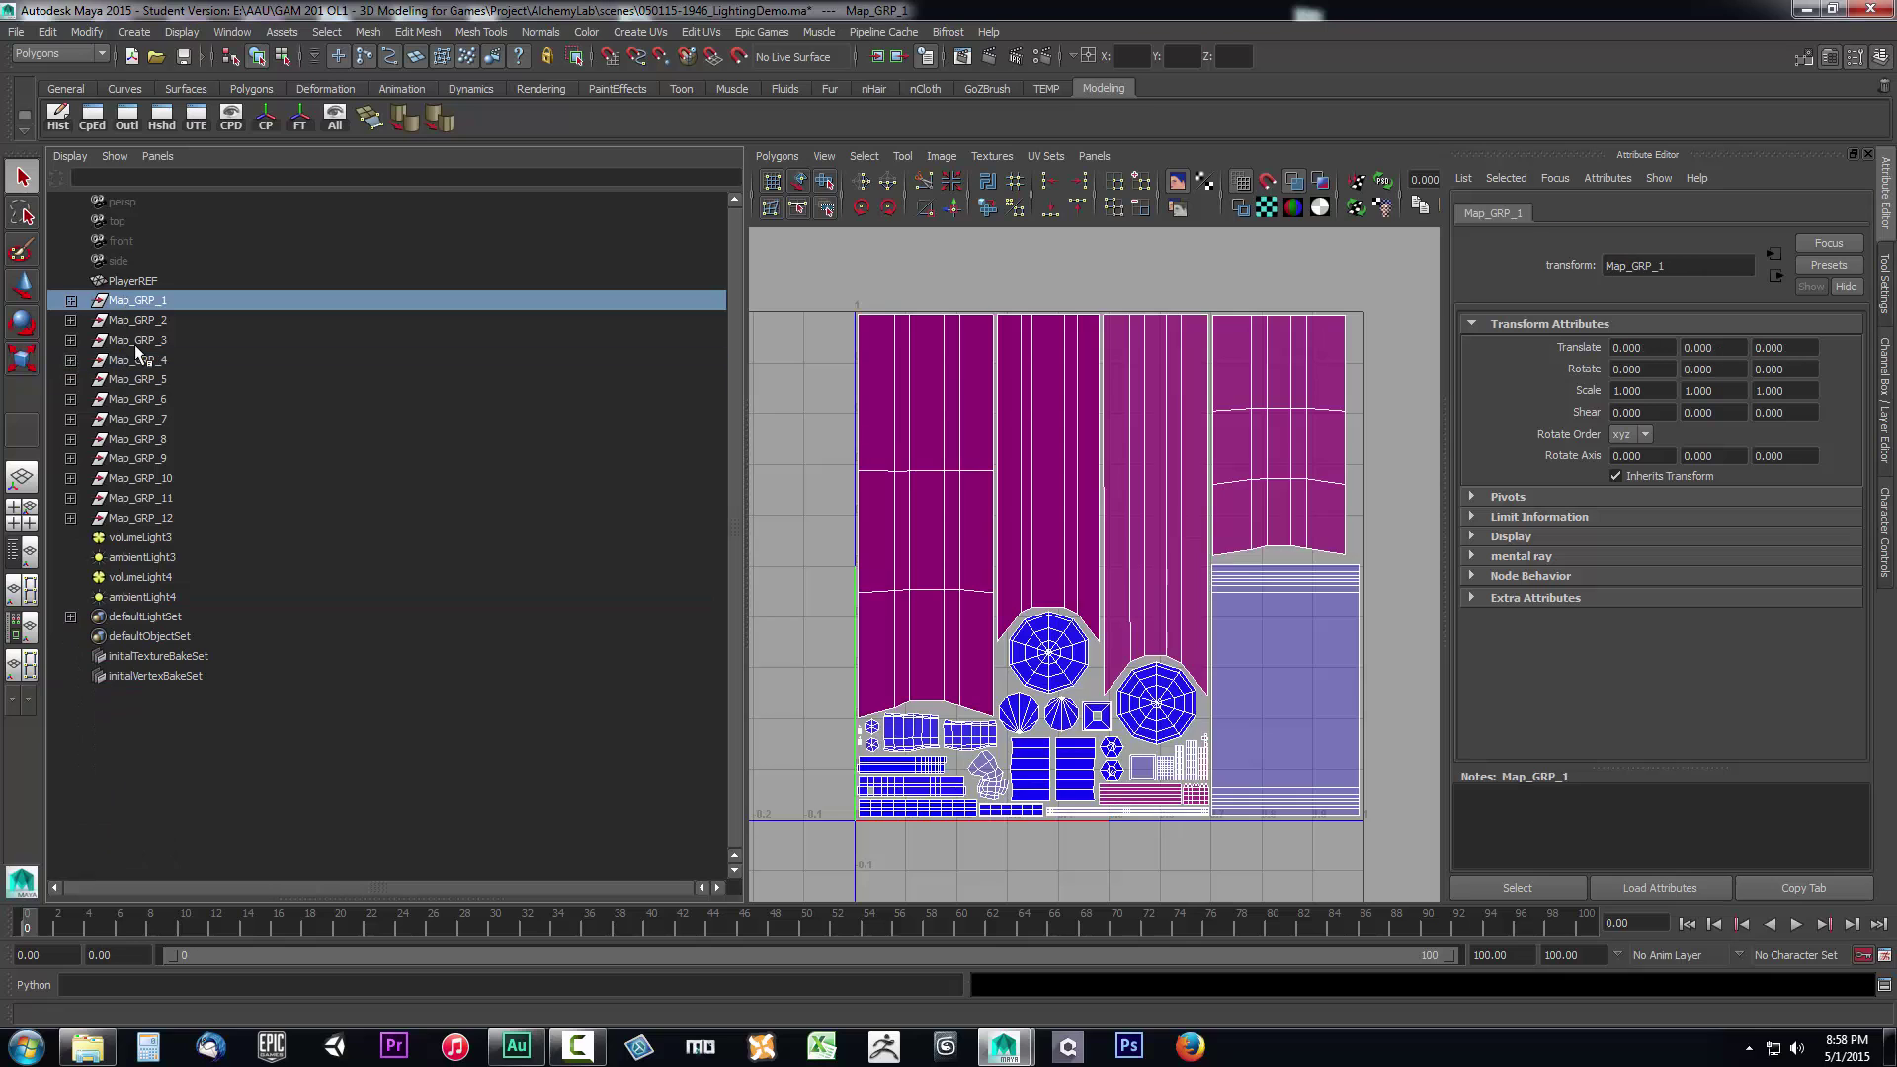
pyautogui.click(137, 321)
pyautogui.click(144, 340)
pyautogui.click(145, 360)
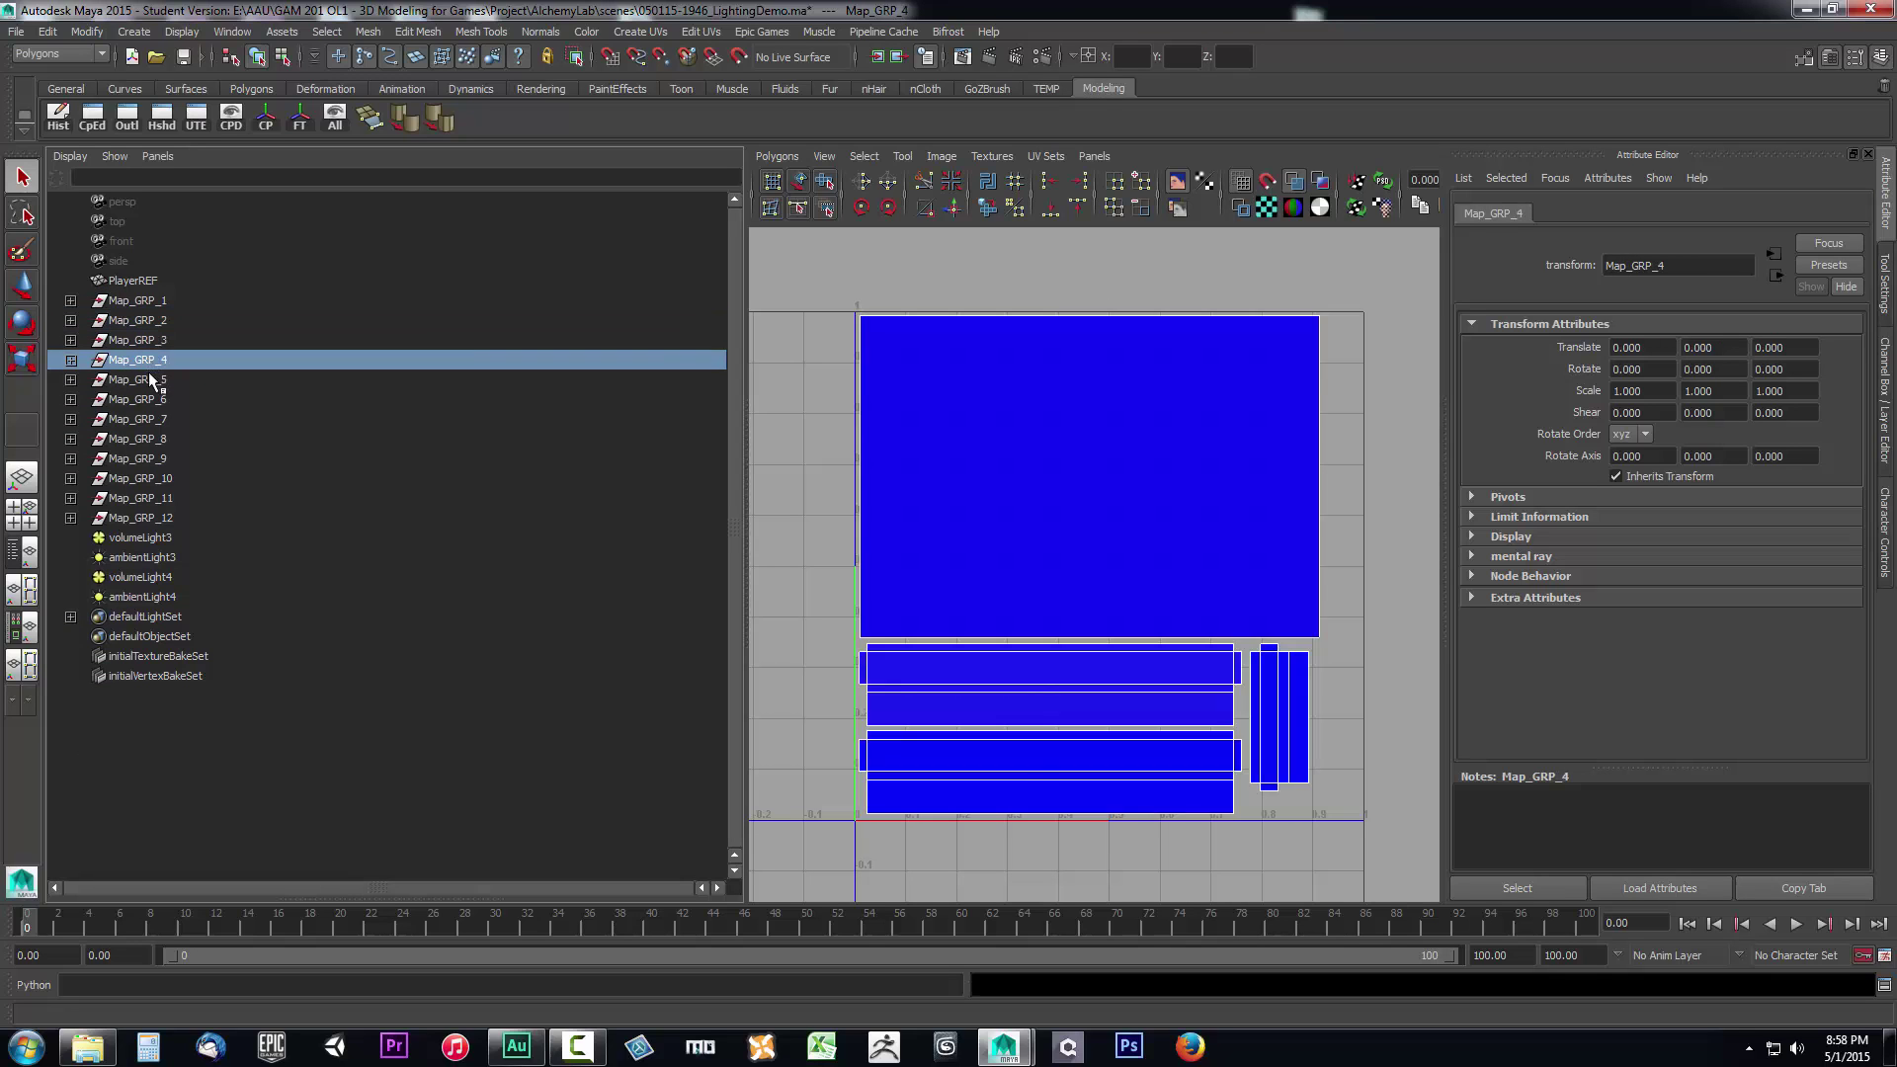
pyautogui.click(147, 379)
pyautogui.click(148, 400)
pyautogui.click(151, 419)
pyautogui.click(153, 459)
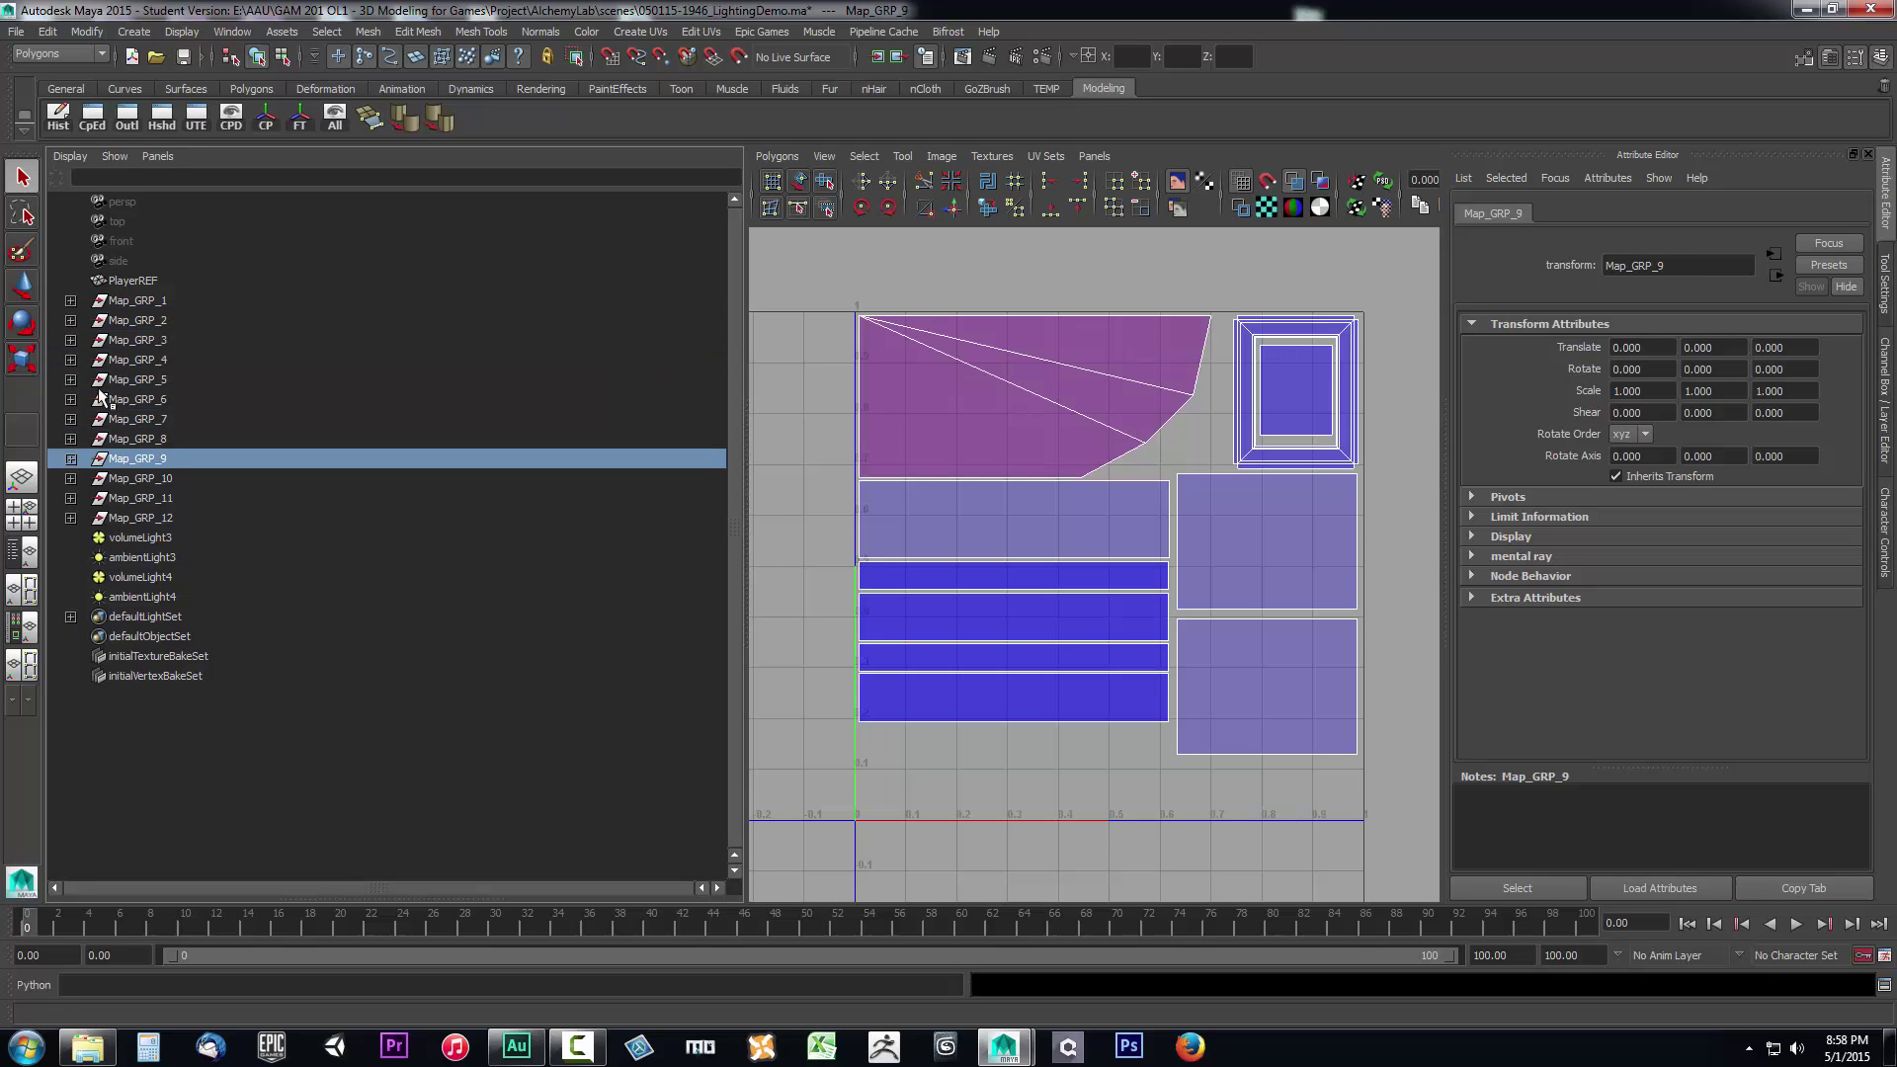
# Expand Map_GRP_1_Textured and display the combined UVs of its objects from Wall_Link through Stairs_DoorArch1.
pyautogui.click(70, 301)
pyautogui.click(90, 320)
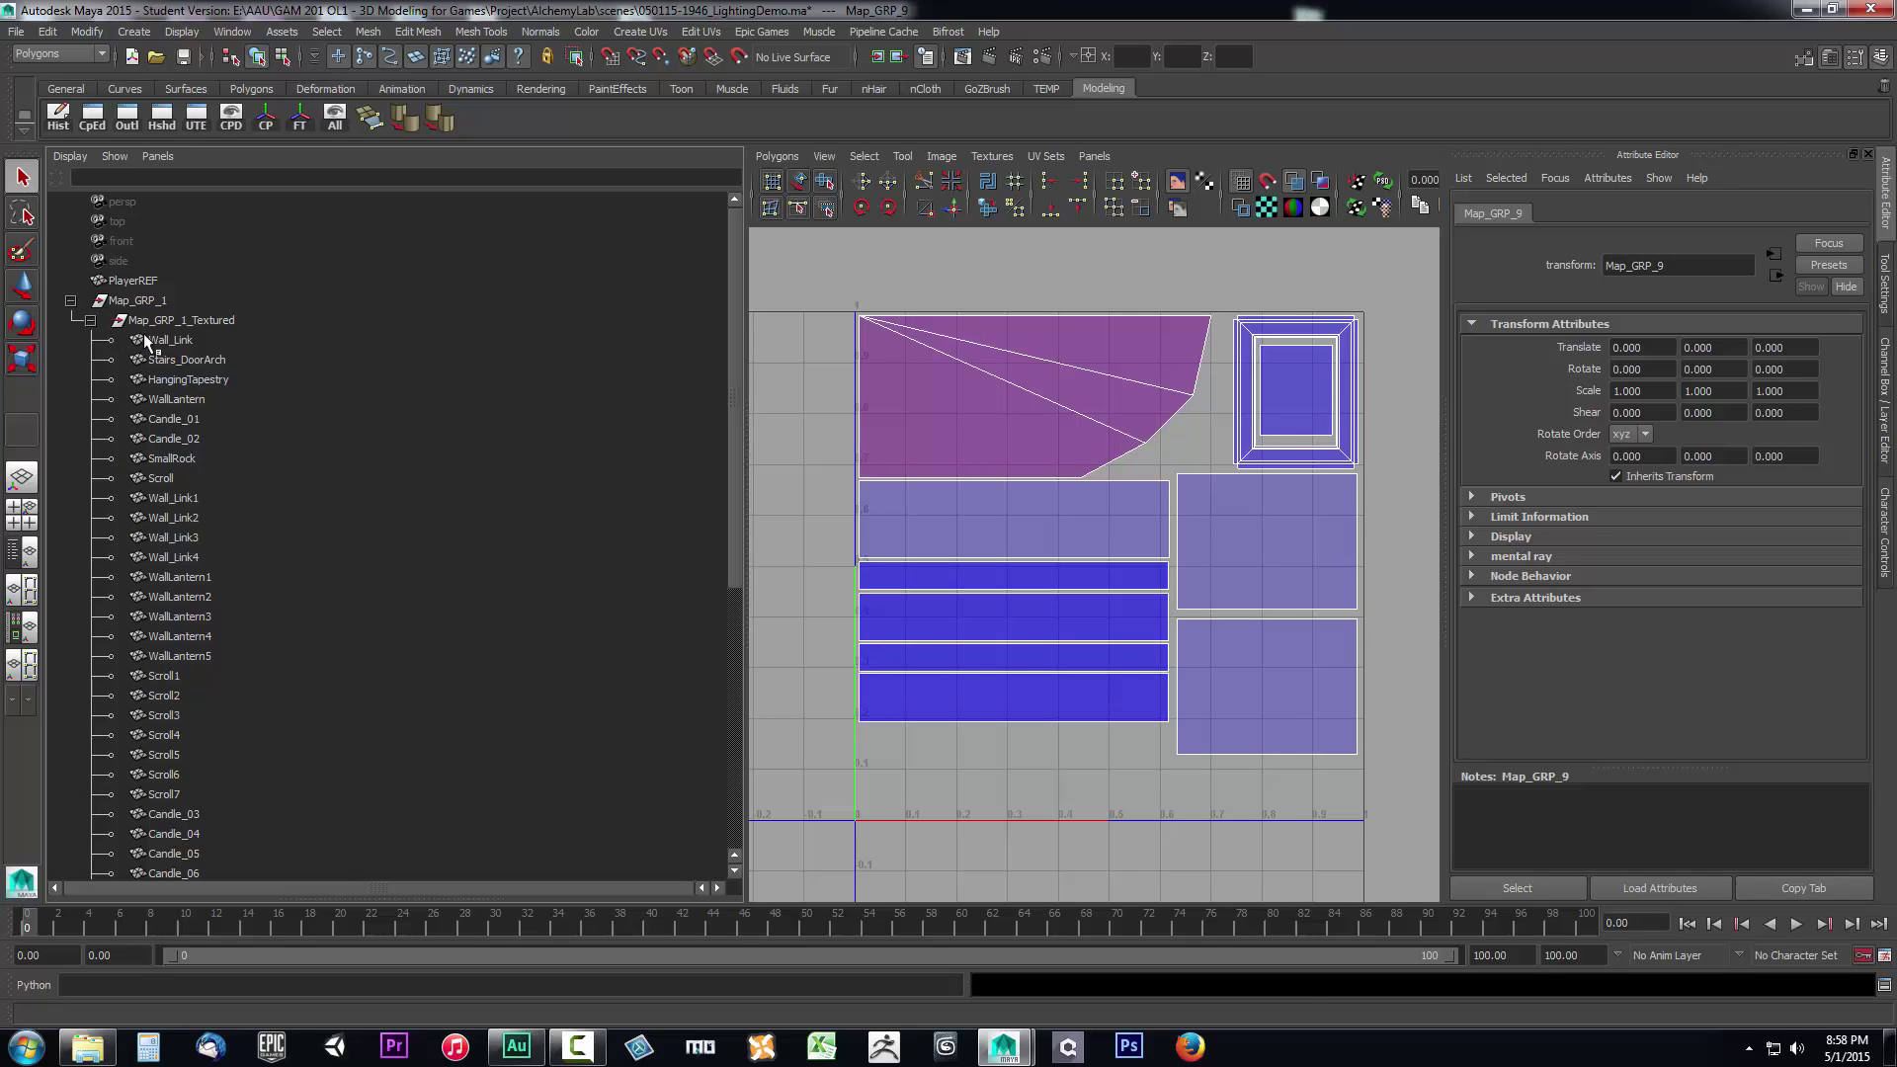
pyautogui.click(148, 342)
pyautogui.scroll(-5, 188, 553)
pyautogui.keyDown('shift'); pyautogui.click(180, 477); pyautogui.keyUp('shift')
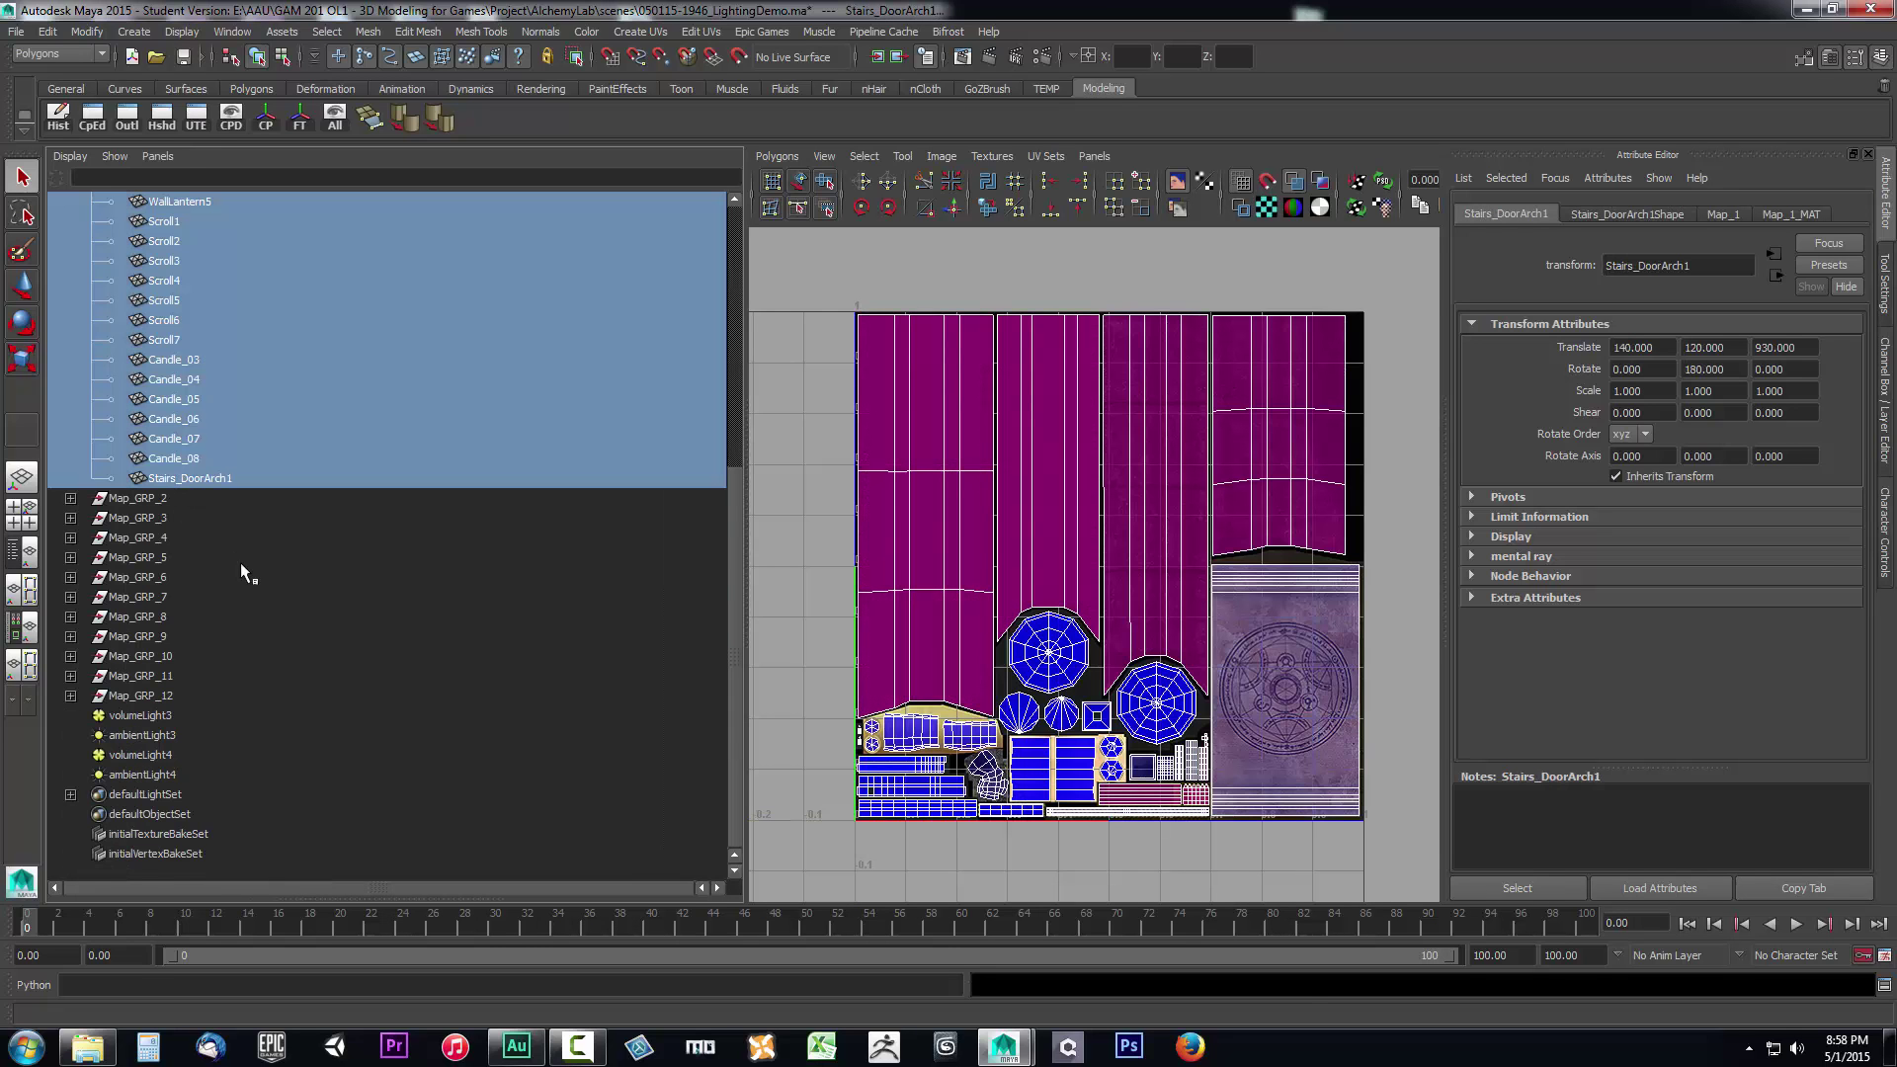
# Compare the individual UVs of Candle_02 and Wall_Link with those of all Map_GRP_1_Textured objects together.
pyautogui.scroll(5, 240, 561)
pyautogui.click(229, 302)
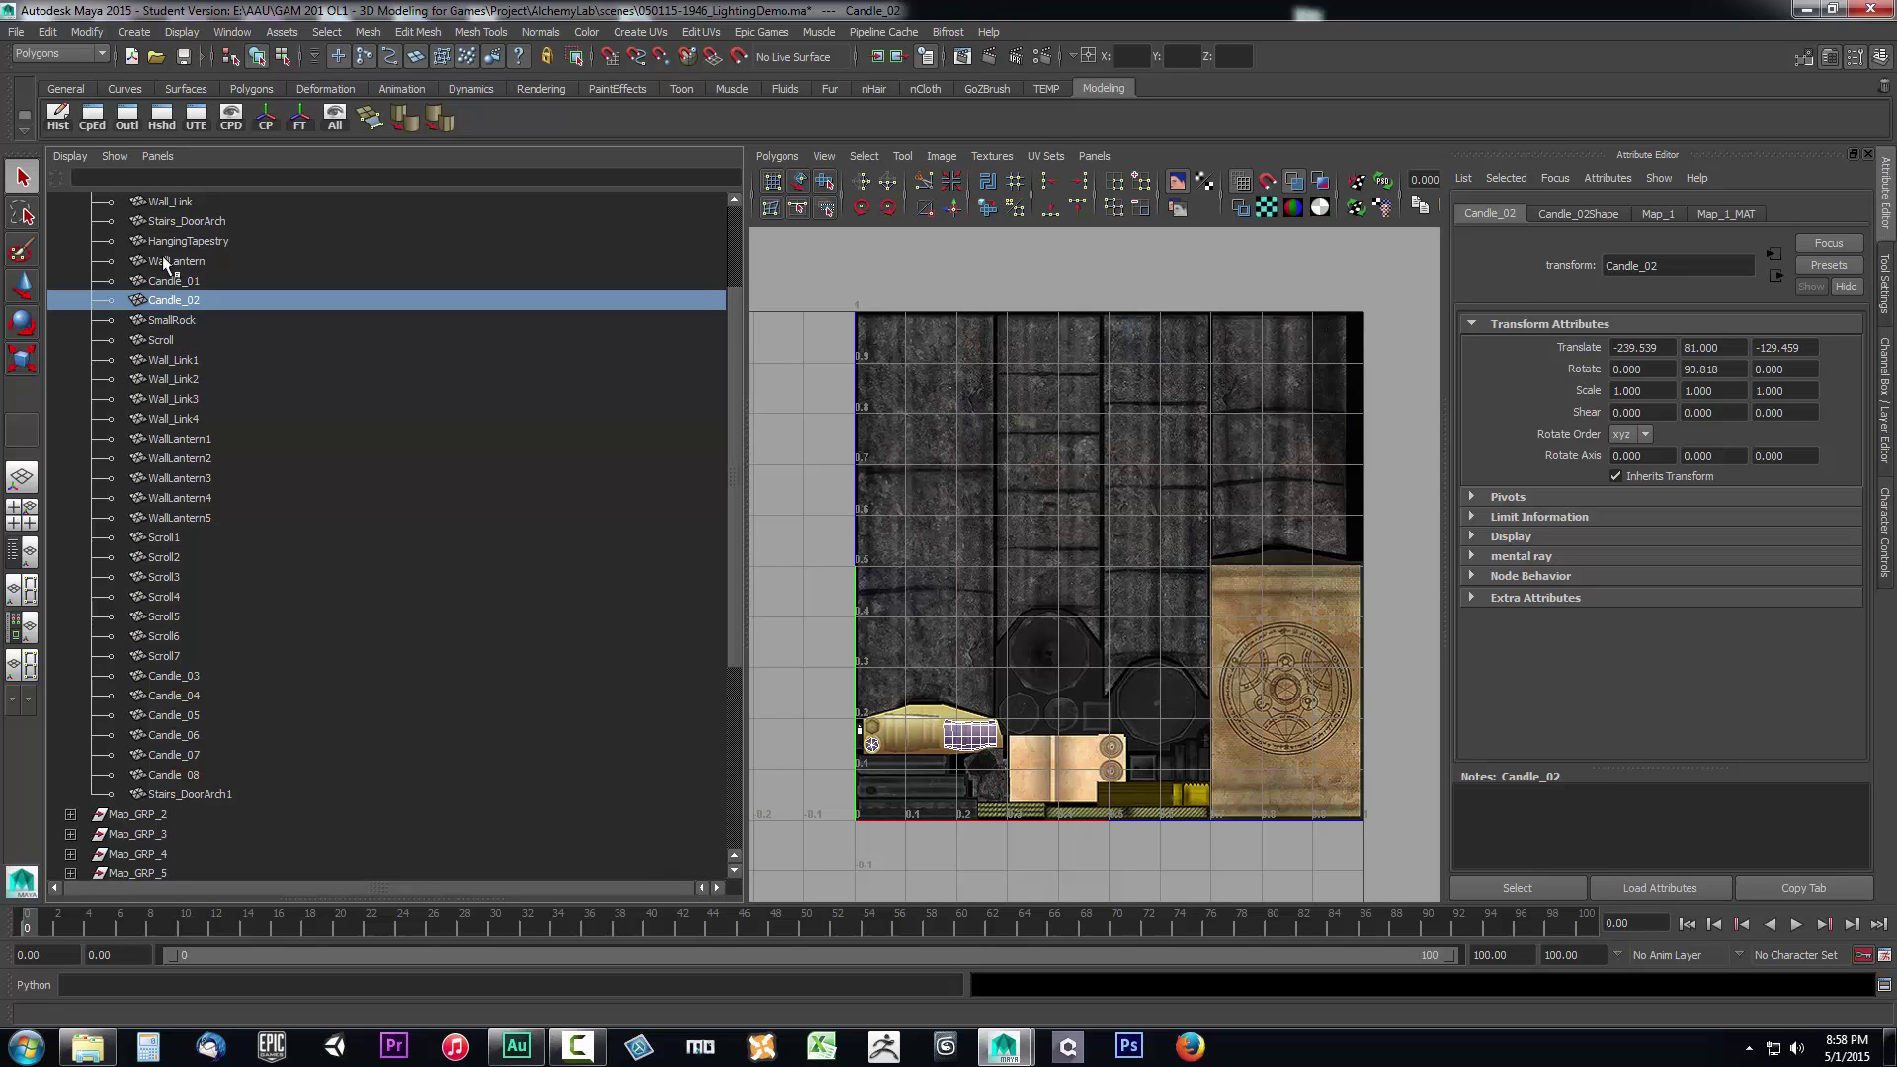
pyautogui.scroll(3, 164, 257)
pyautogui.click(176, 334)
pyautogui.scroll(-3, 201, 425)
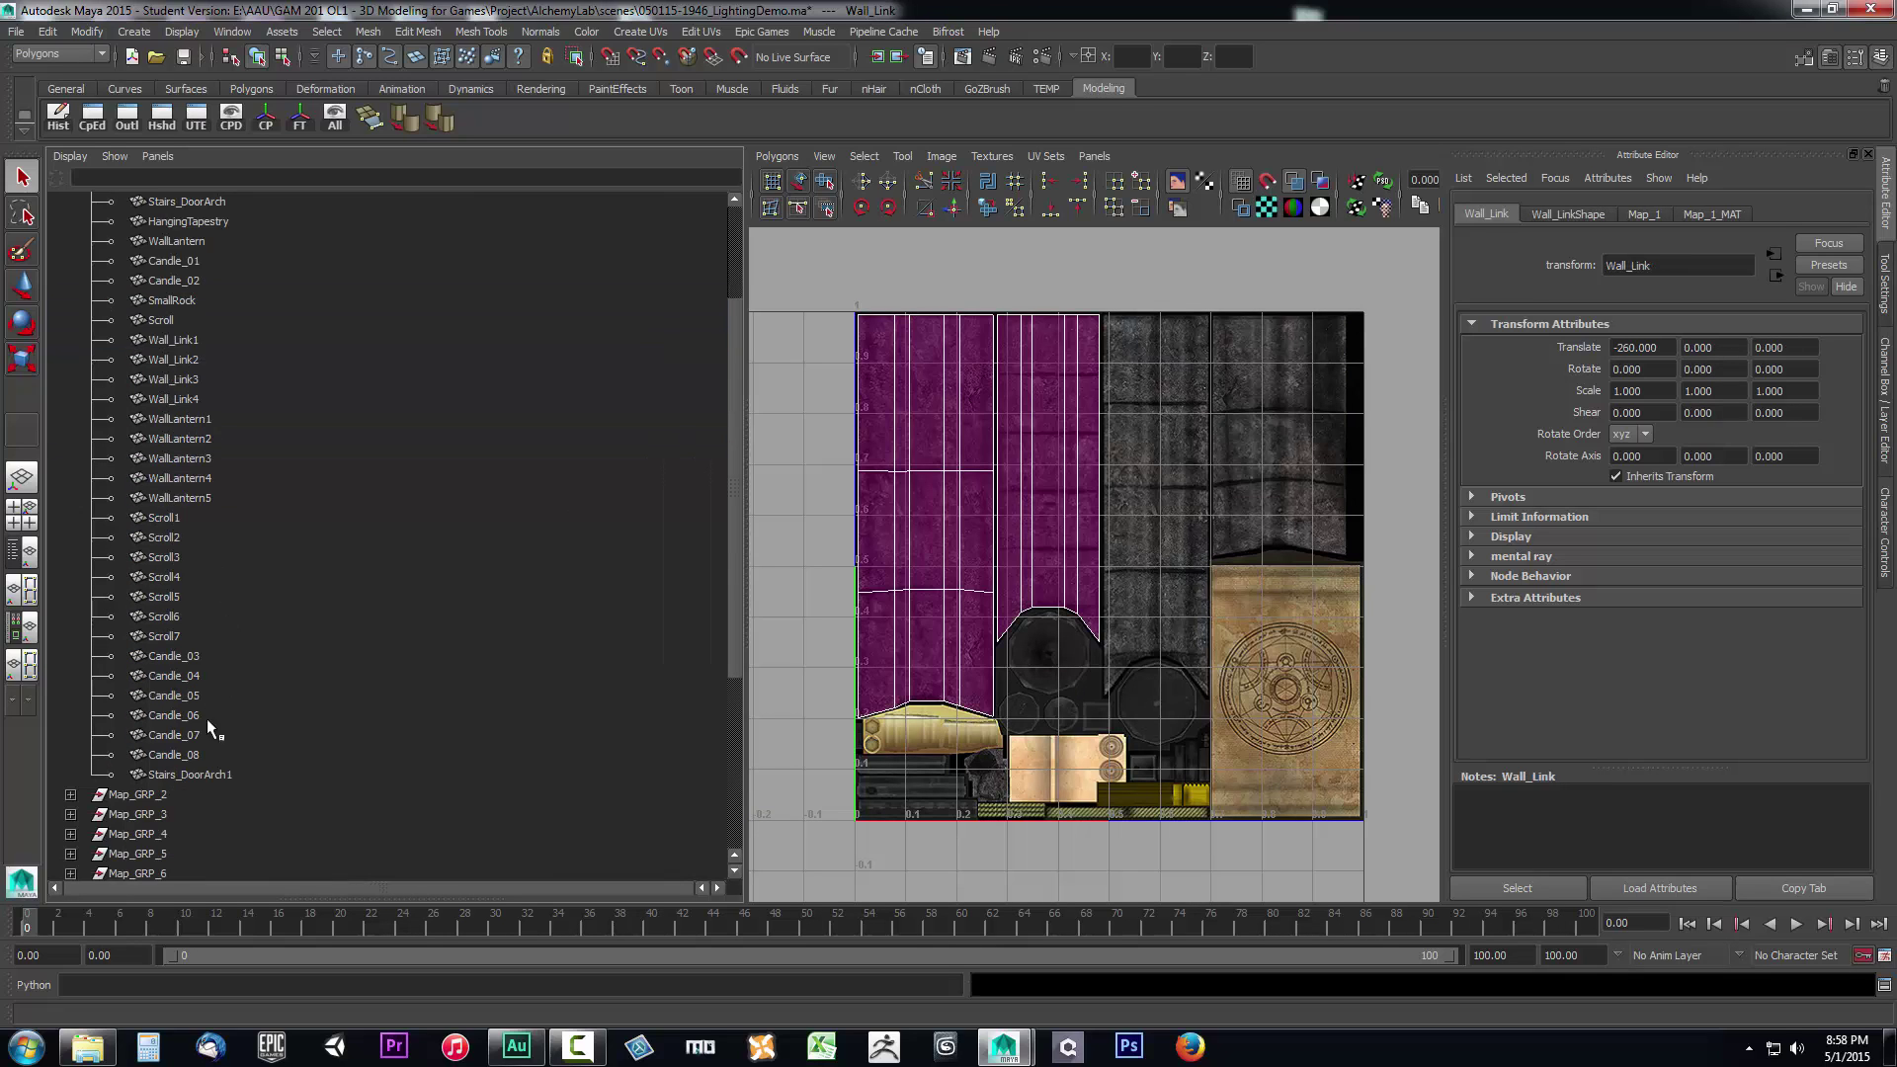
pyautogui.keyDown('shift'); pyautogui.click(190, 771); pyautogui.keyUp('shift')
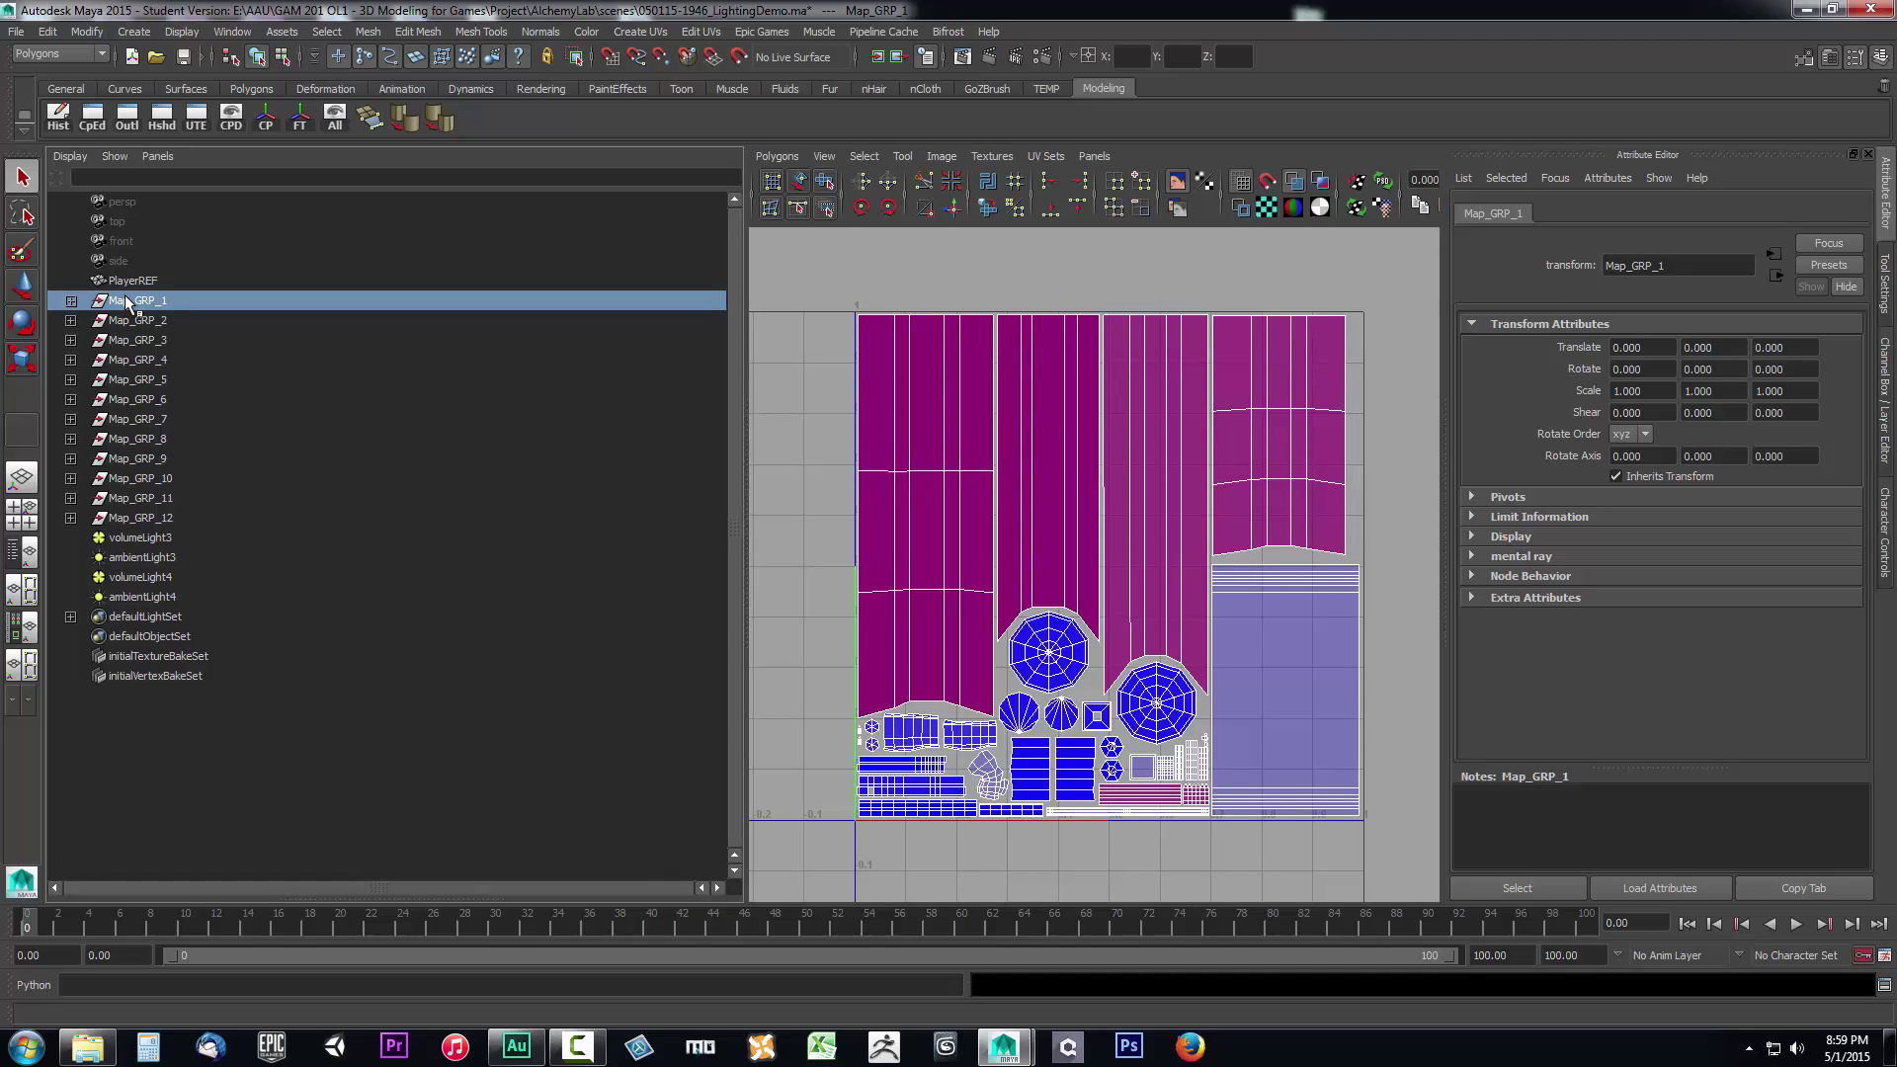
# Expand Map_GRP_4 down to its textured objects and inspect the UVs of Wall, Wall4 and Shelf1.
pyautogui.click(111, 359)
pyautogui.click(70, 359)
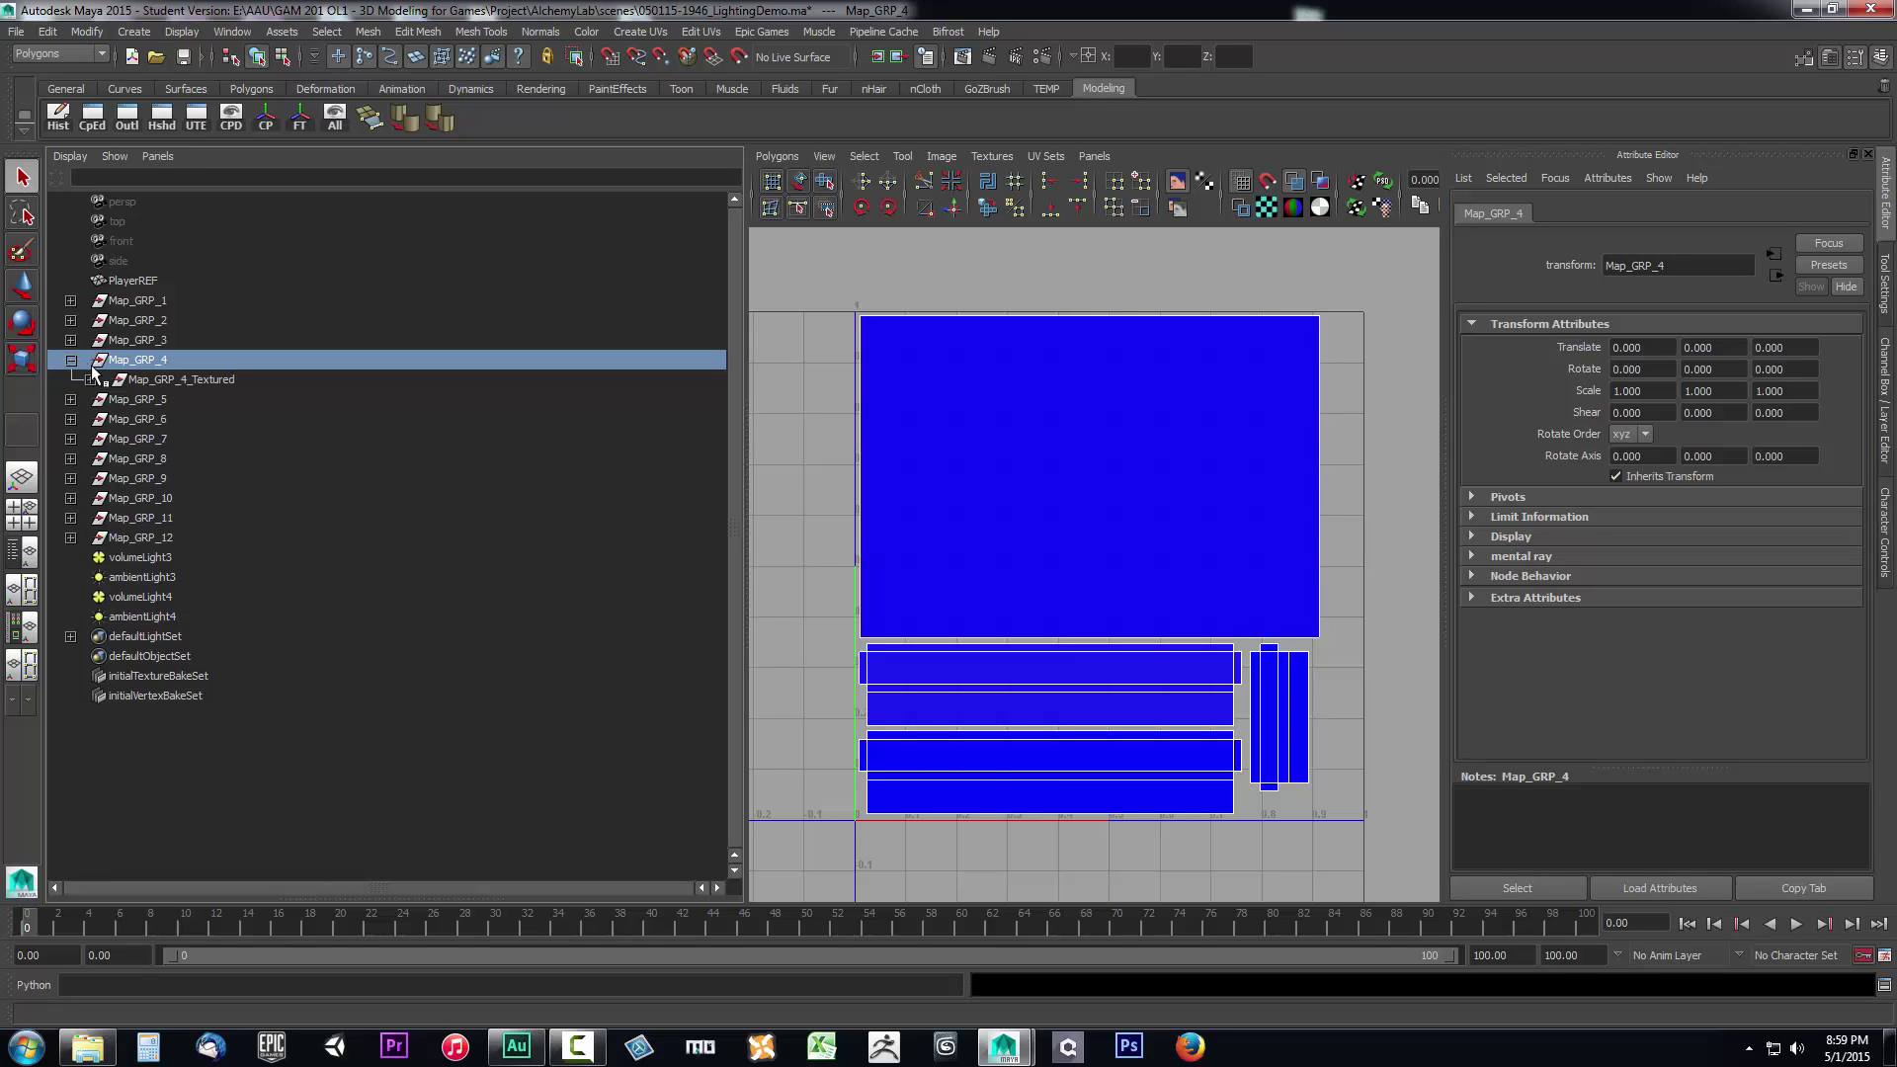
pyautogui.click(89, 381)
pyautogui.click(146, 398)
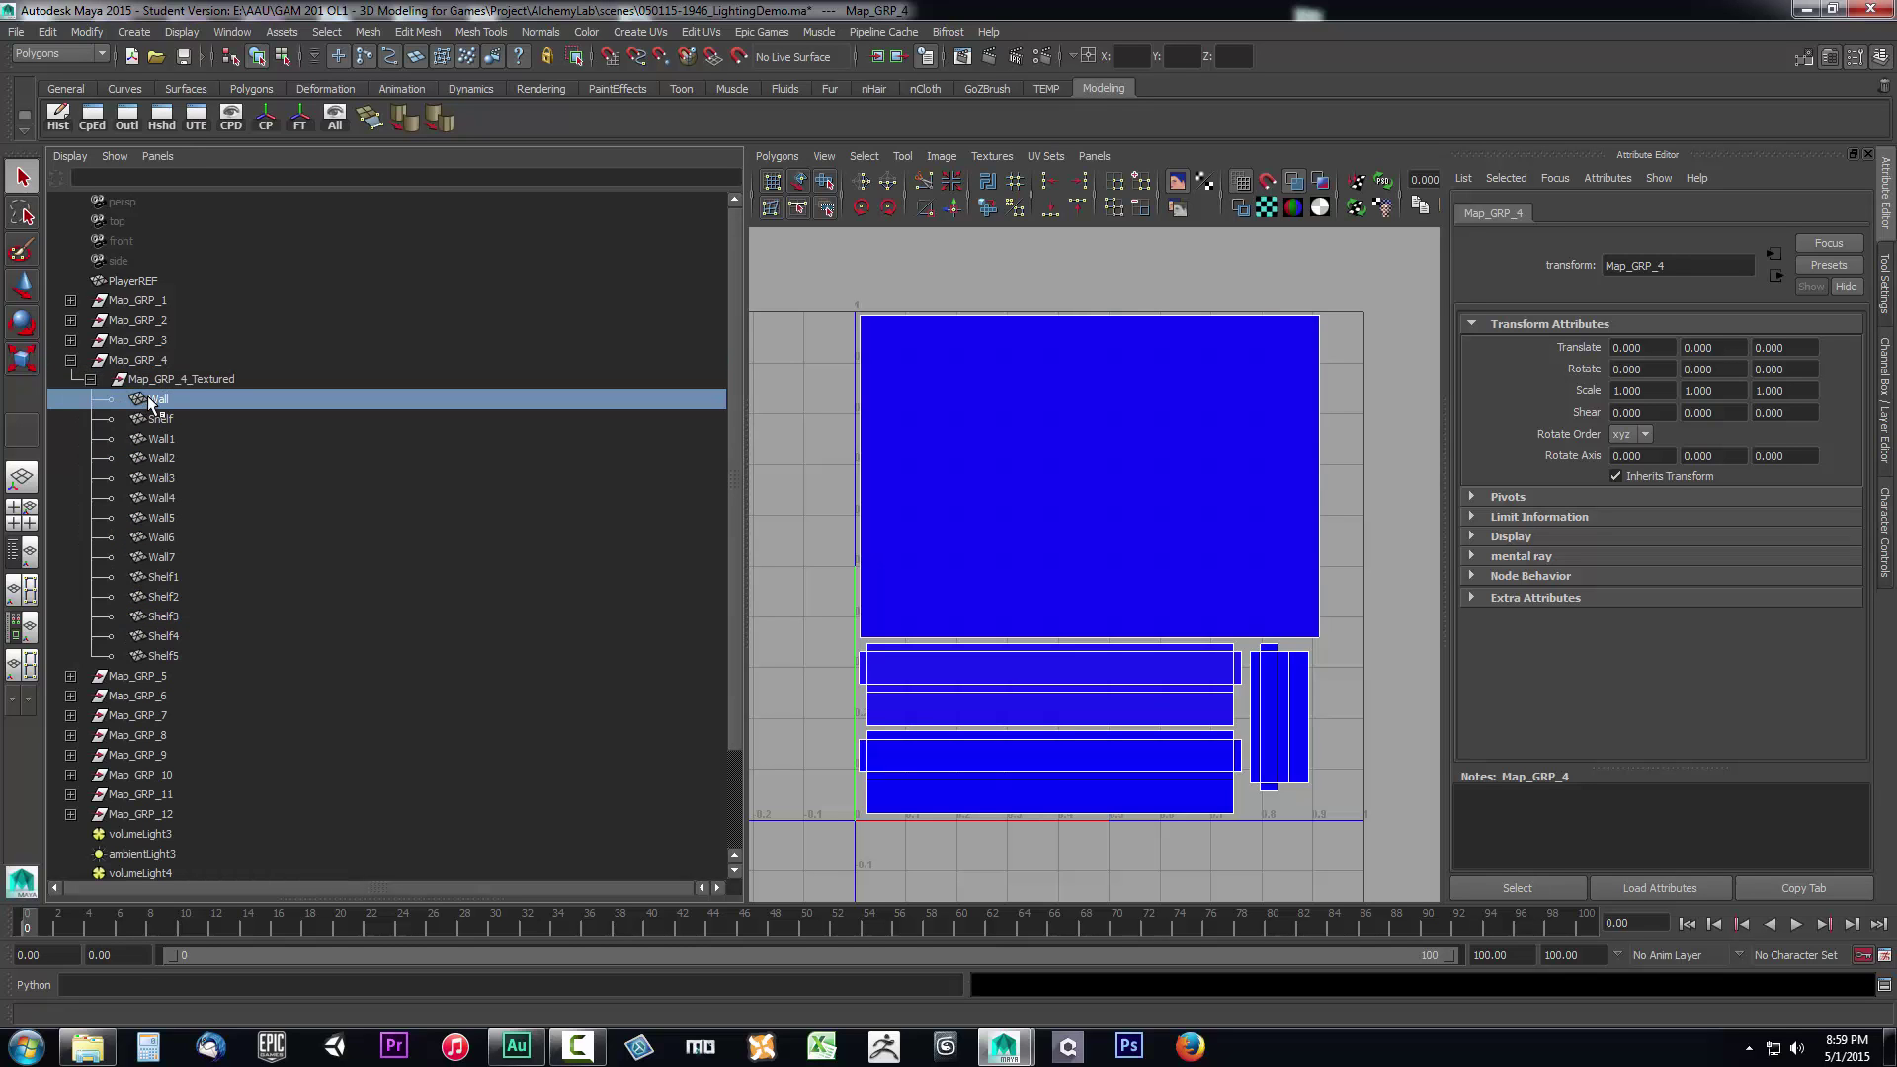
pyautogui.click(167, 497)
pyautogui.click(164, 576)
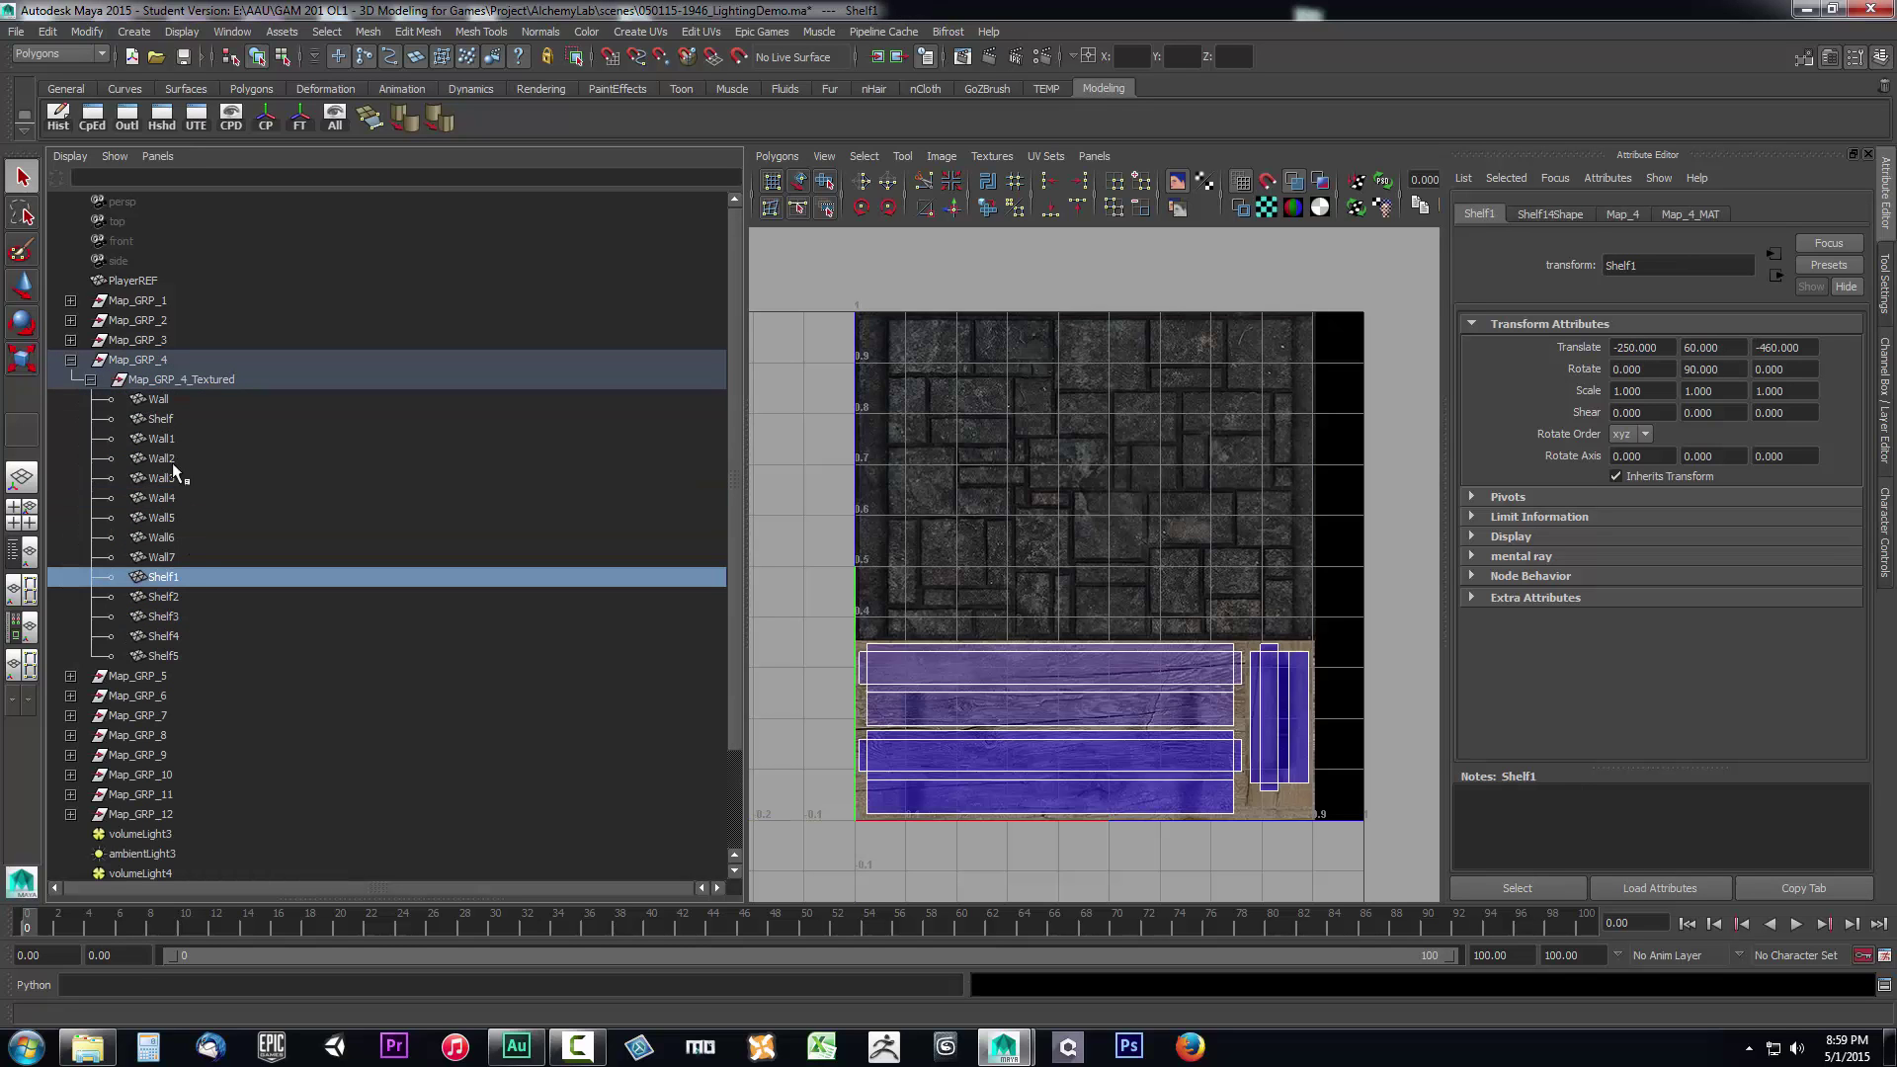
# Copy the UVs of the Wall object into a new UV set named lightmap.
pyautogui.click(158, 401)
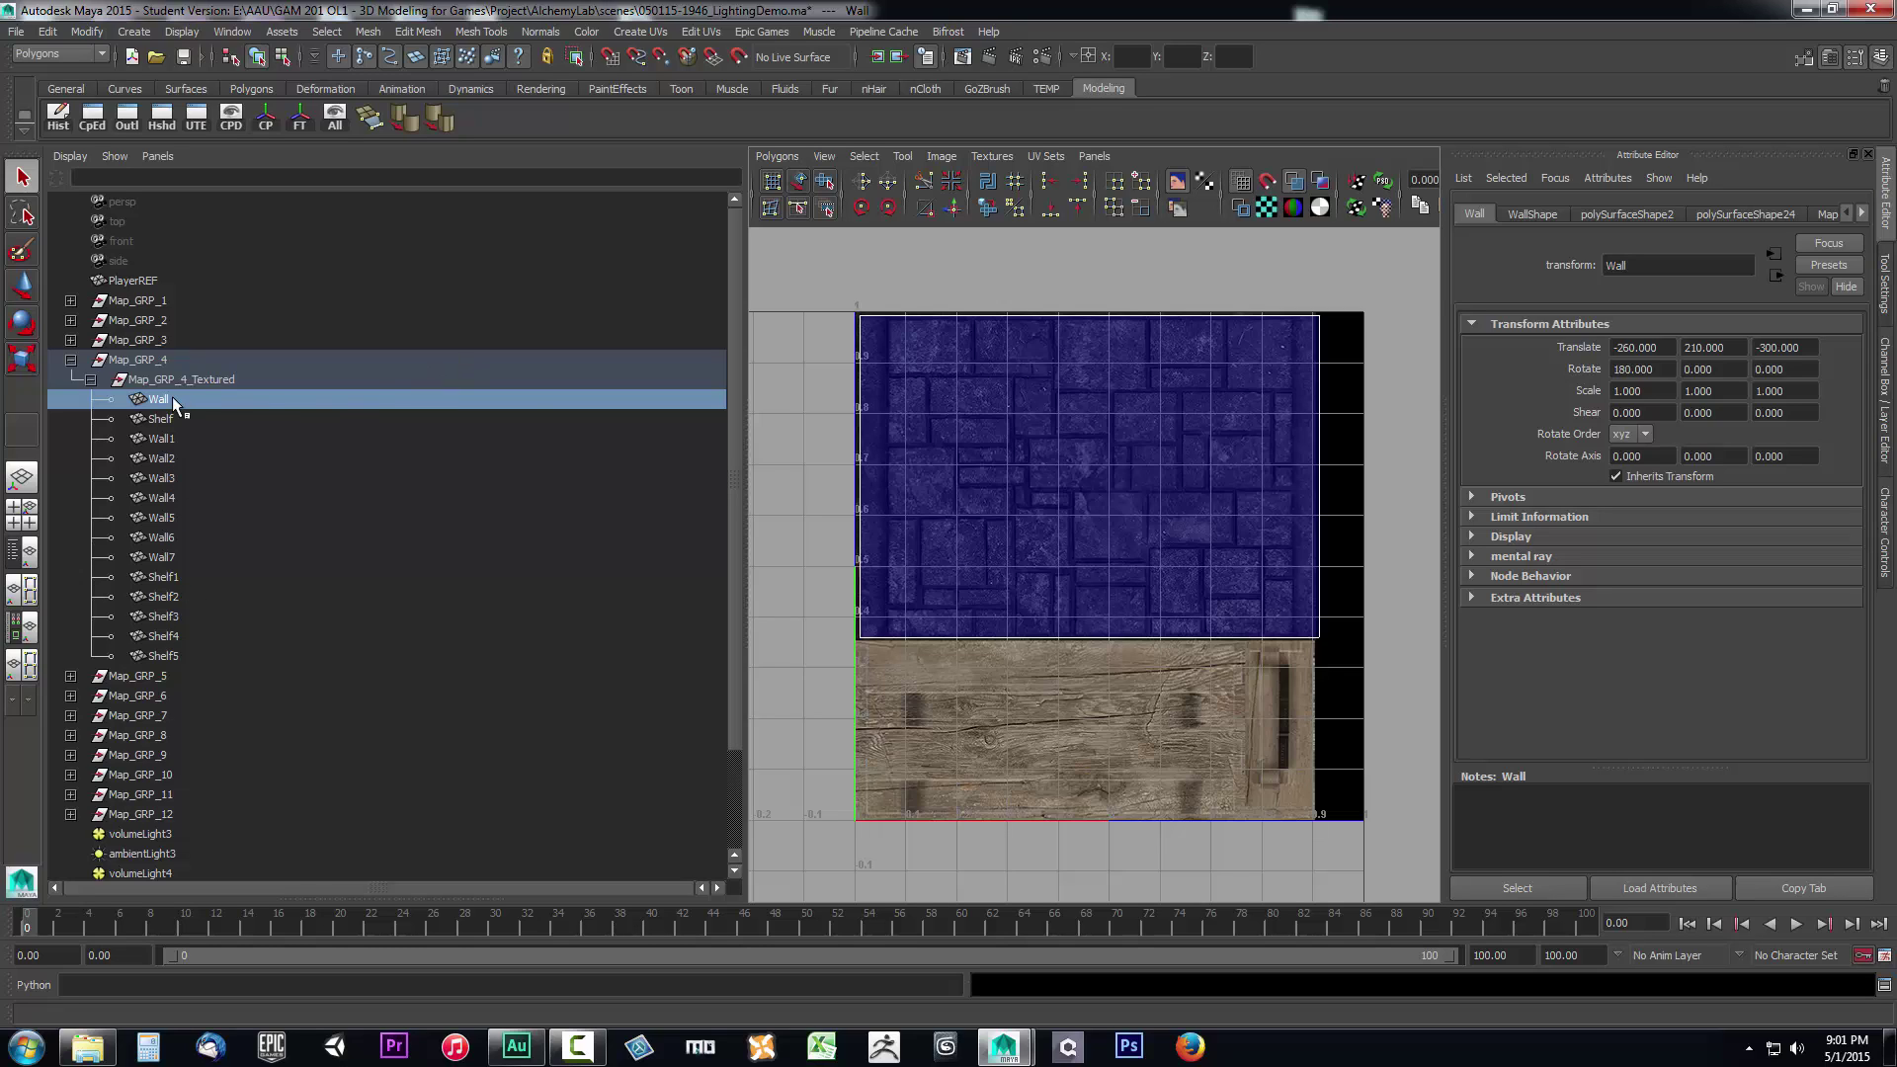
pyautogui.click(777, 156)
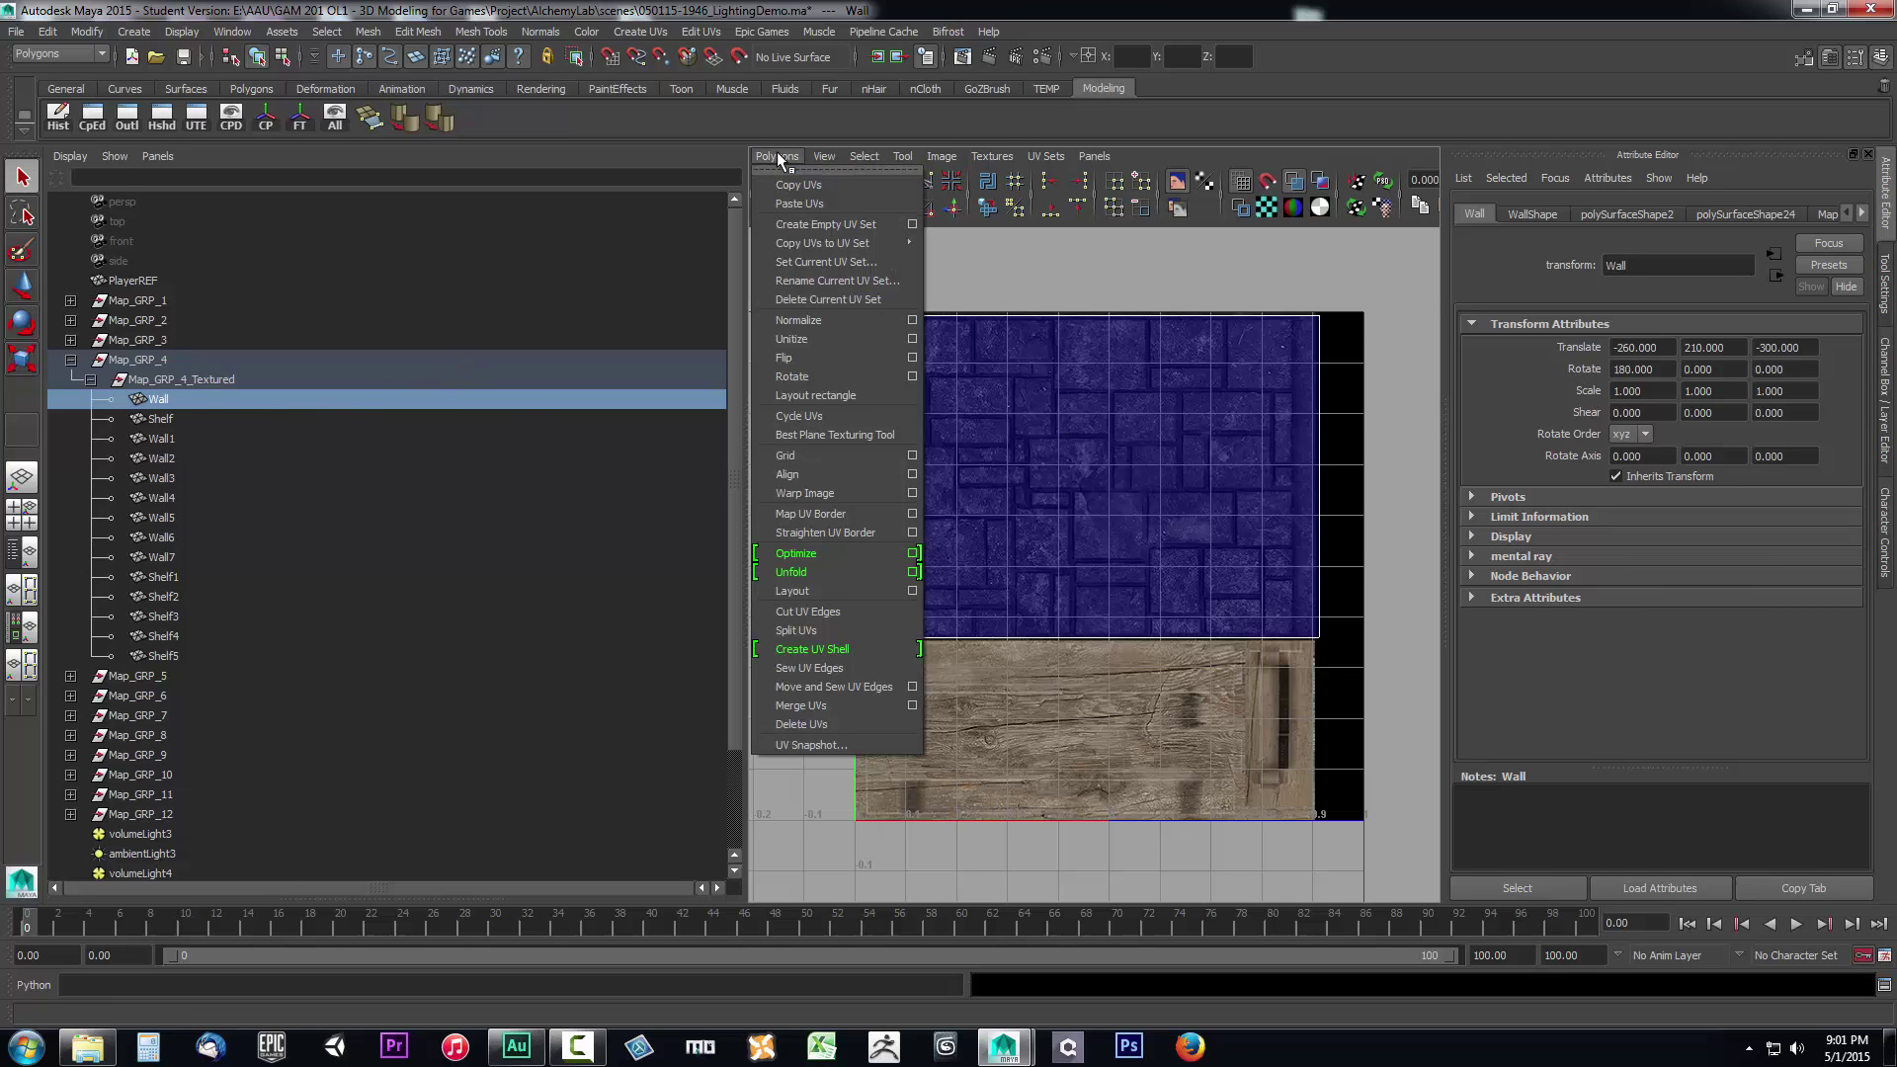
pyautogui.moveTo(816, 247)
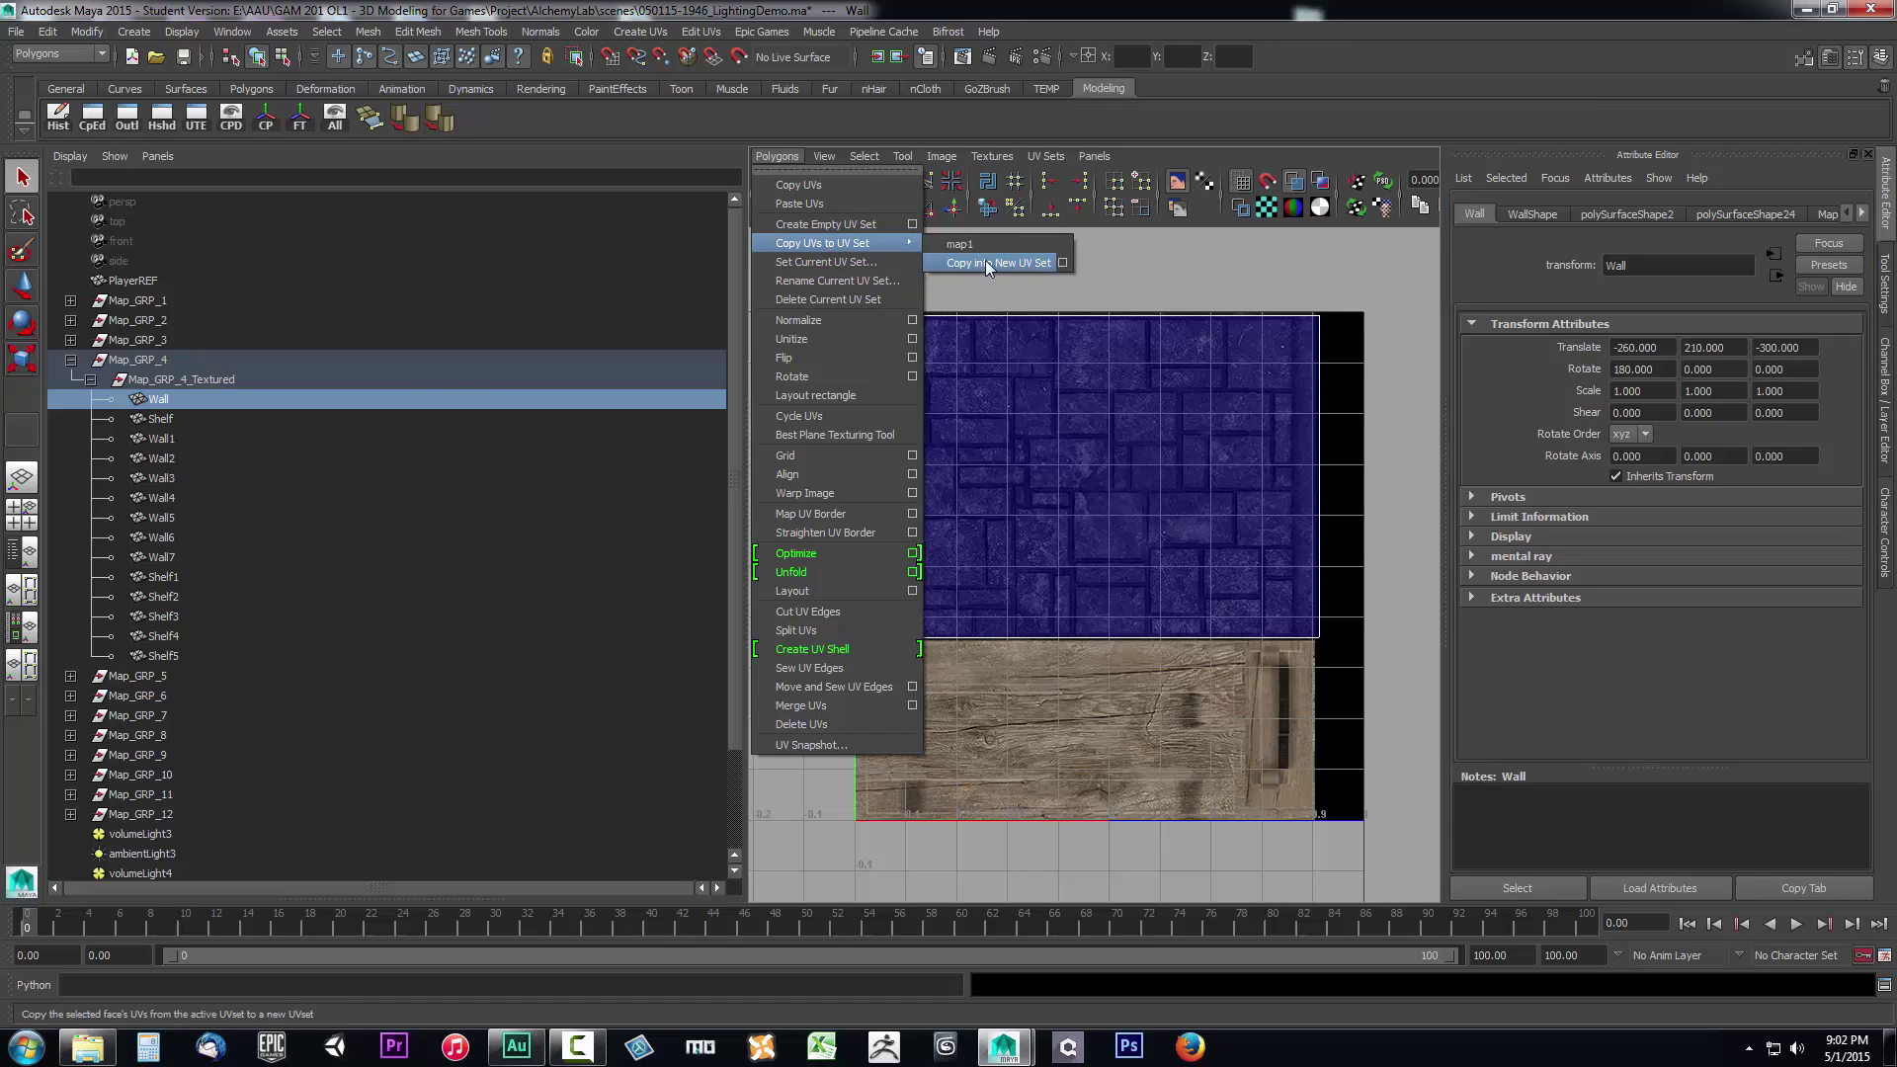
pyautogui.click(1063, 260)
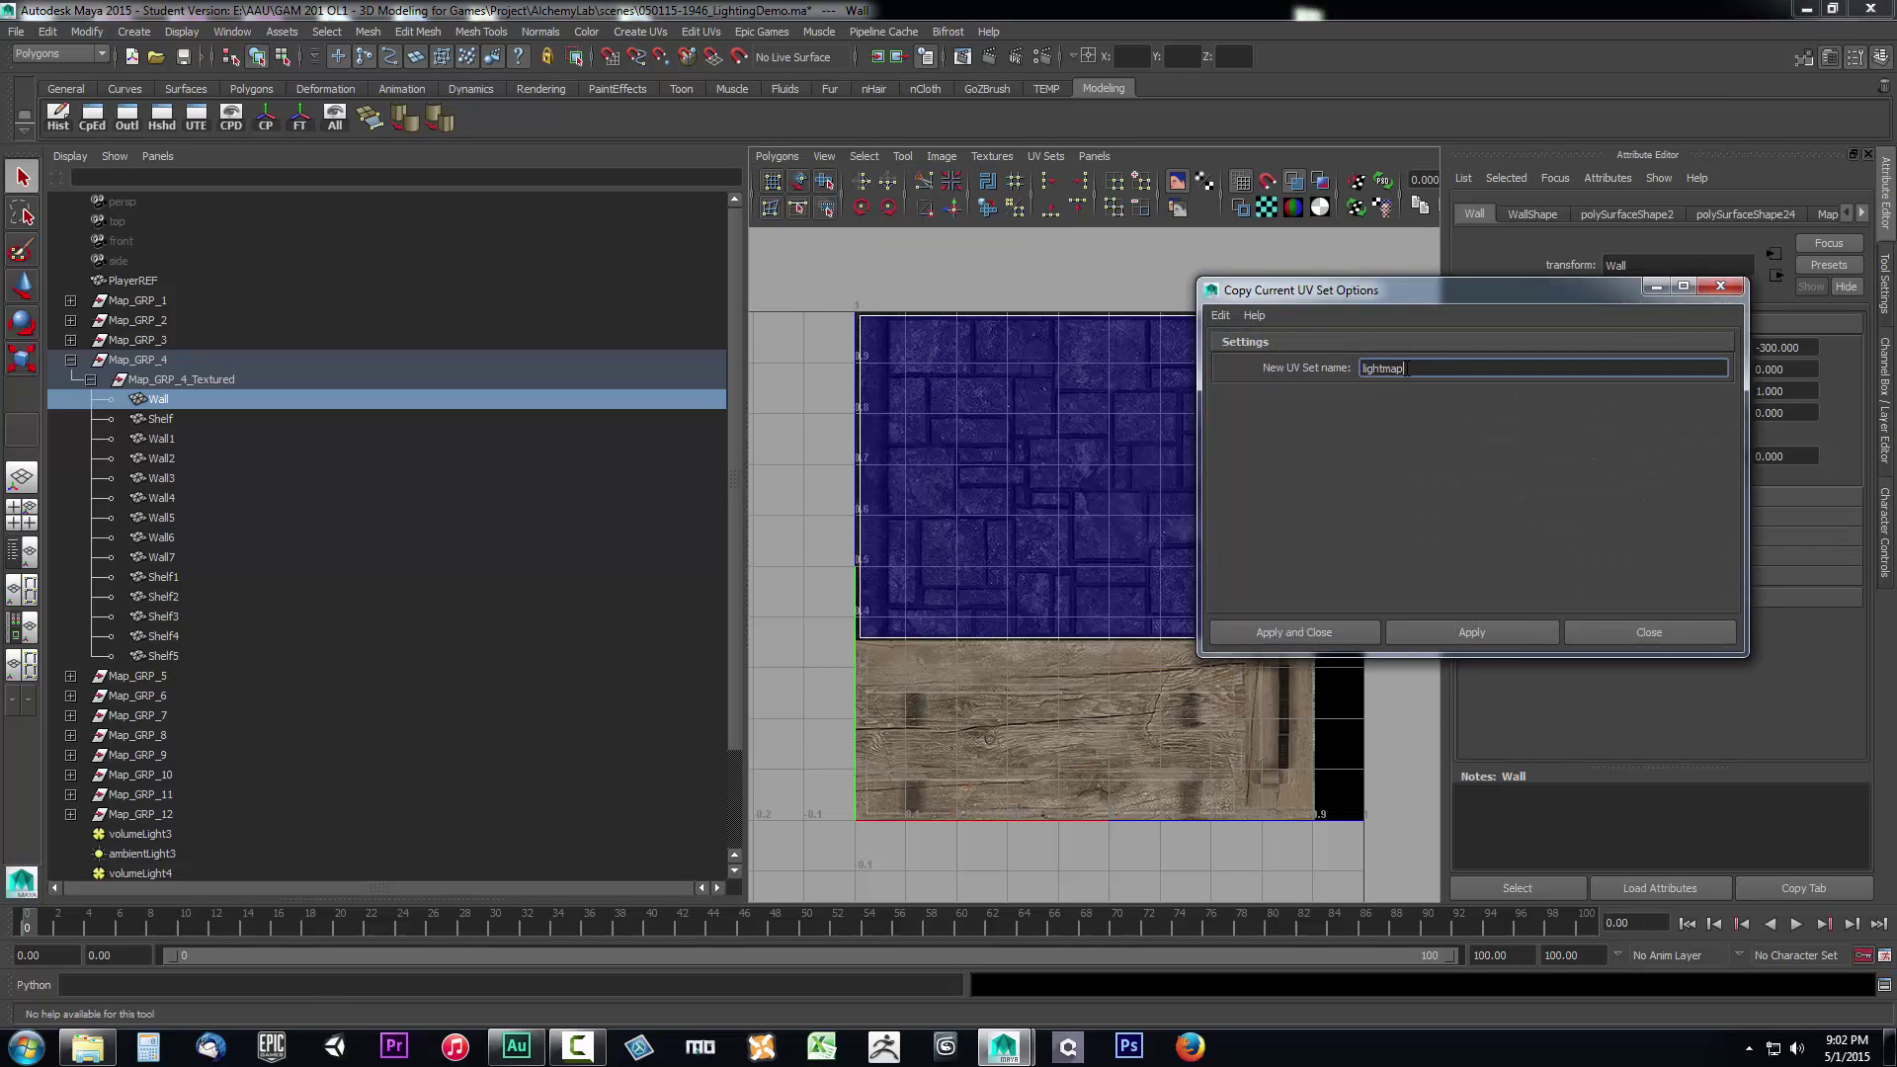
pyautogui.click(1334, 631)
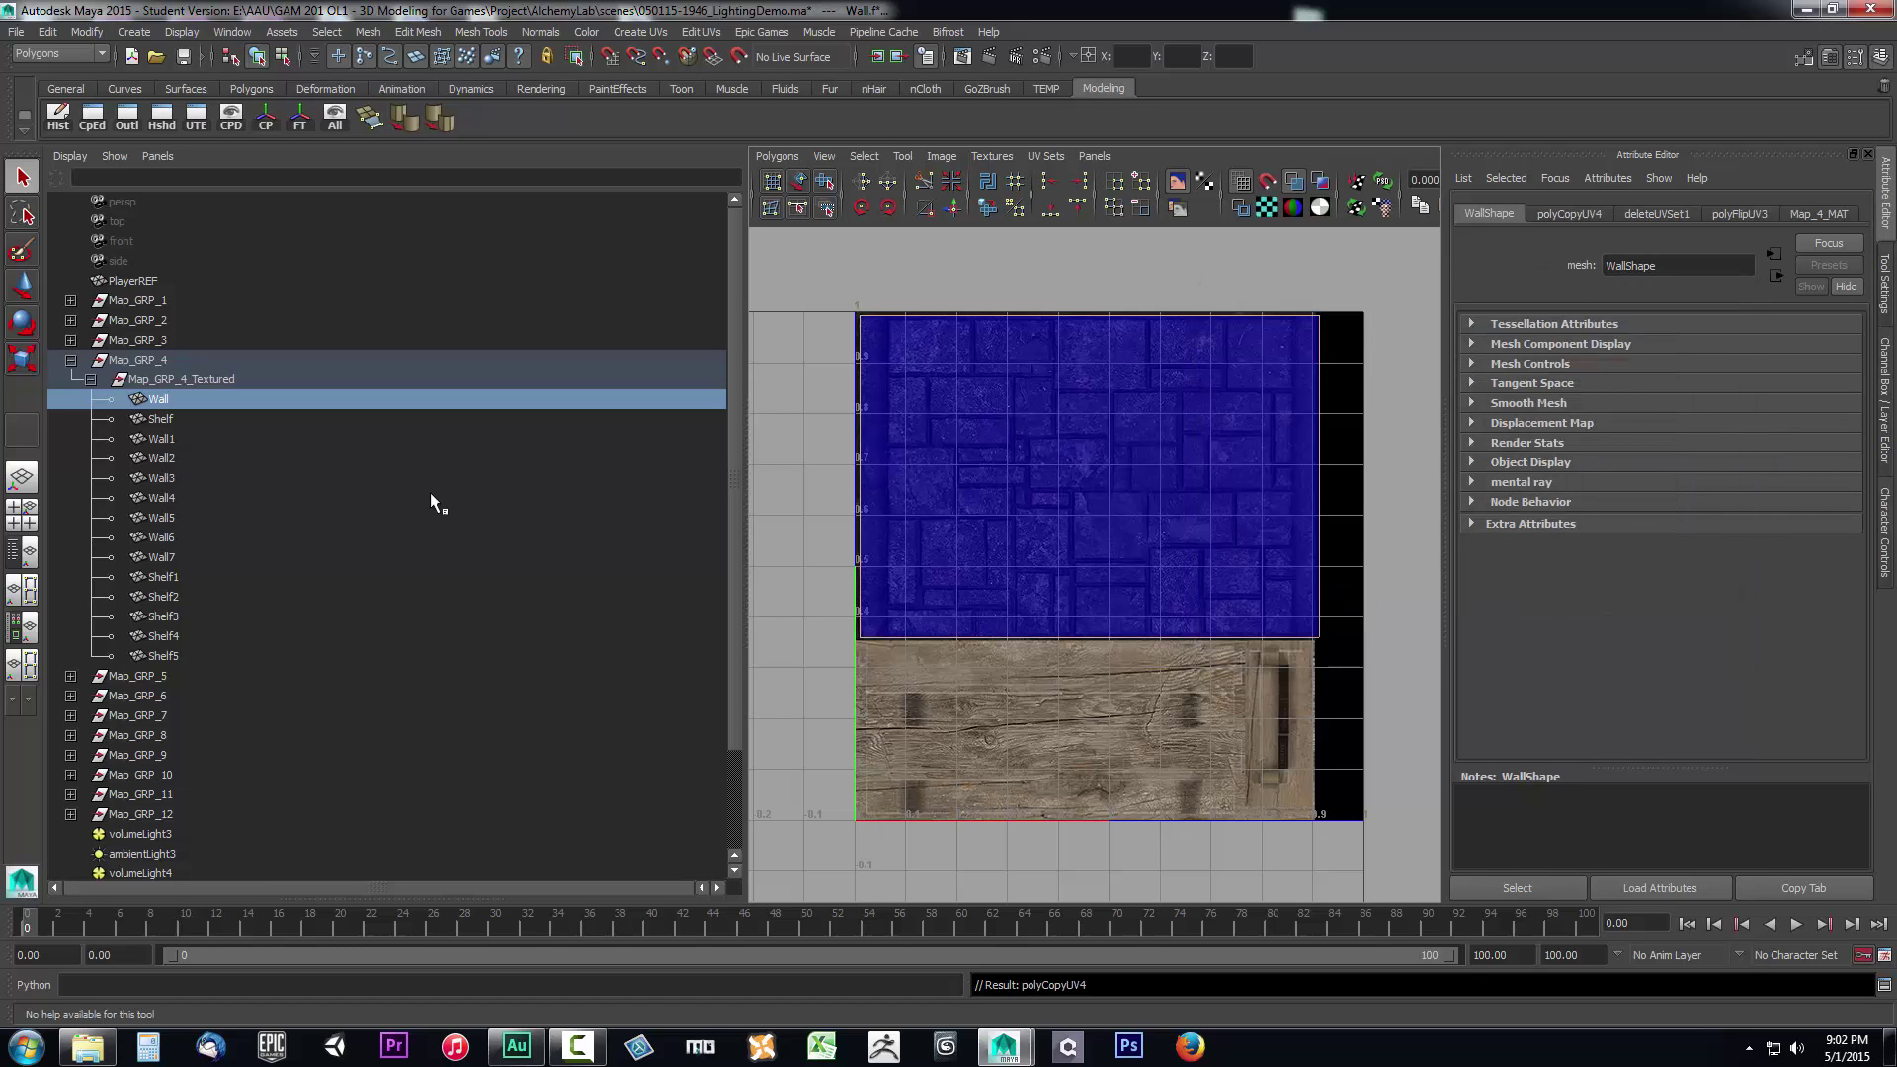
# Copy the UVs of Shelf and of Wall1 through Wall7 into a new UV set named lightmap on each object.
pyautogui.click(160, 419)
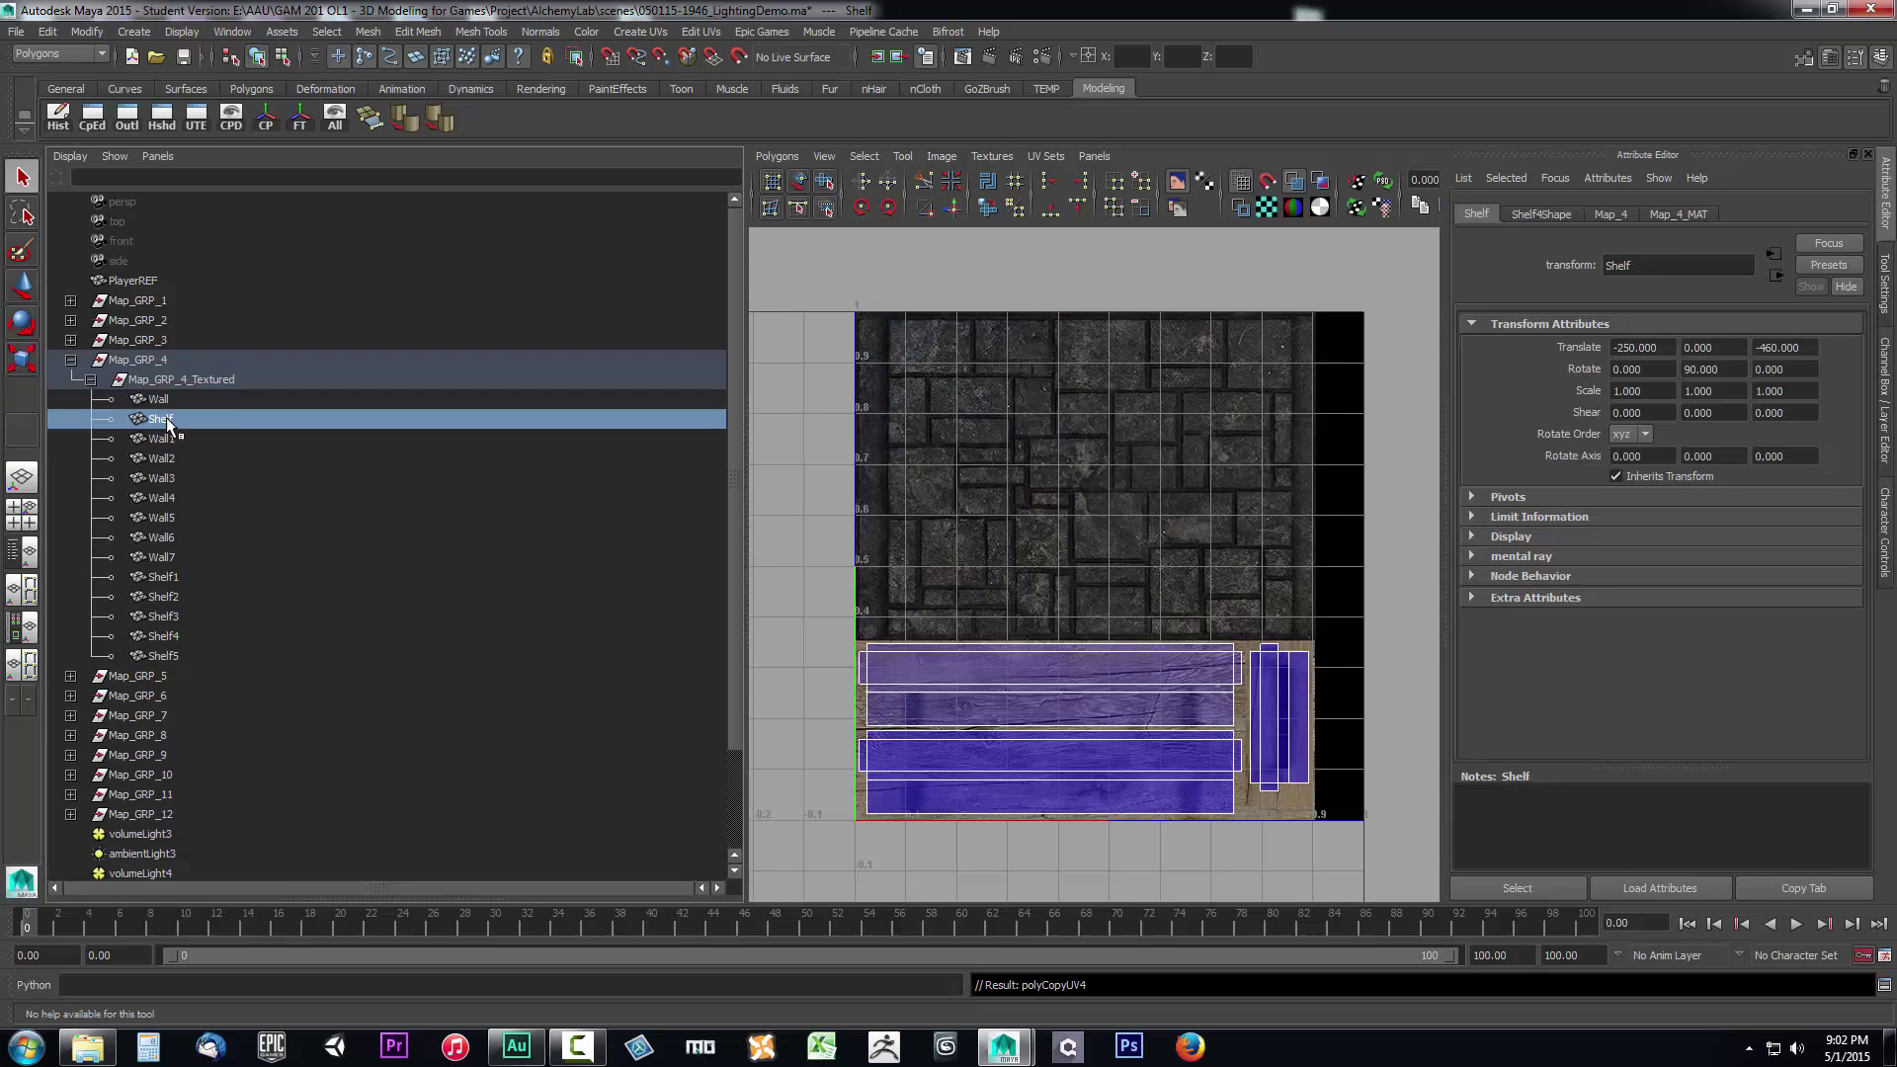
pyautogui.press('g')
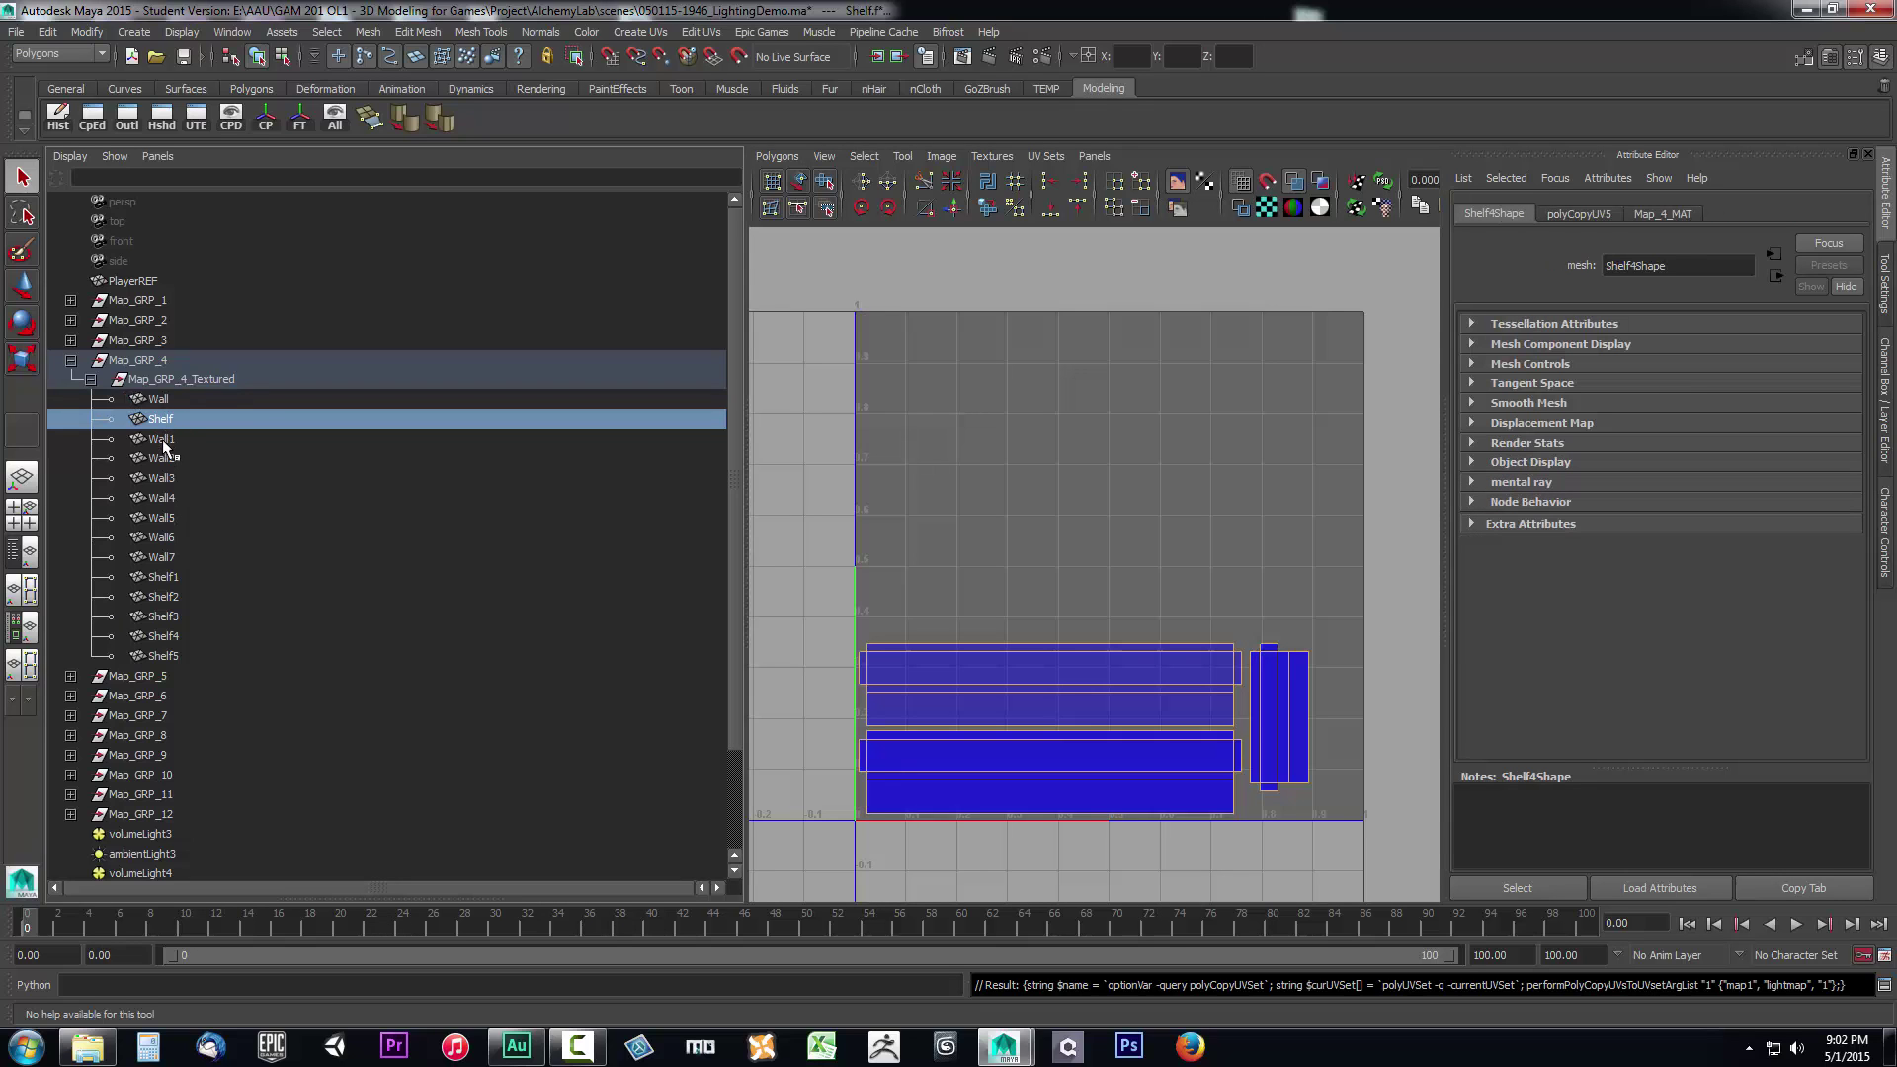
pyautogui.click(162, 441)
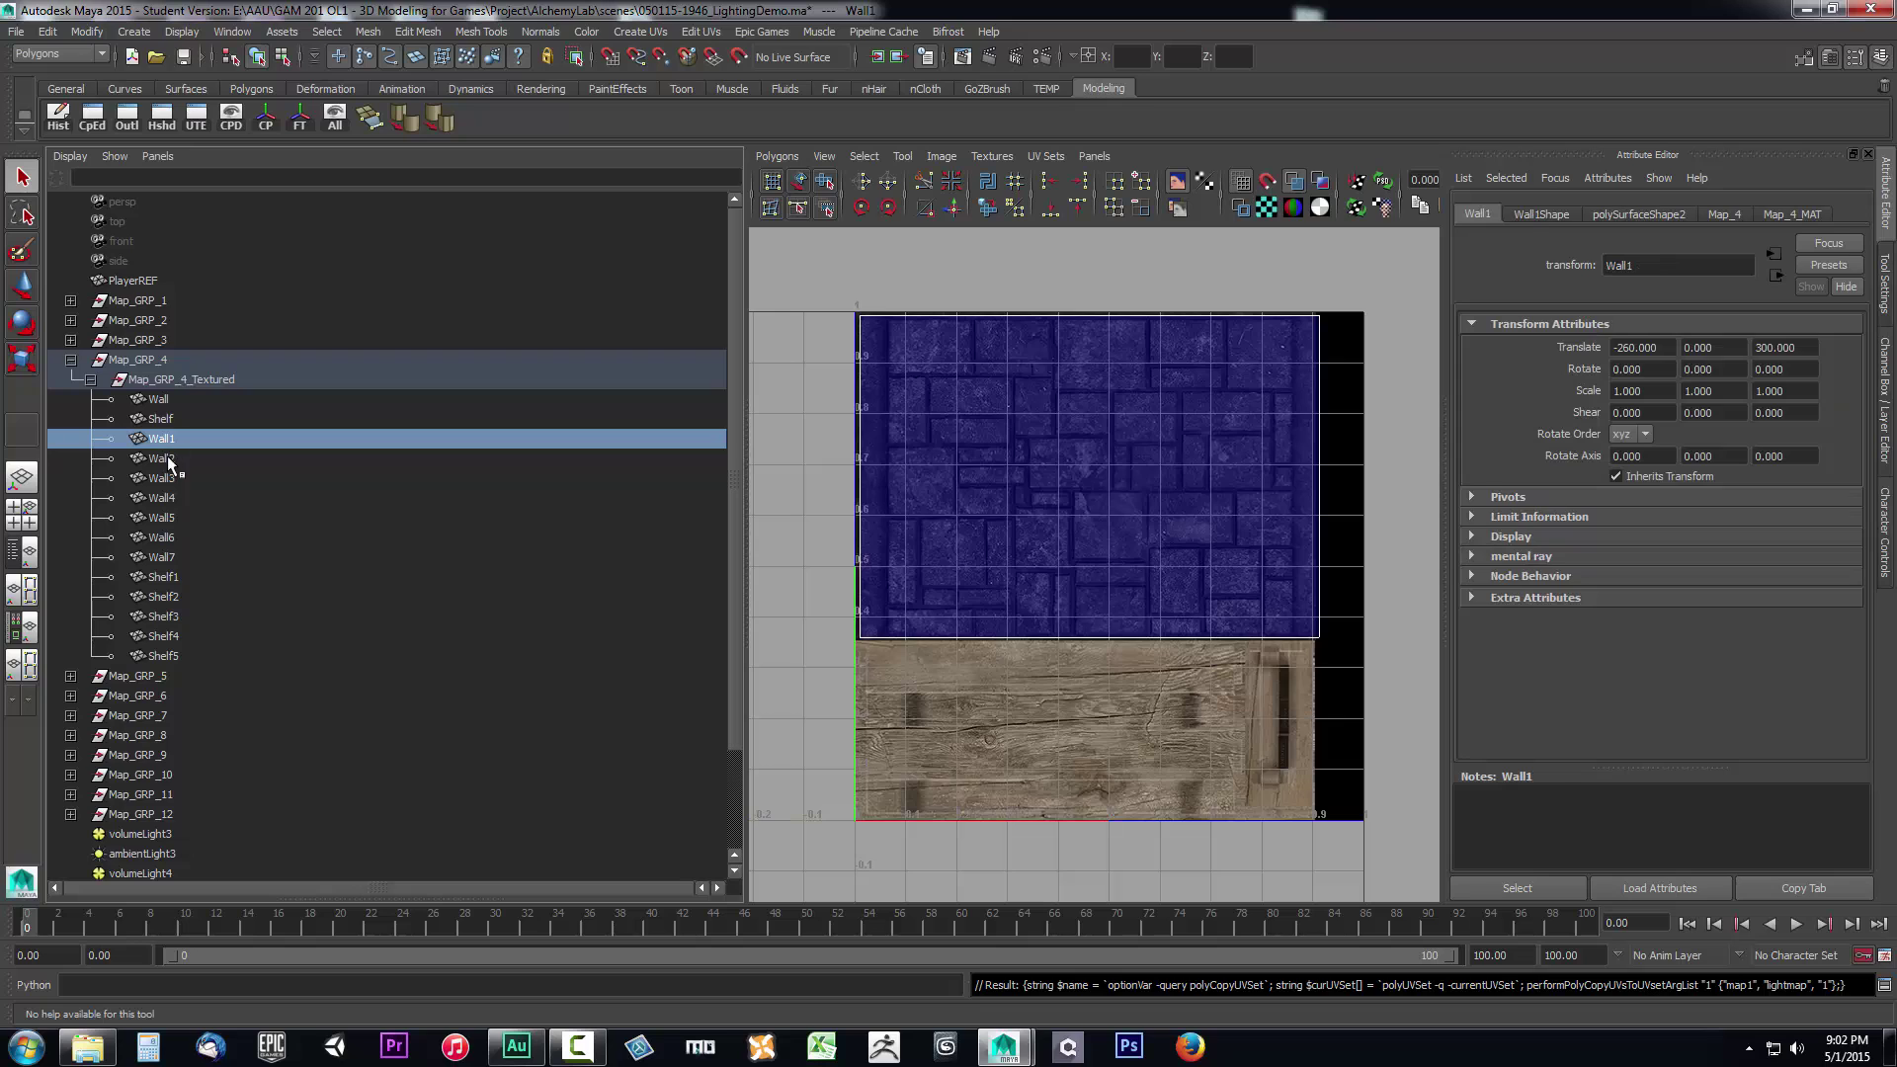
pyautogui.click(161, 458)
pyautogui.press('g')
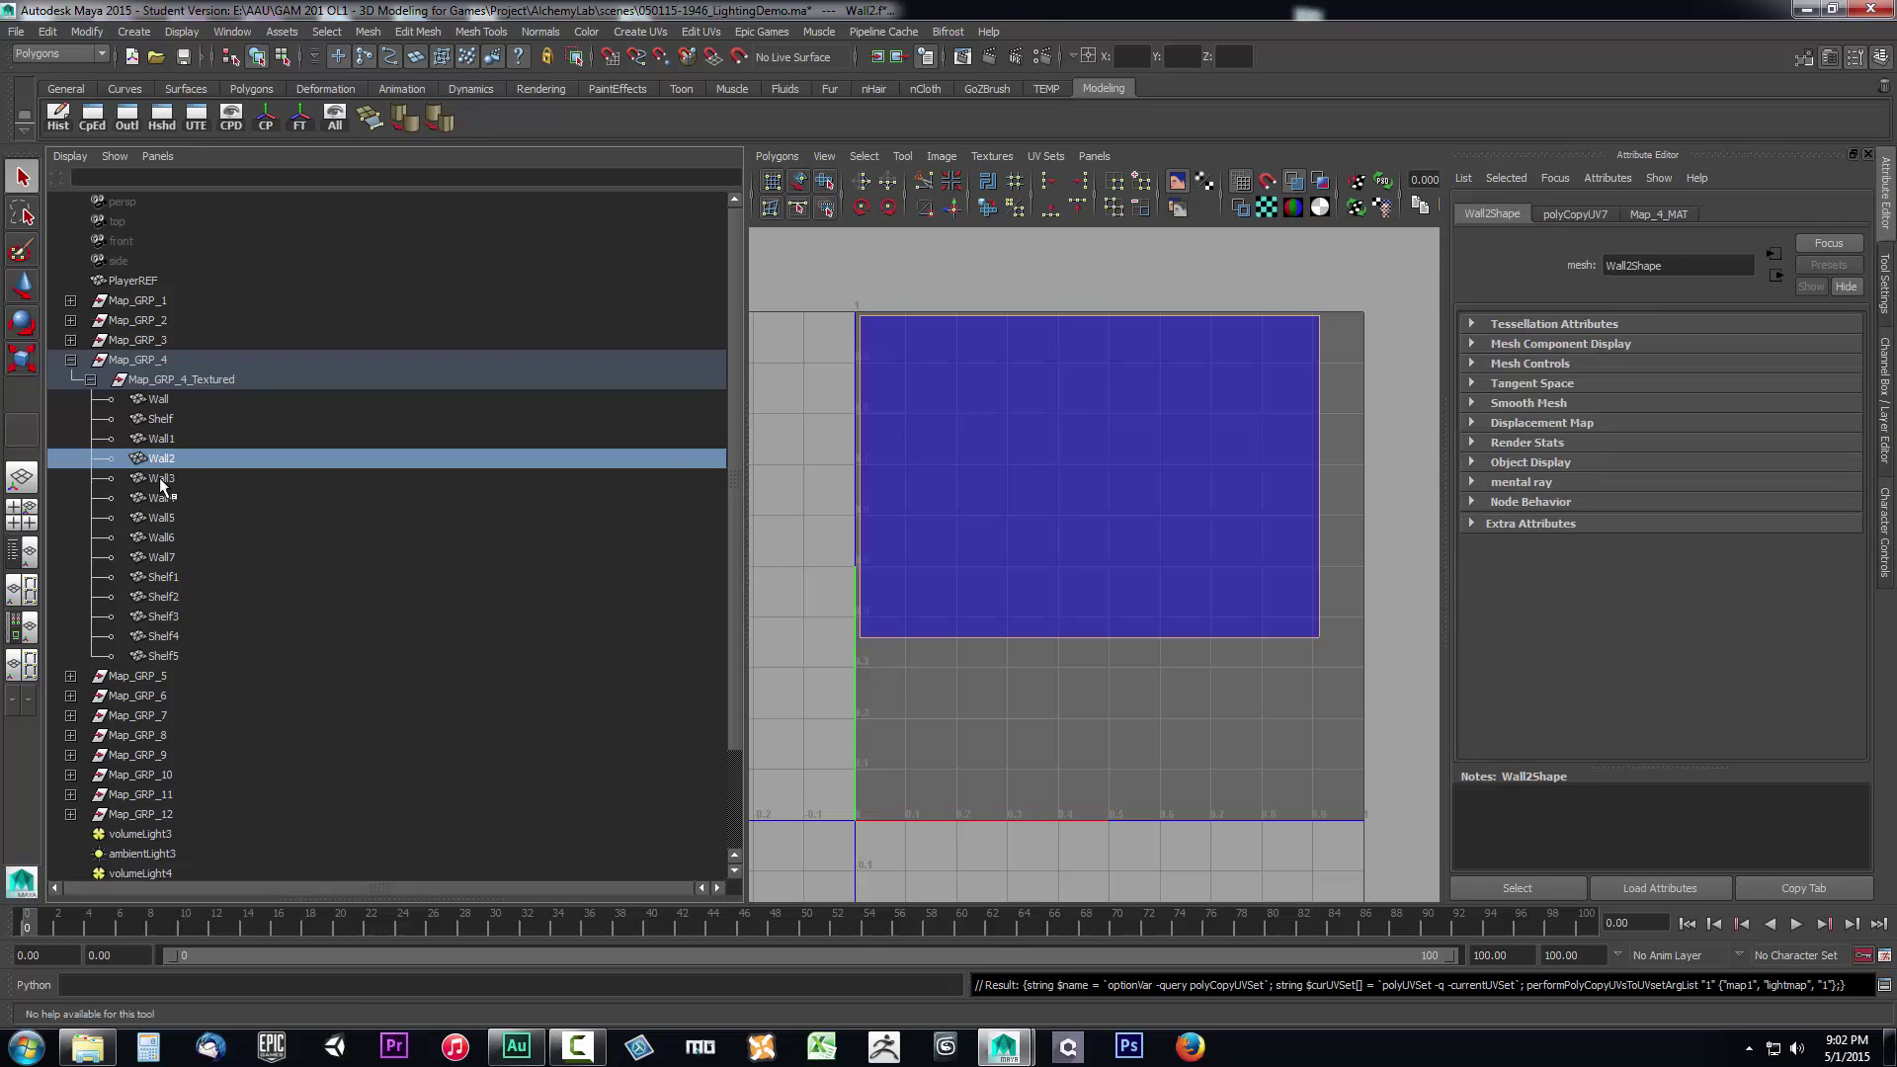
pyautogui.click(158, 477)
pyautogui.press('g')
pyautogui.click(164, 496)
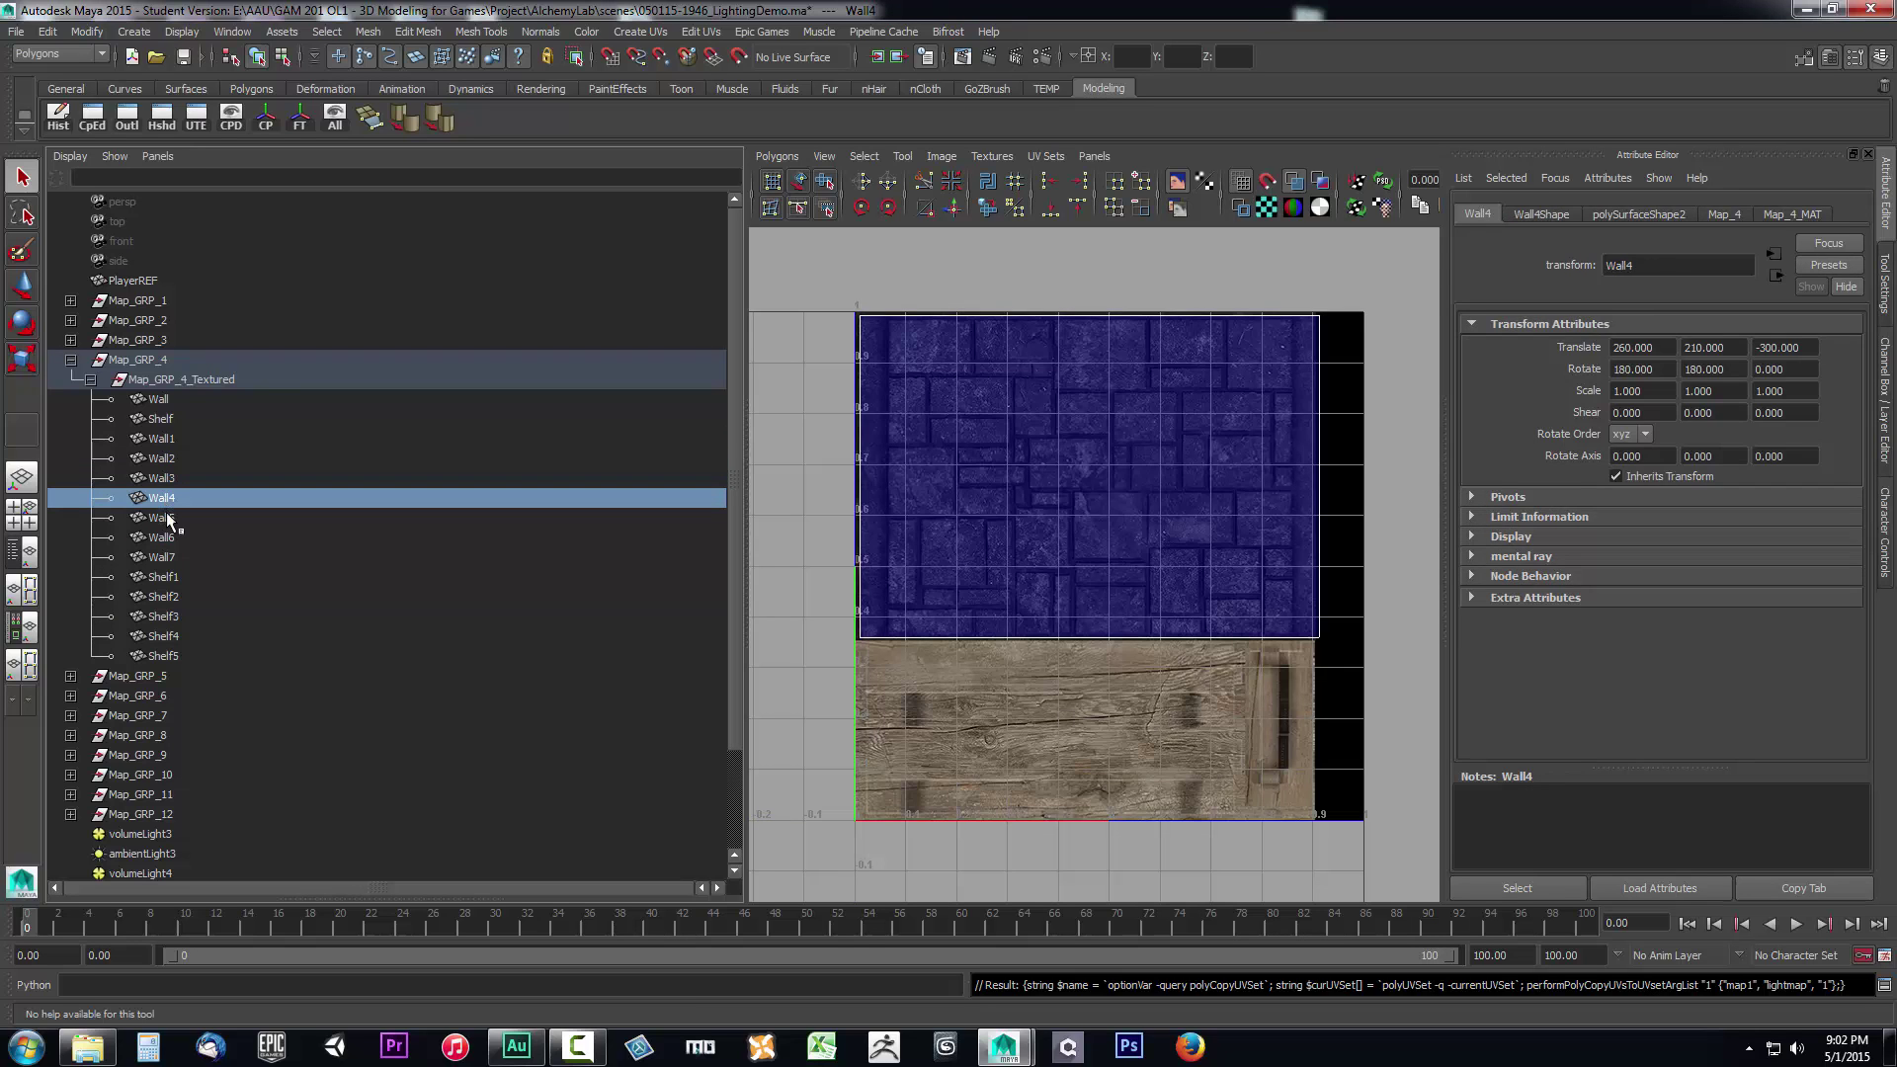
pyautogui.press('g')
pyautogui.click(164, 518)
pyautogui.press('g')
pyautogui.click(166, 540)
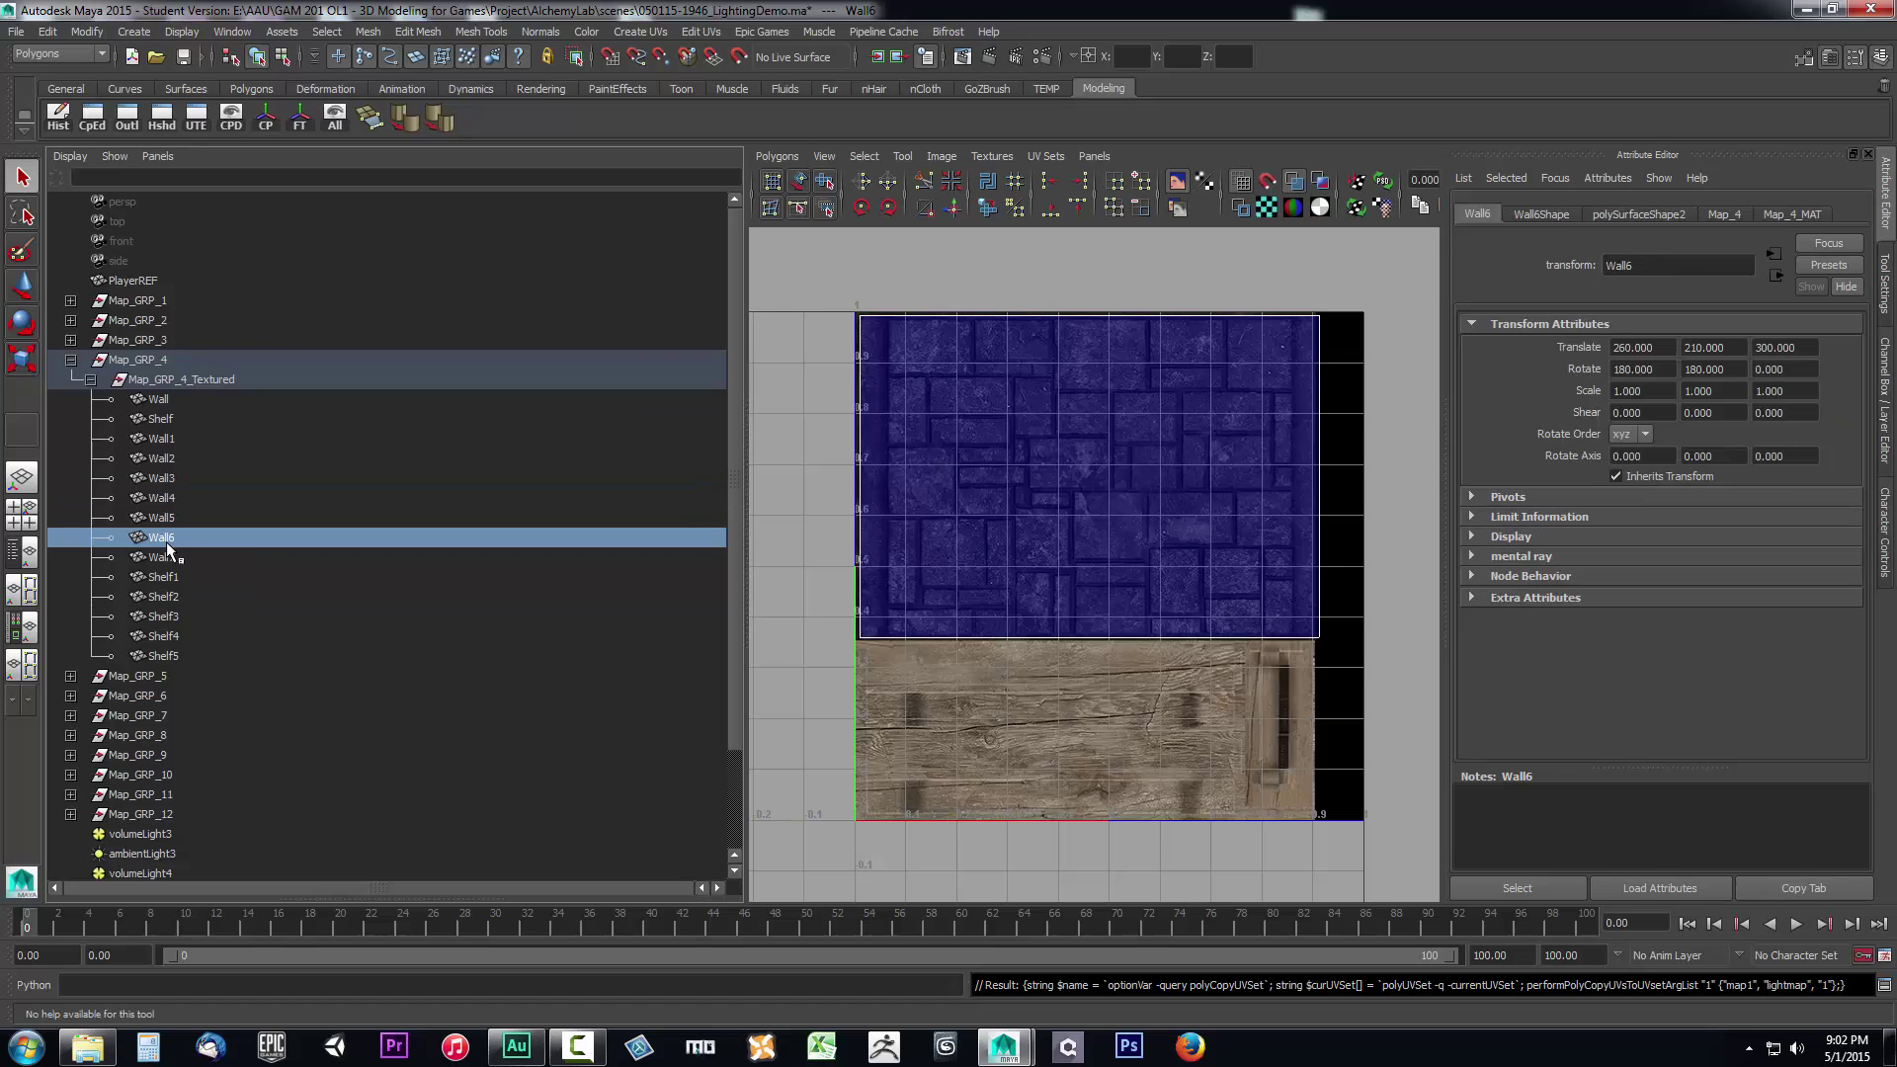
pyautogui.press('g')
pyautogui.click(161, 559)
pyautogui.press('g')
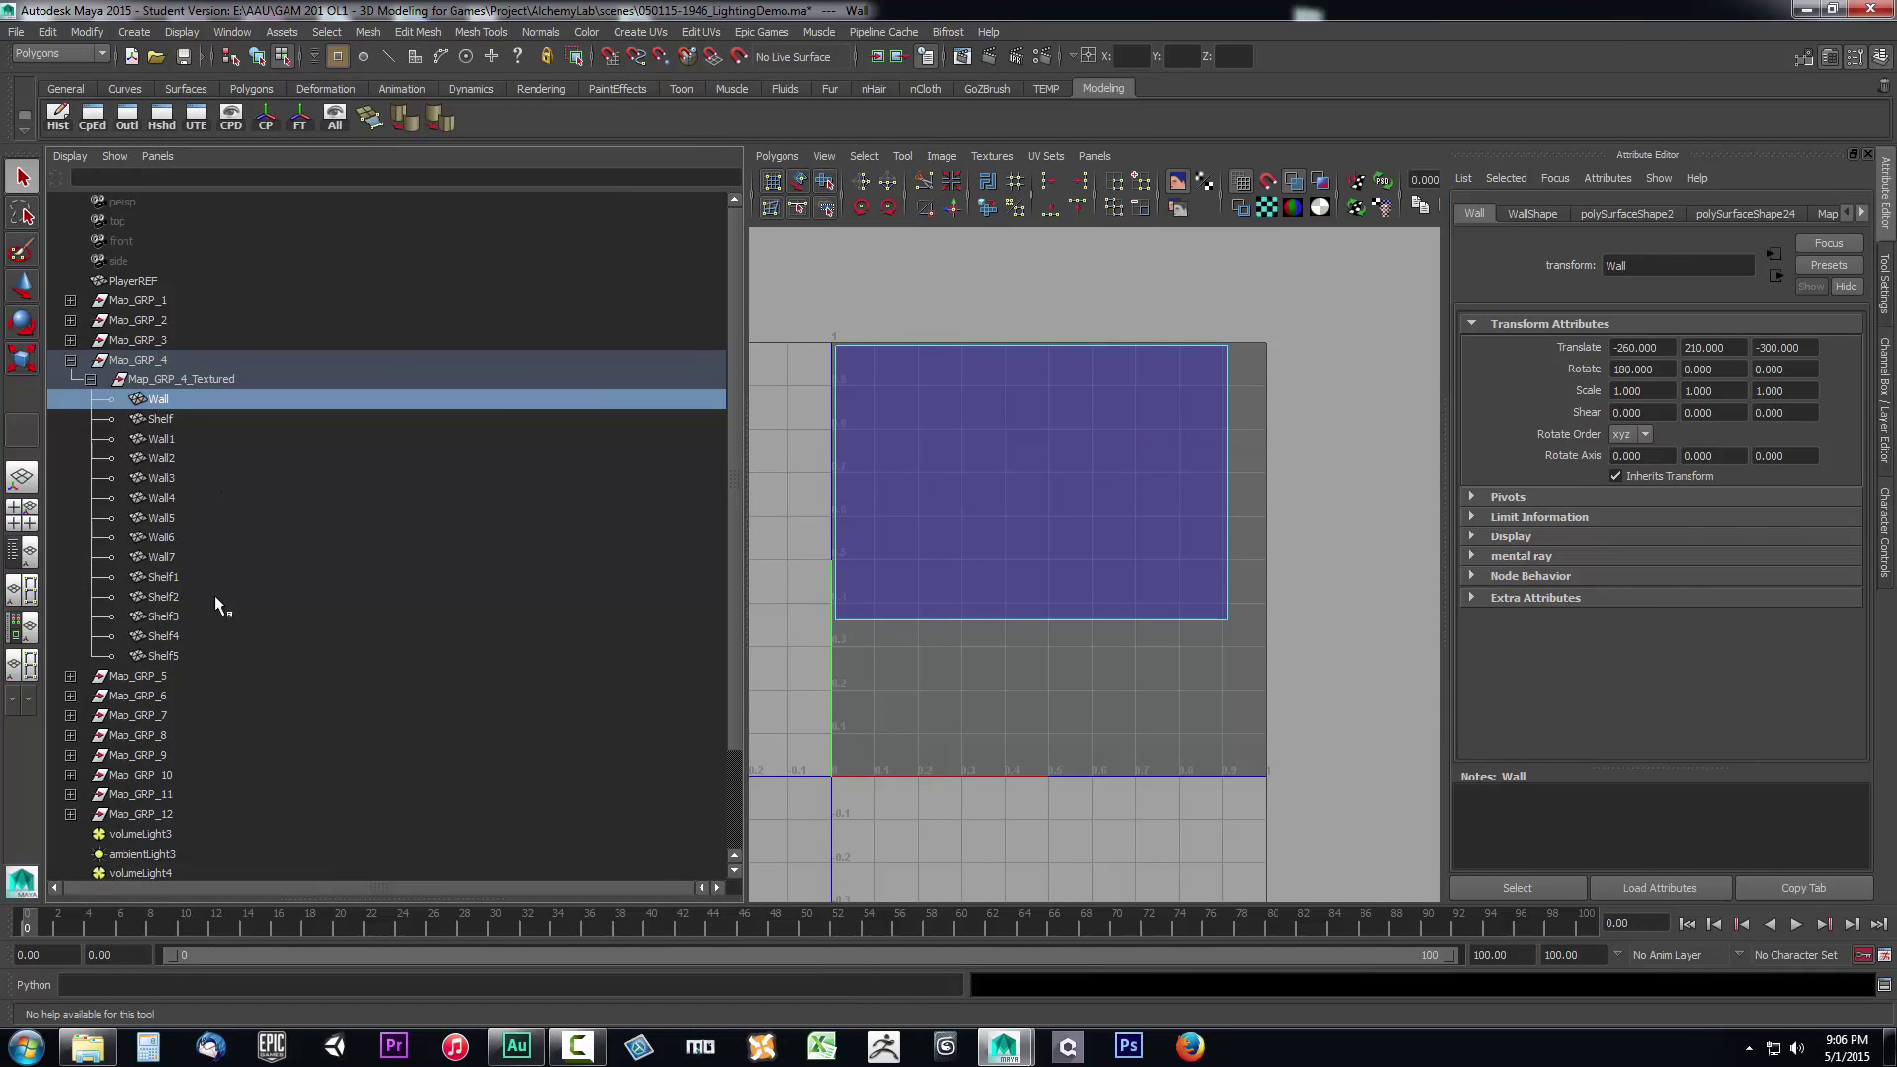
# Check the active UV set of every object from Wall through Shelf5 and select all their UVs.
pyautogui.keyDown('shift'); pyautogui.click(158, 656); pyautogui.keyUp('shift')
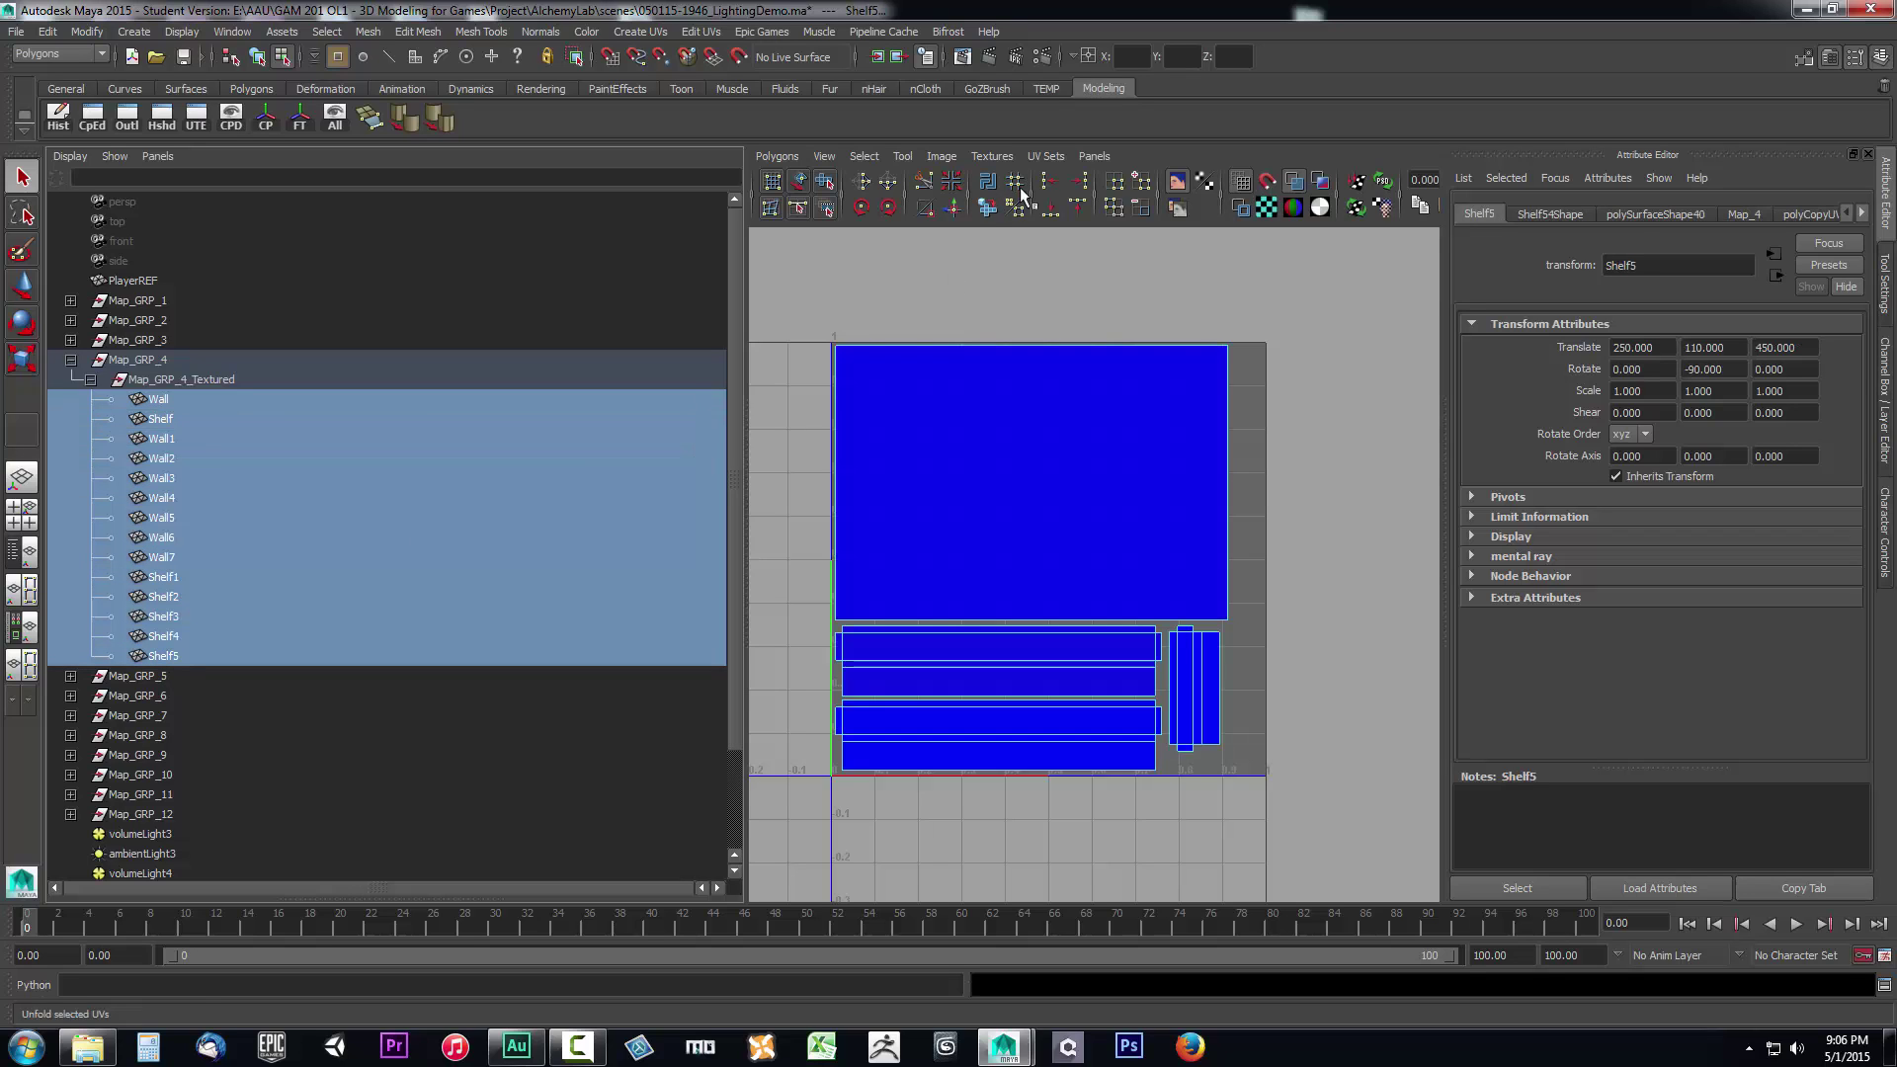
pyautogui.click(1046, 156)
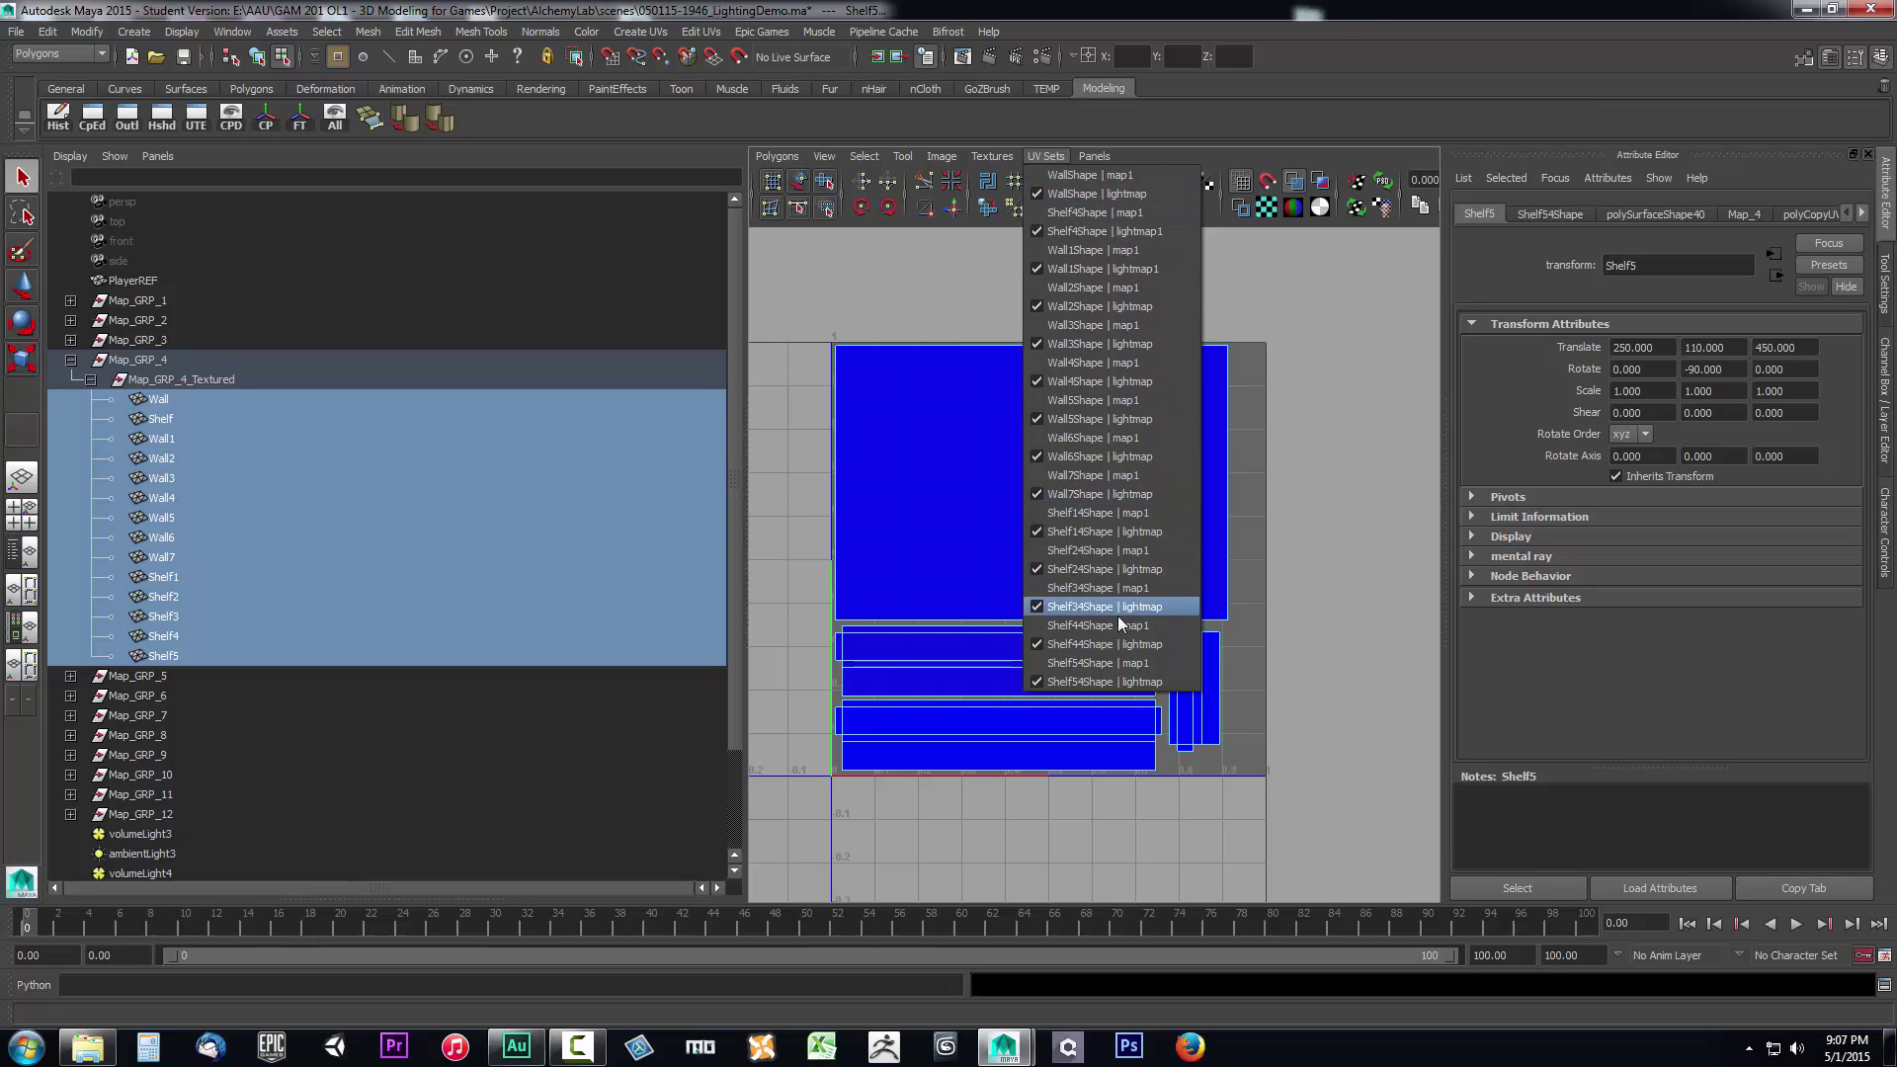
pyautogui.click(1054, 152)
pyautogui.moveTo(987, 425); pyautogui.dragTo(1060, 427, button='right')
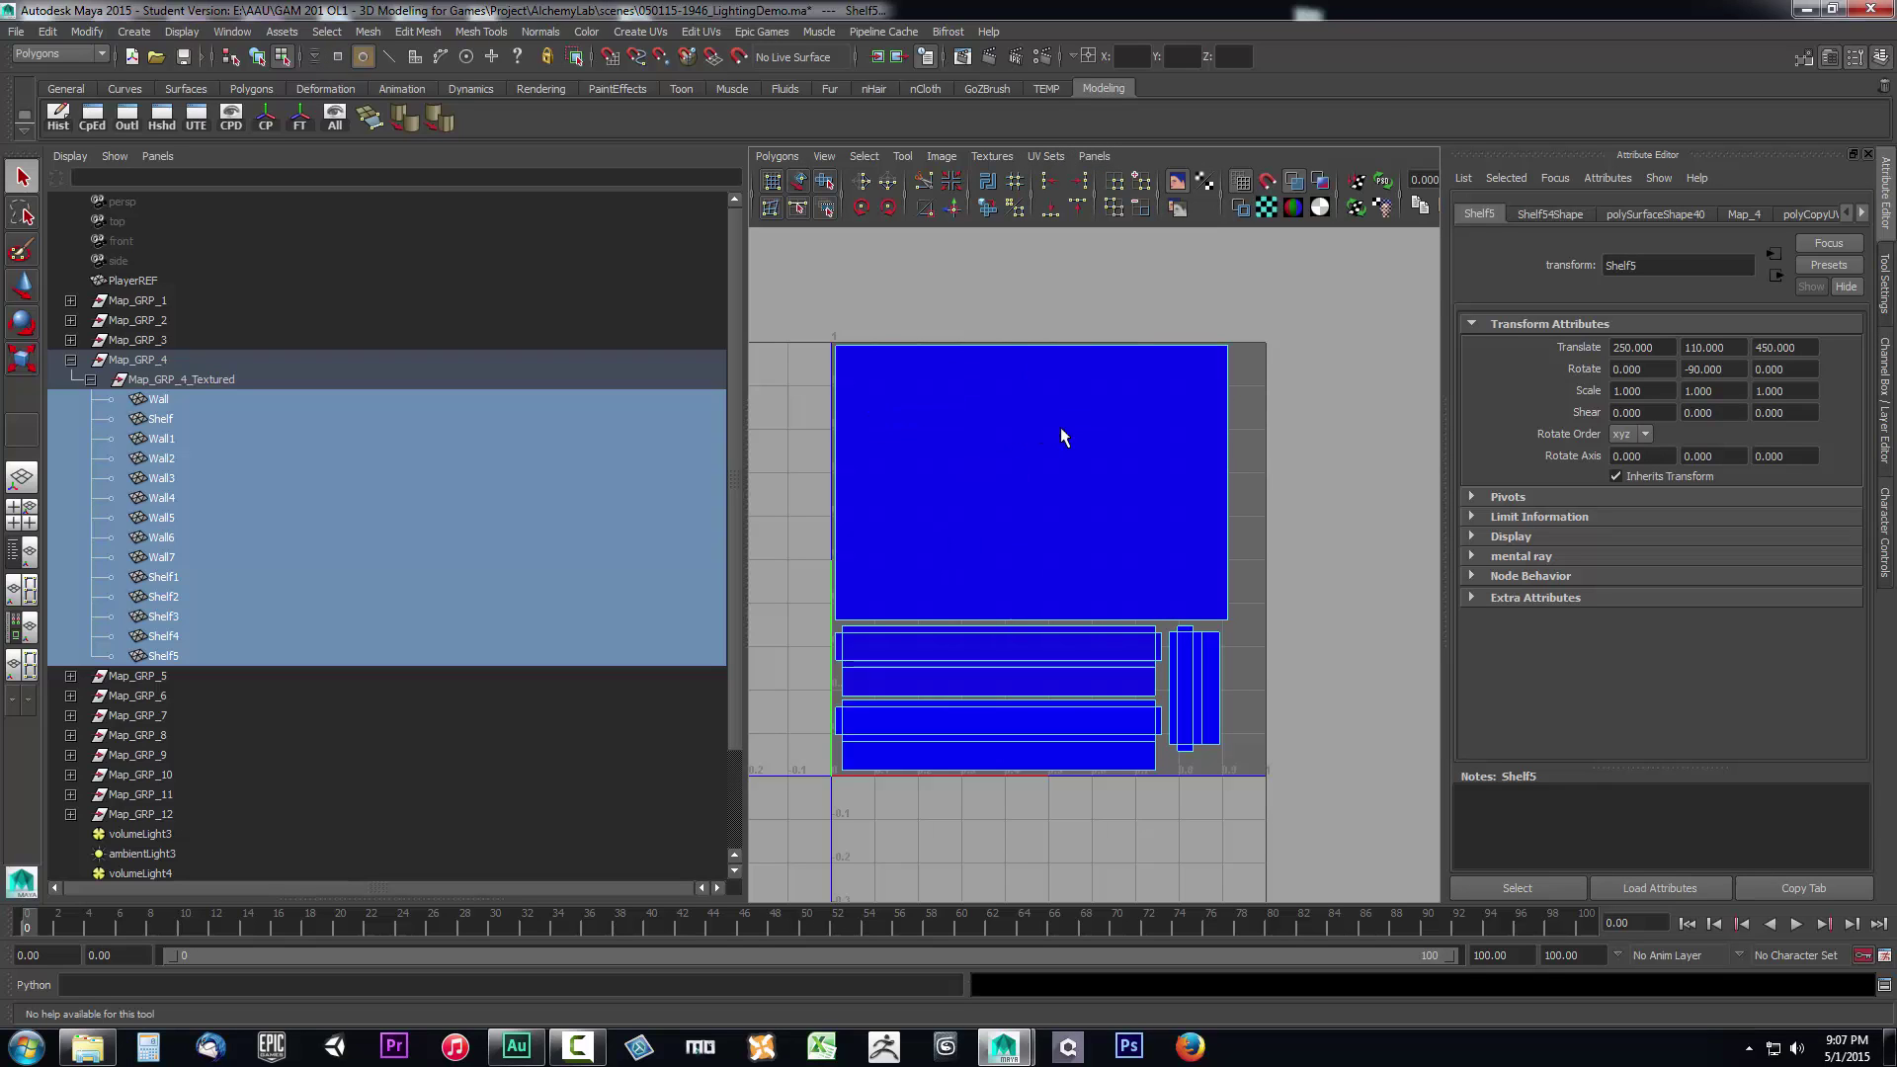
pyautogui.moveTo(803, 303); pyautogui.dragTo(1372, 846)
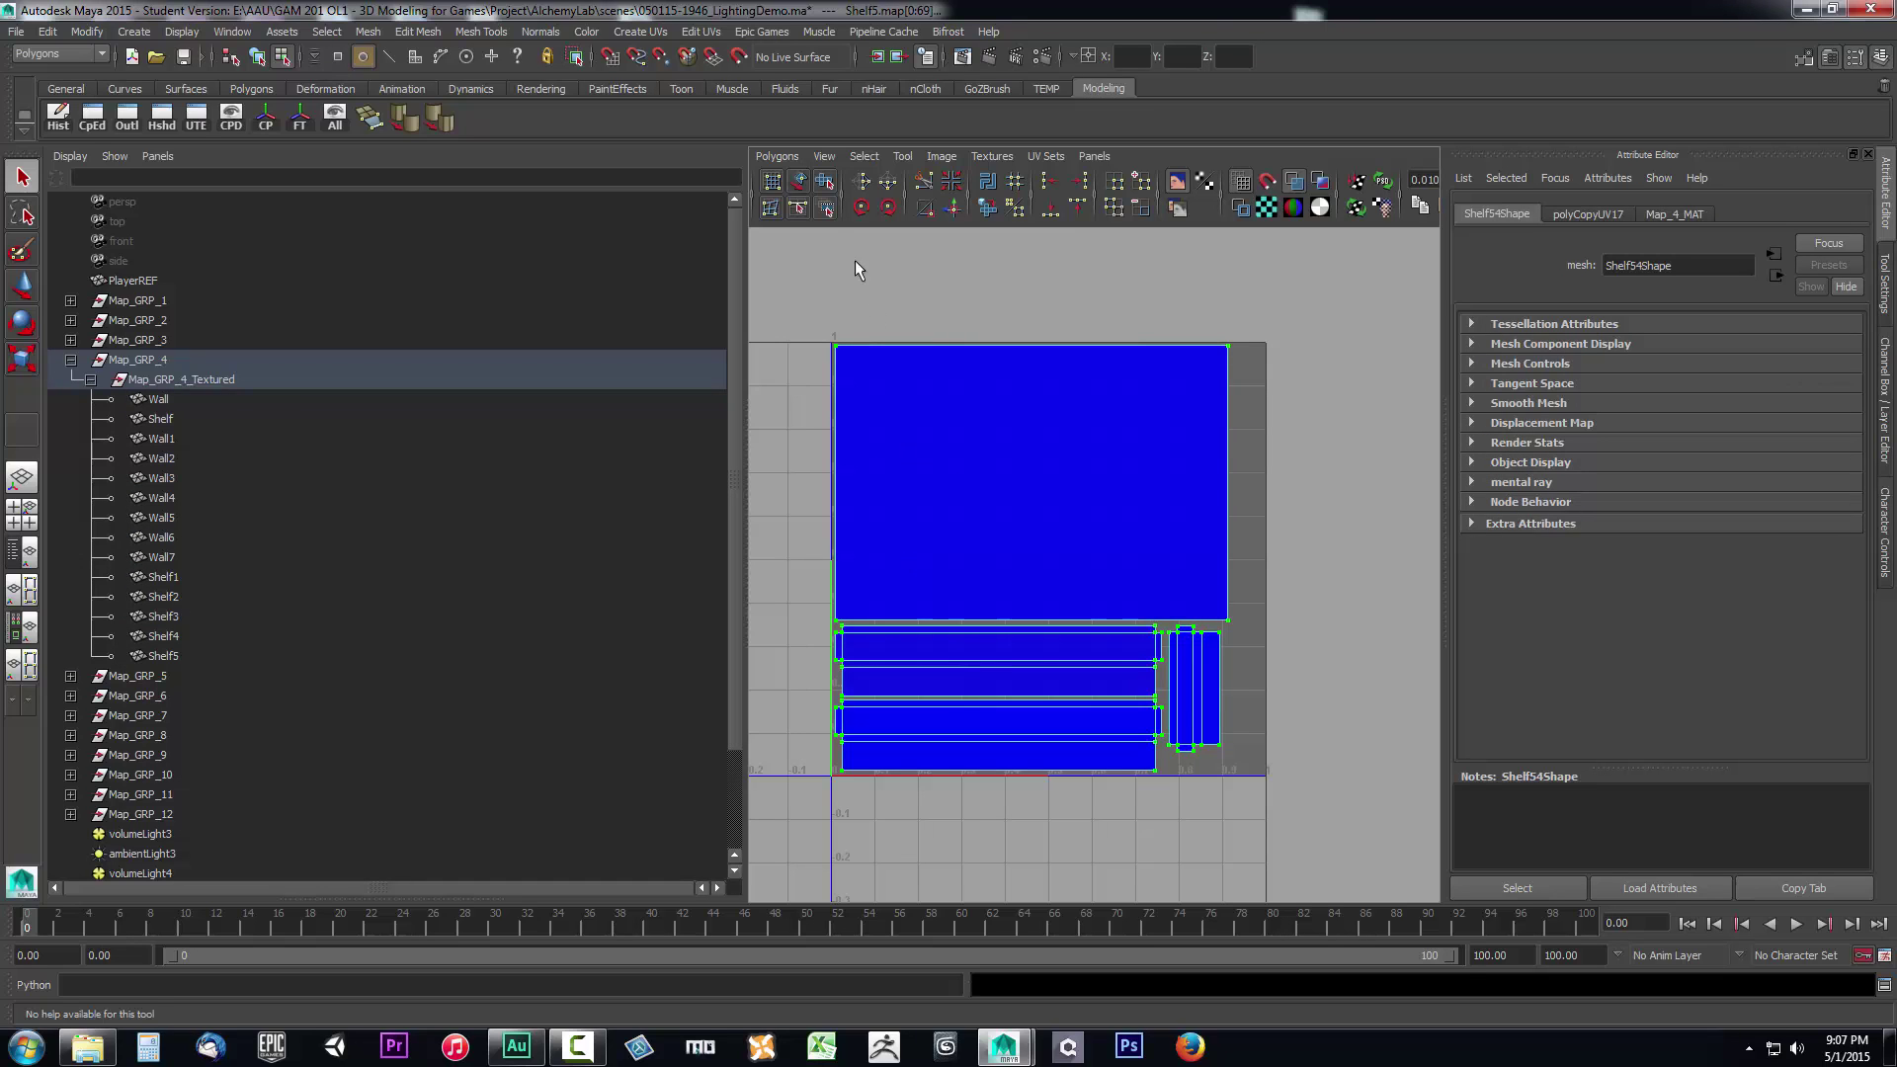
# Lay out the selected UVs of all objects together with the Layout command's rotation set to Free.
pyautogui.click(776, 158)
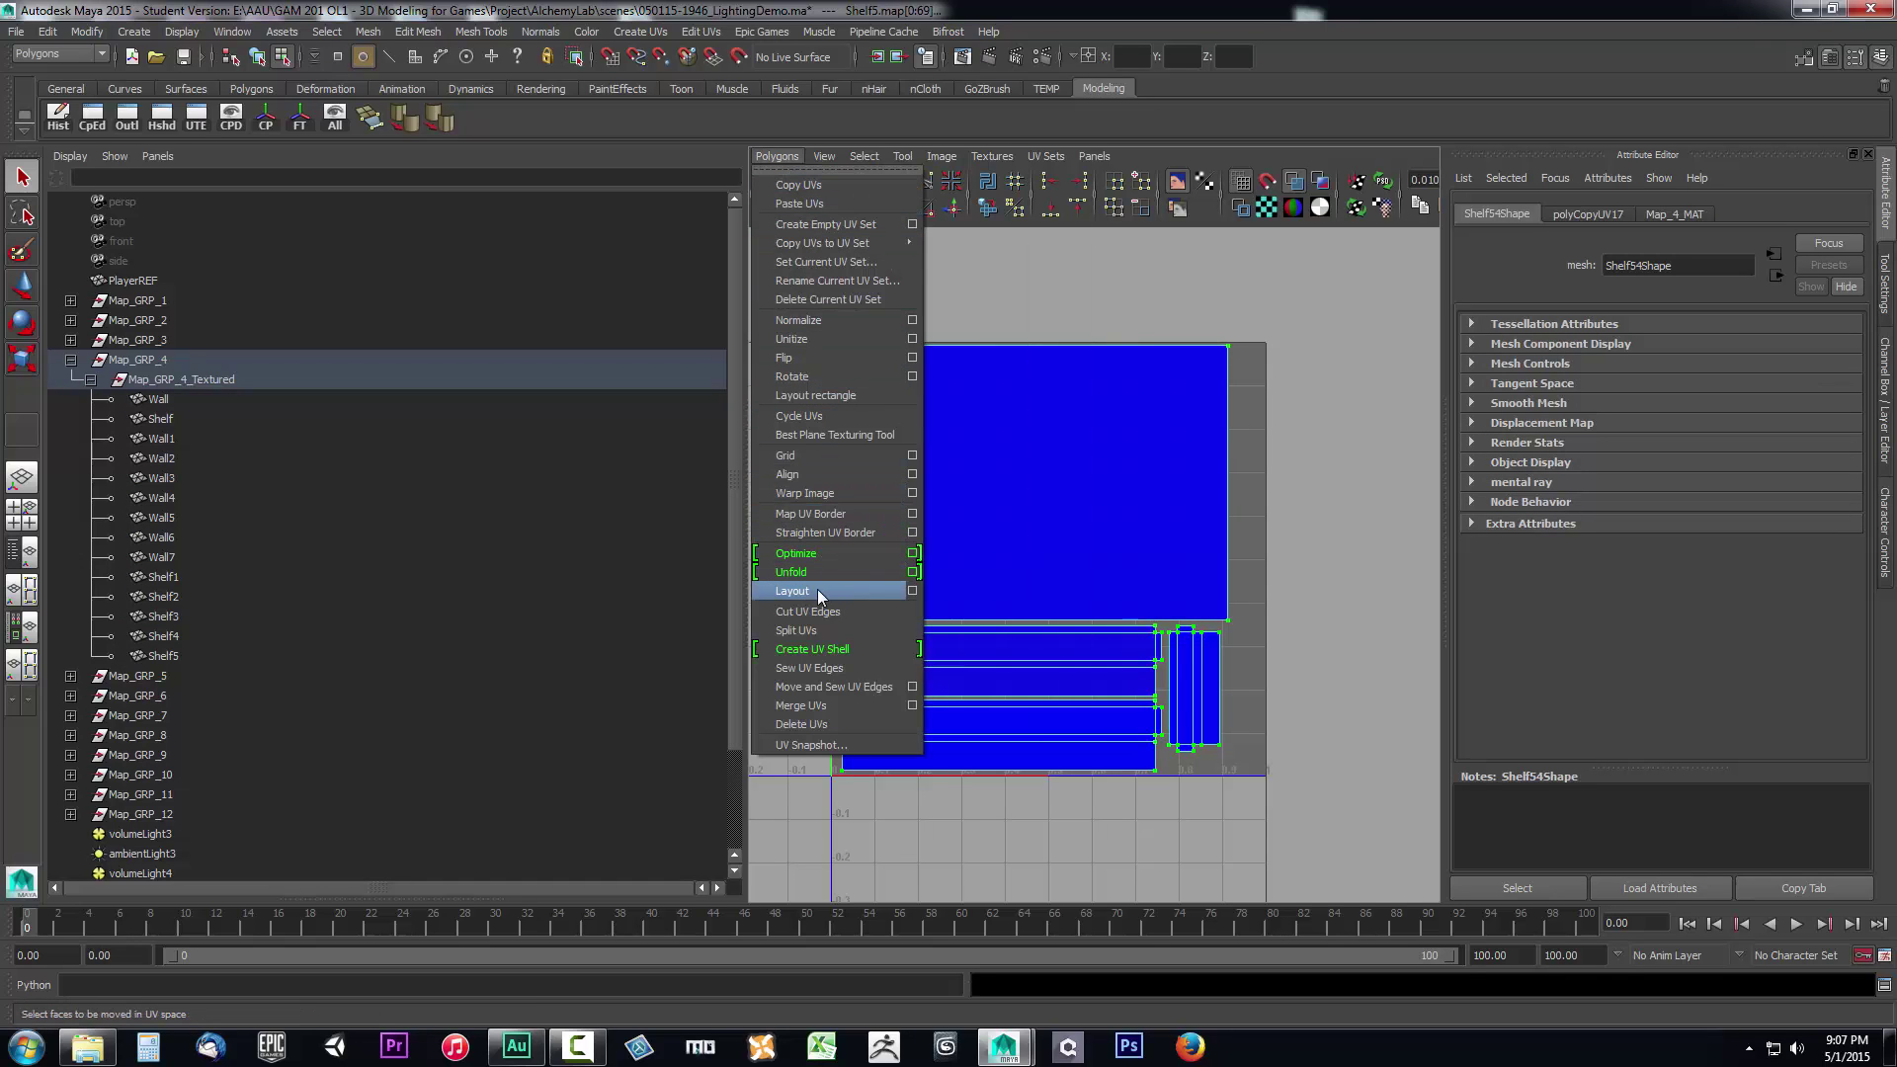
pyautogui.click(913, 591)
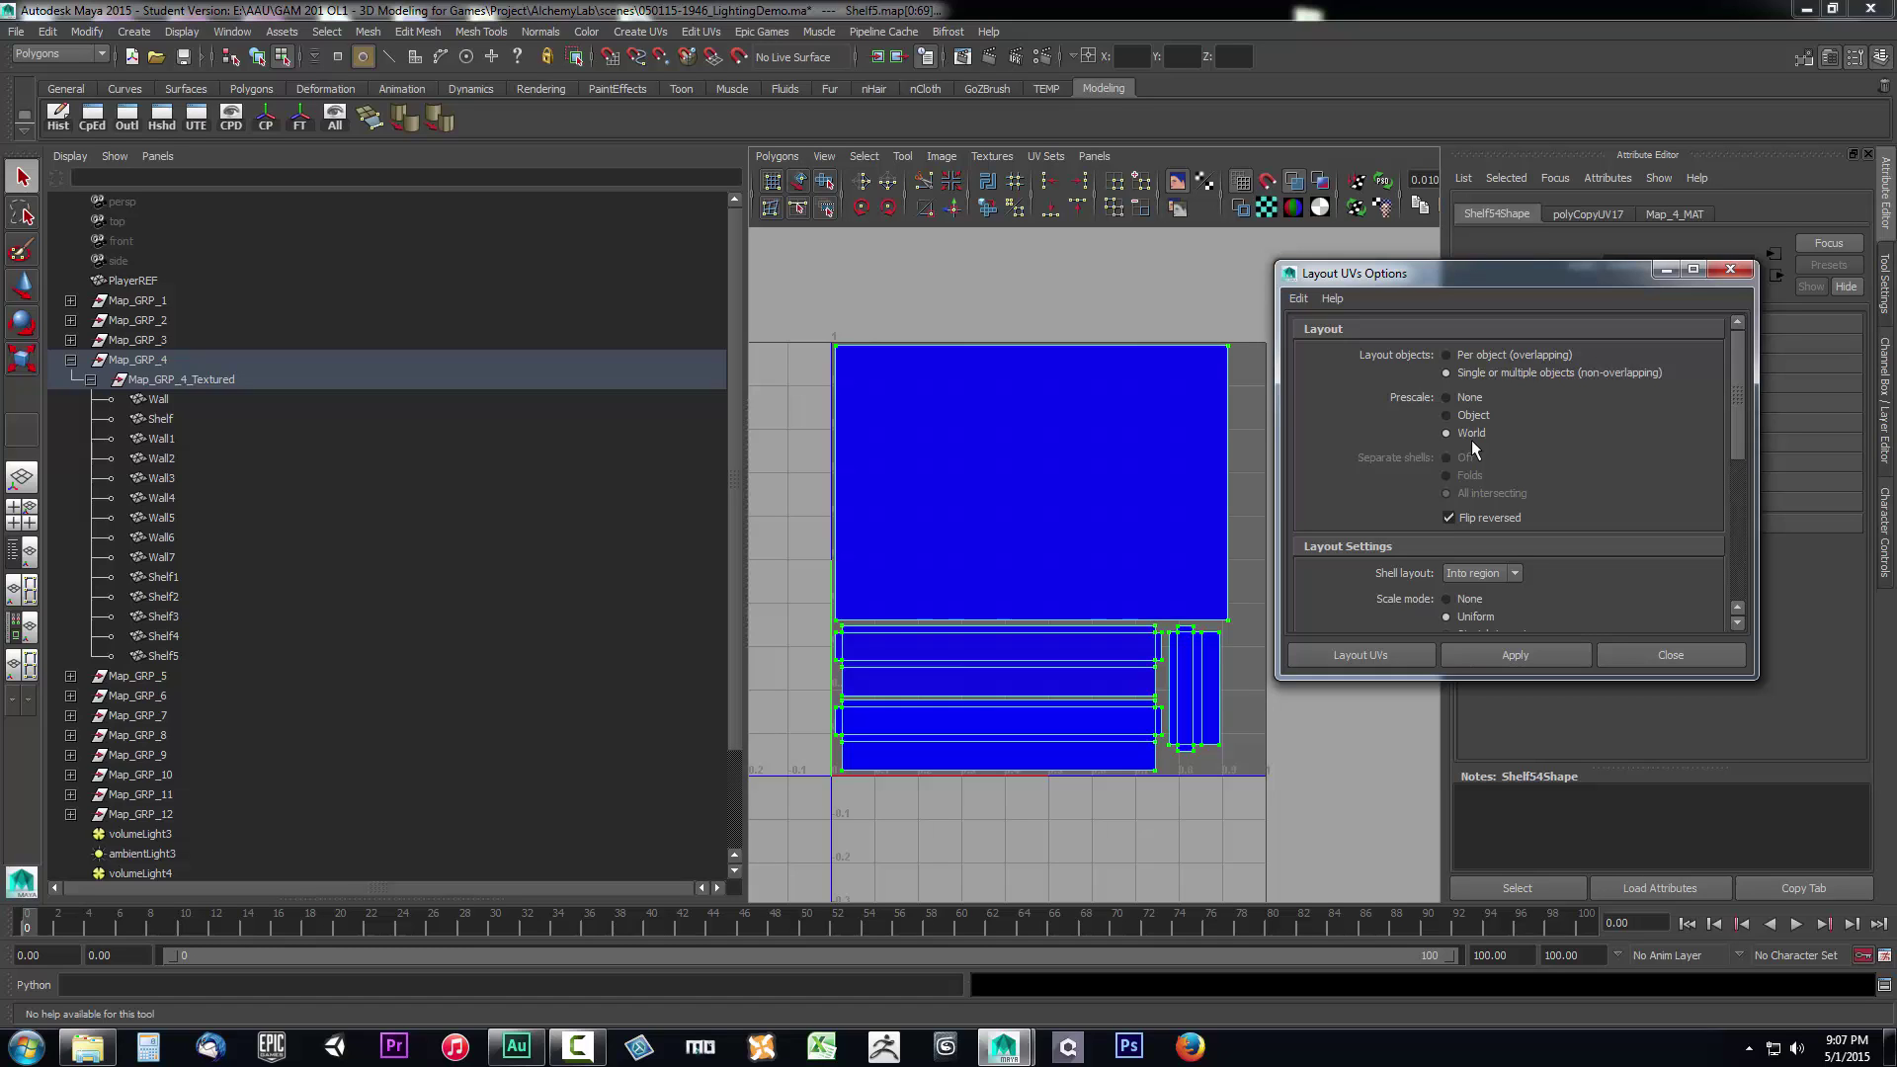
pyautogui.scroll(-2, 1502, 504)
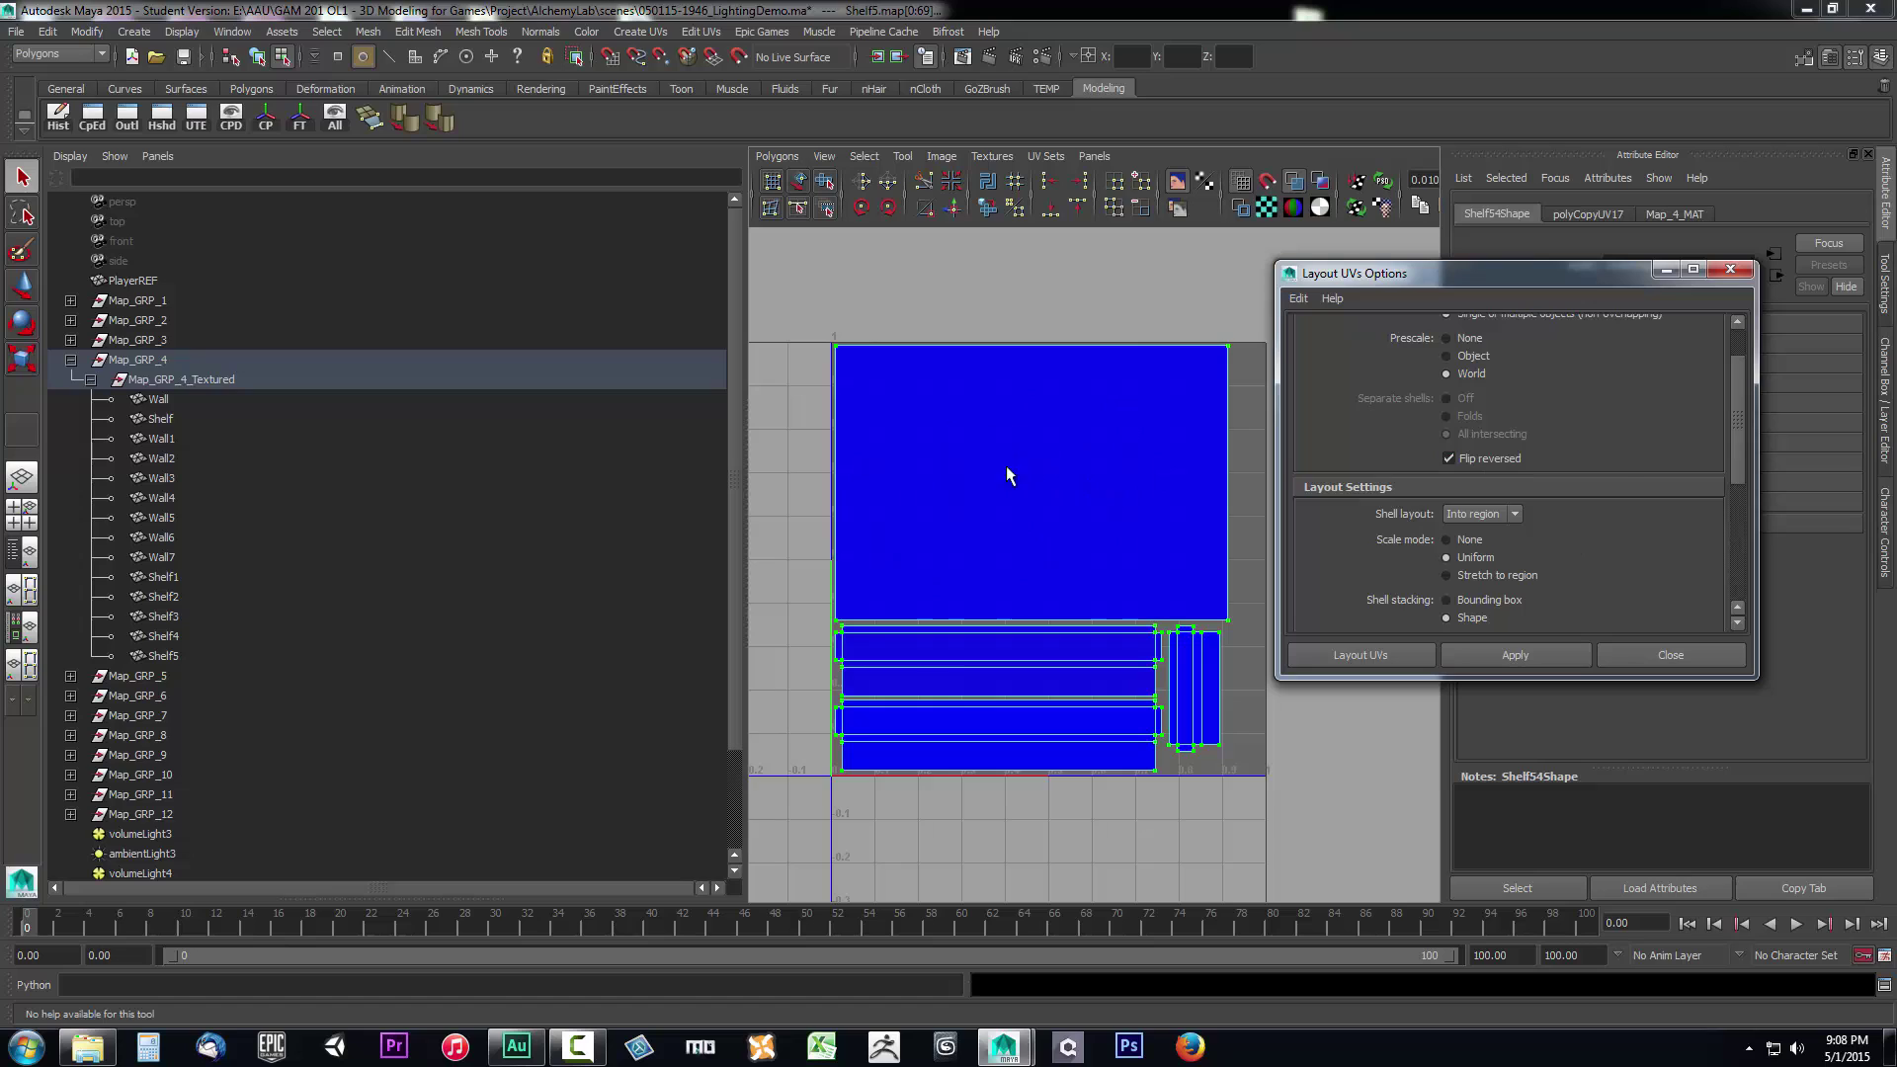
pyautogui.scroll(-1, 1593, 512)
pyautogui.scroll(-1, 1439, 461)
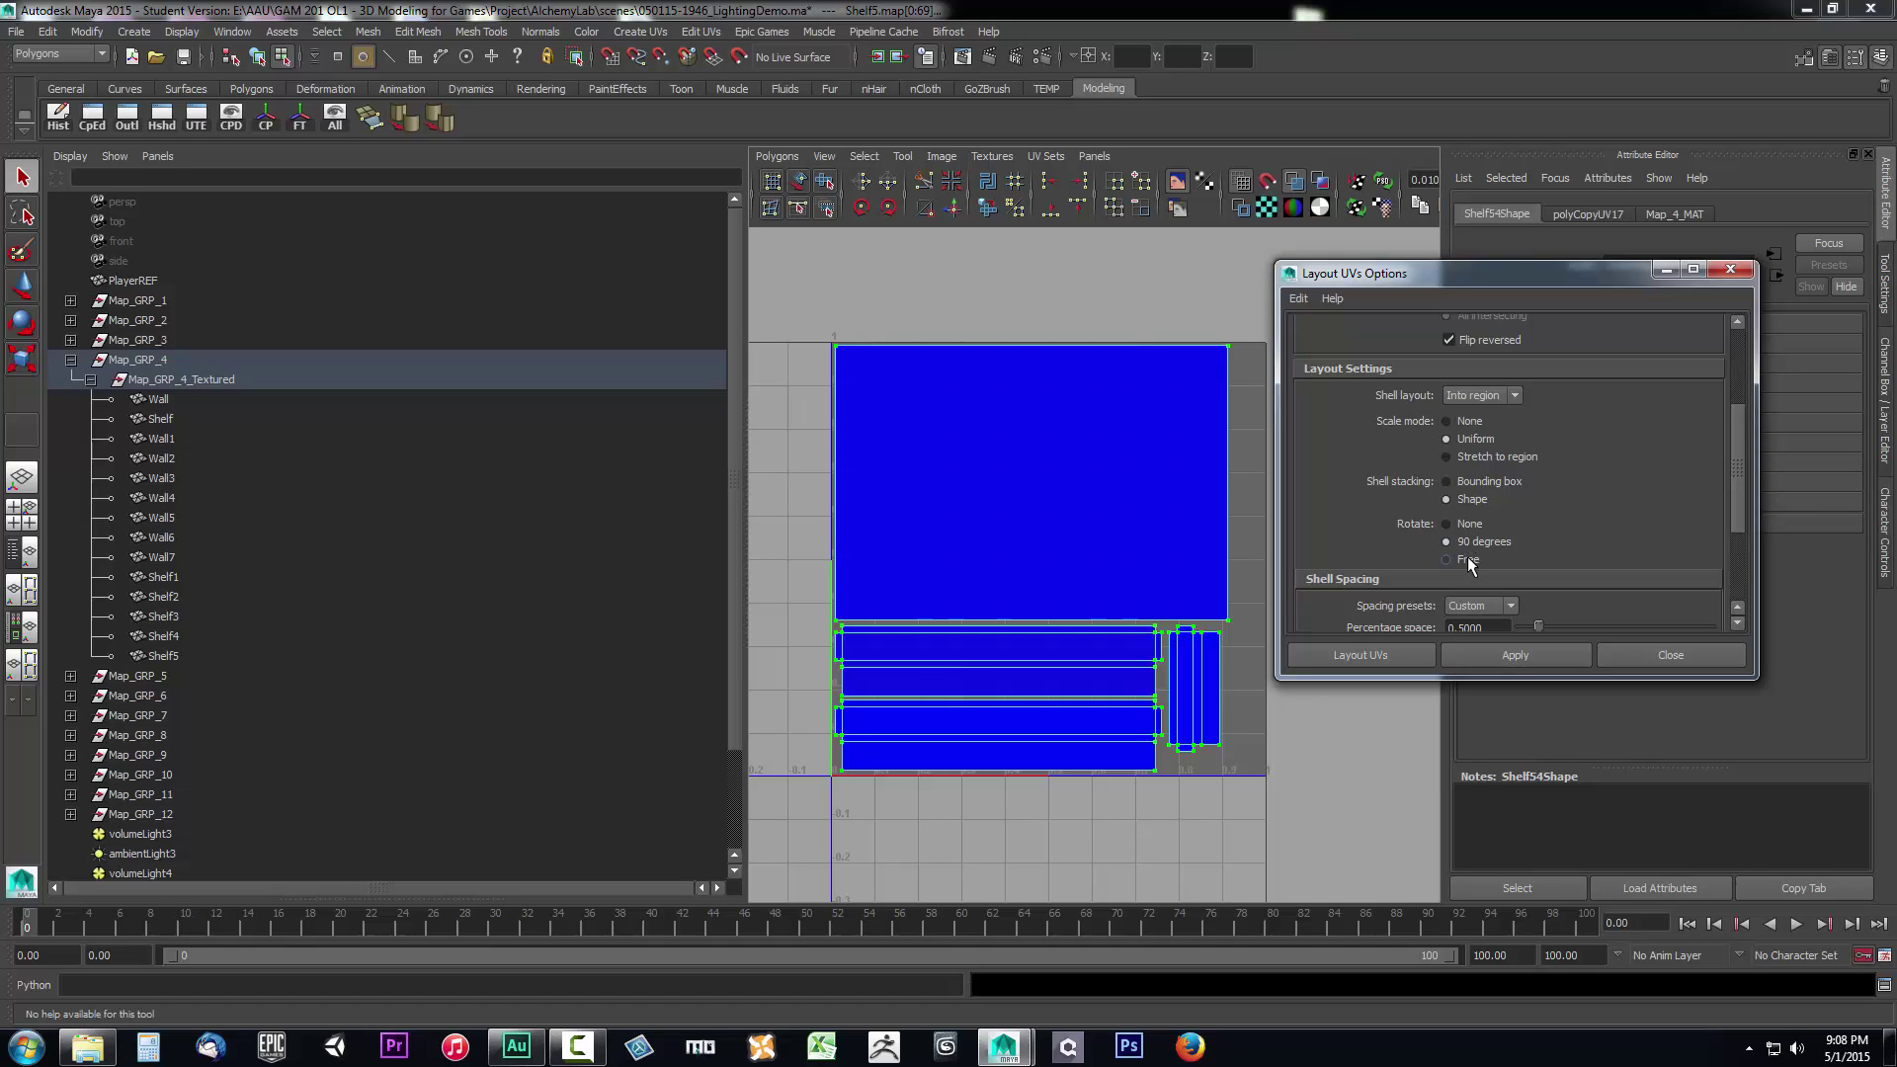
pyautogui.click(1448, 560)
pyautogui.scroll(-1, 1384, 536)
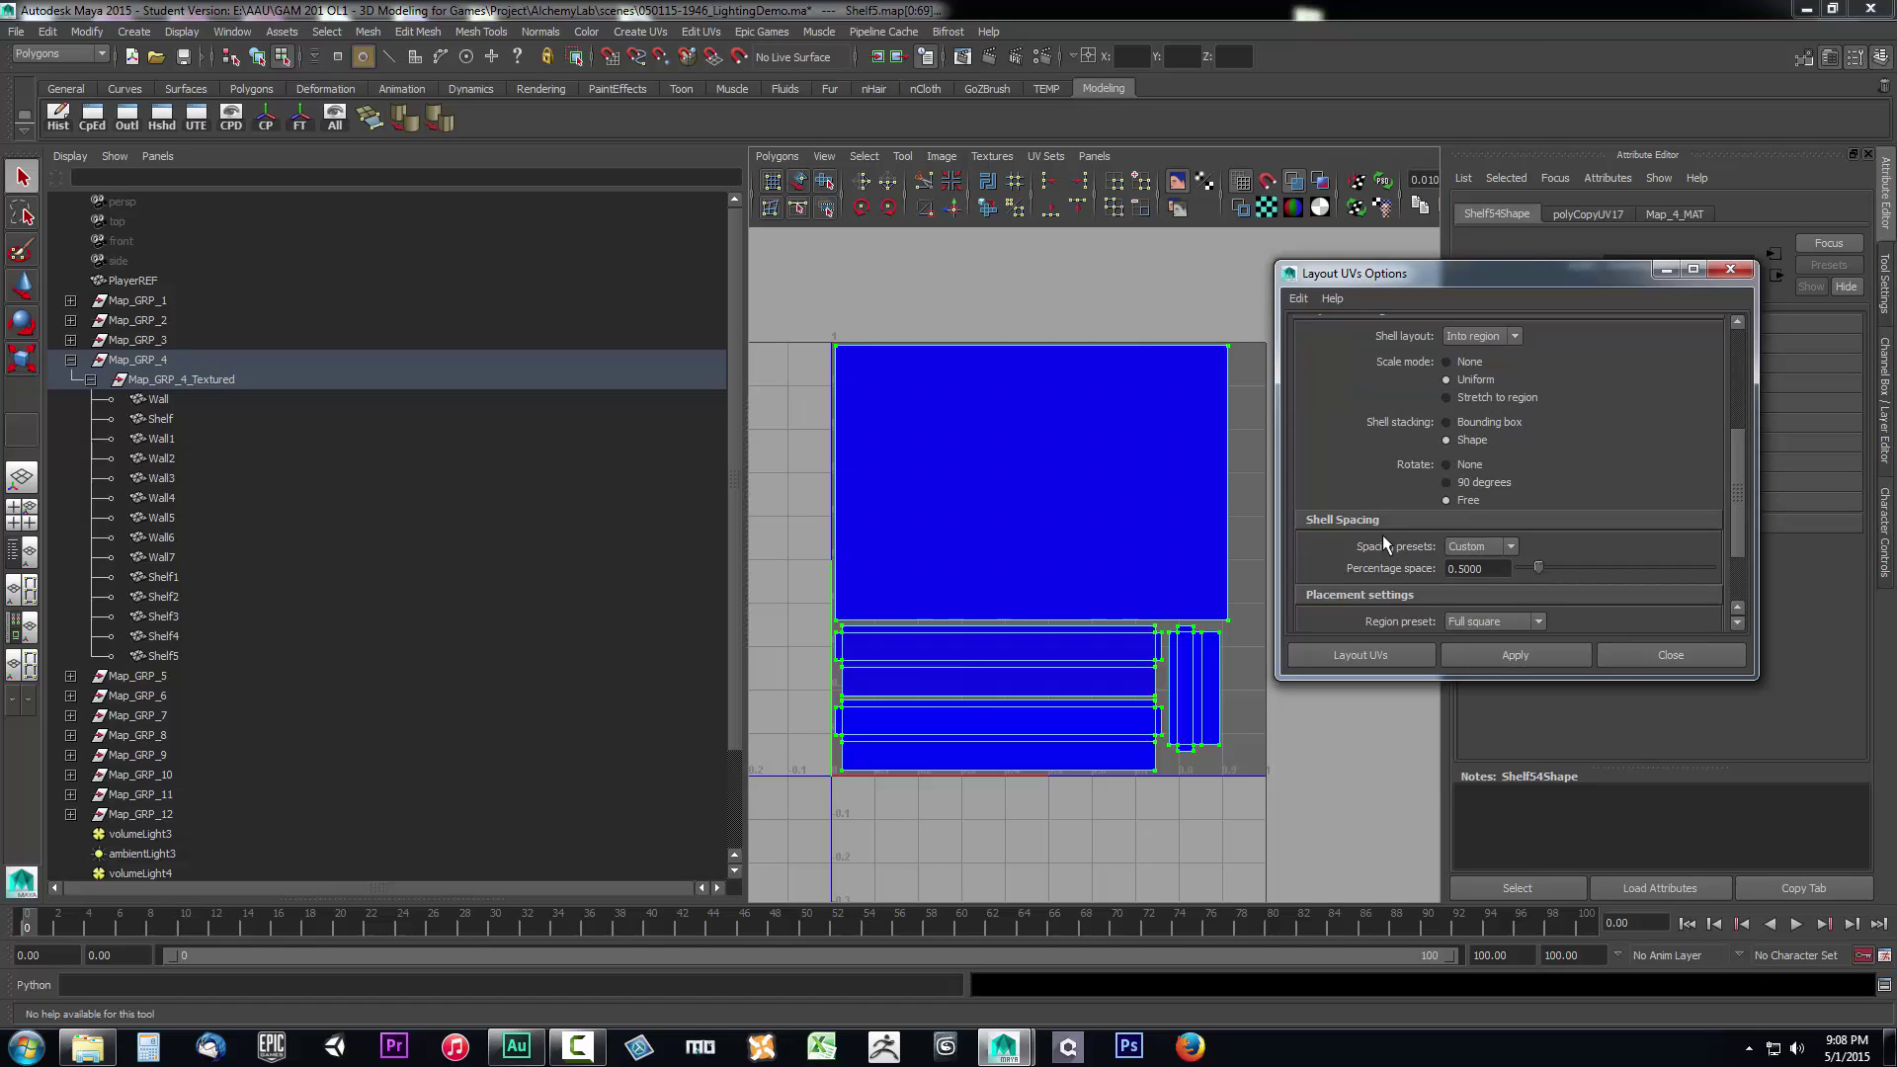
pyautogui.scroll(-1, 1383, 536)
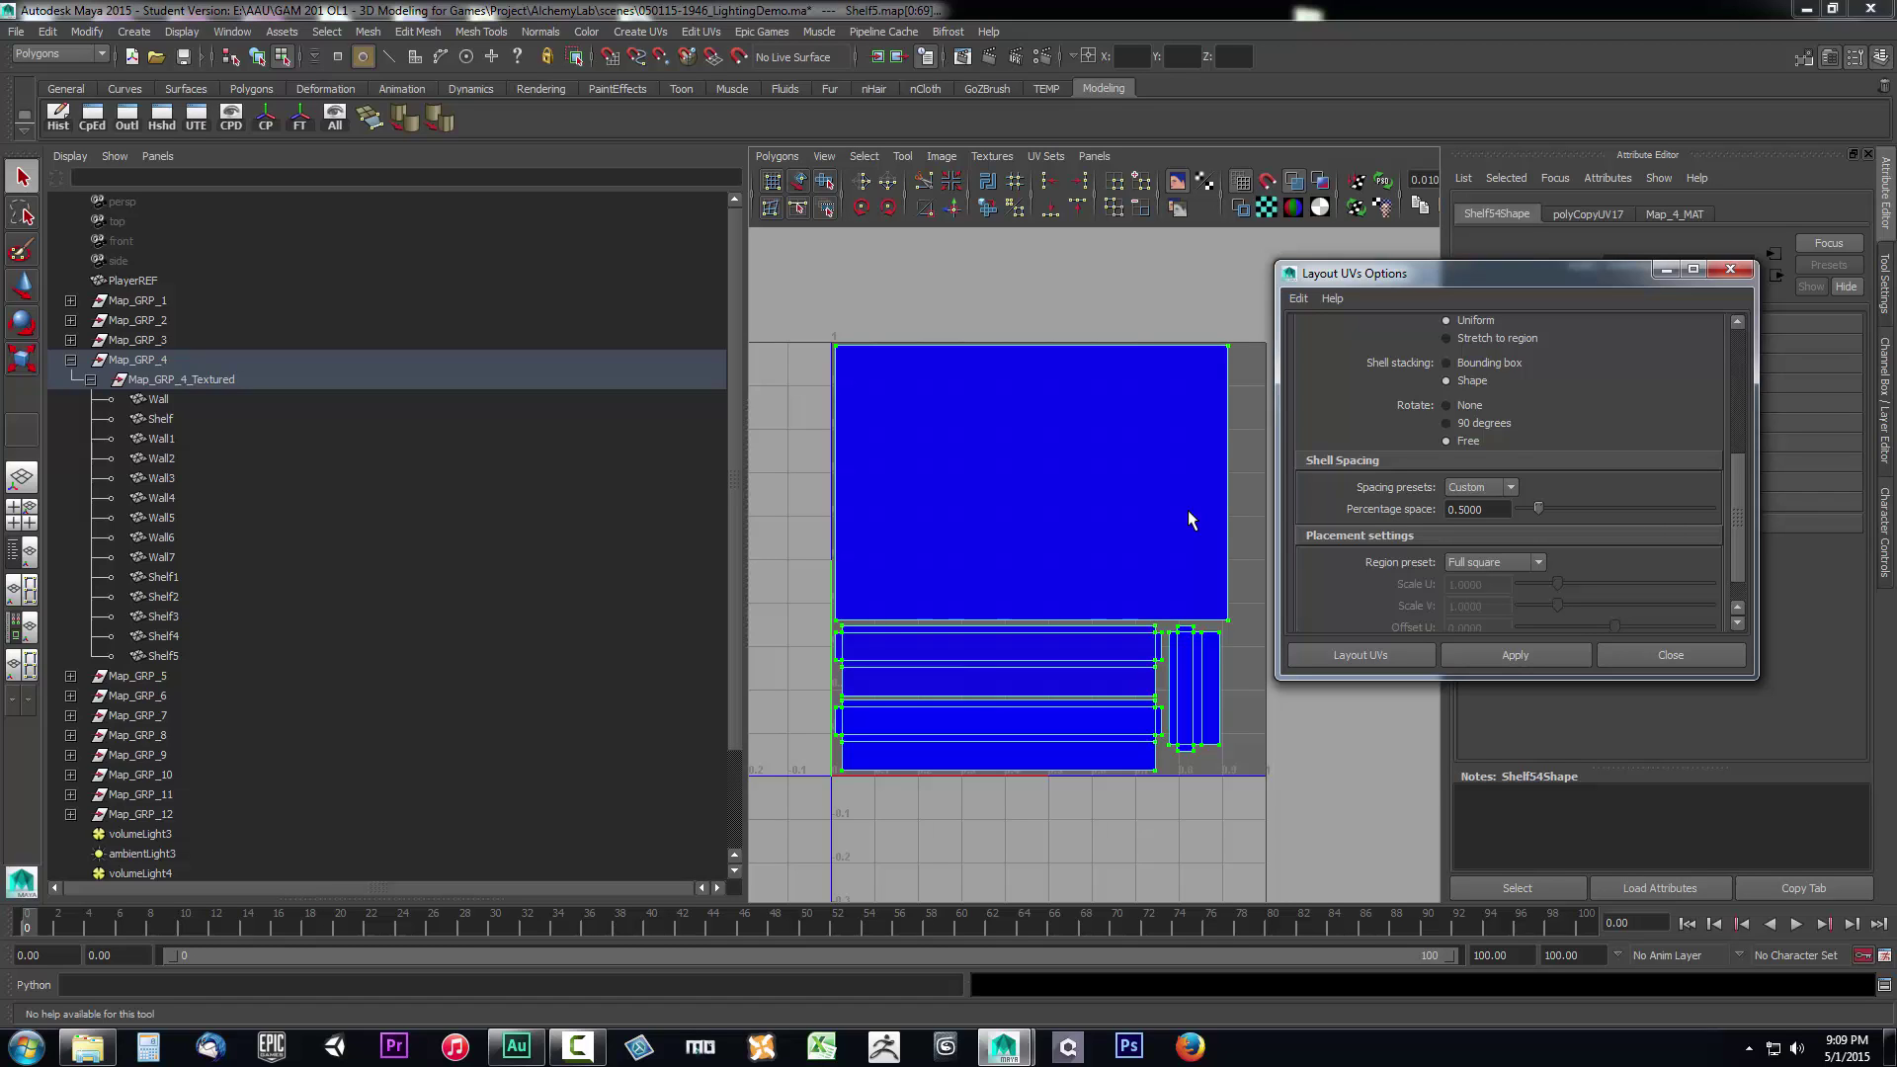
pyautogui.scroll(-1, 1402, 495)
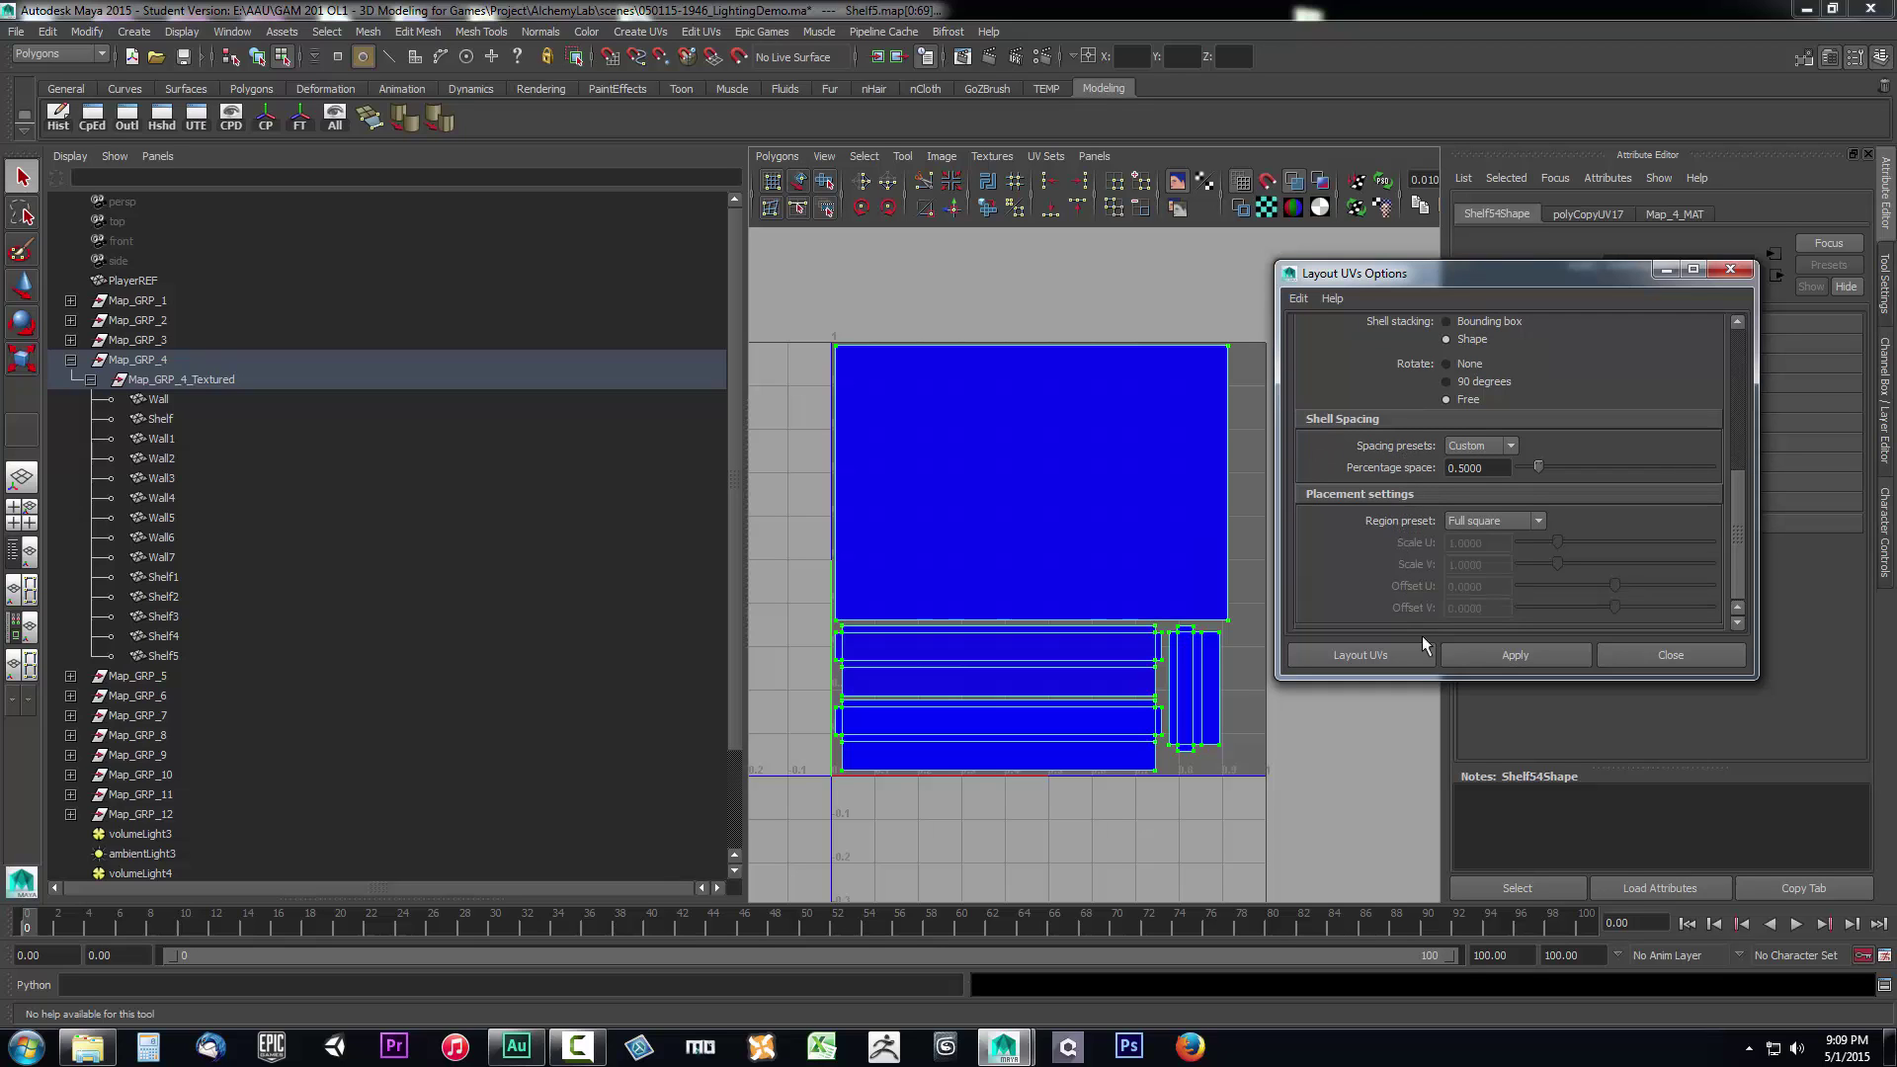
pyautogui.click(1502, 656)
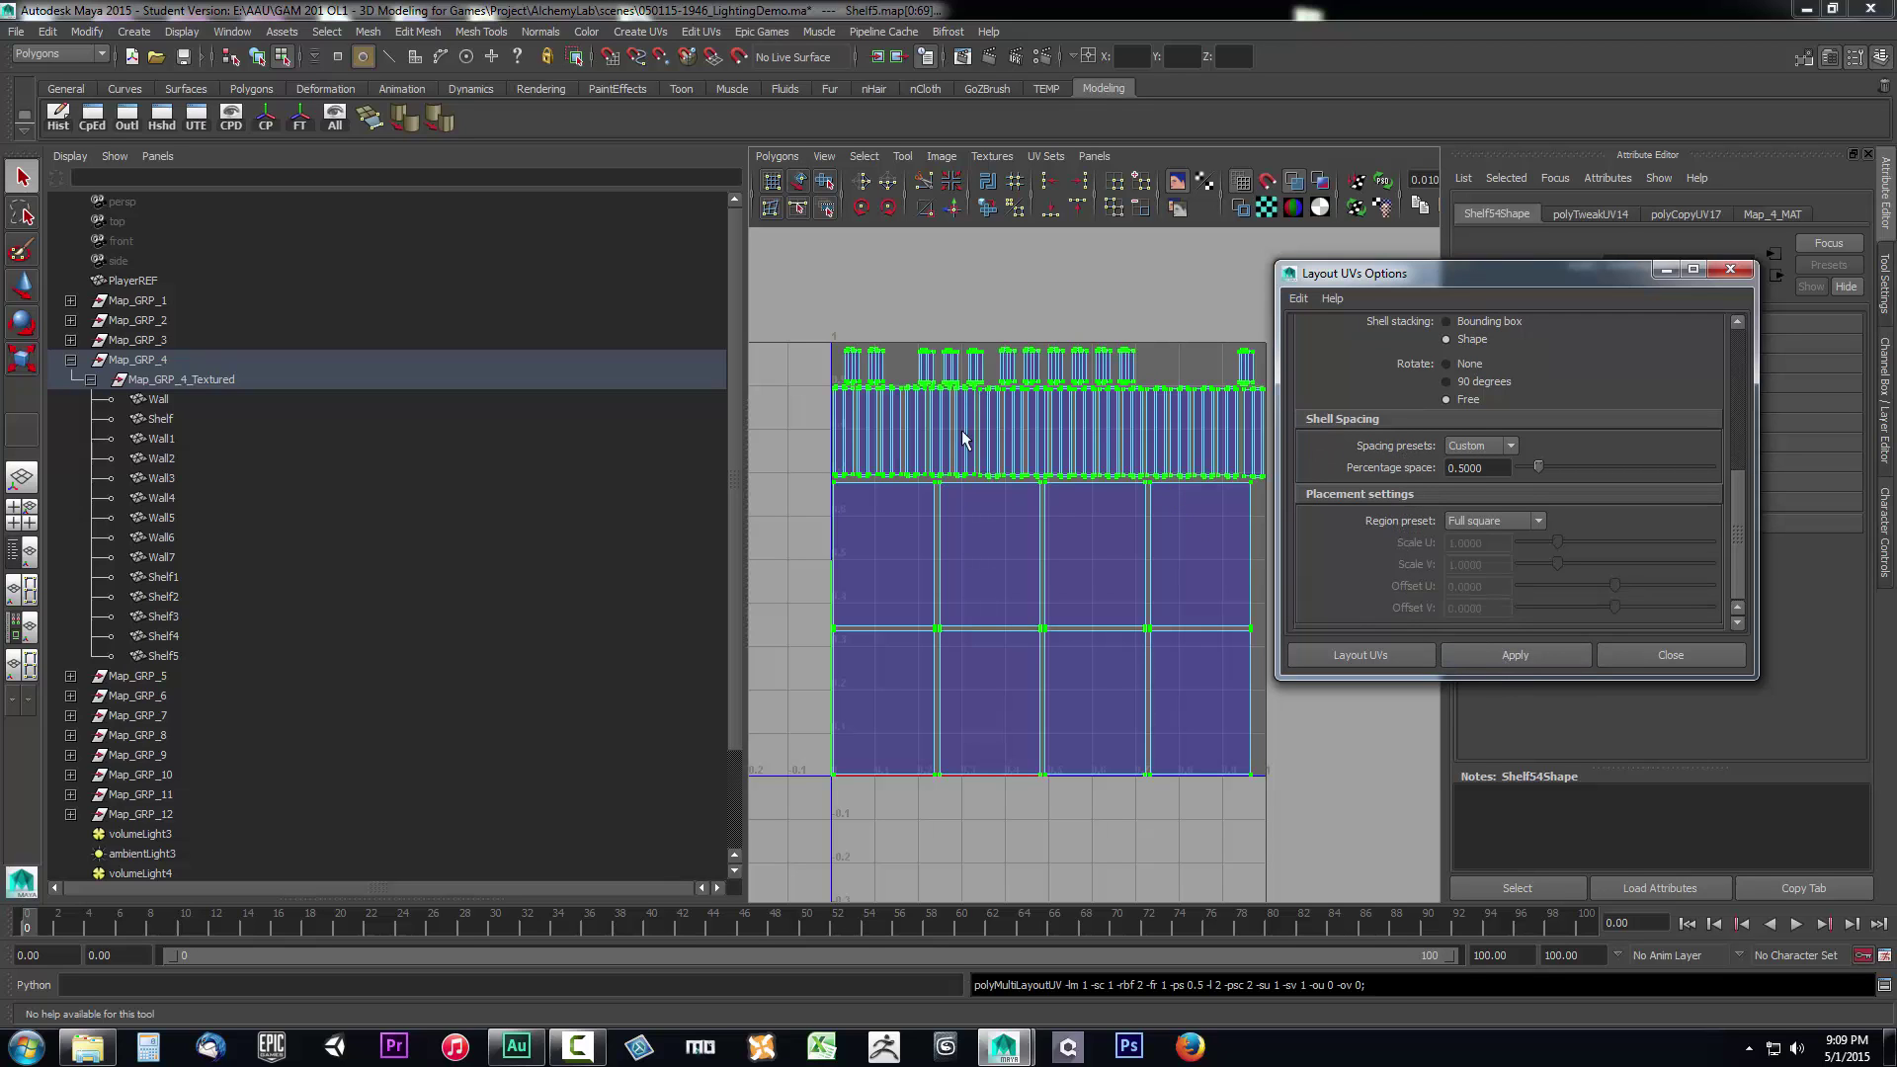
# Reapply the UV layout several times to try different shell packings, inspect the arrangement and close the layout options.
pyautogui.scroll(2, 1093, 437)
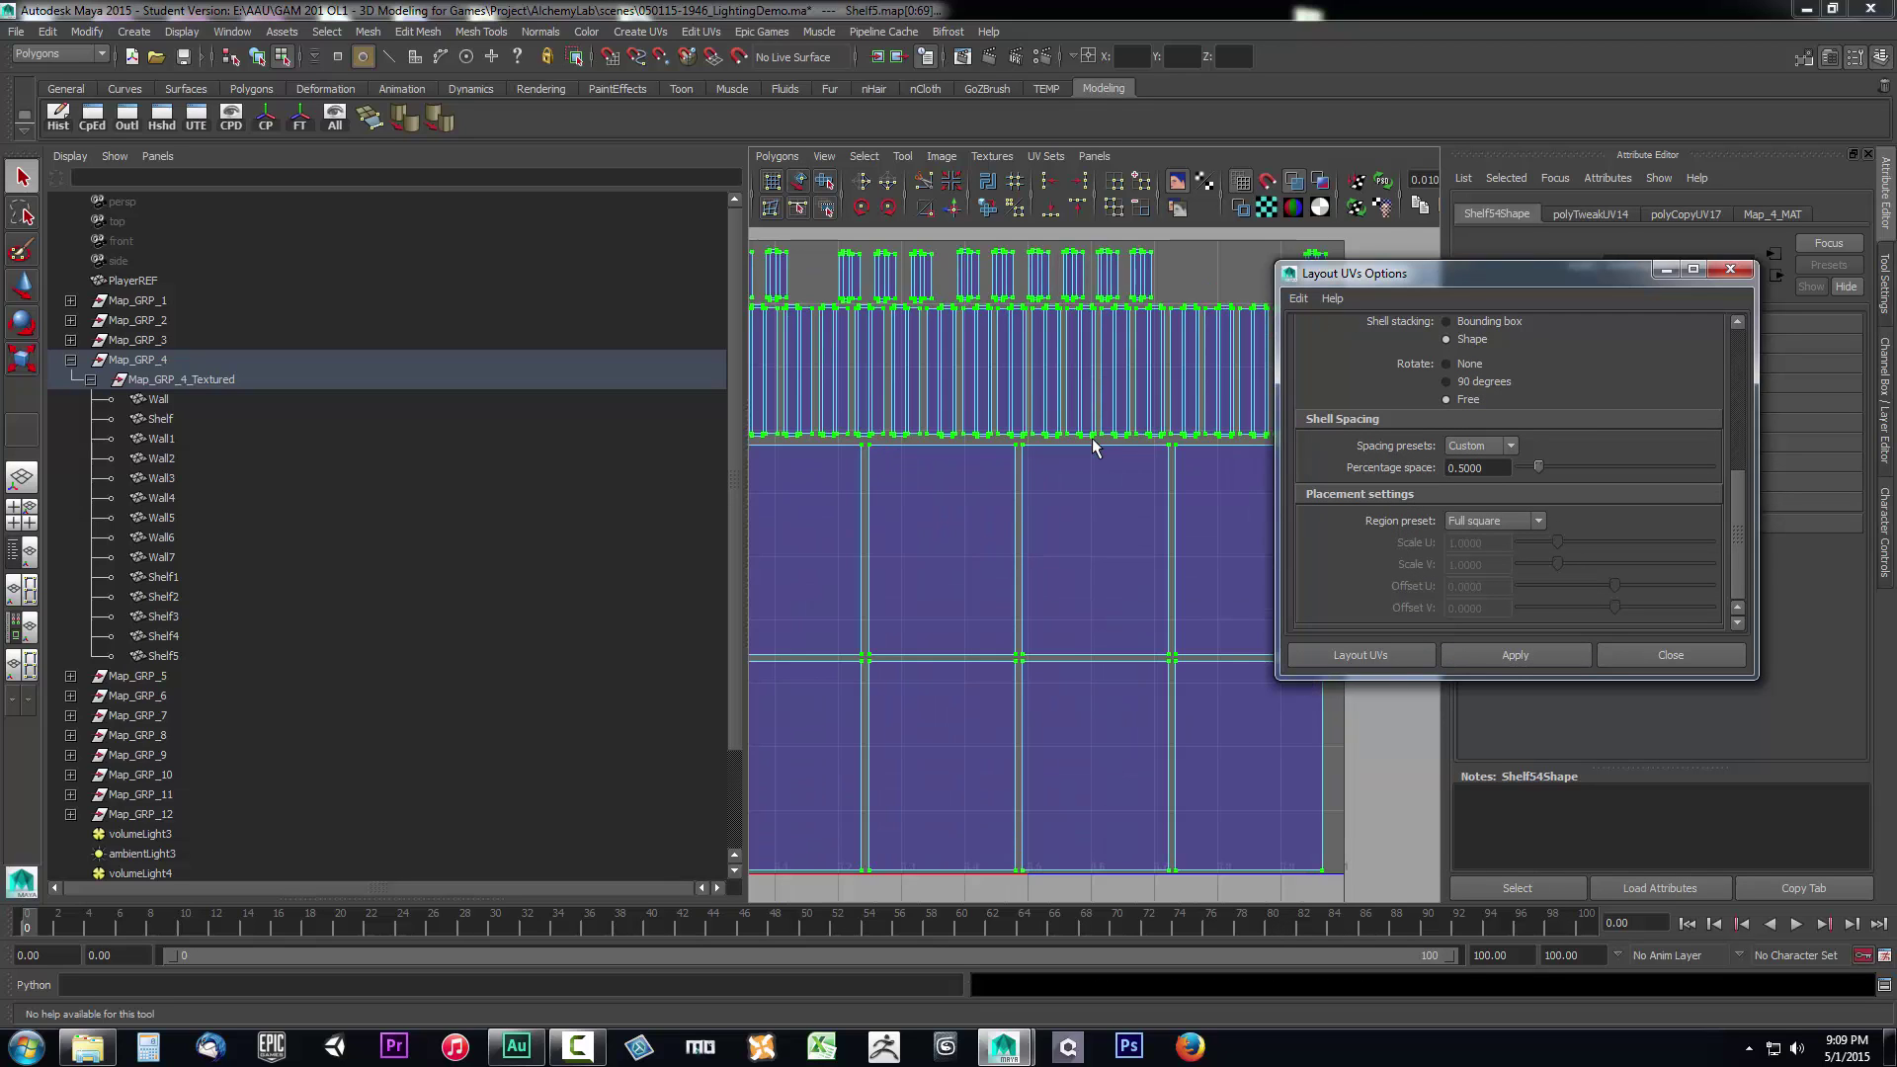
pyautogui.scroll(-3, 1093, 437)
pyautogui.scroll(1, 1093, 437)
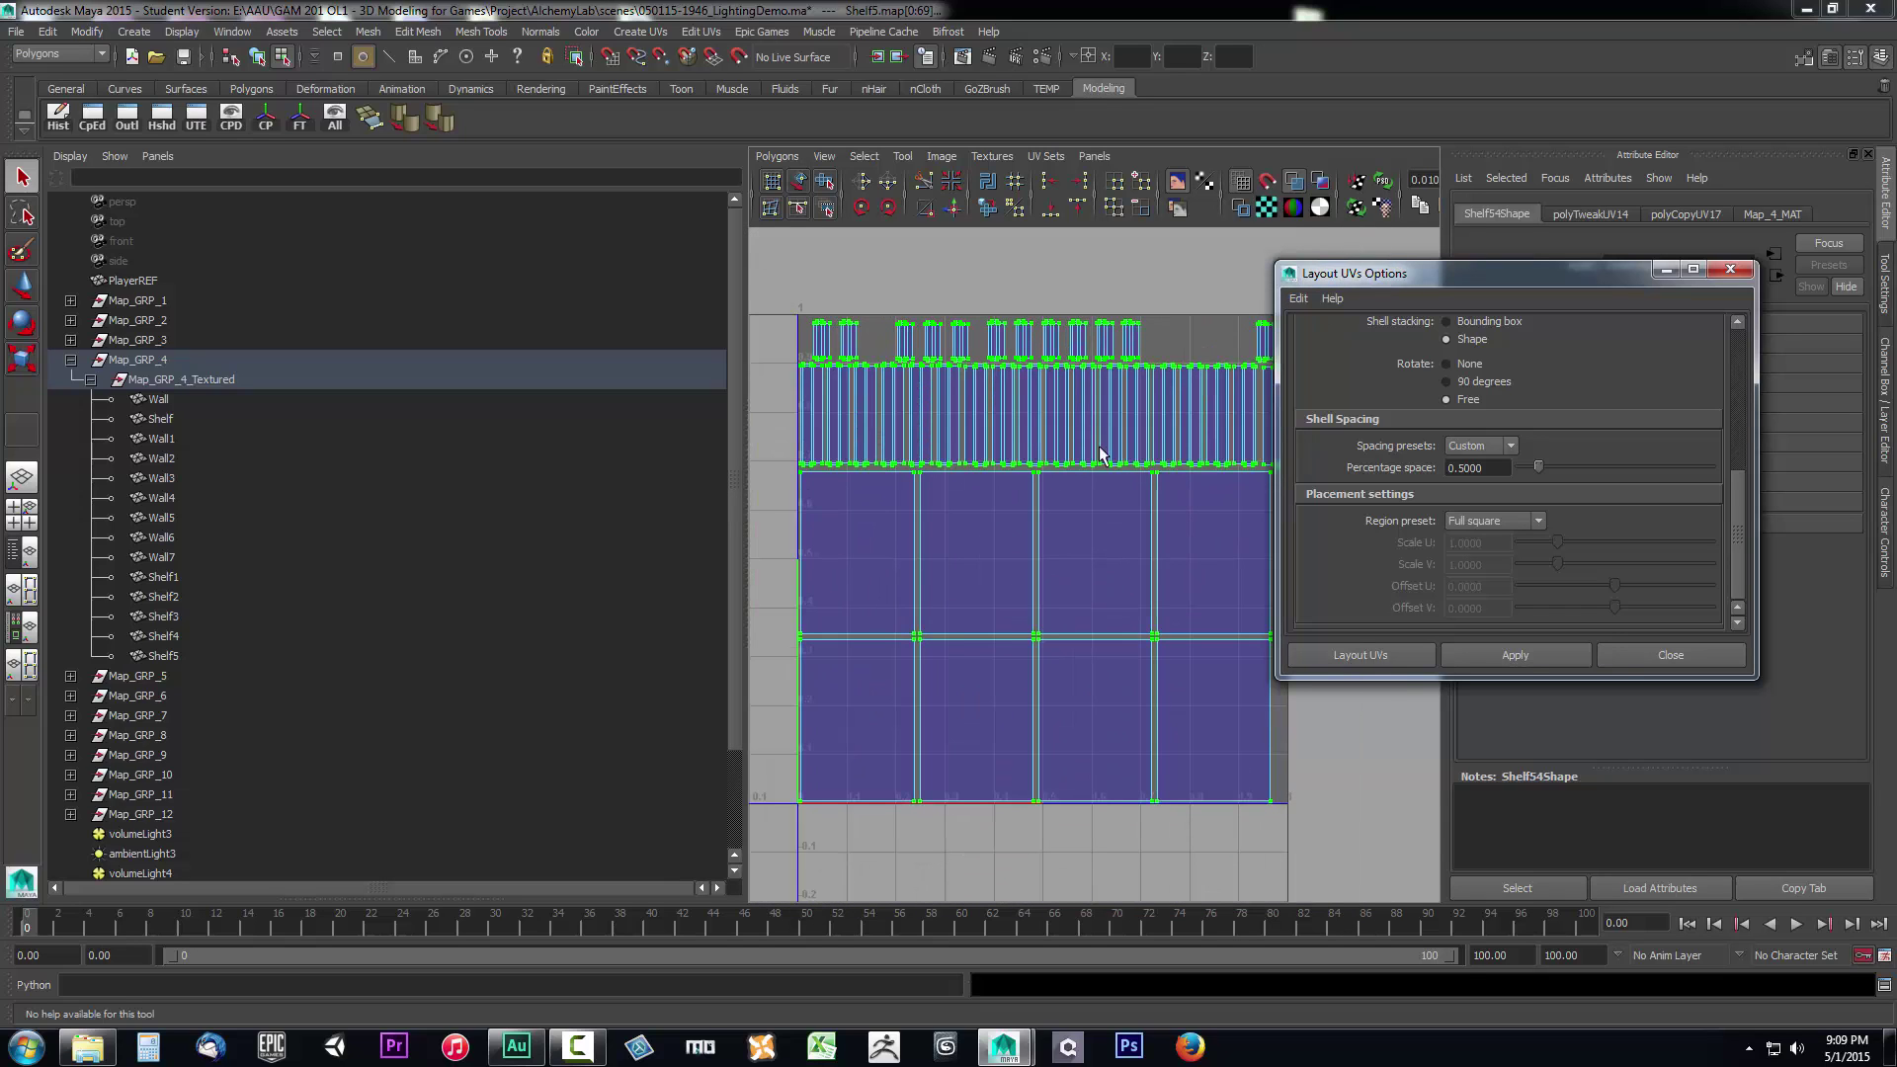
pyautogui.moveTo(1442, 281); pyautogui.dragTo(1503, 267)
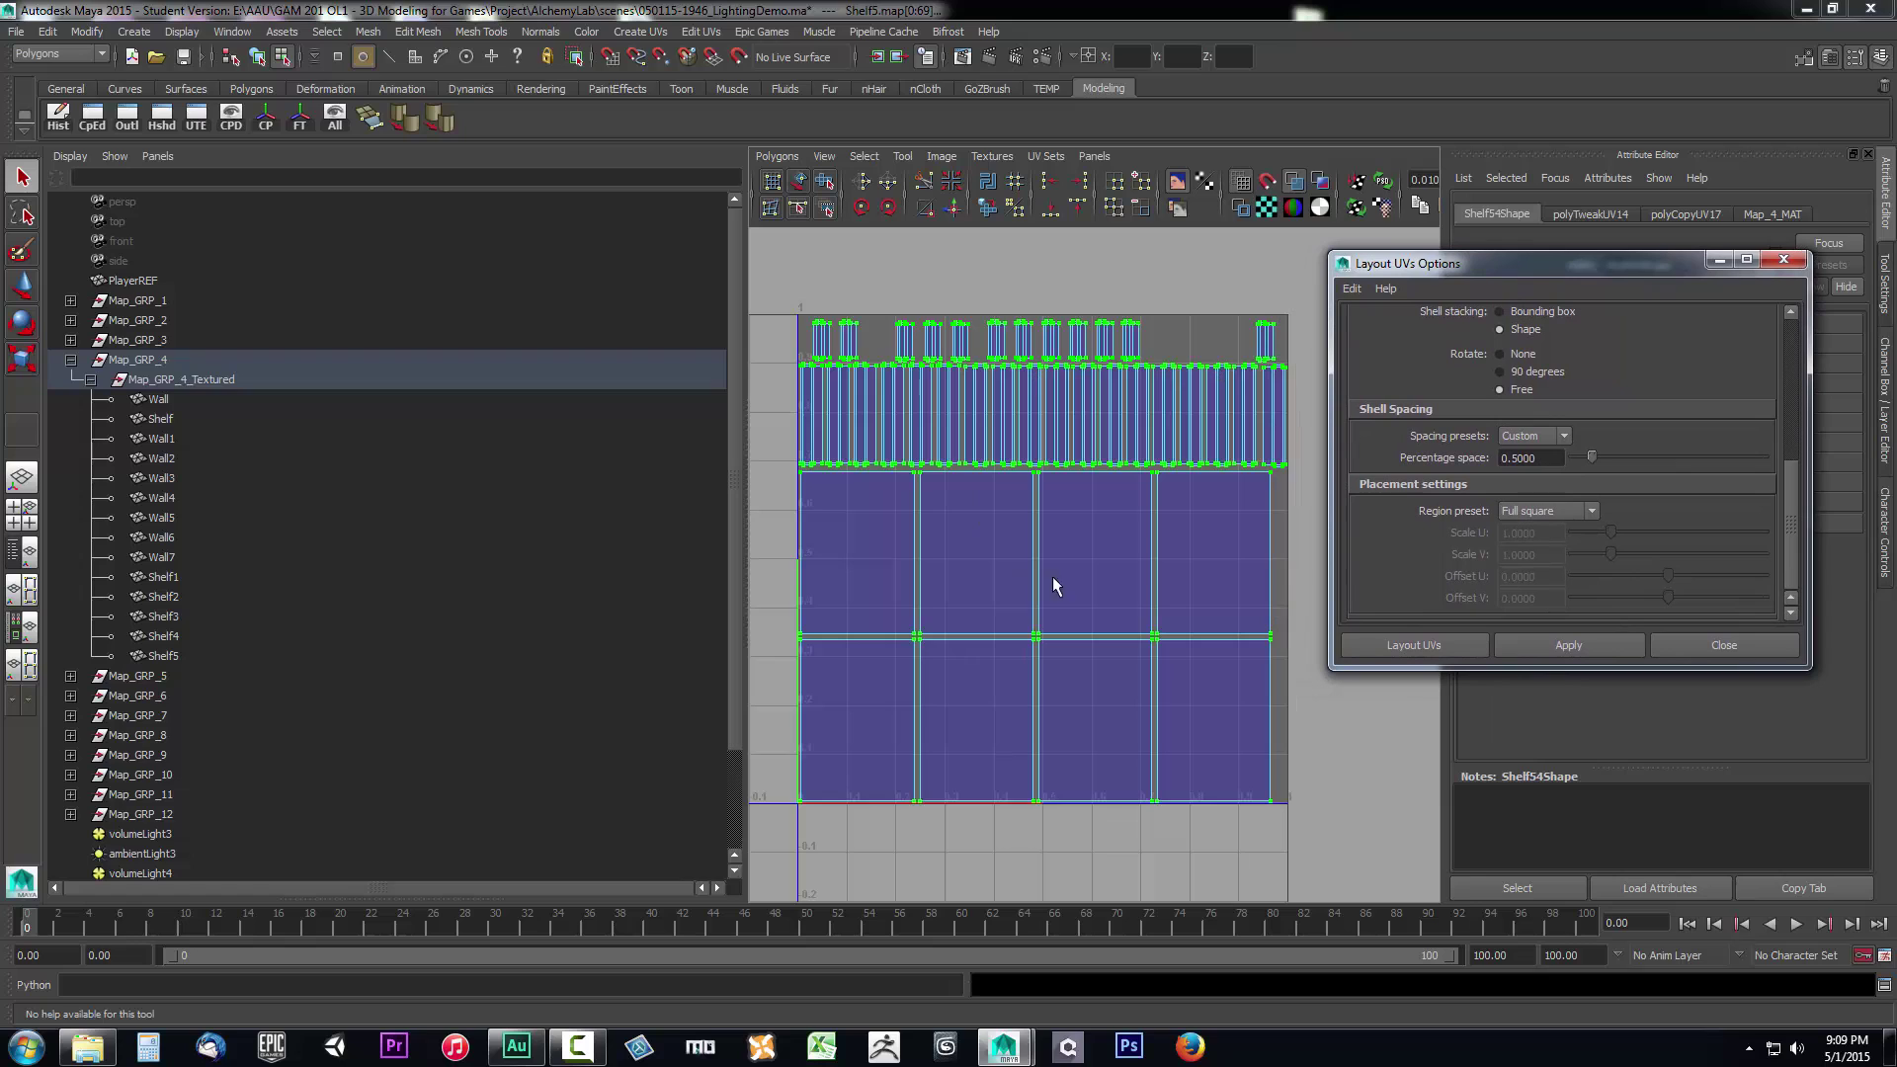
pyautogui.click(1571, 647)
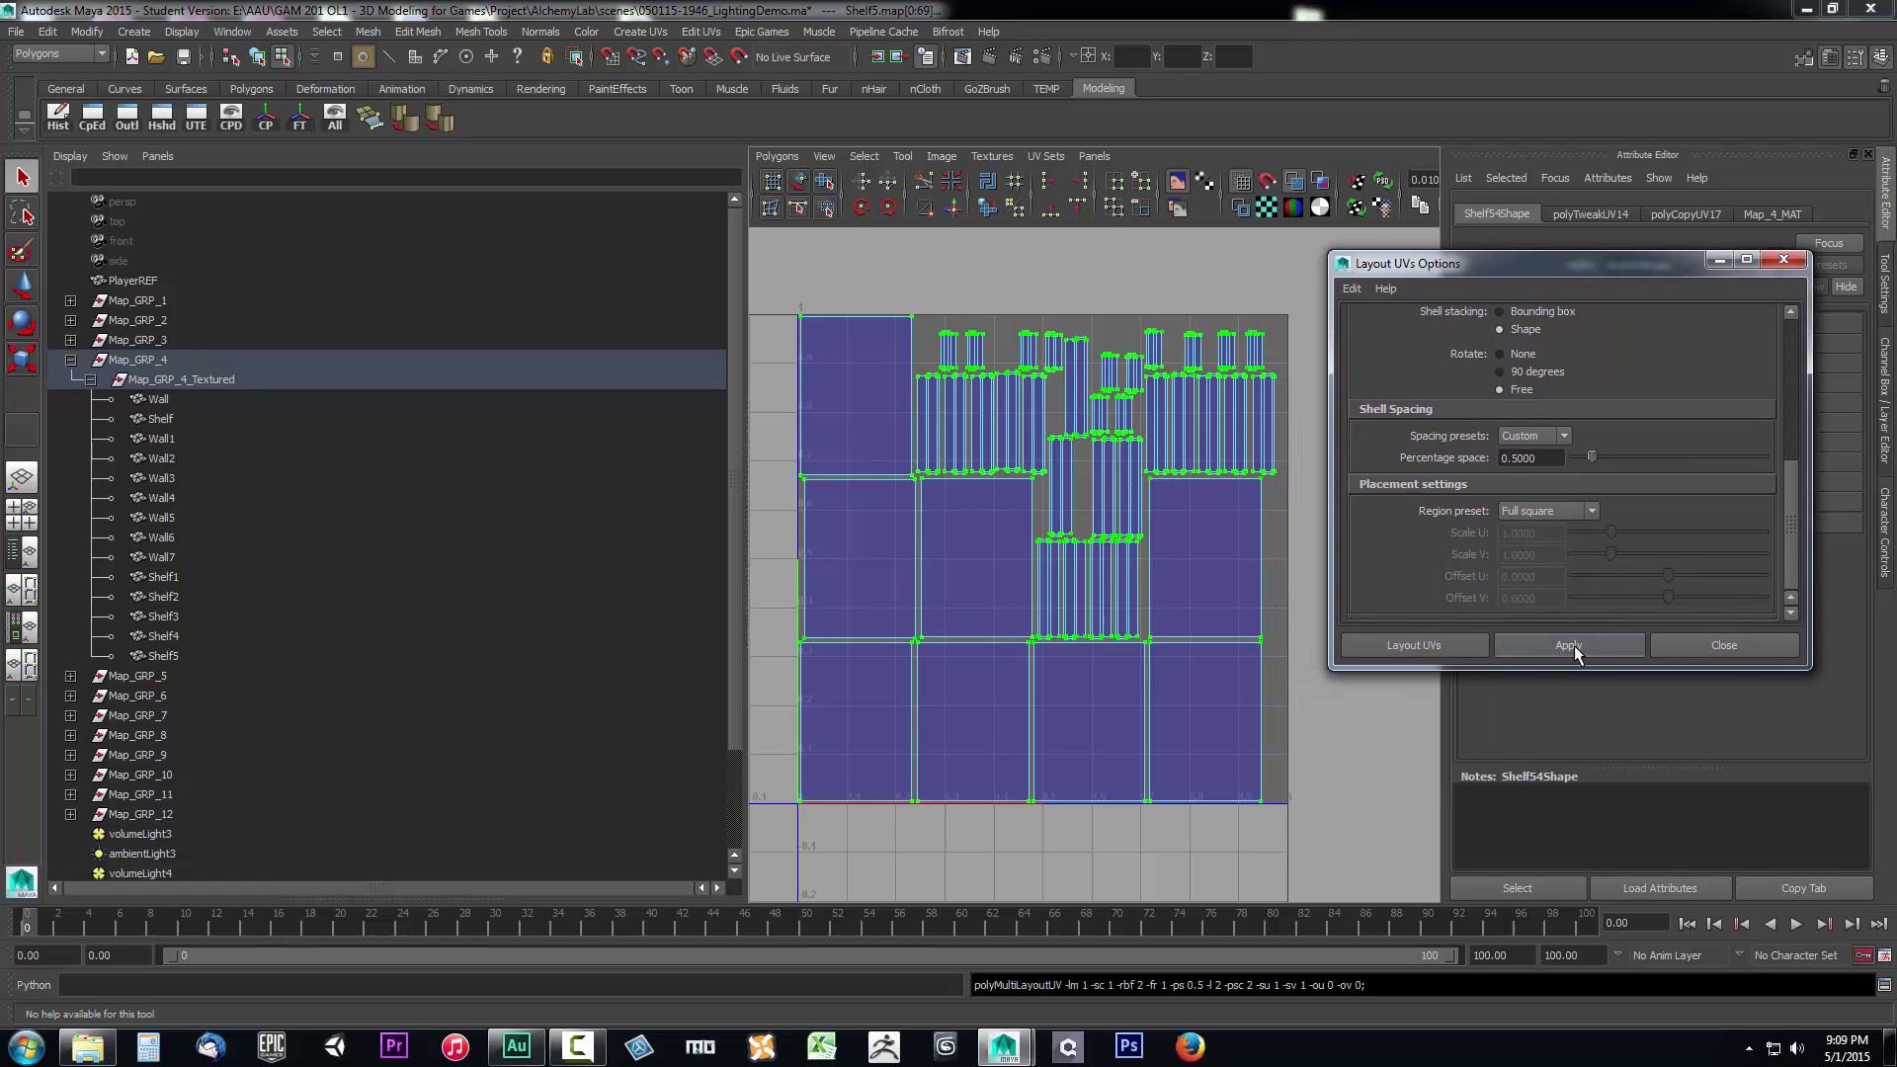
pyautogui.click(1571, 646)
pyautogui.click(1571, 646)
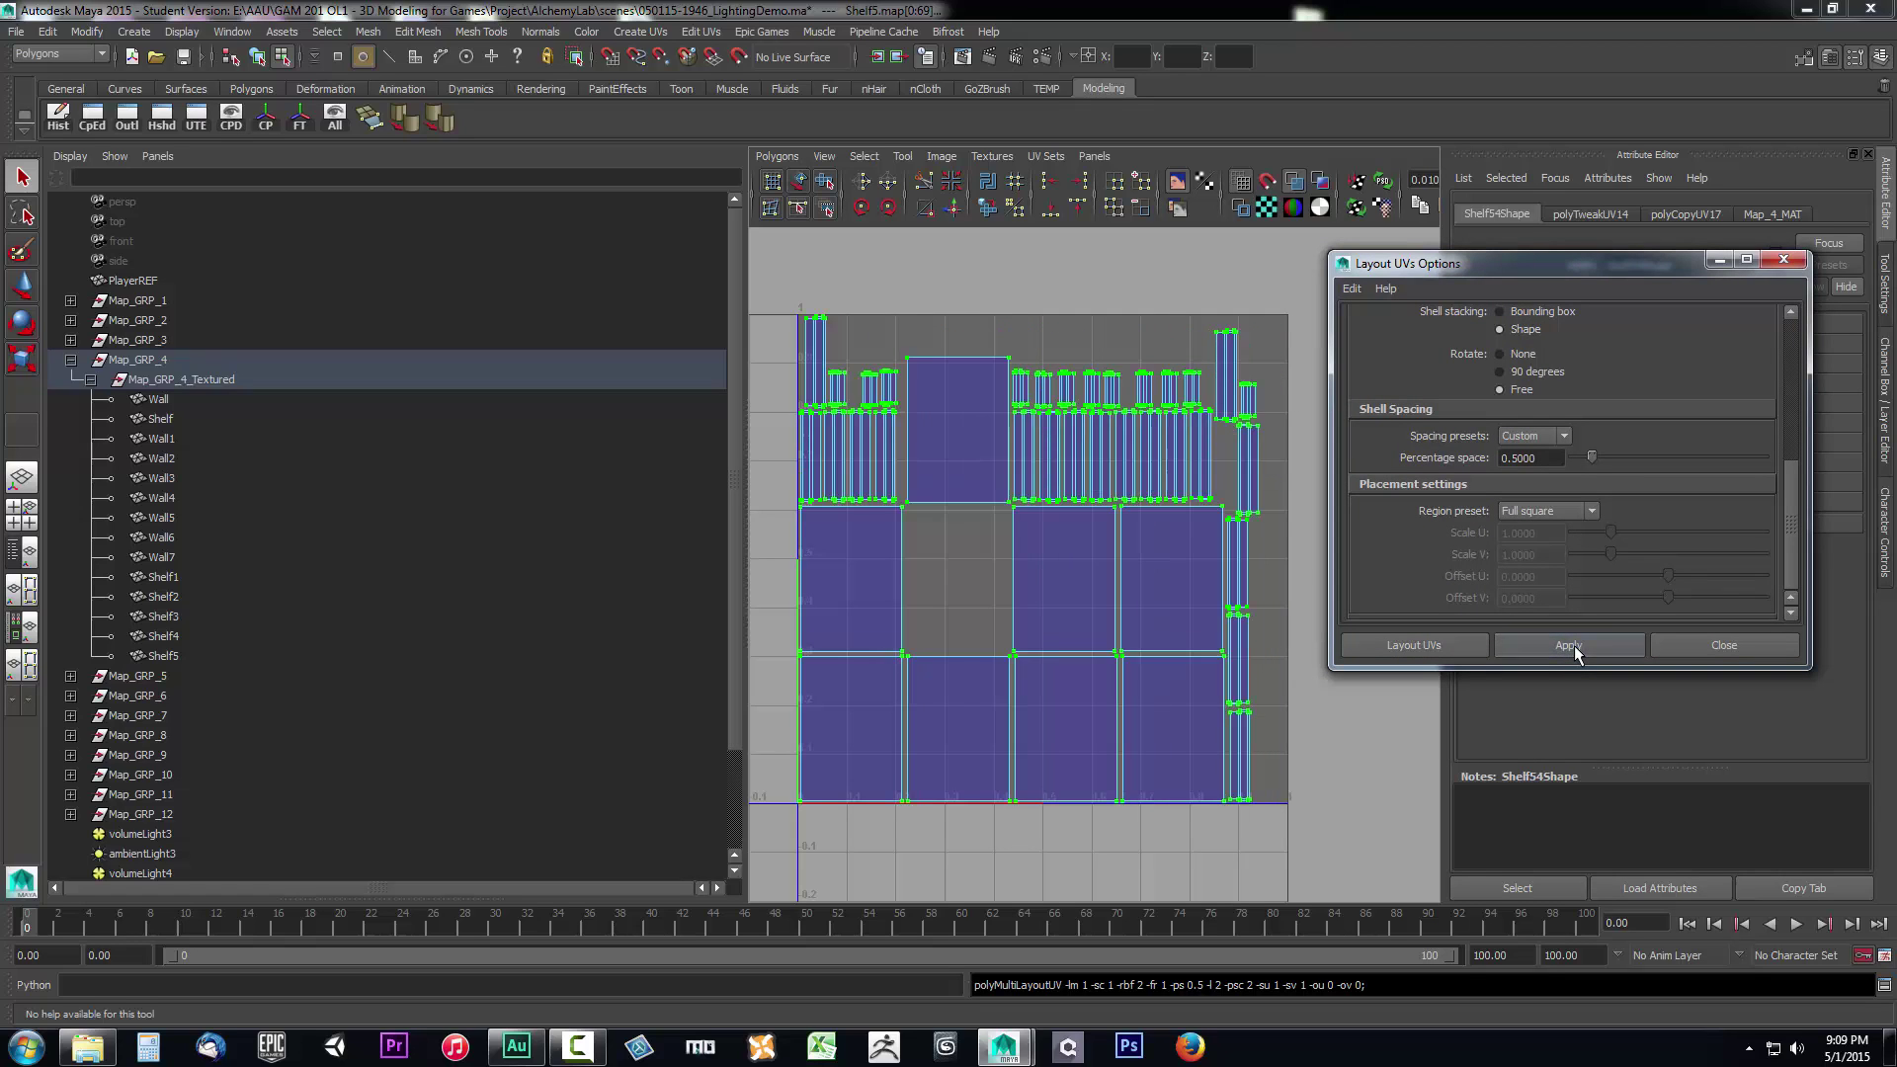
pyautogui.click(1571, 646)
pyautogui.click(1571, 647)
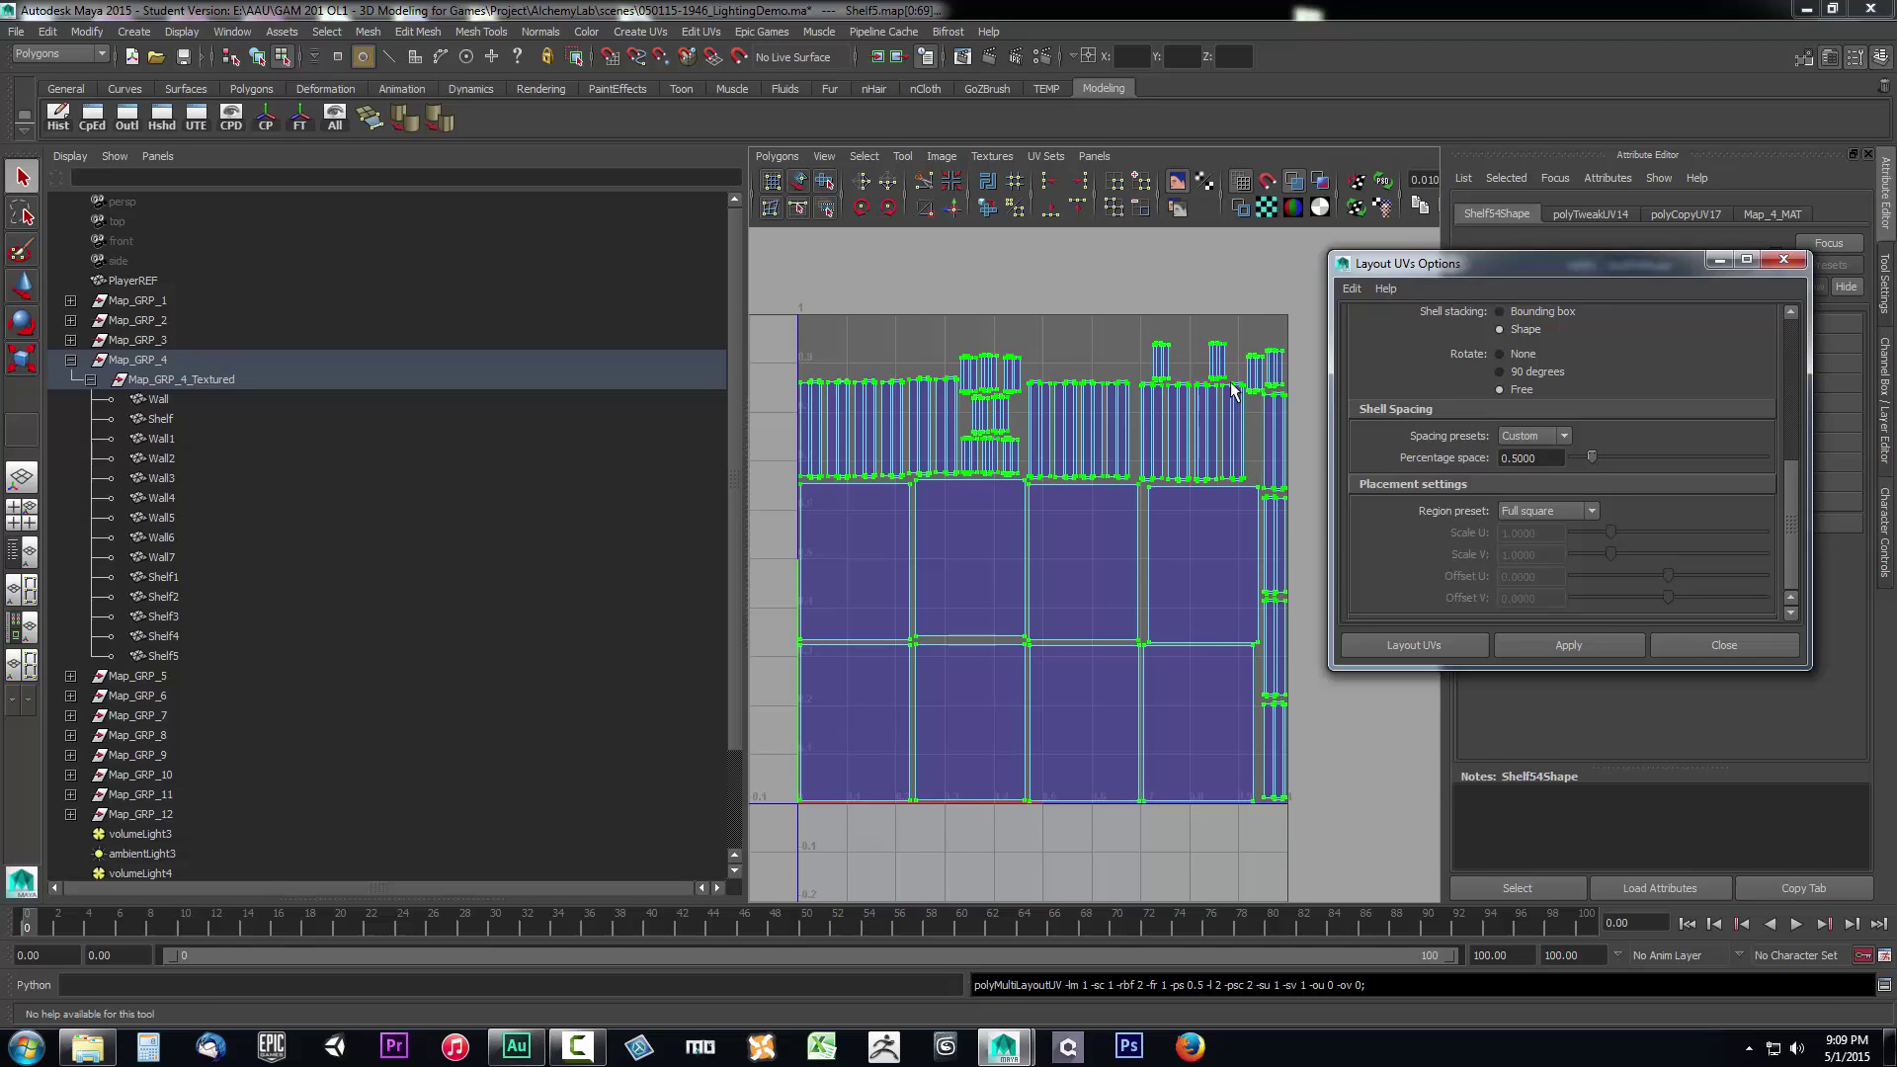
pyautogui.scroll(2, 1180, 436)
pyautogui.scroll(-1, 969, 615)
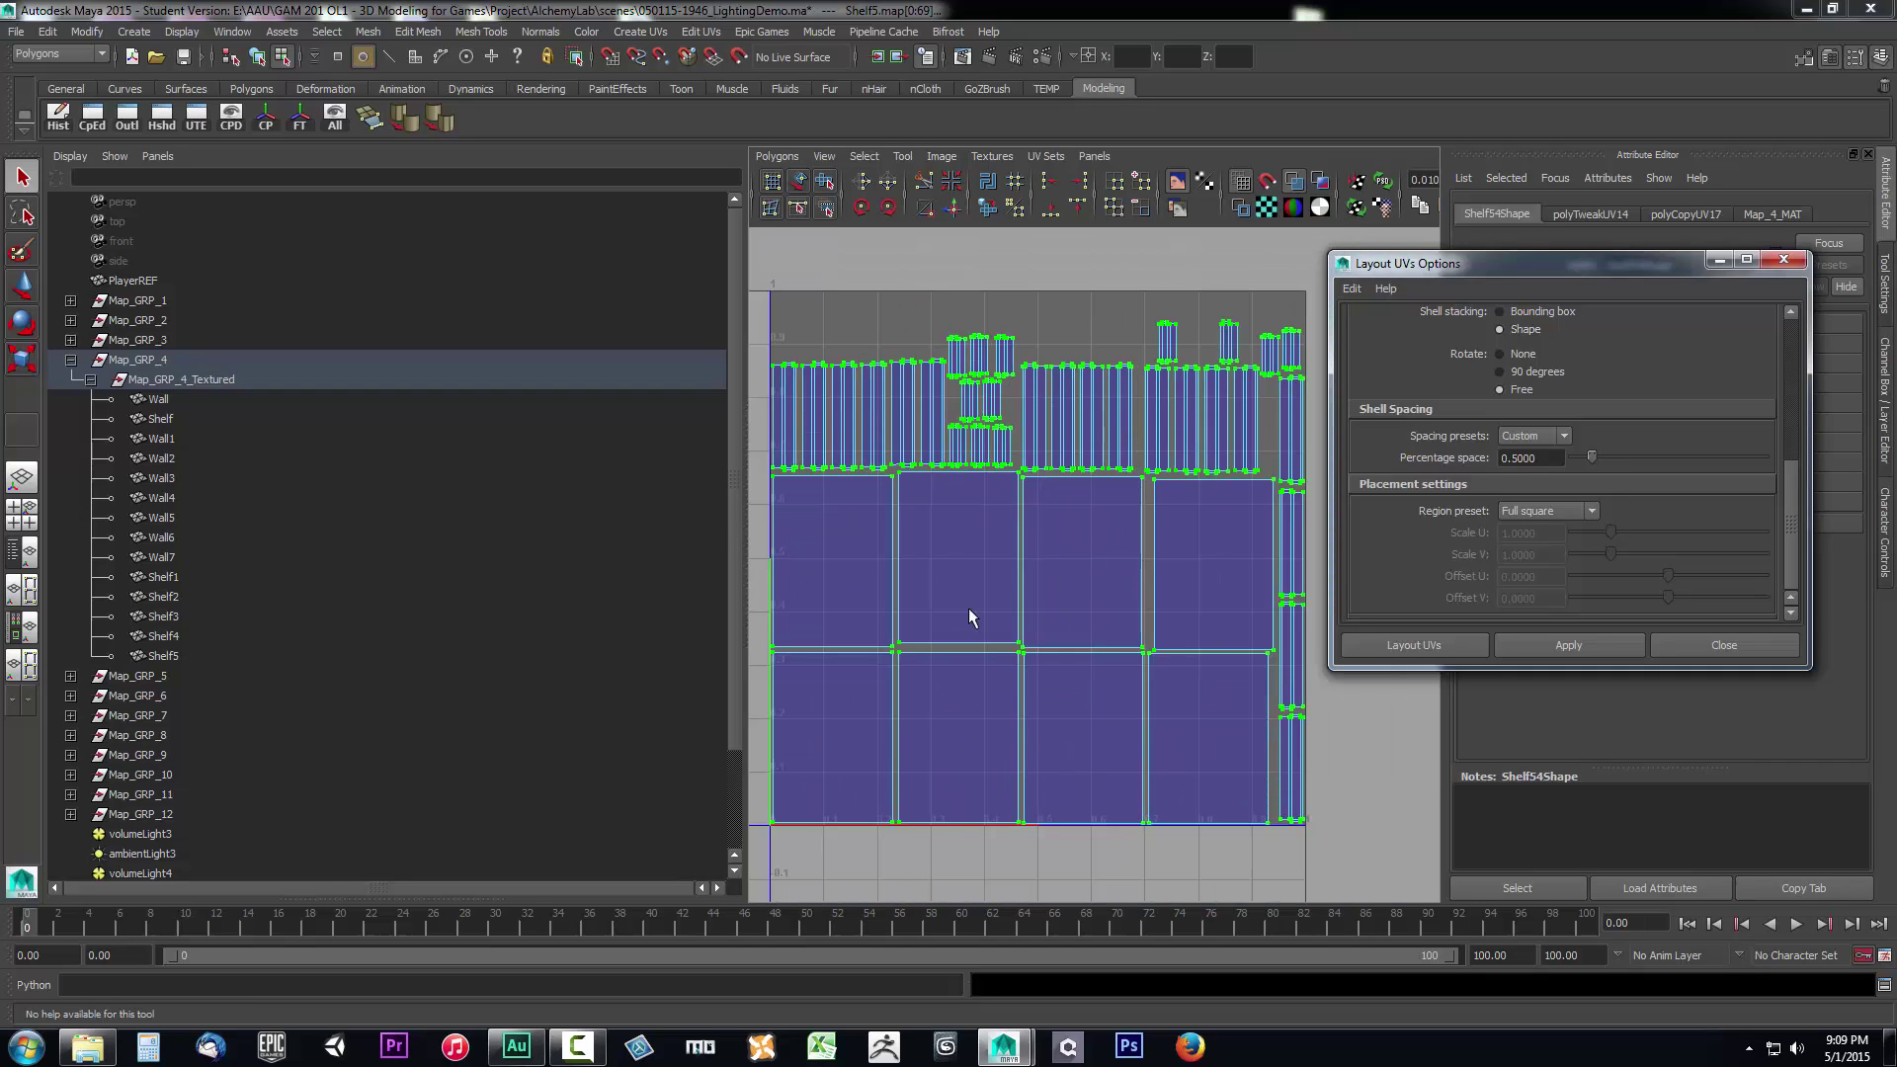
pyautogui.click(1723, 644)
# Select the objects Wall through Shelf5 and open the mental ray Batch Bake options, enlarged to review the bake settings.
pyautogui.click(166, 403)
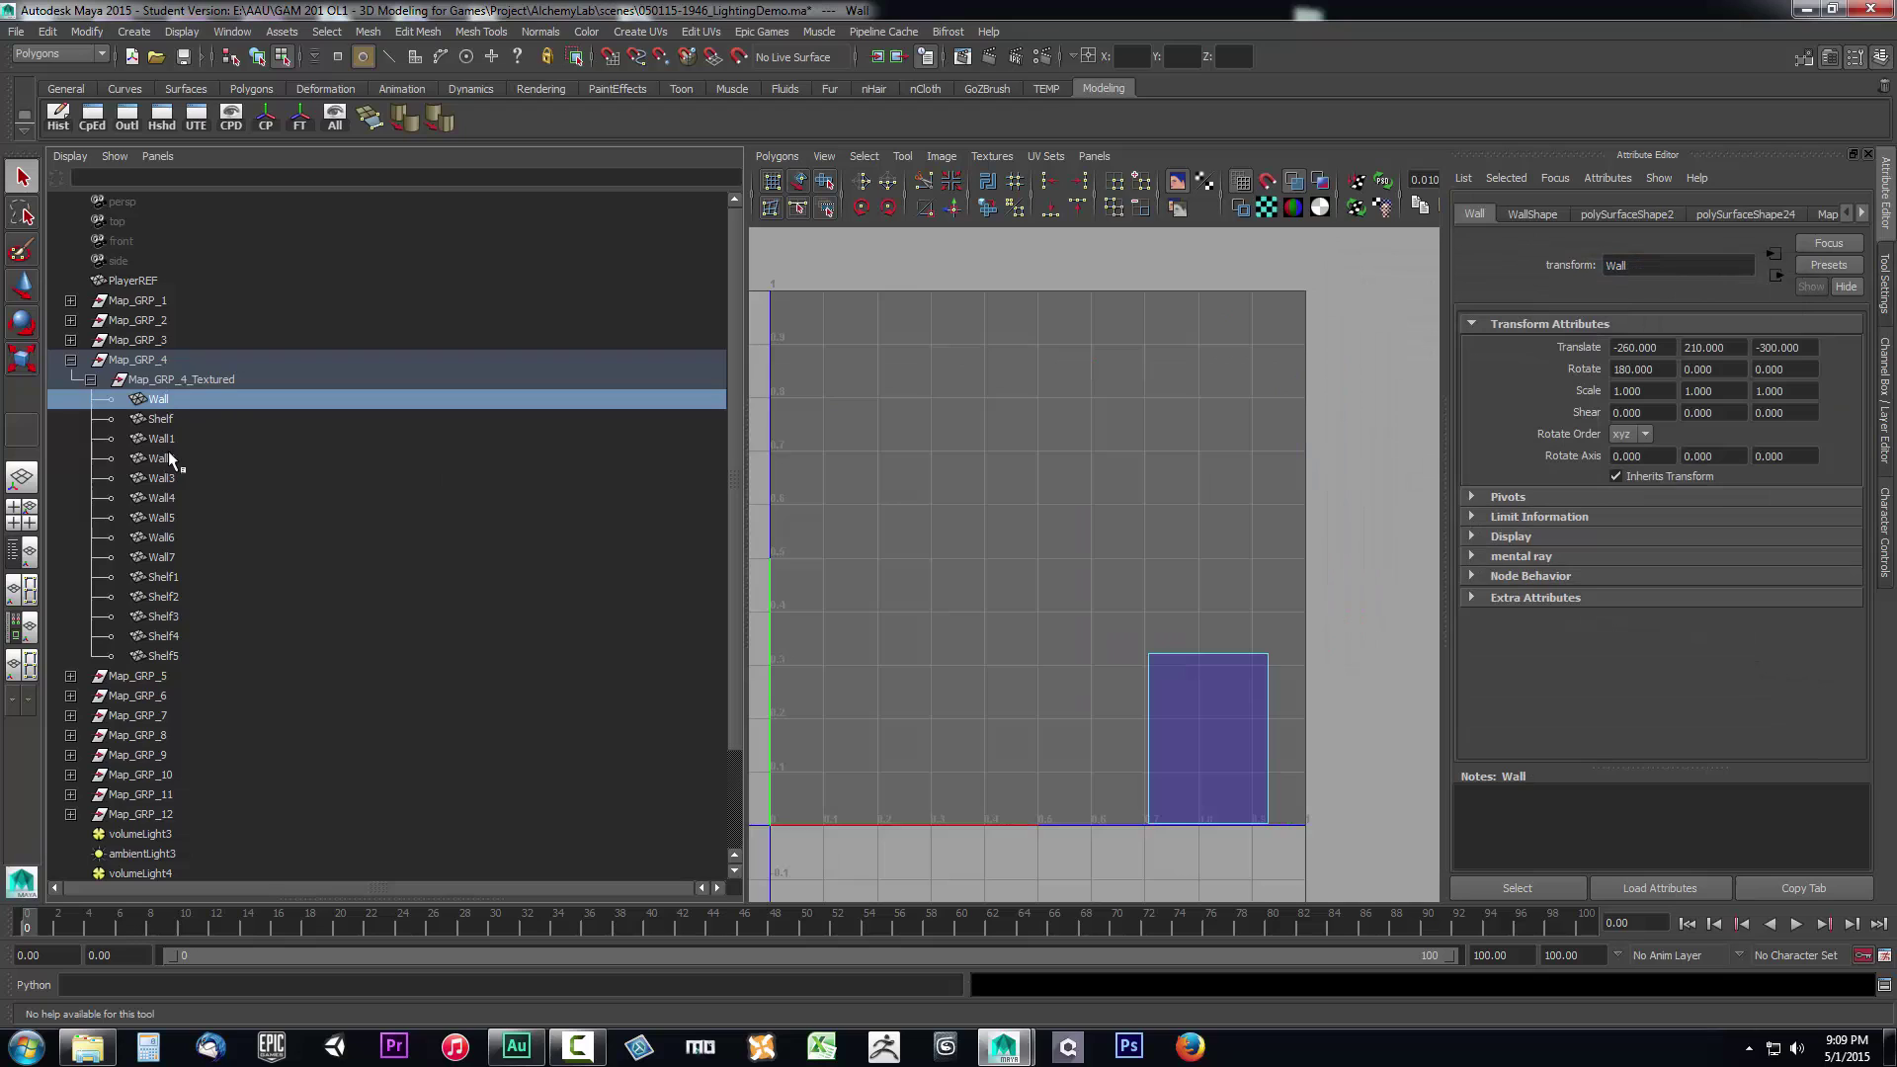
pyautogui.keyDown('shift'); pyautogui.click(162, 655); pyautogui.keyUp('shift')
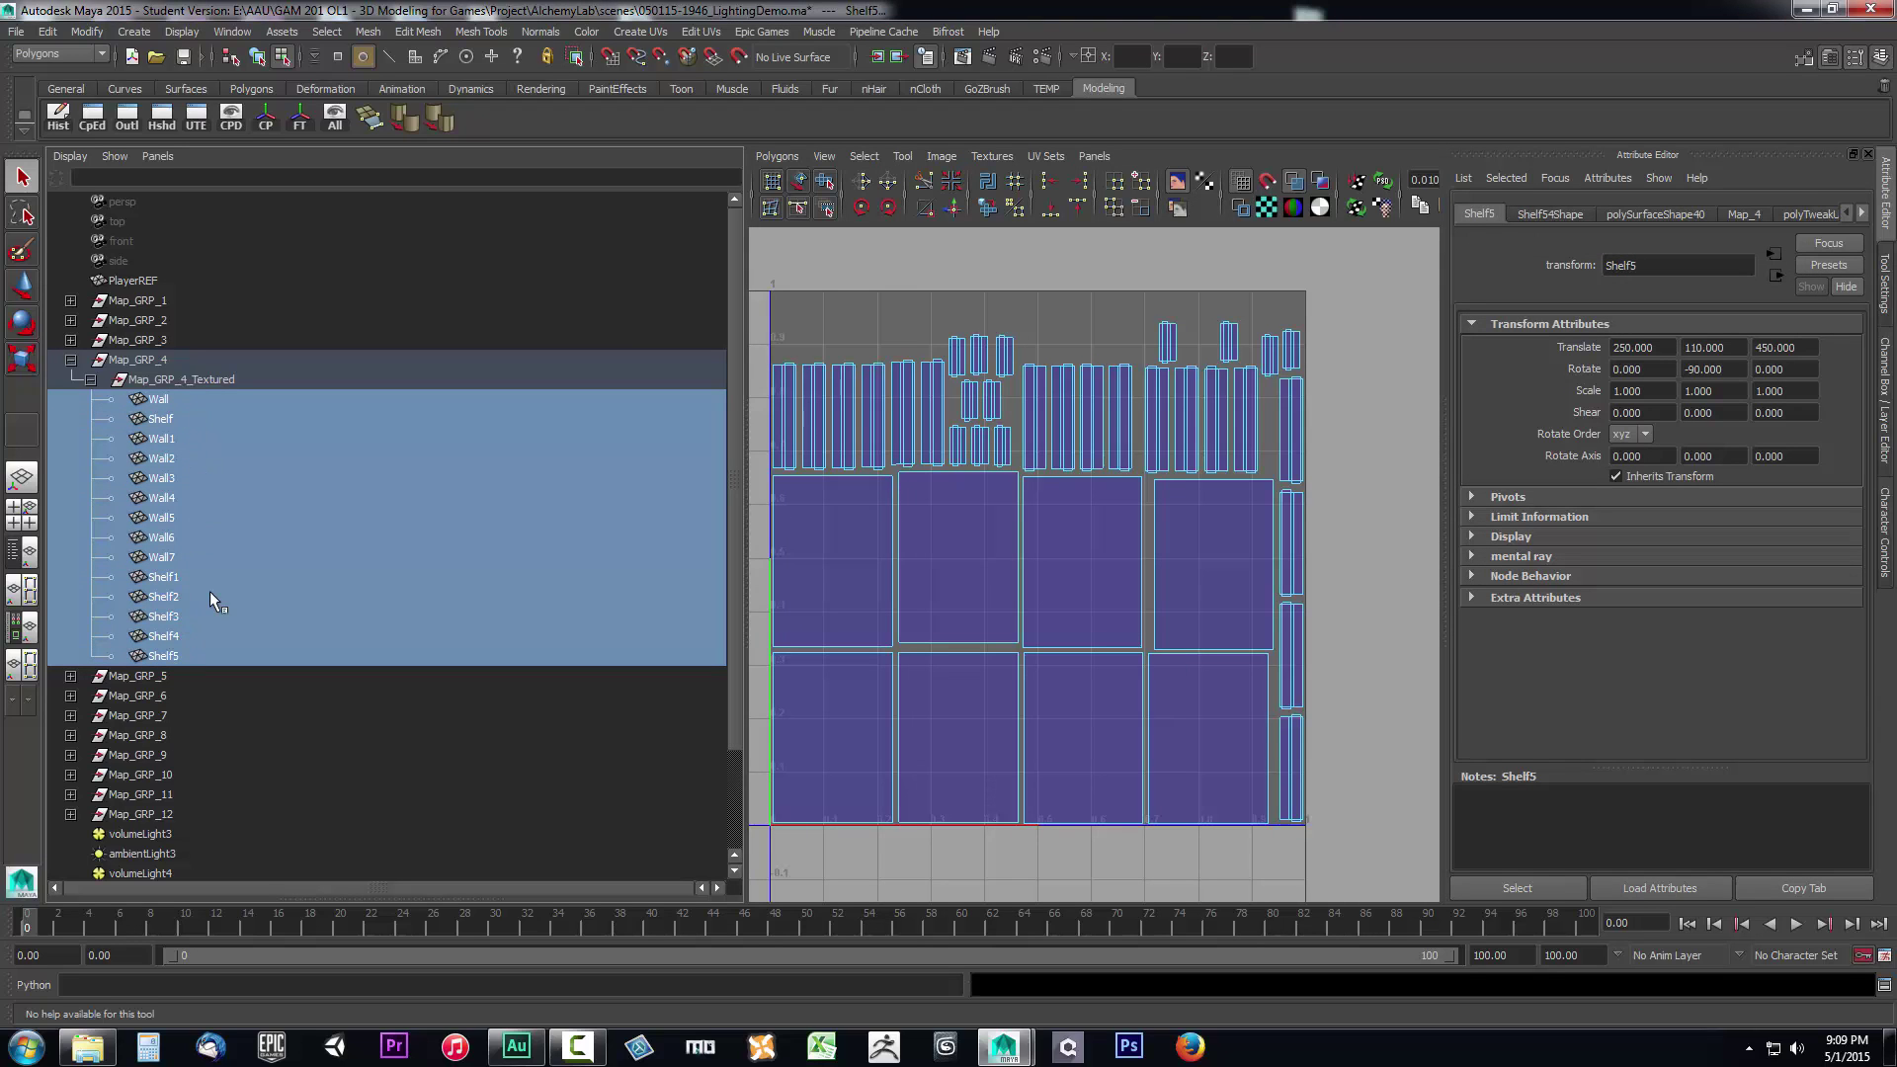
pyautogui.click(586, 31)
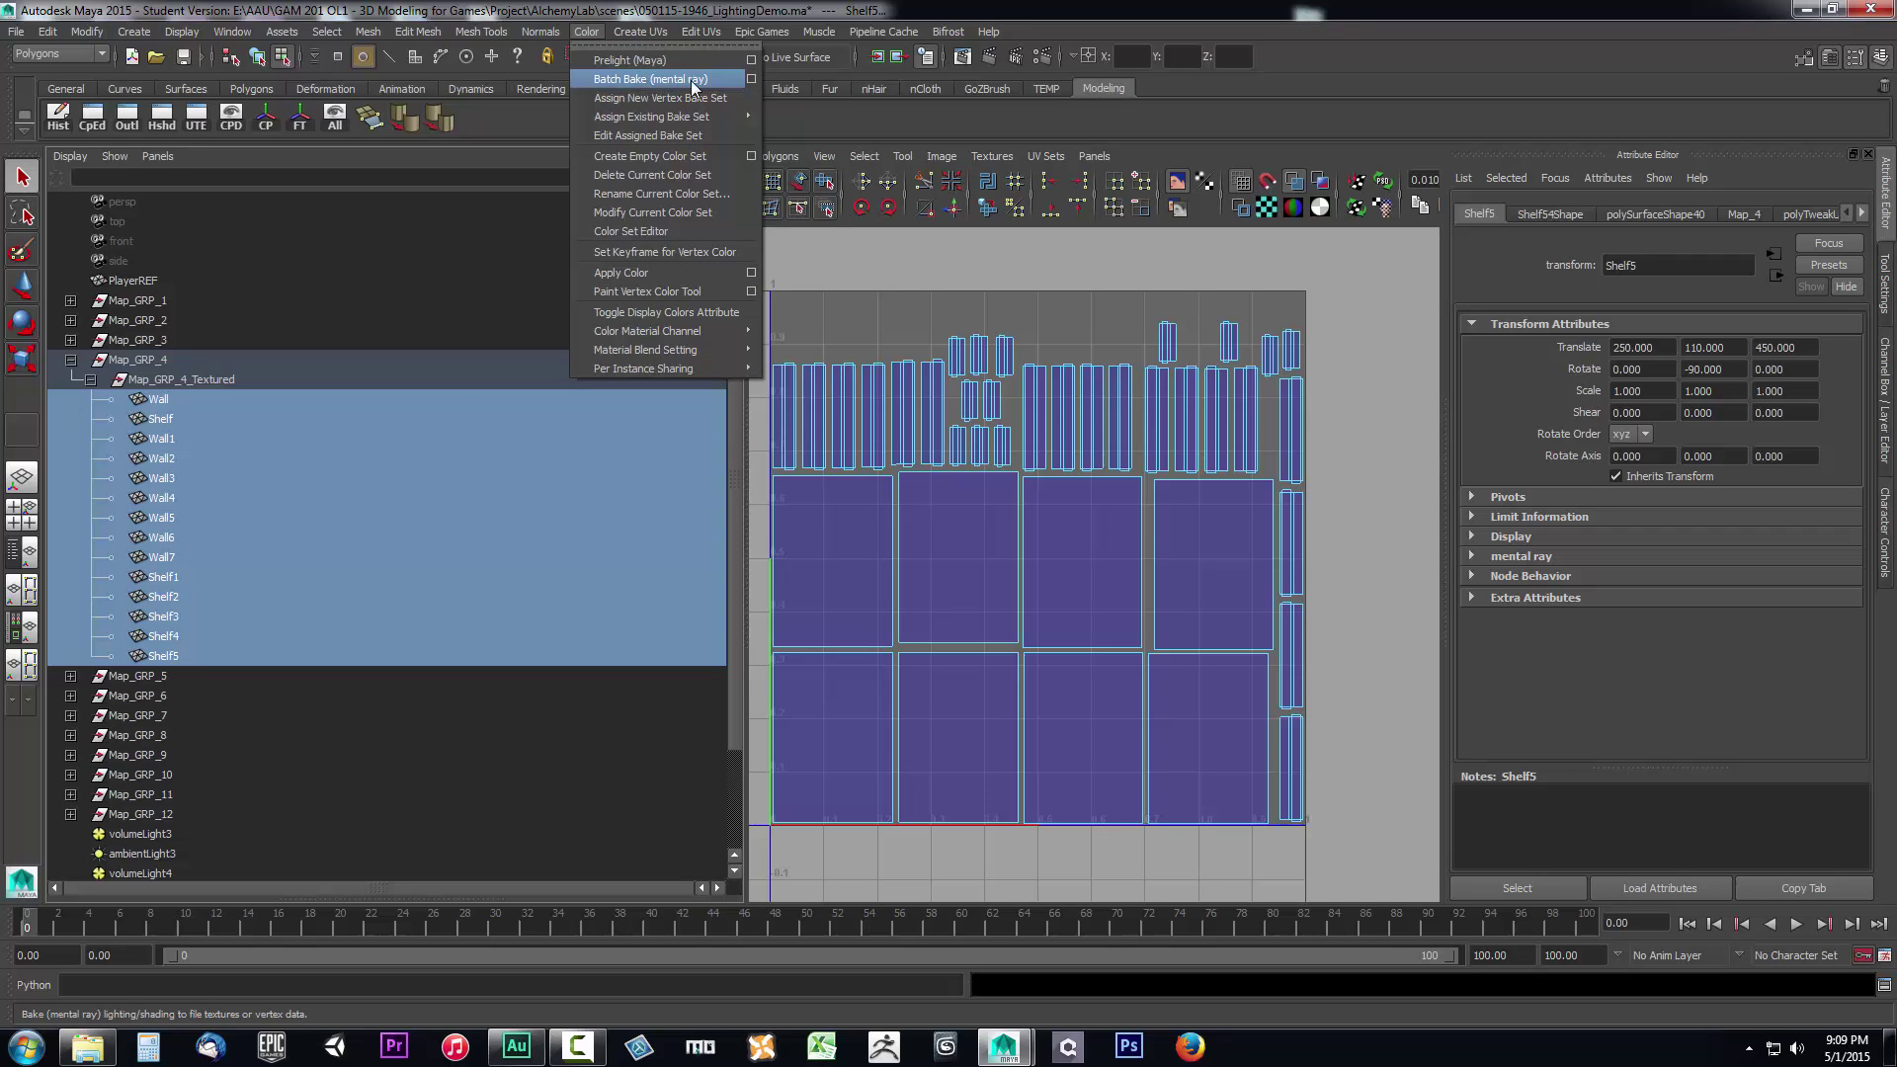
pyautogui.click(752, 80)
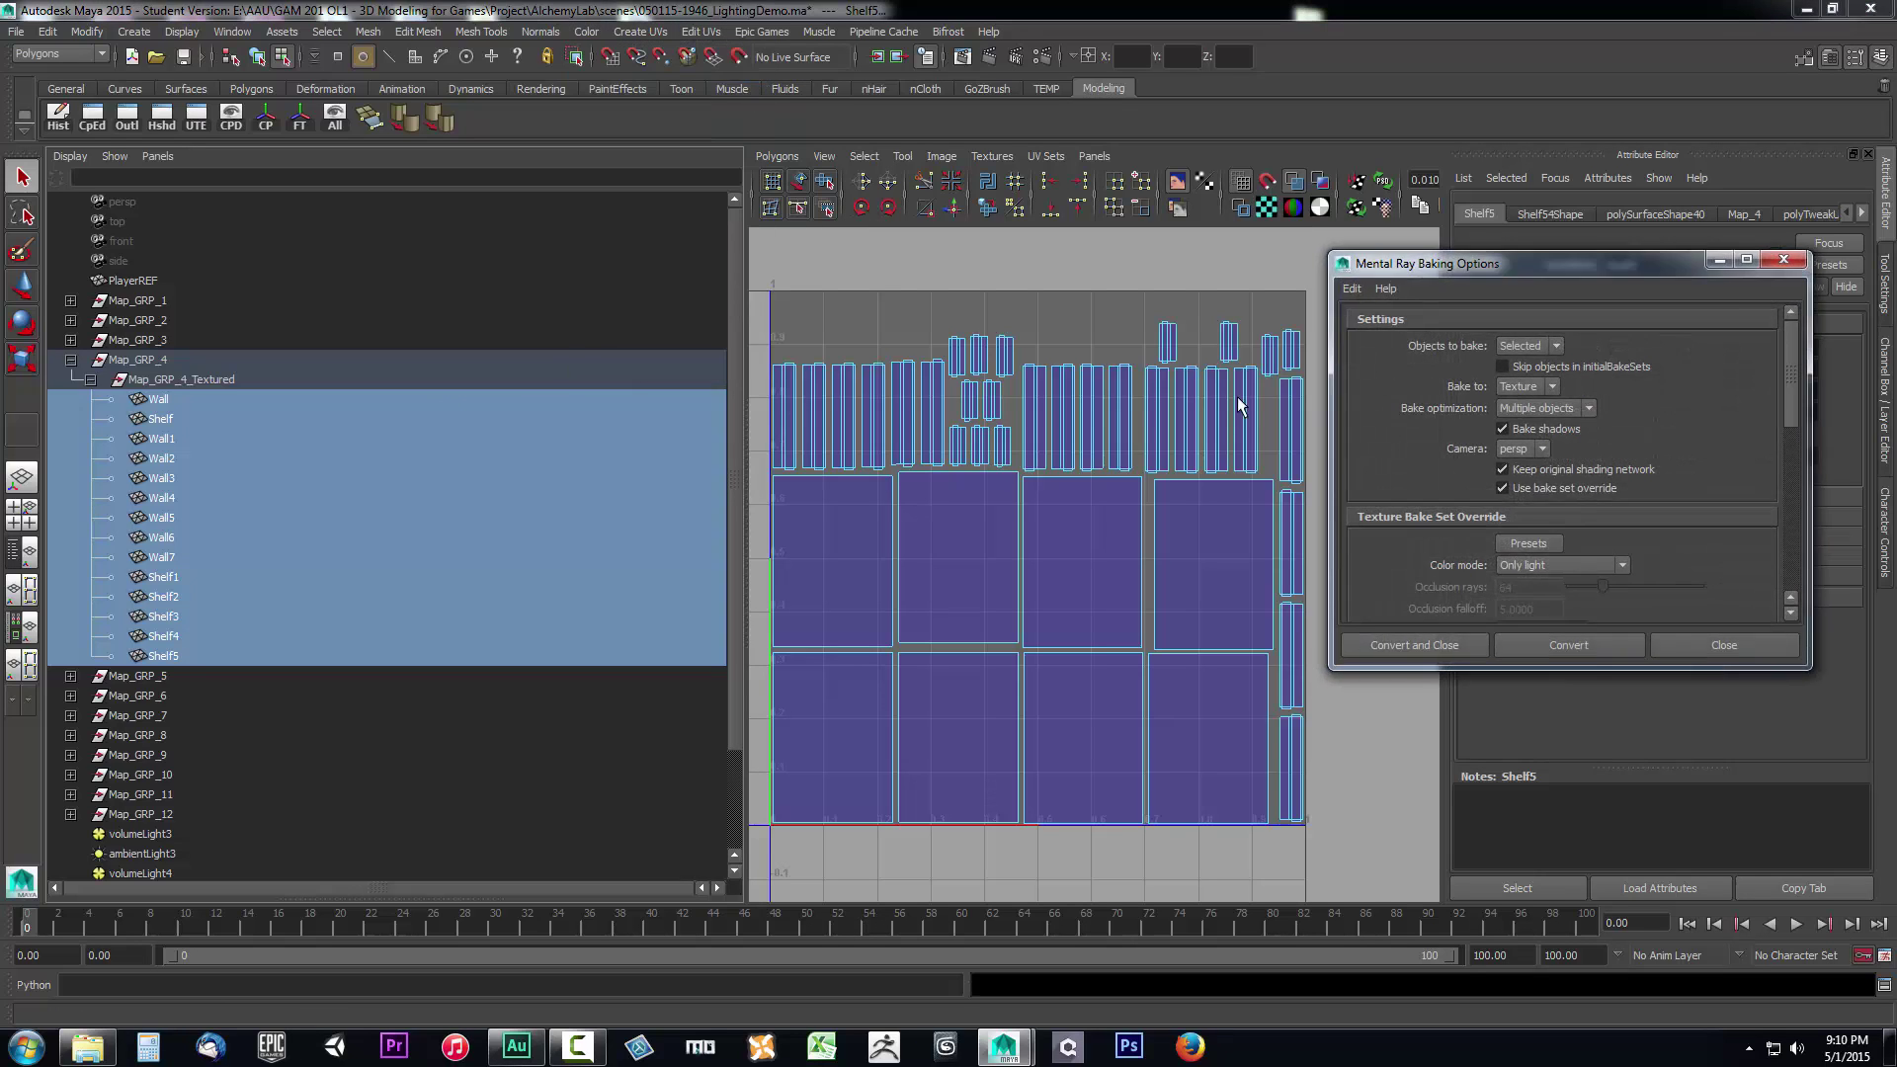
pyautogui.moveTo(1484, 264); pyautogui.dragTo(1214, 98)
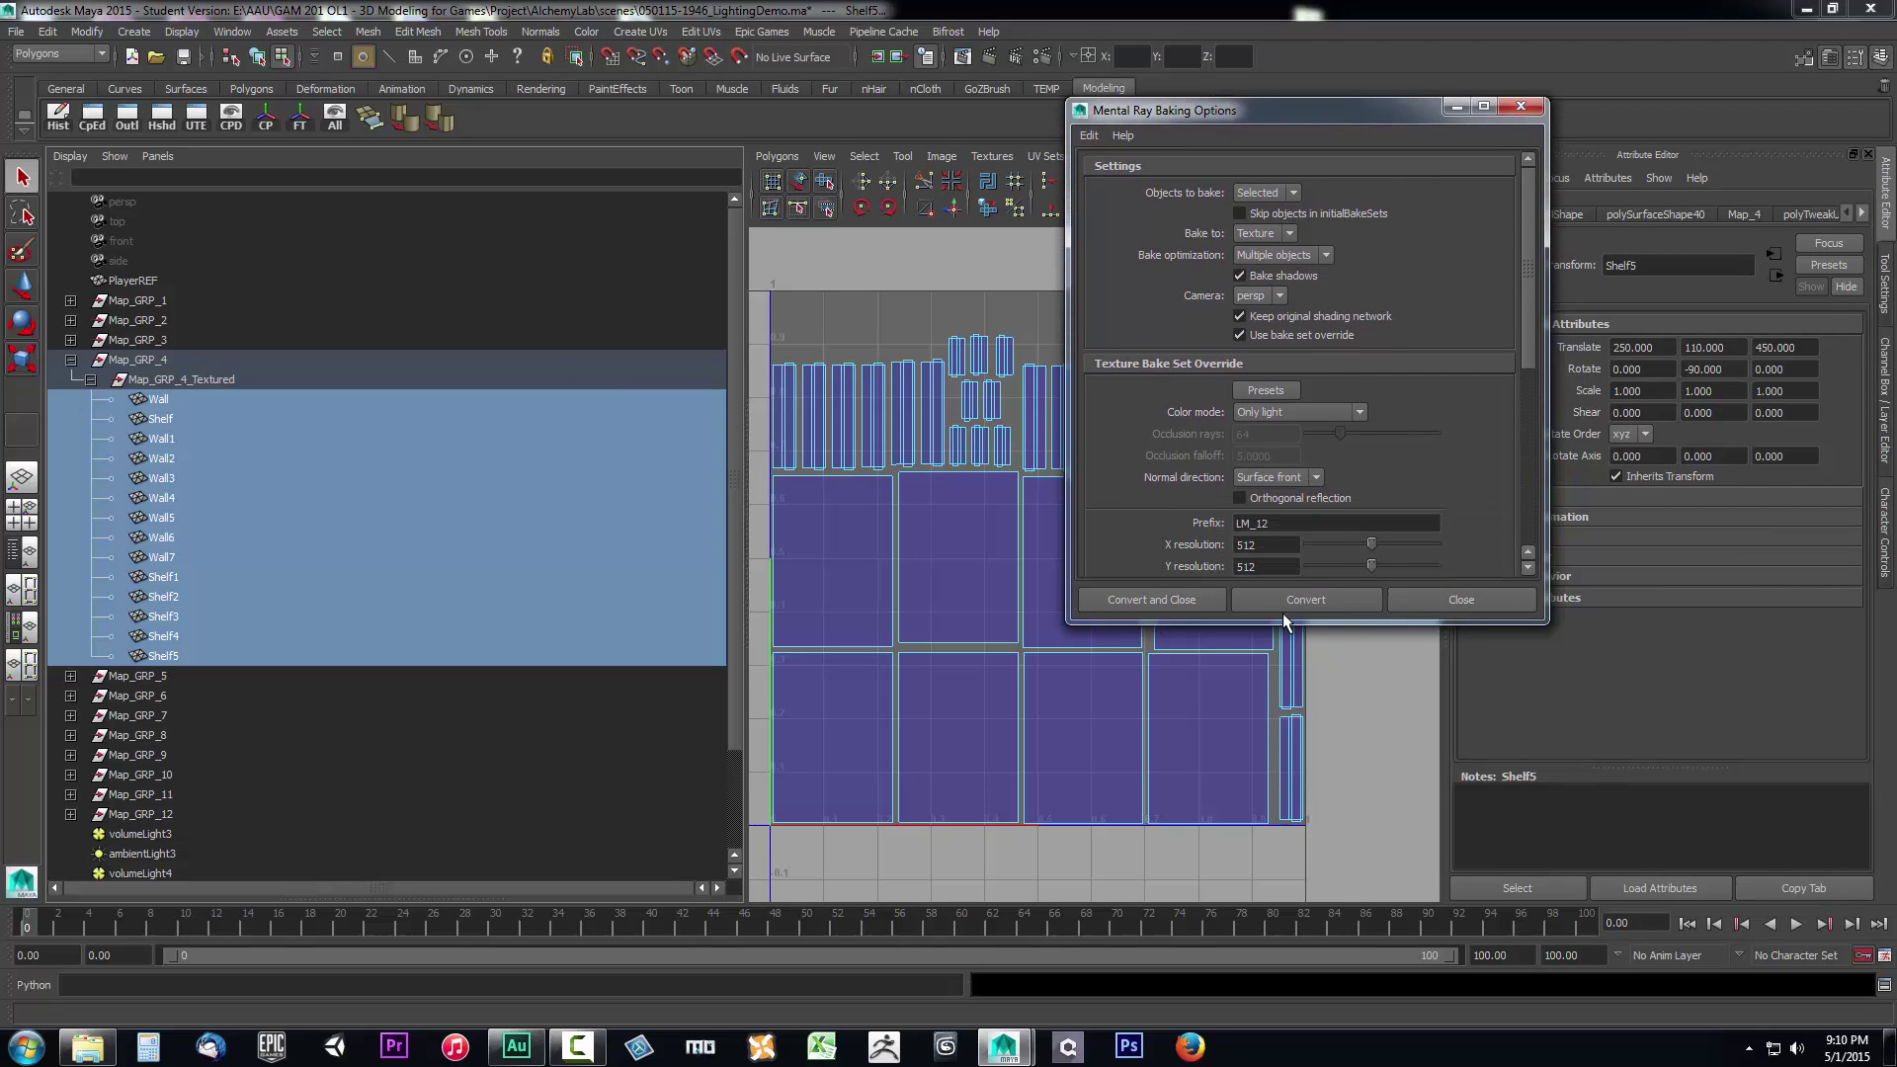
pyautogui.moveTo(1290, 623); pyautogui.dragTo(1298, 849)
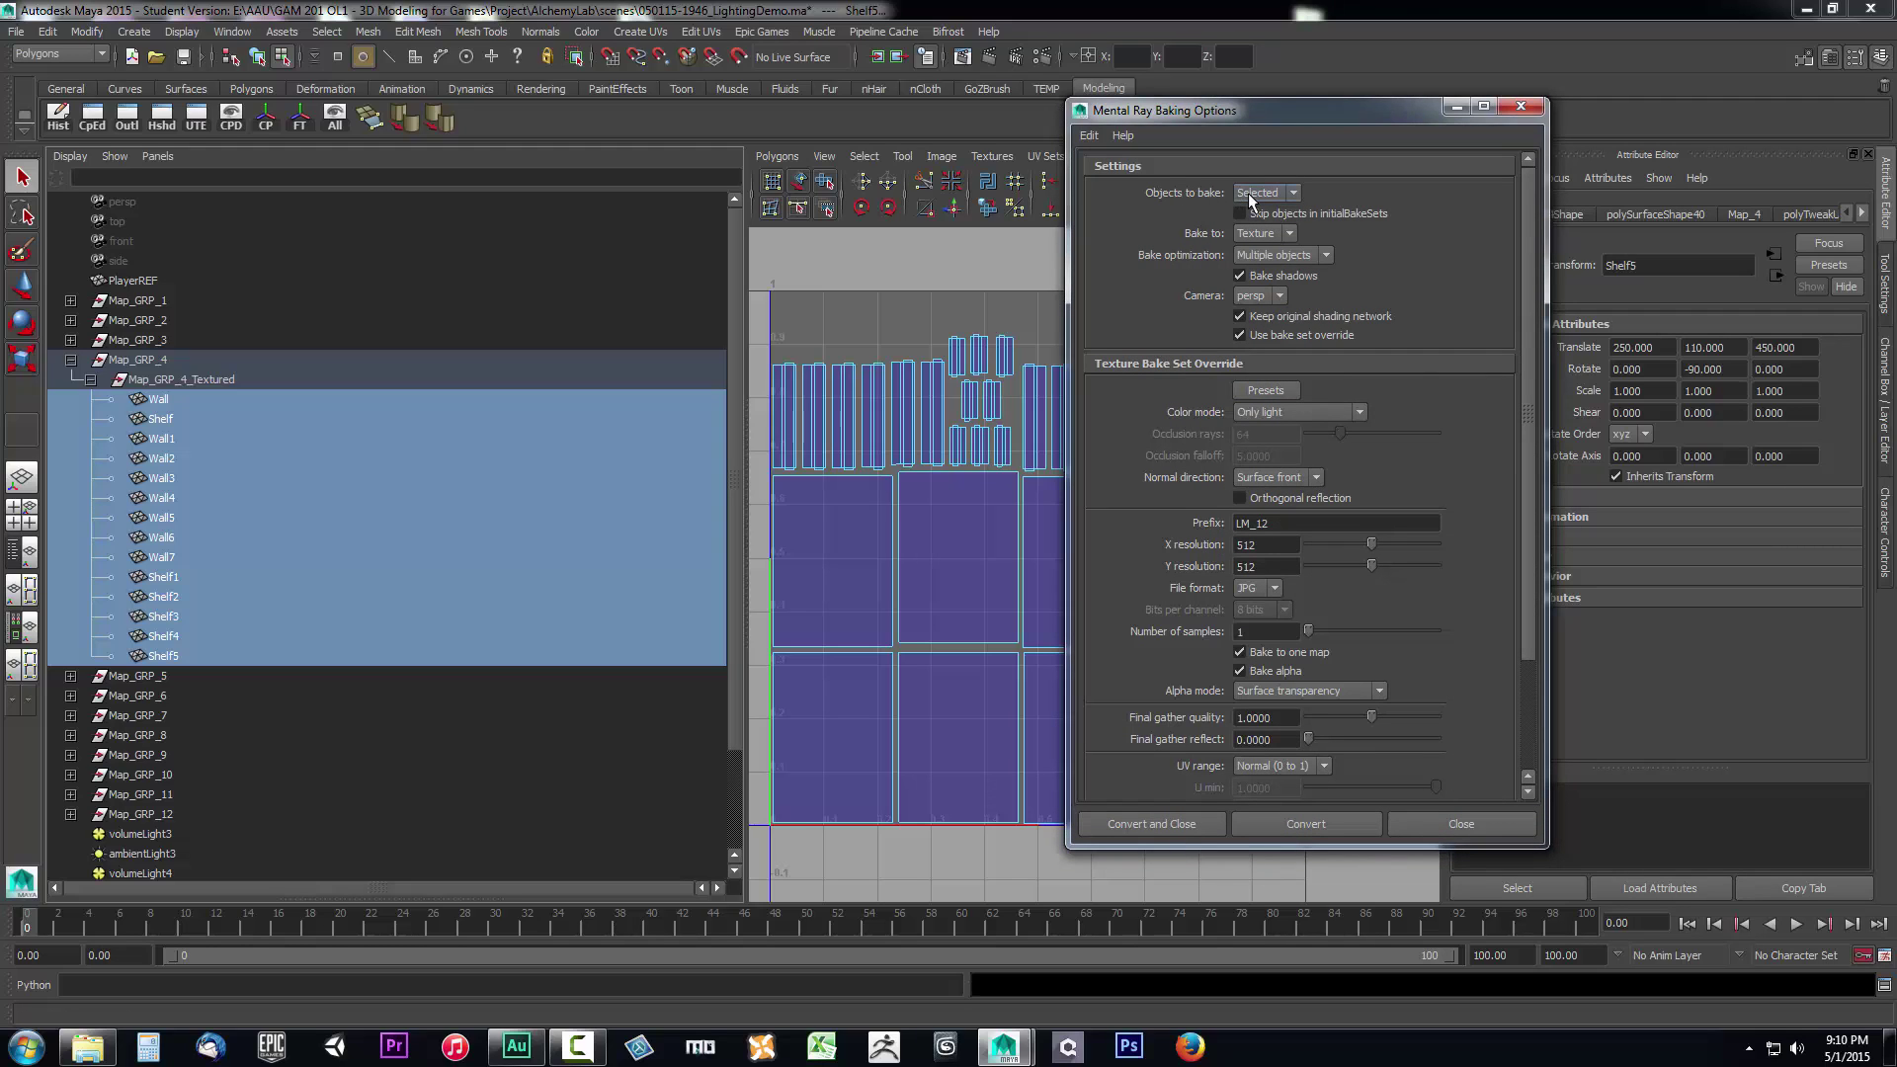
pyautogui.click(1257, 224)
pyautogui.click(1261, 254)
pyautogui.click(1260, 254)
# Set the file name prefix of the baked texture to LM_4.
pyautogui.scroll(-1, 1200, 425)
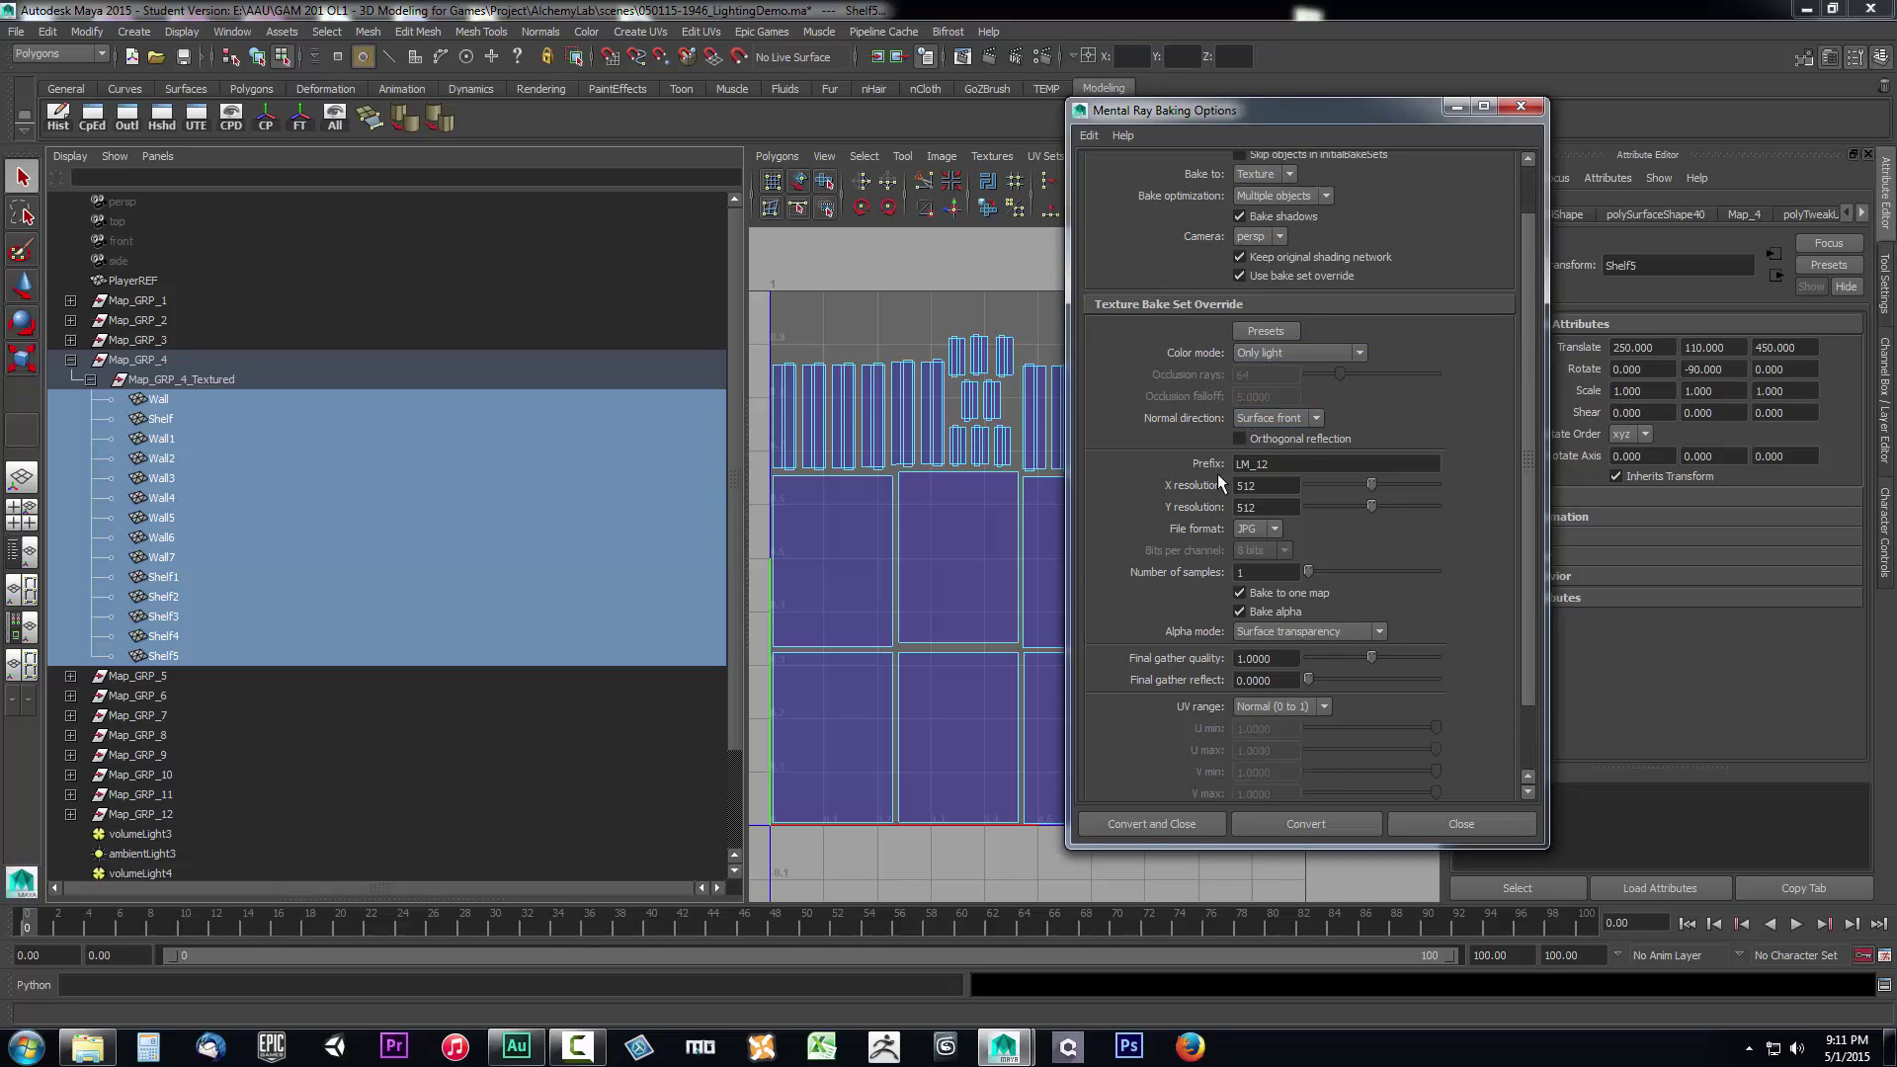
pyautogui.scroll(-1, 1185, 480)
pyautogui.click(1278, 406)
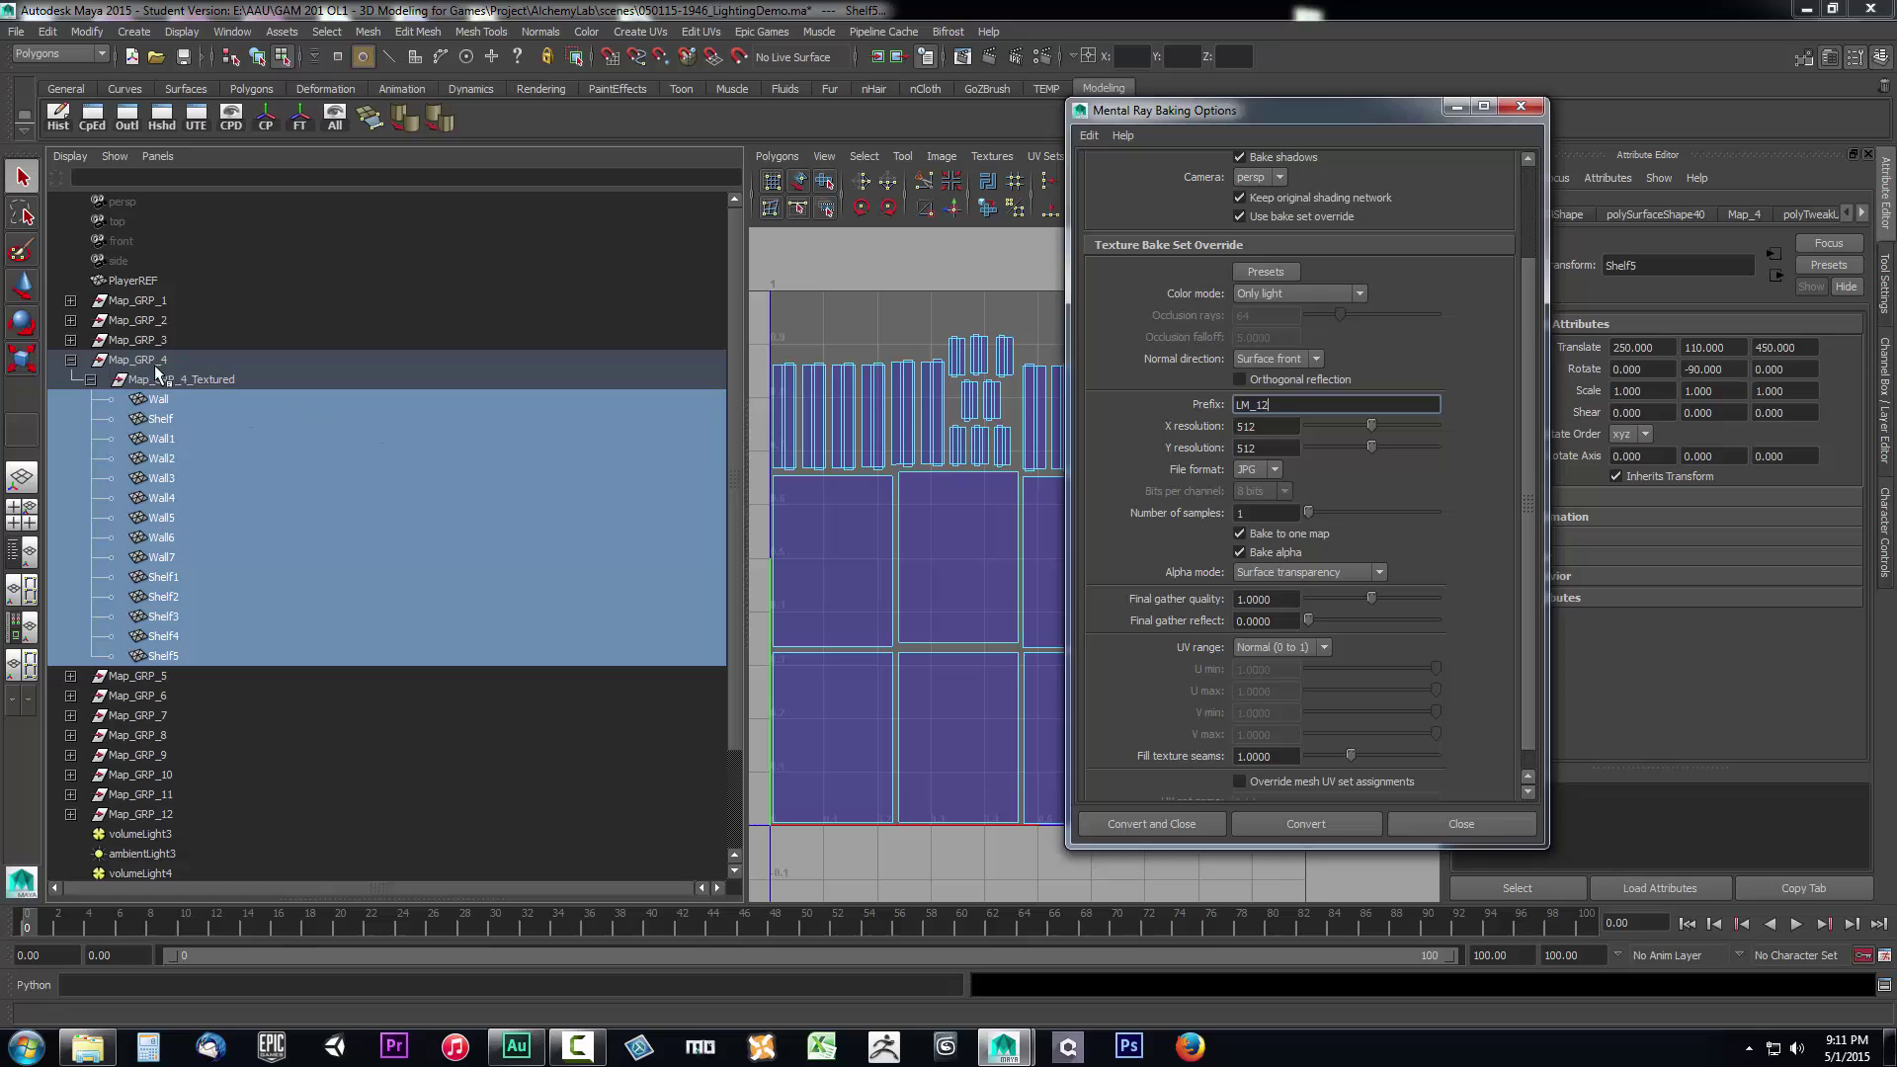
pyautogui.moveTo(1275, 407); pyautogui.dragTo(1255, 406)
pyautogui.write('4')
pyautogui.press('Return')
pyautogui.moveTo(1257, 406); pyautogui.dragTo(1287, 411)
pyautogui.press('Return')
pyautogui.click(1268, 407)
pyautogui.press('Return')
pyautogui.click(1274, 403)
pyautogui.press('BackSpace')
pyautogui.write('3')
pyautogui.press('BackSpace')
pyautogui.press('Return')
pyautogui.click(1272, 404)
pyautogui.press('Return')
pyautogui.scroll(-1, 1203, 694)
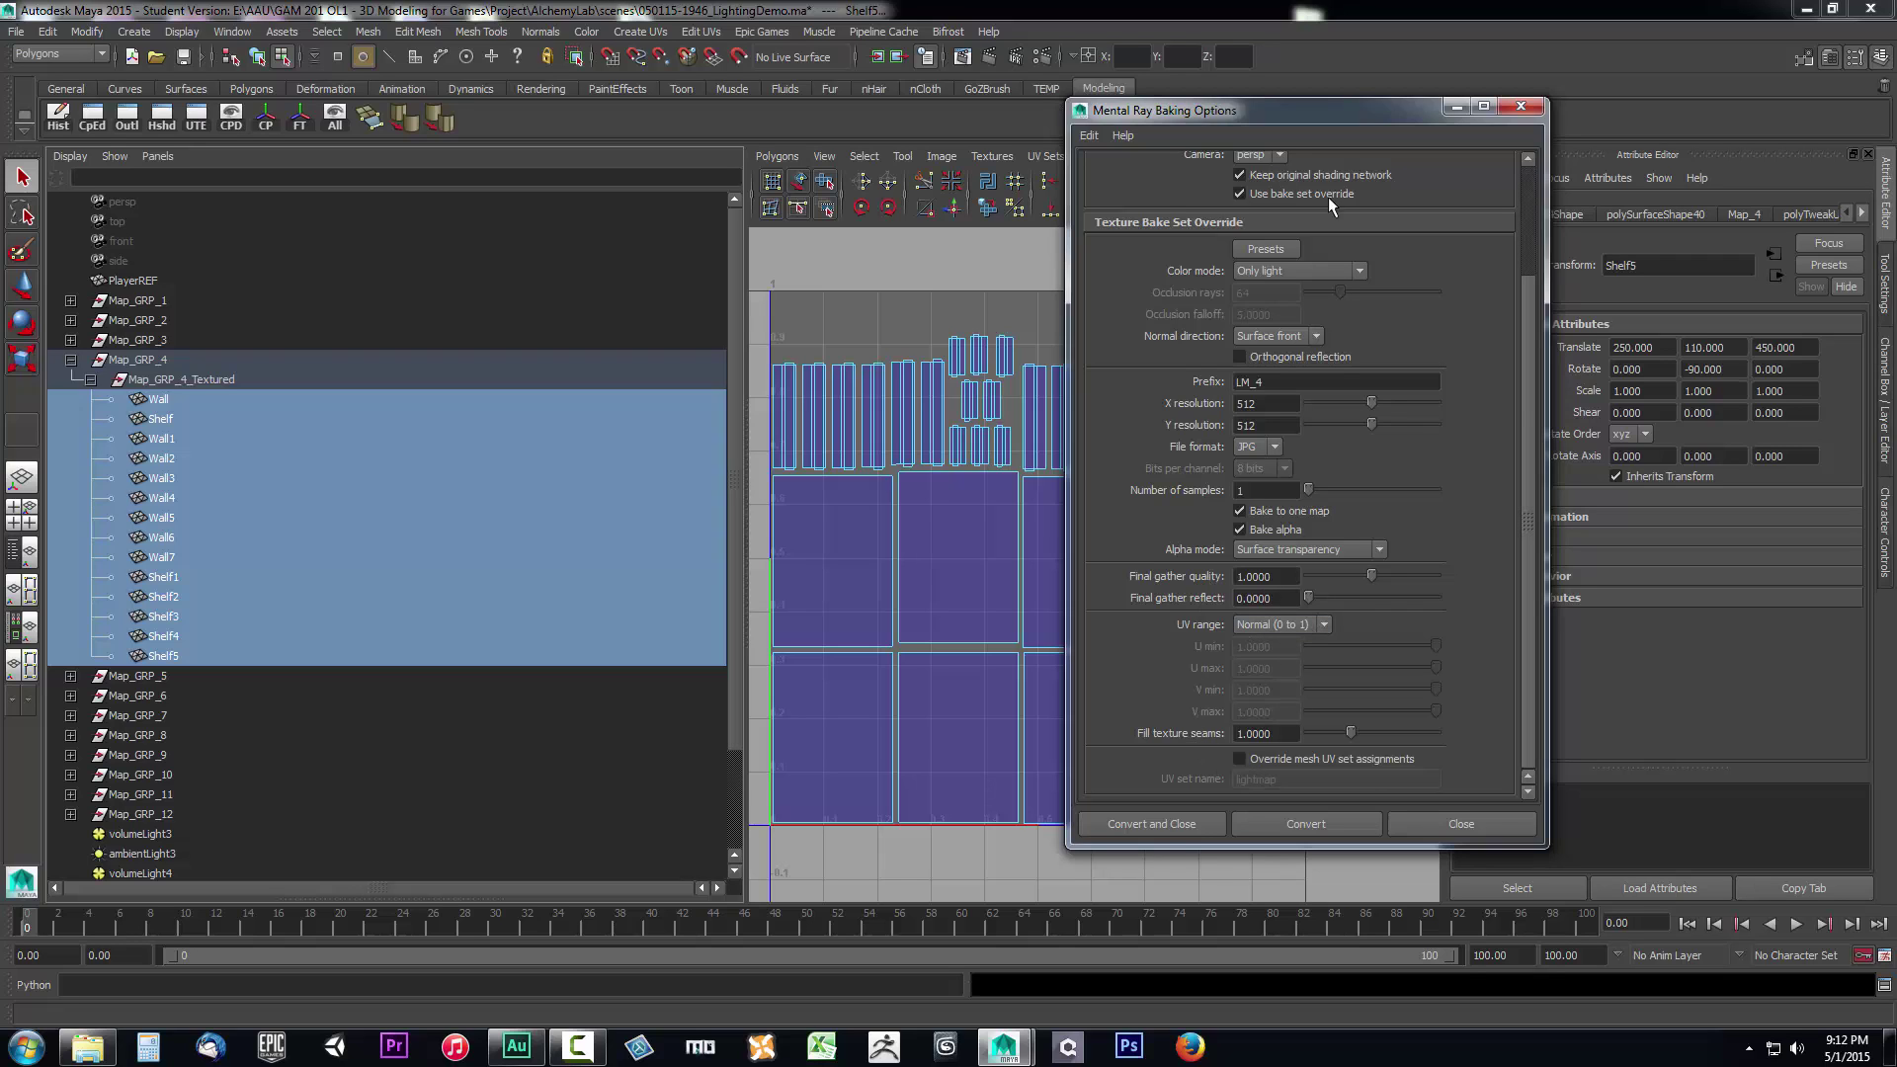
# Review the bake settings and bake the selected Map_GRP_4 objects' lighting to a texture, keeping the baking options open.
pyautogui.scroll(5, 1096, 554)
pyautogui.scroll(-5, 1164, 522)
pyautogui.click(1294, 818)
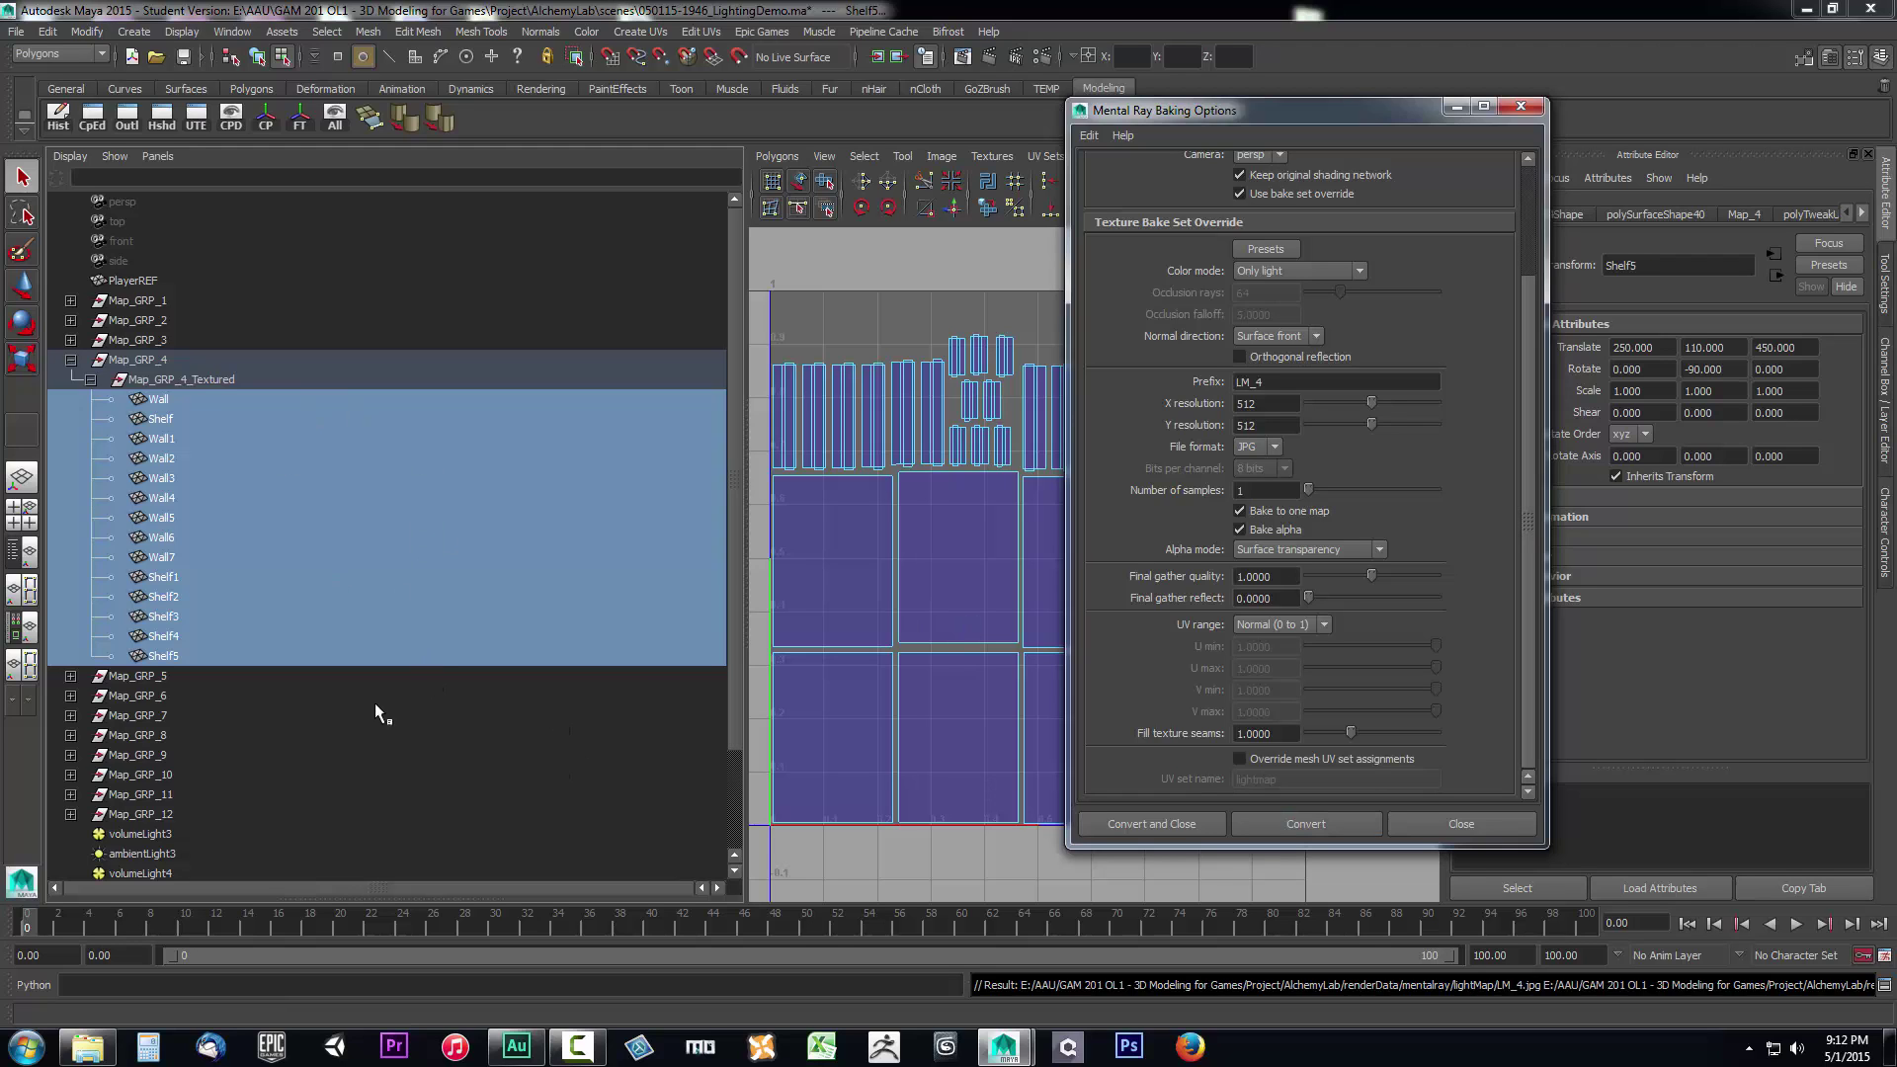
# Switch to Windows Explorer and browse from the AlchemyLab project folder through renderData and mentalray to the lightMap folder.
pyautogui.moveTo(88, 1046)
pyautogui.click(550, 746)
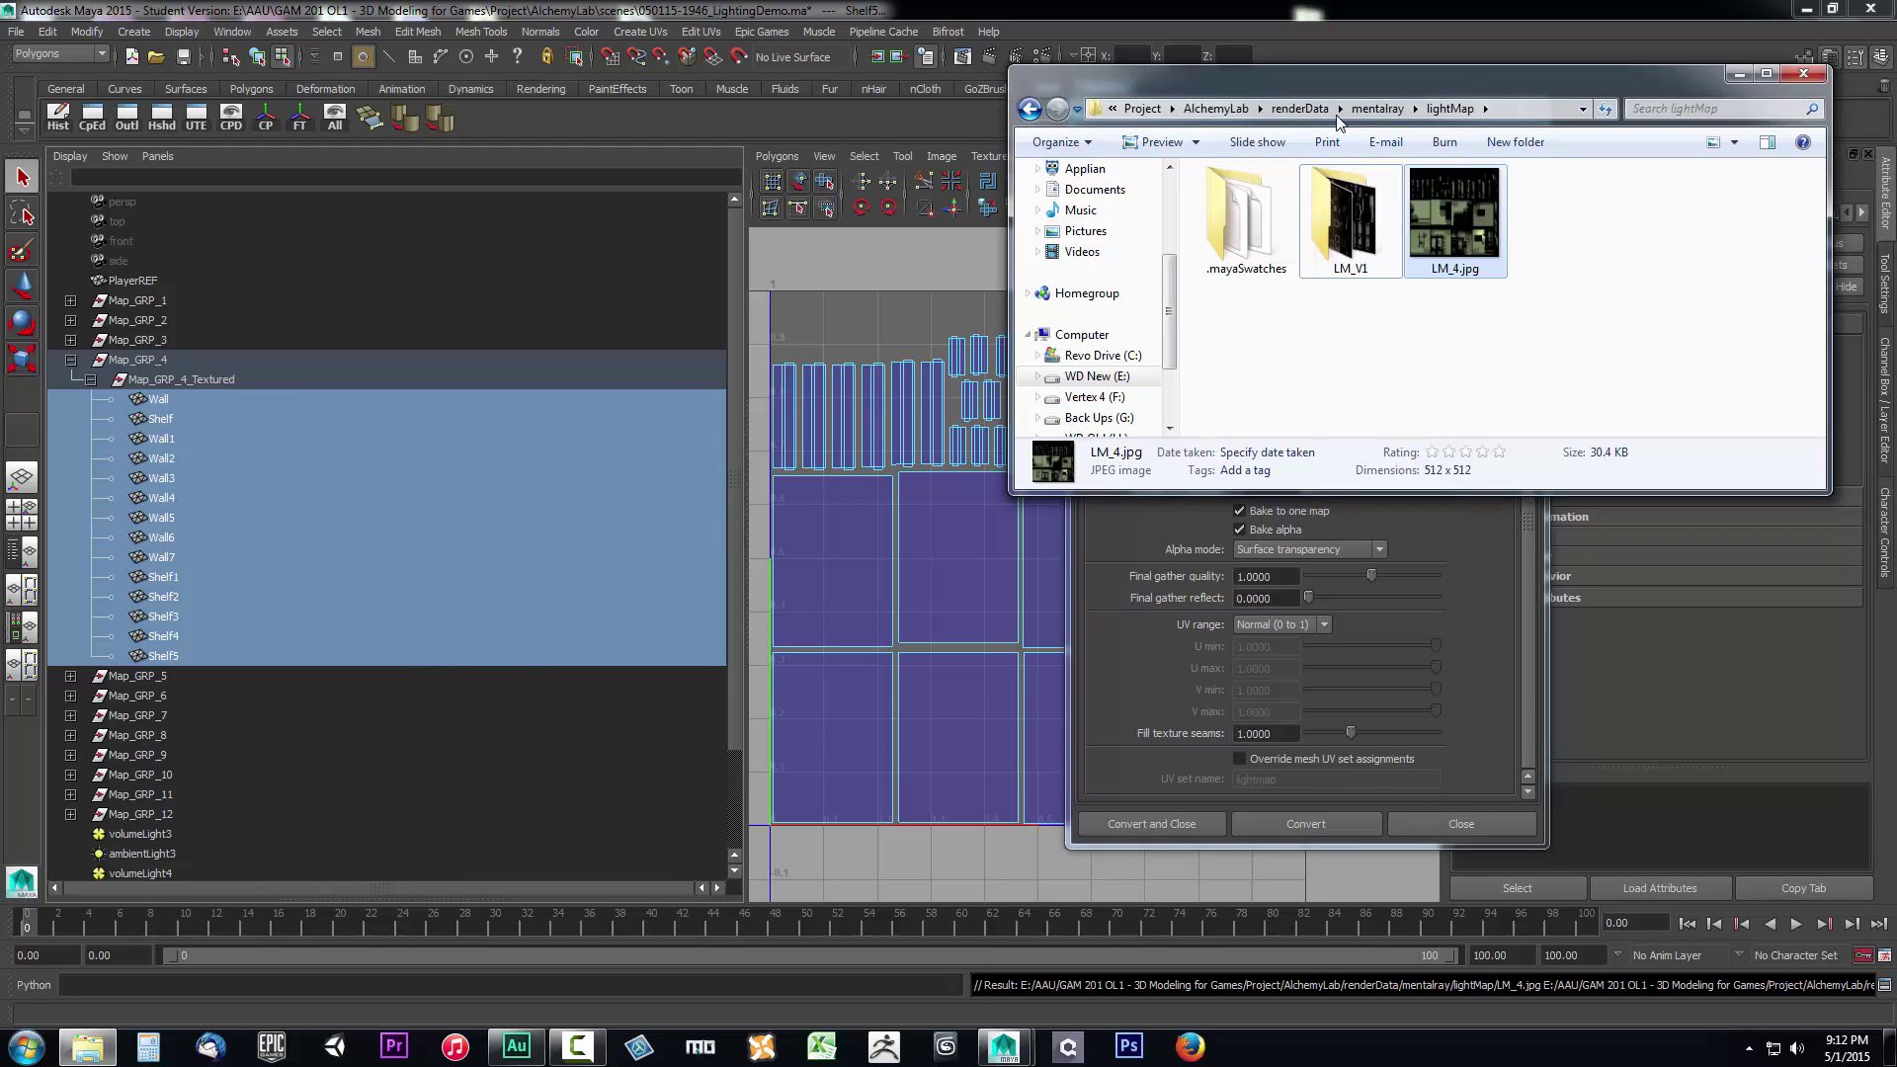
pyautogui.click(1216, 109)
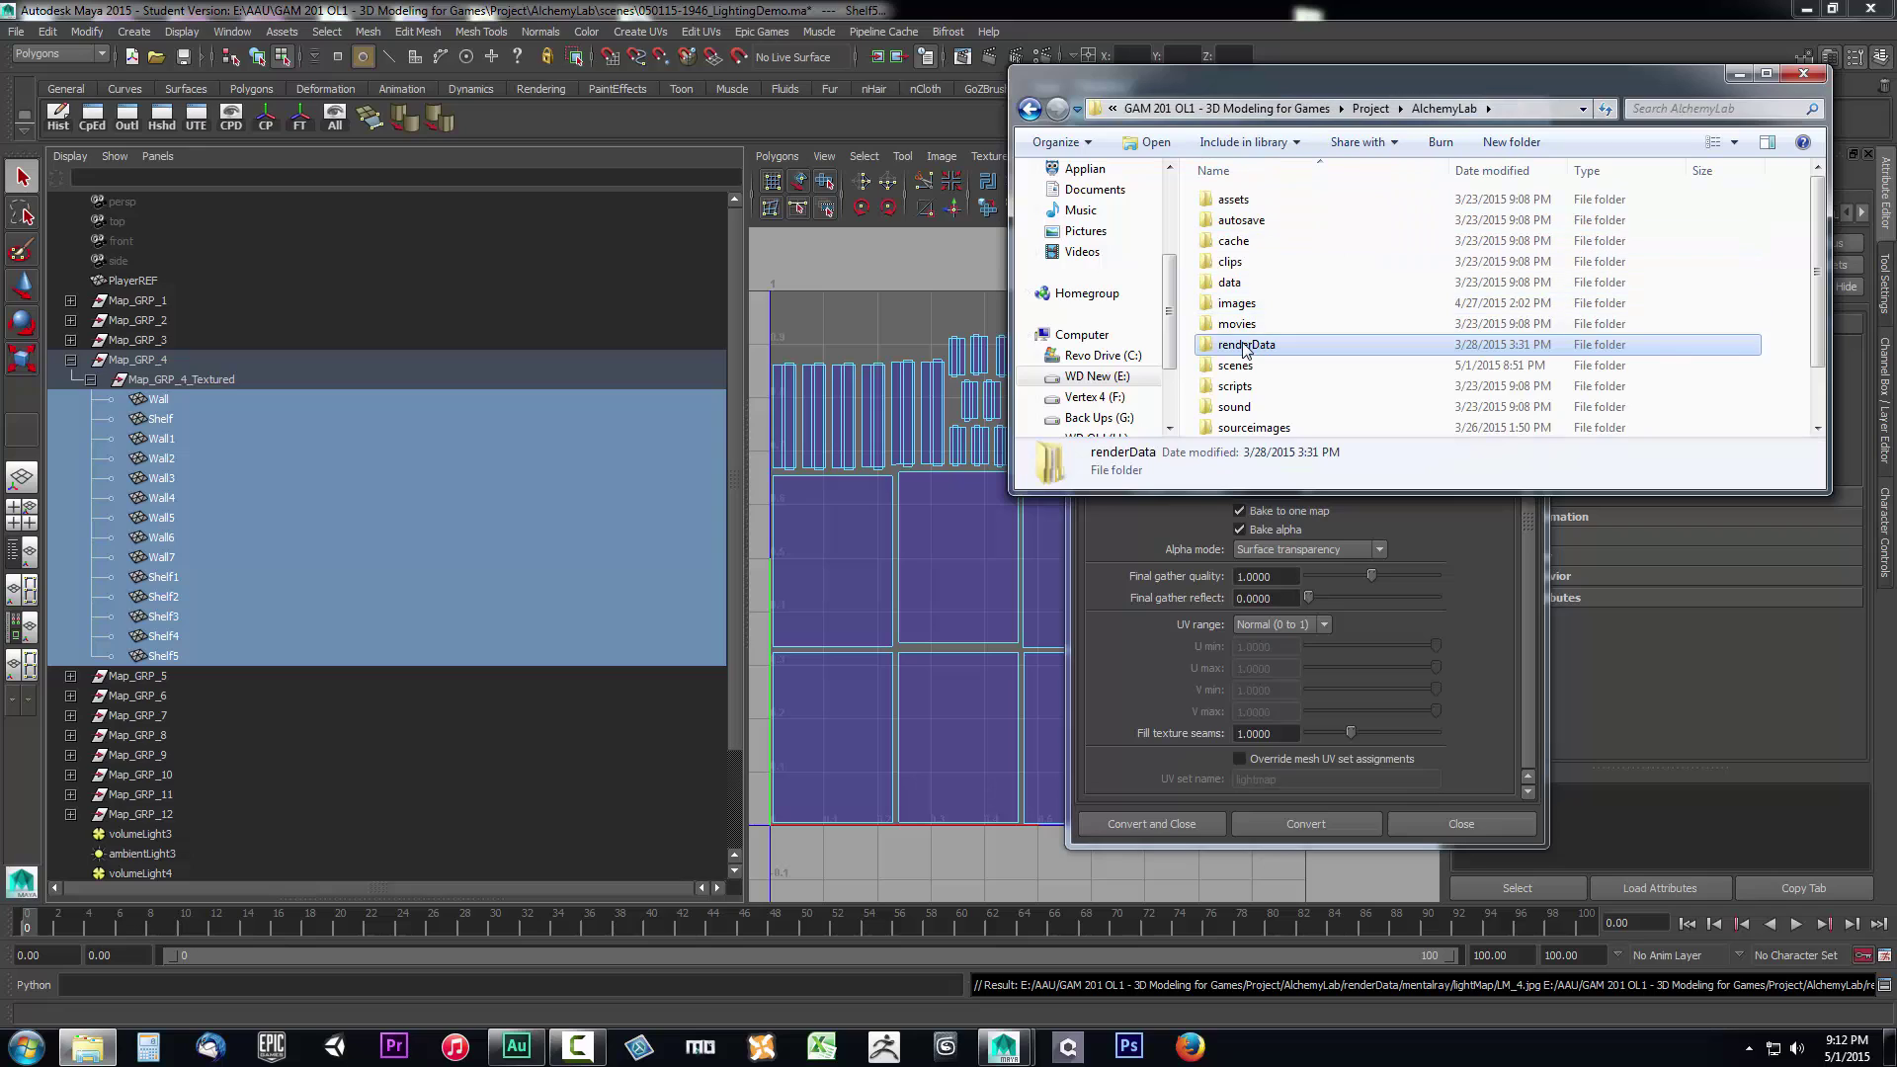
pyautogui.doubleClick(1244, 344)
pyautogui.doubleClick(1239, 261)
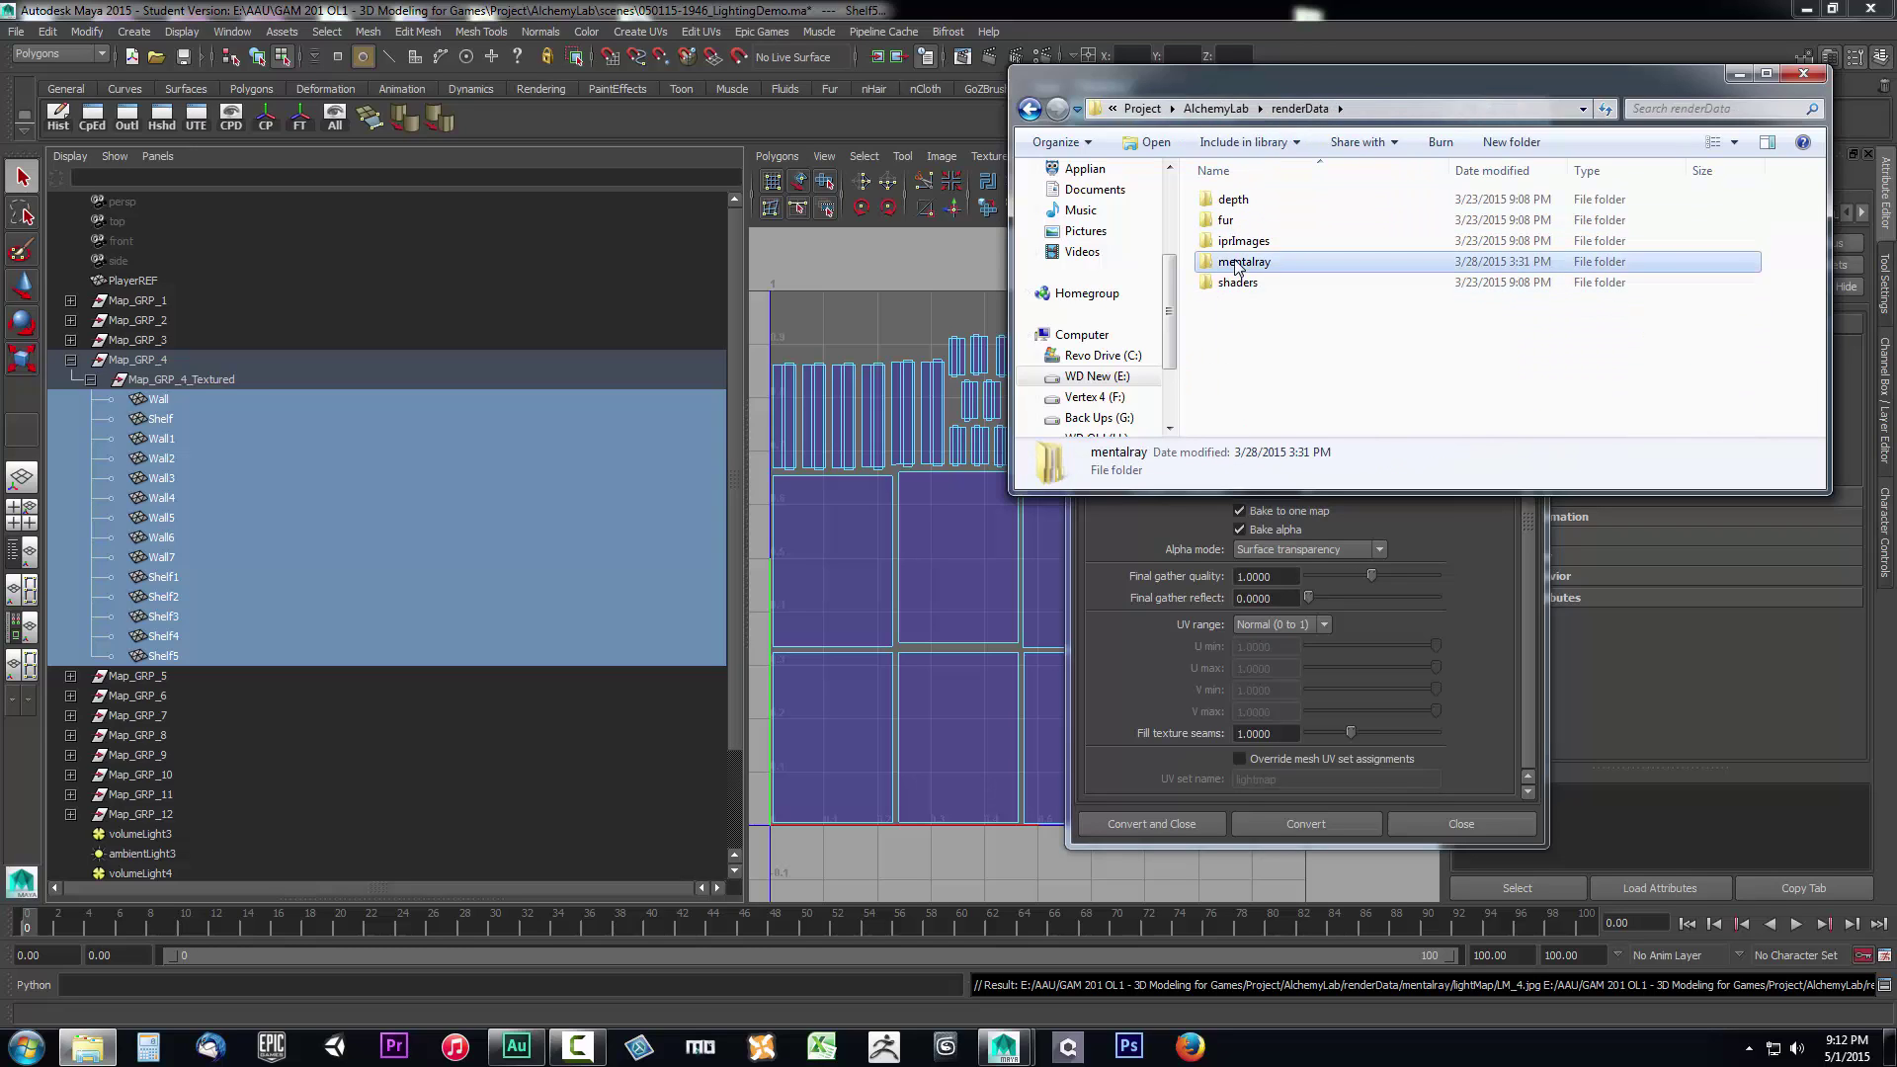
pyautogui.doubleClick(1240, 220)
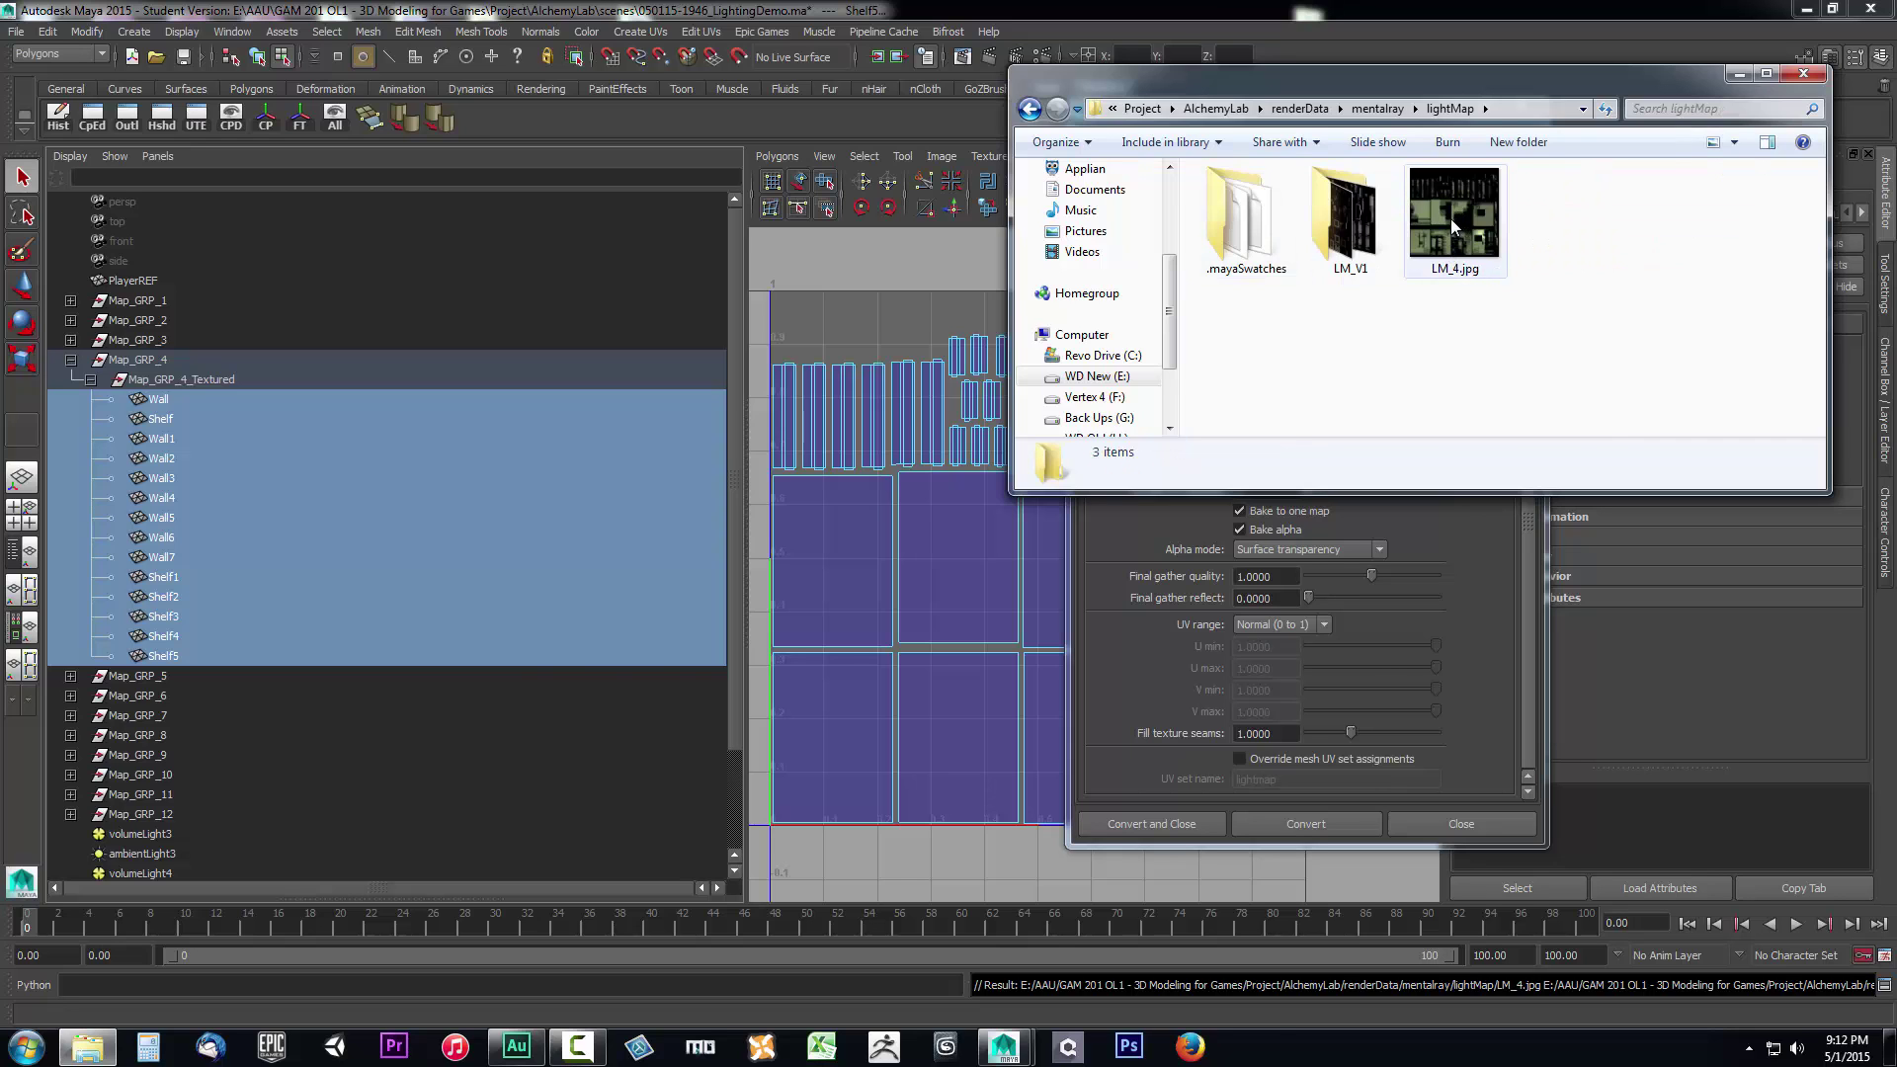
# View the baked LM_4.jpg in the image viewer, inspect its shadows, and return to Maya.
pyautogui.click(1452, 219)
pyautogui.scroll(2, 599, 511)
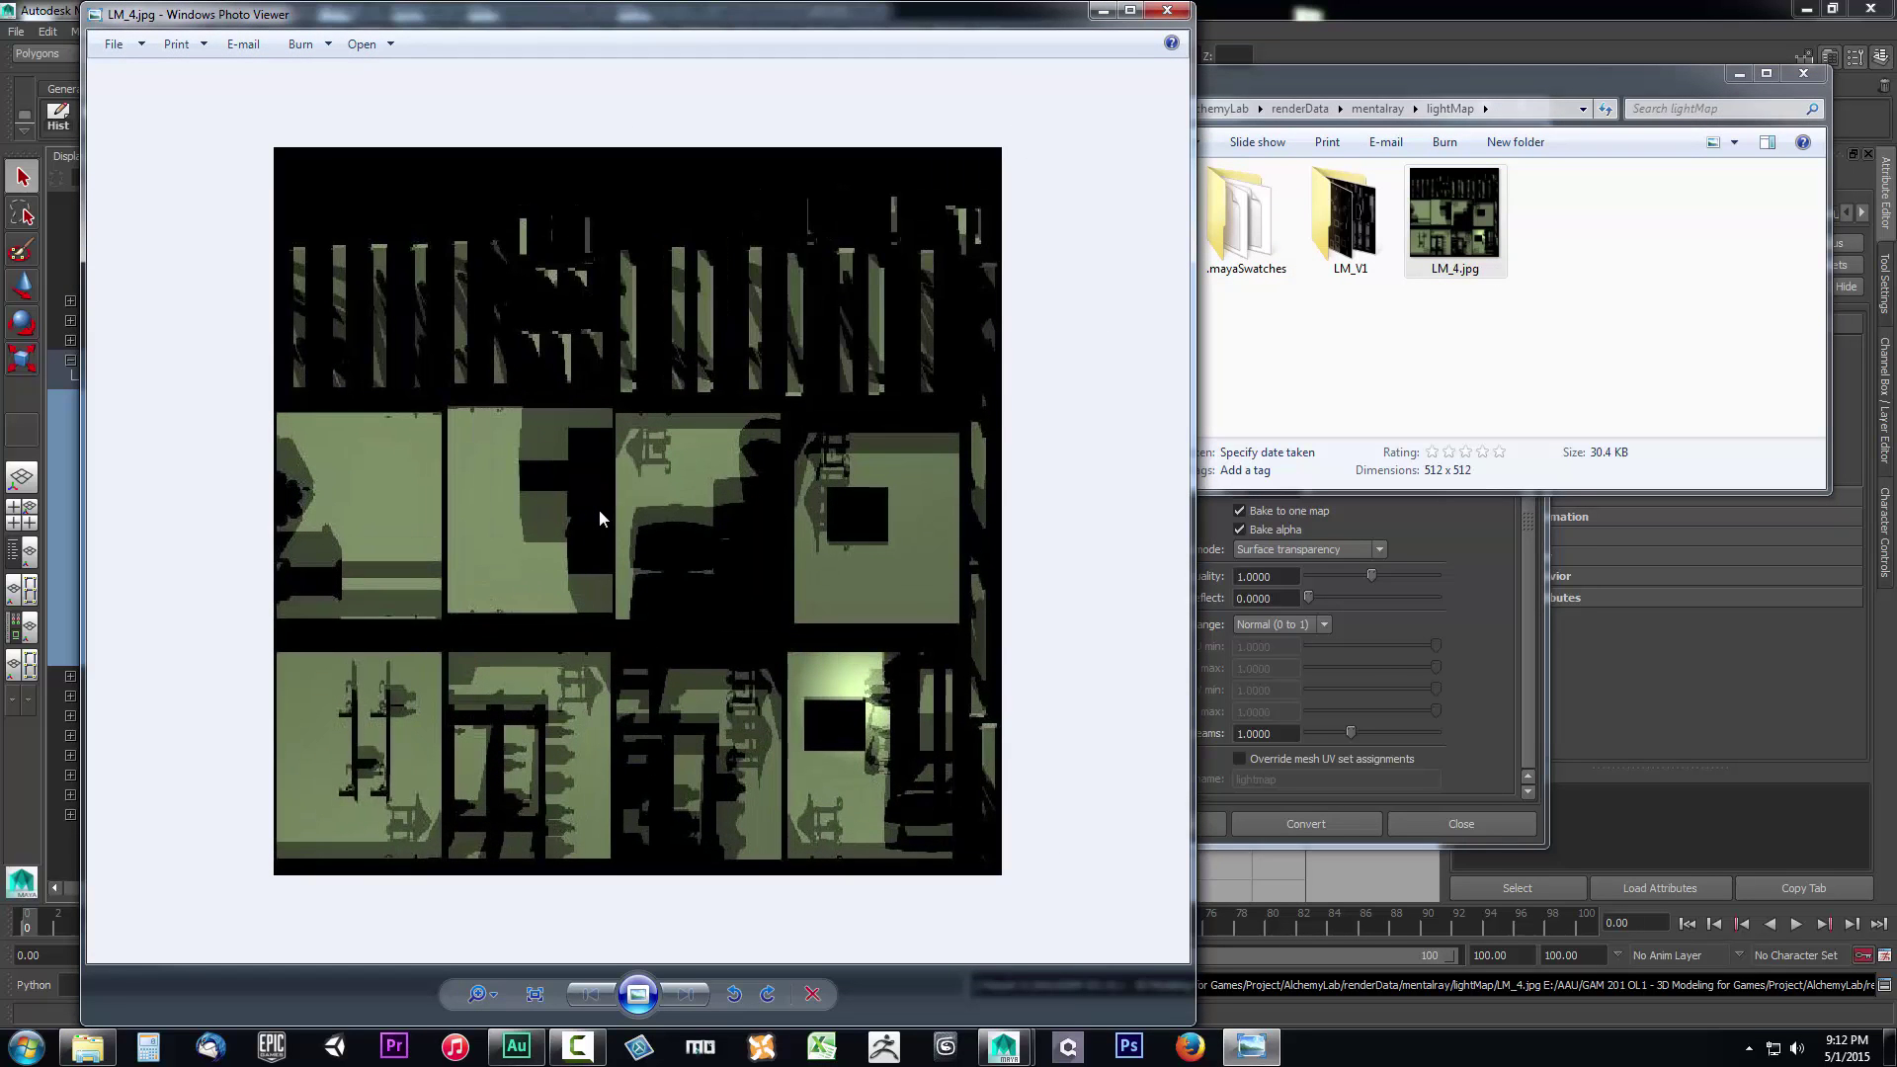
pyautogui.scroll(-1, 599, 511)
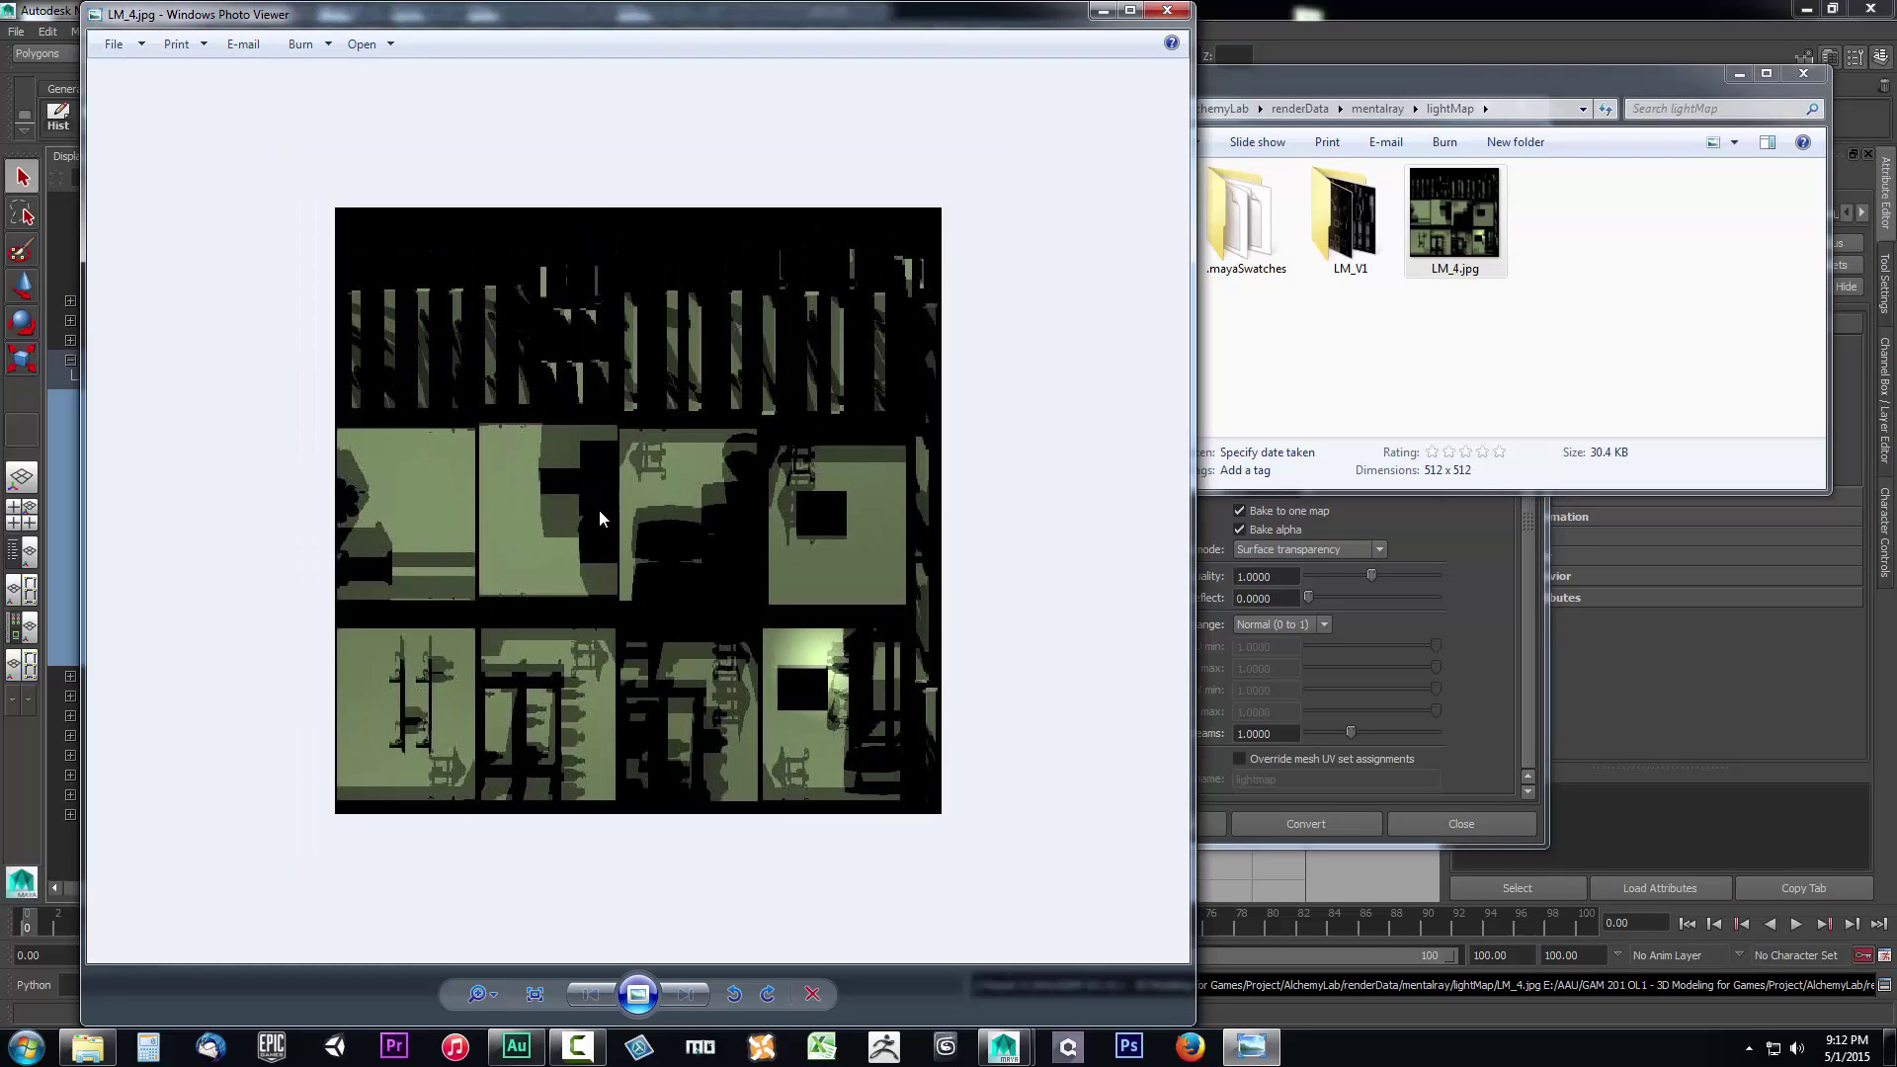
pyautogui.click(1166, 11)
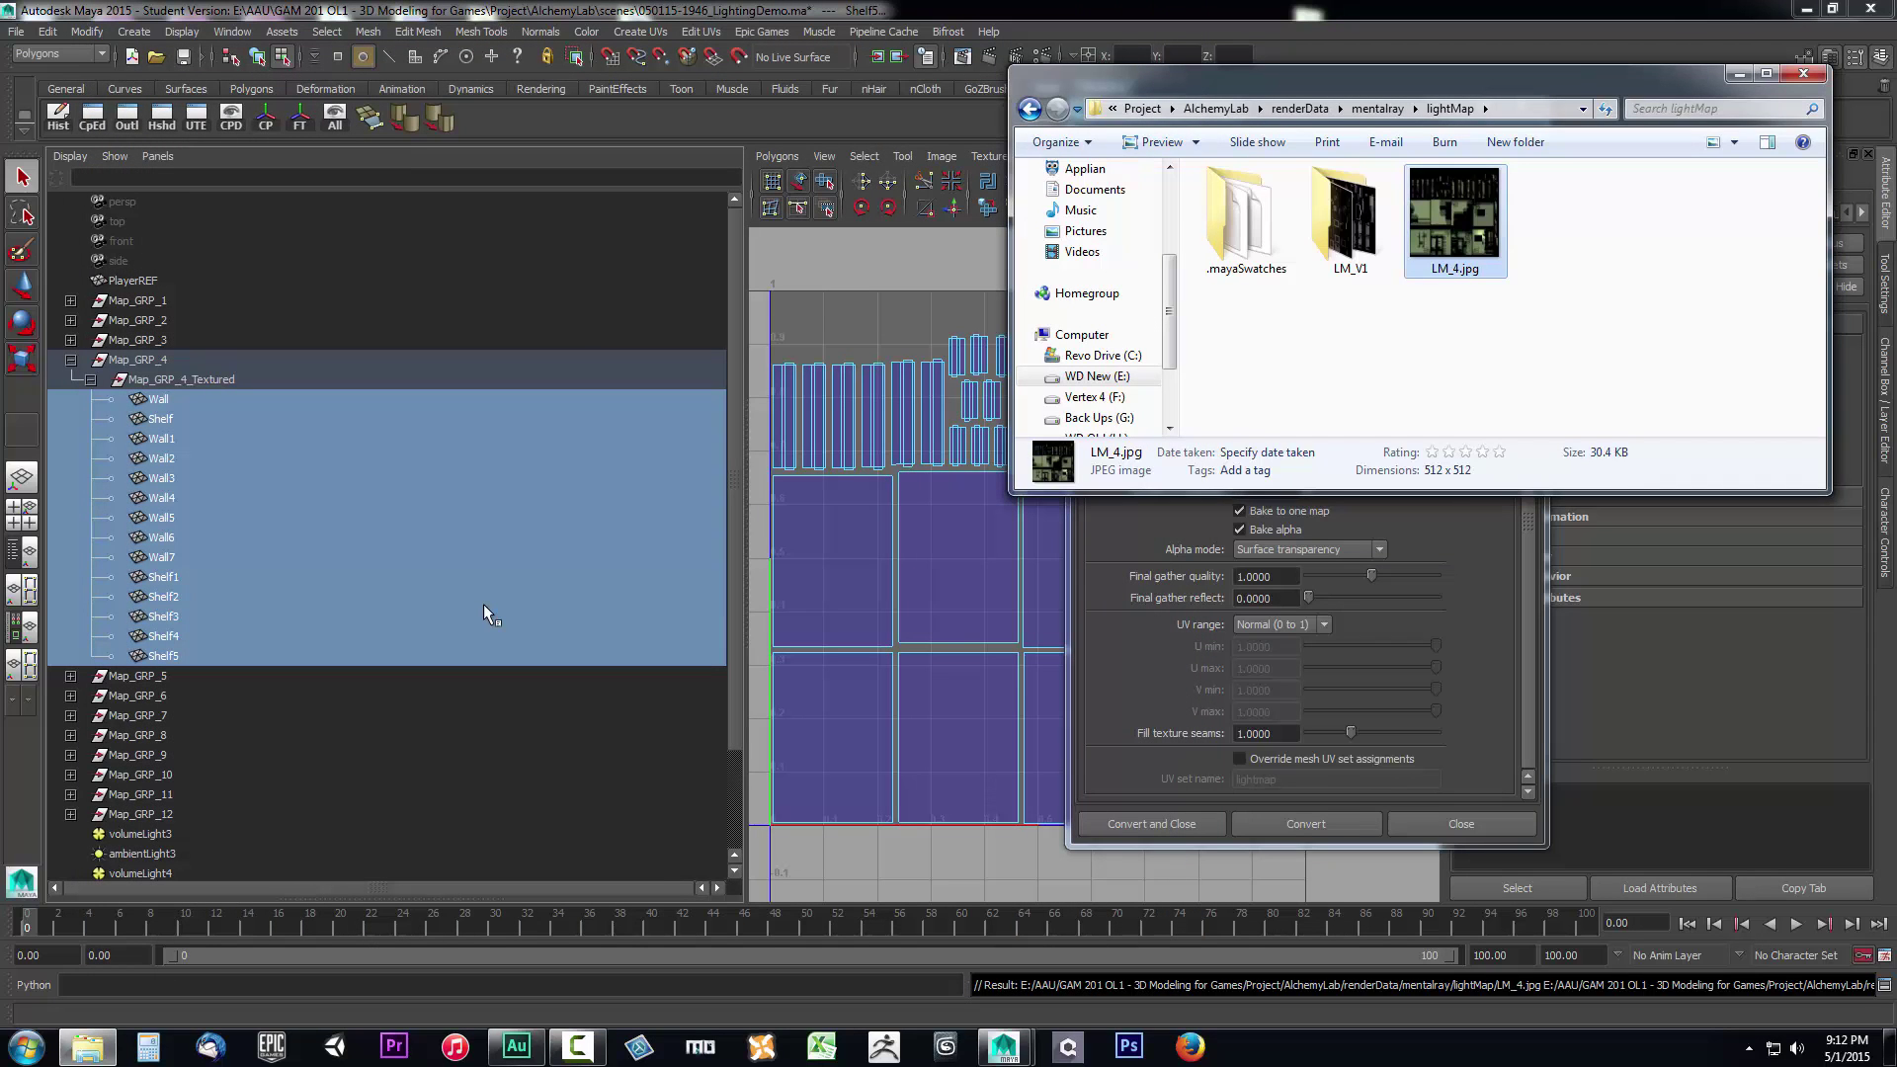
pyautogui.click(1741, 75)
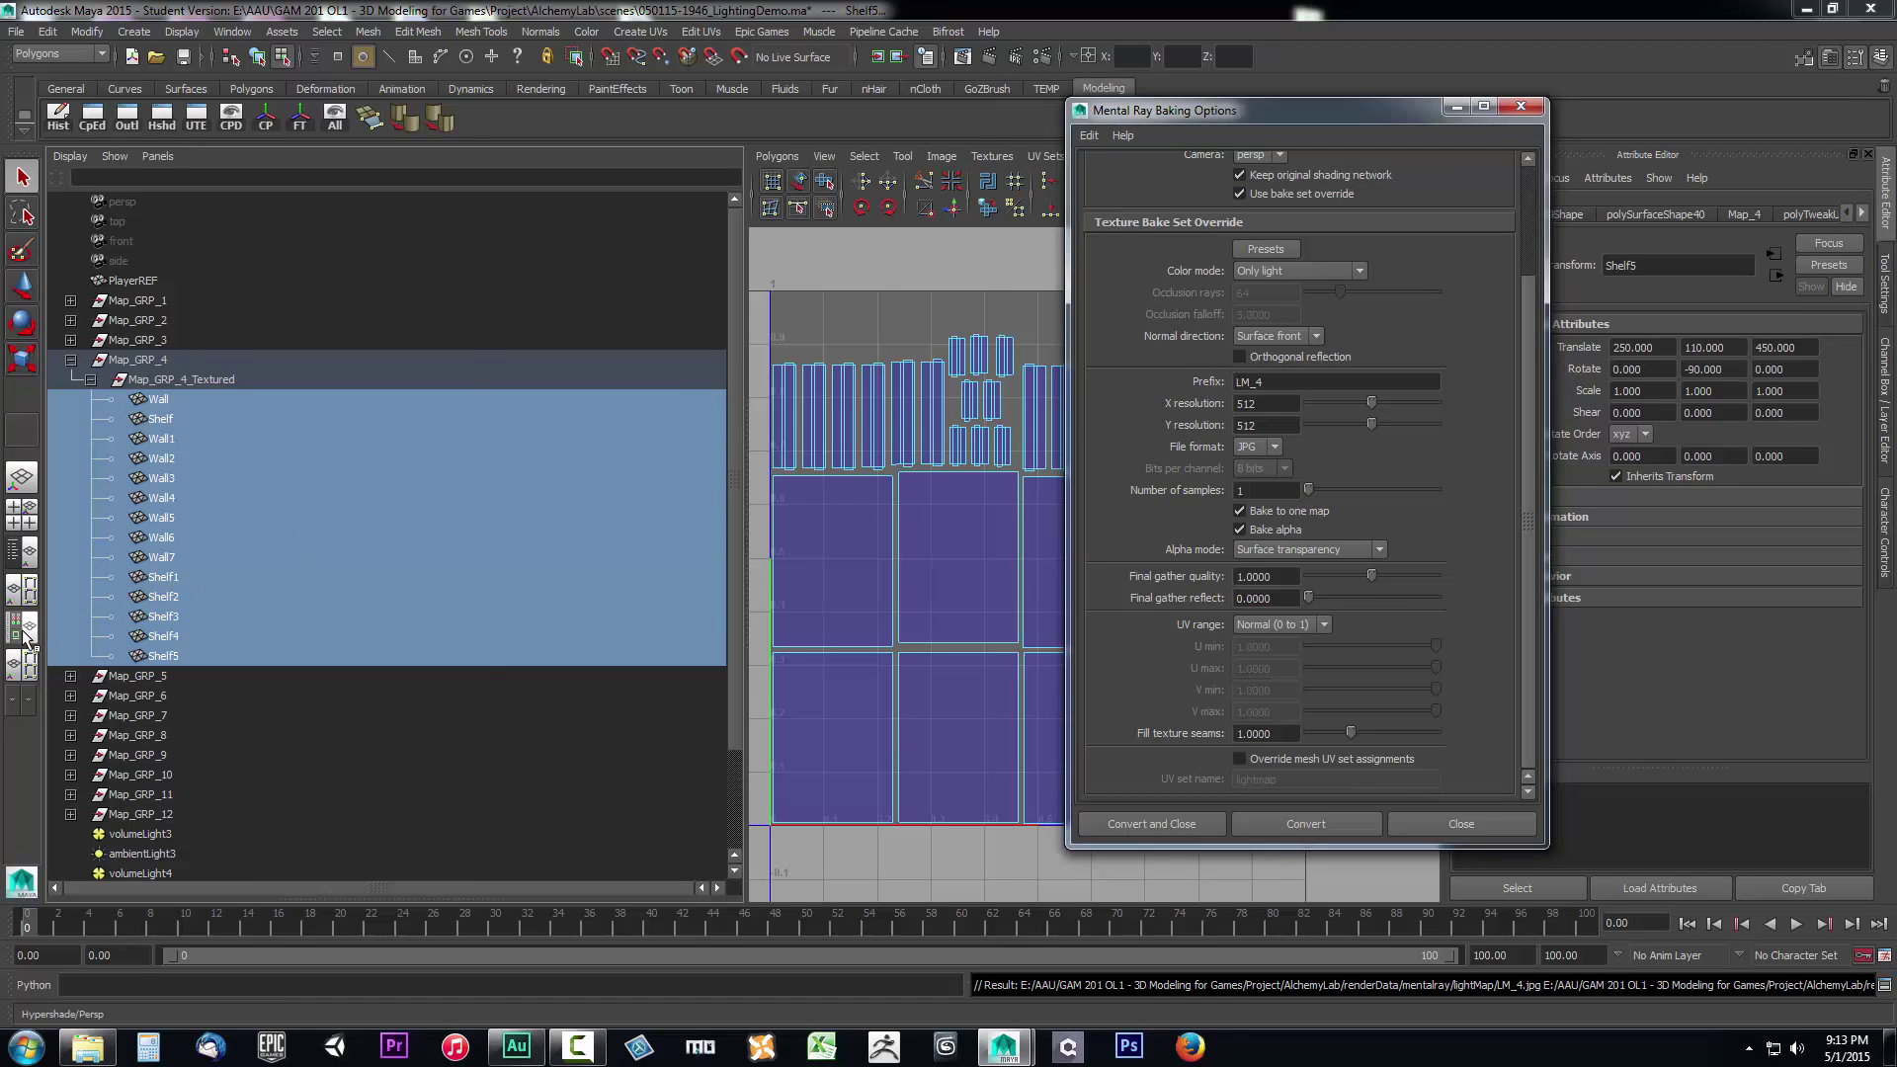
# Switch to the Hypershade/Persp layout and open the Outliner as a floating window clear of the Hypershade.
pyautogui.click(25, 639)
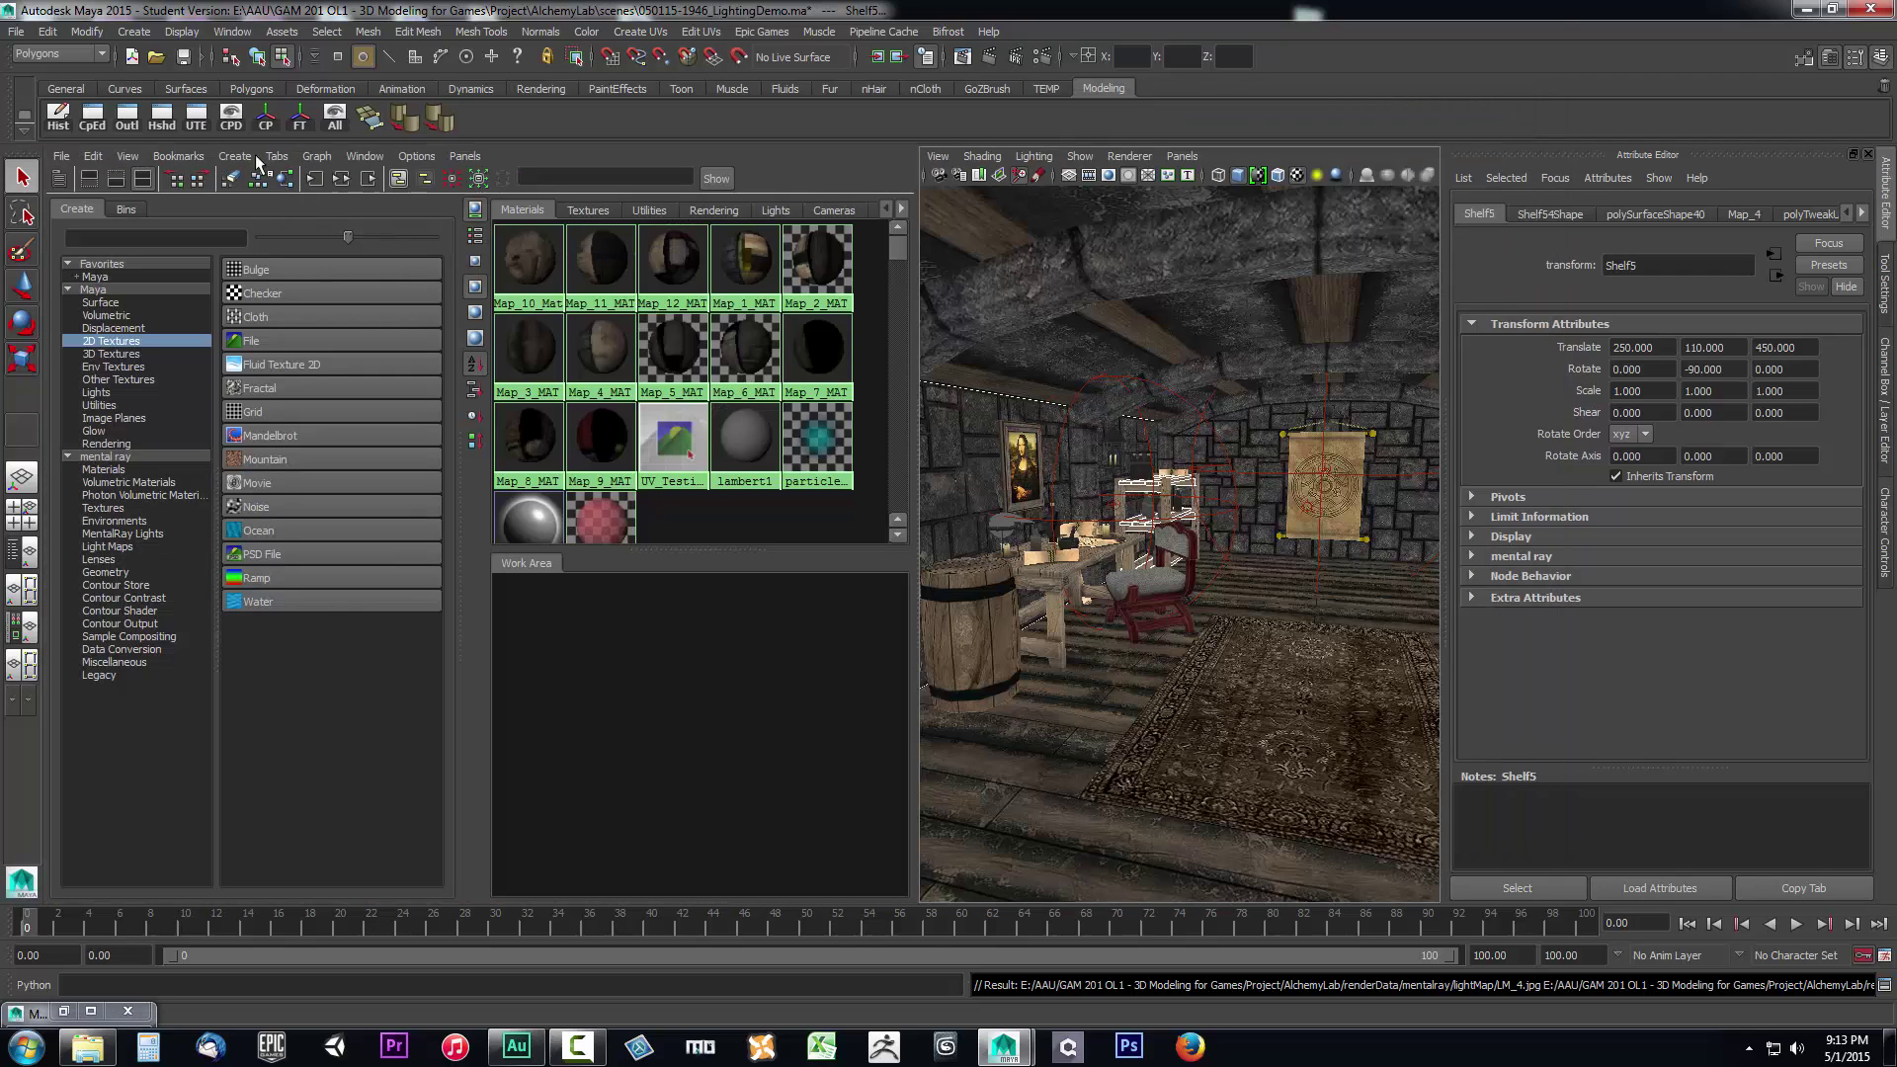
pyautogui.click(126, 119)
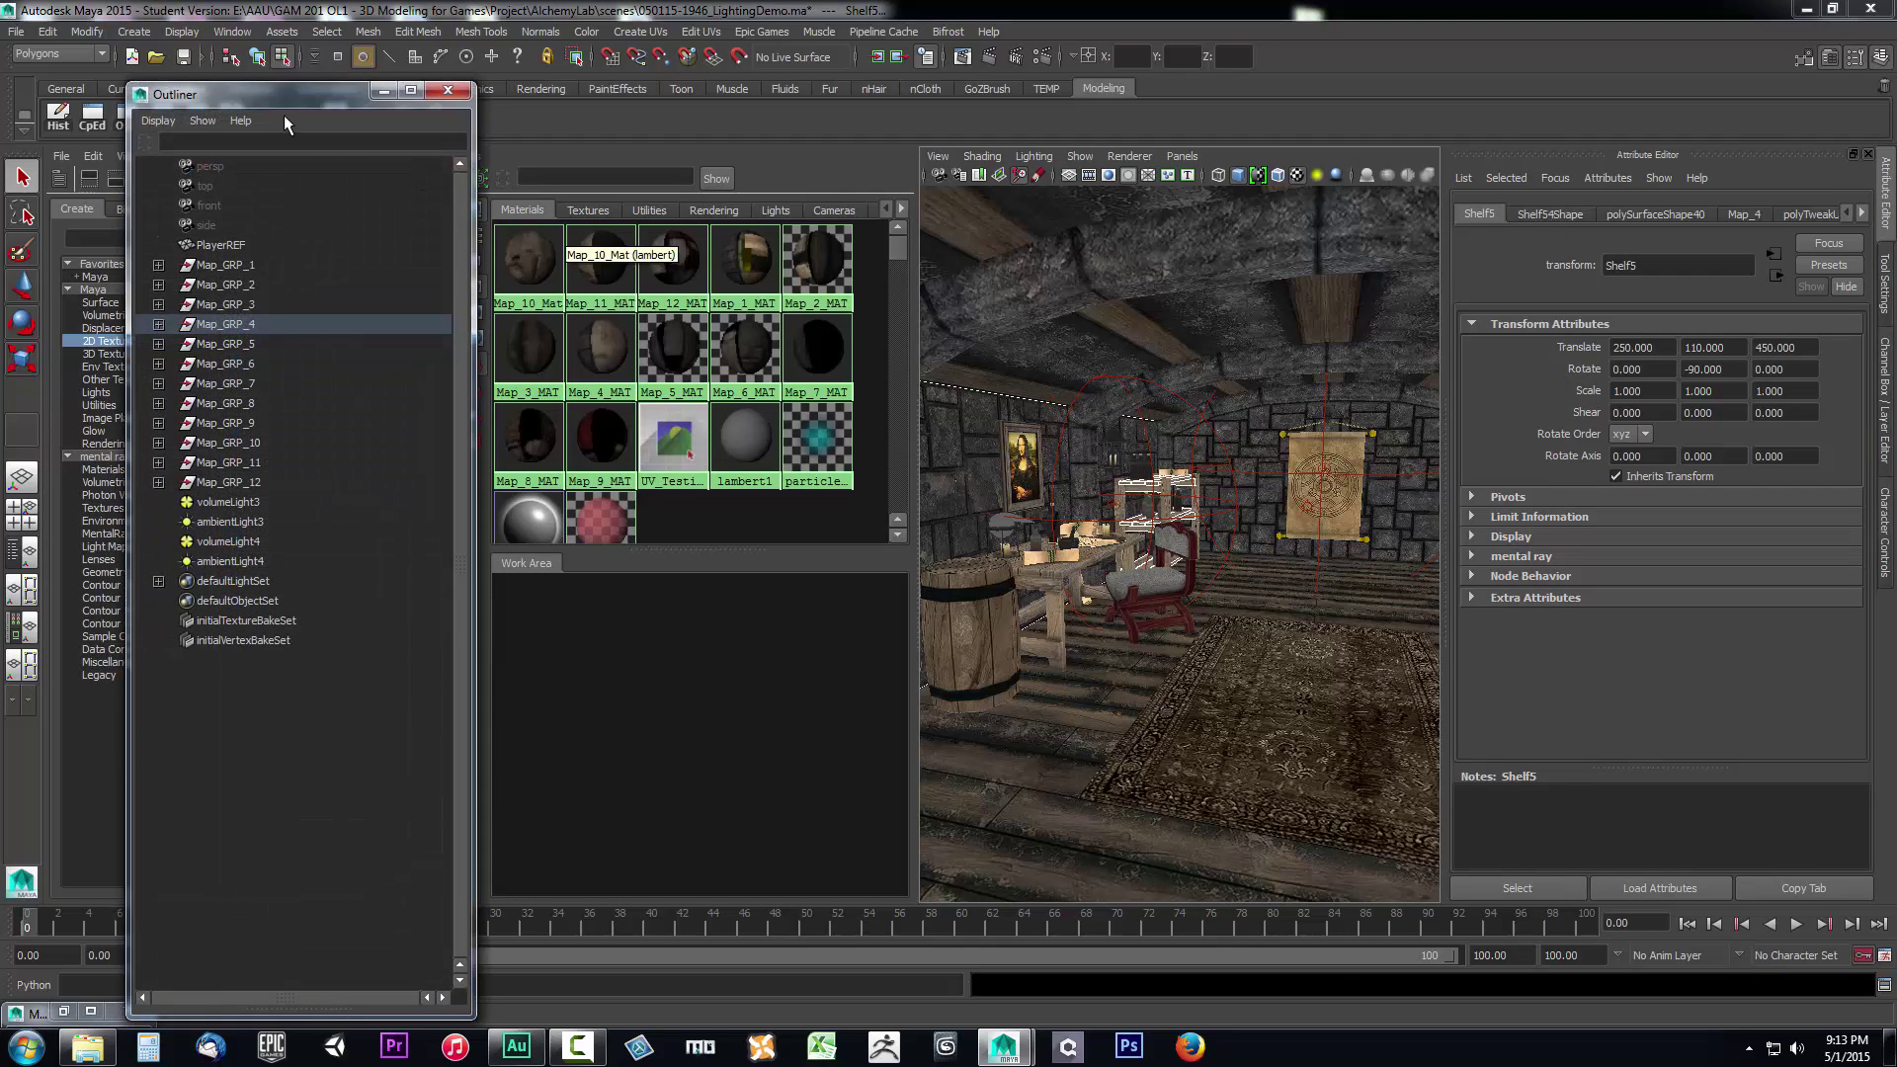
pyautogui.moveTo(283, 97); pyautogui.dragTo(1240, 77)
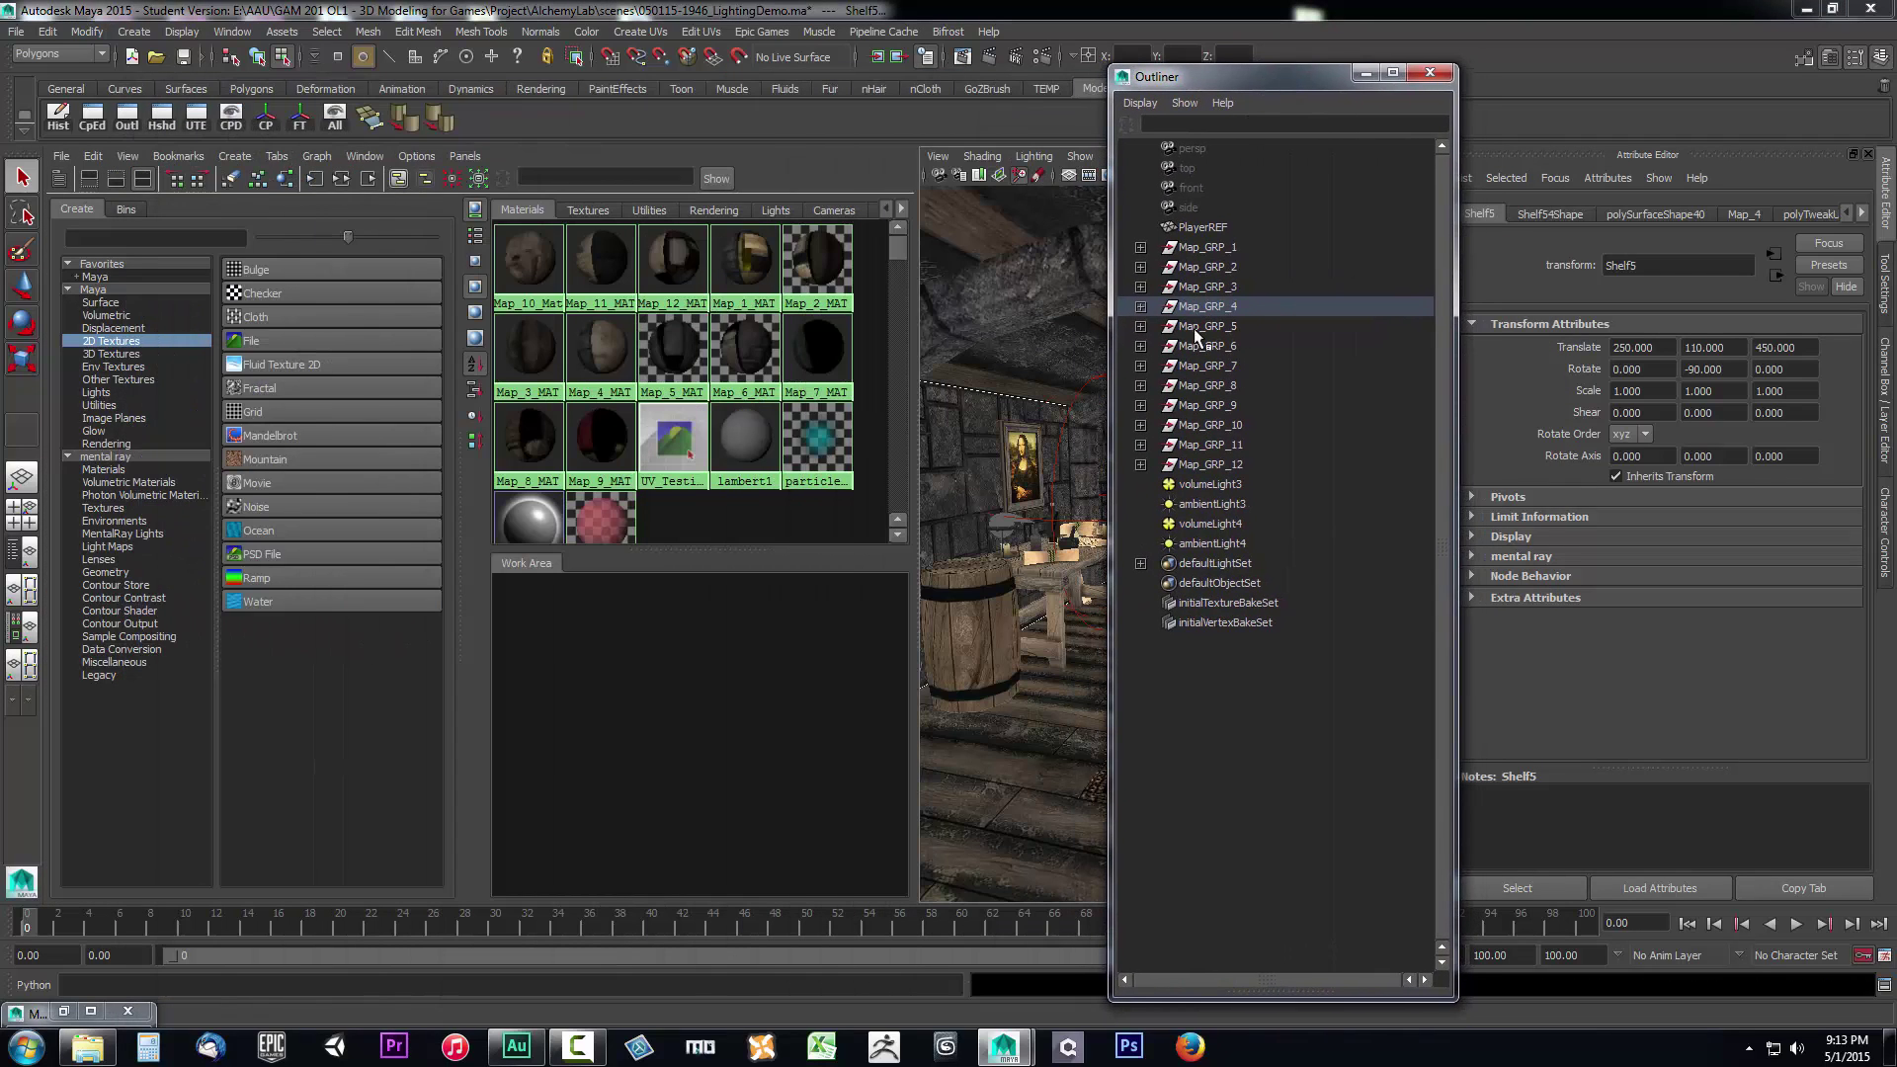
# Select the Map_4_MAT material and graph its input and output connections in the work area.
pyautogui.moveTo(1233, 305); pyautogui.dragTo(599, 374, button='middle')
pyautogui.click(599, 372)
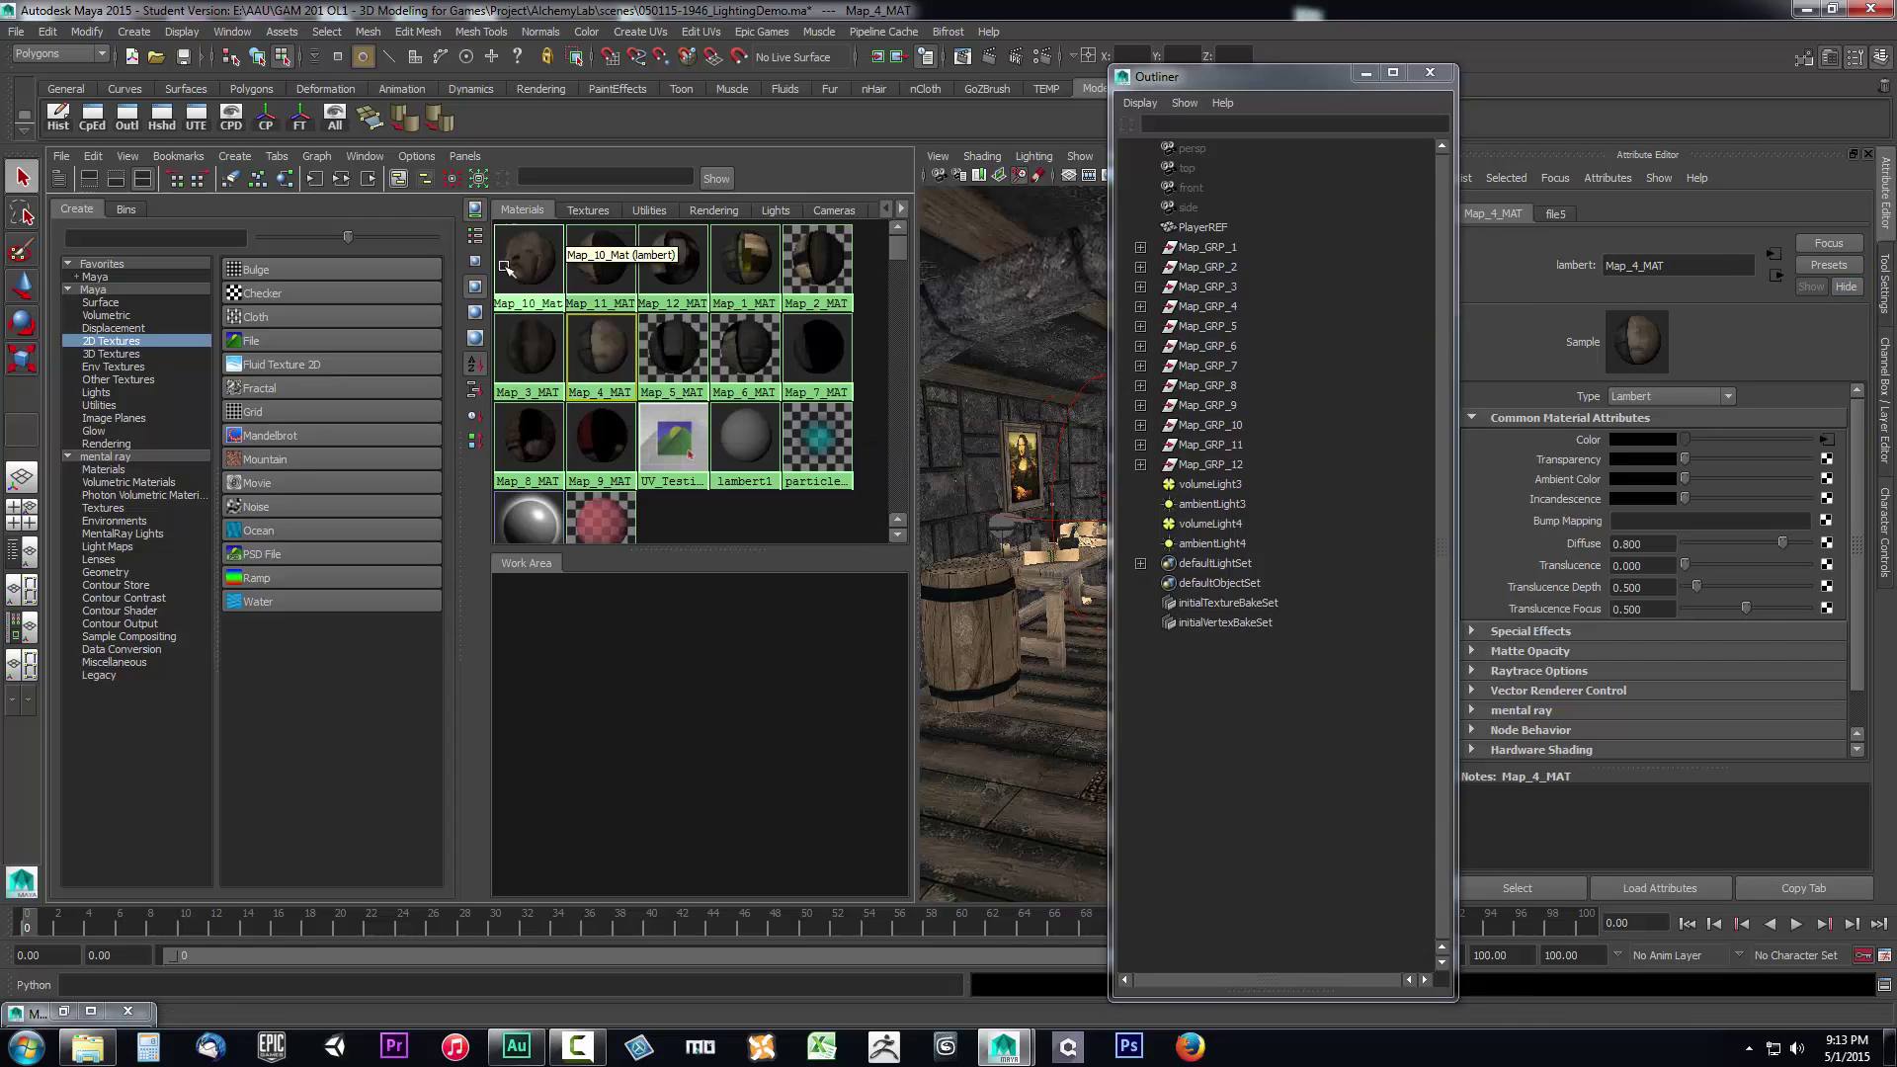
pyautogui.click(341, 179)
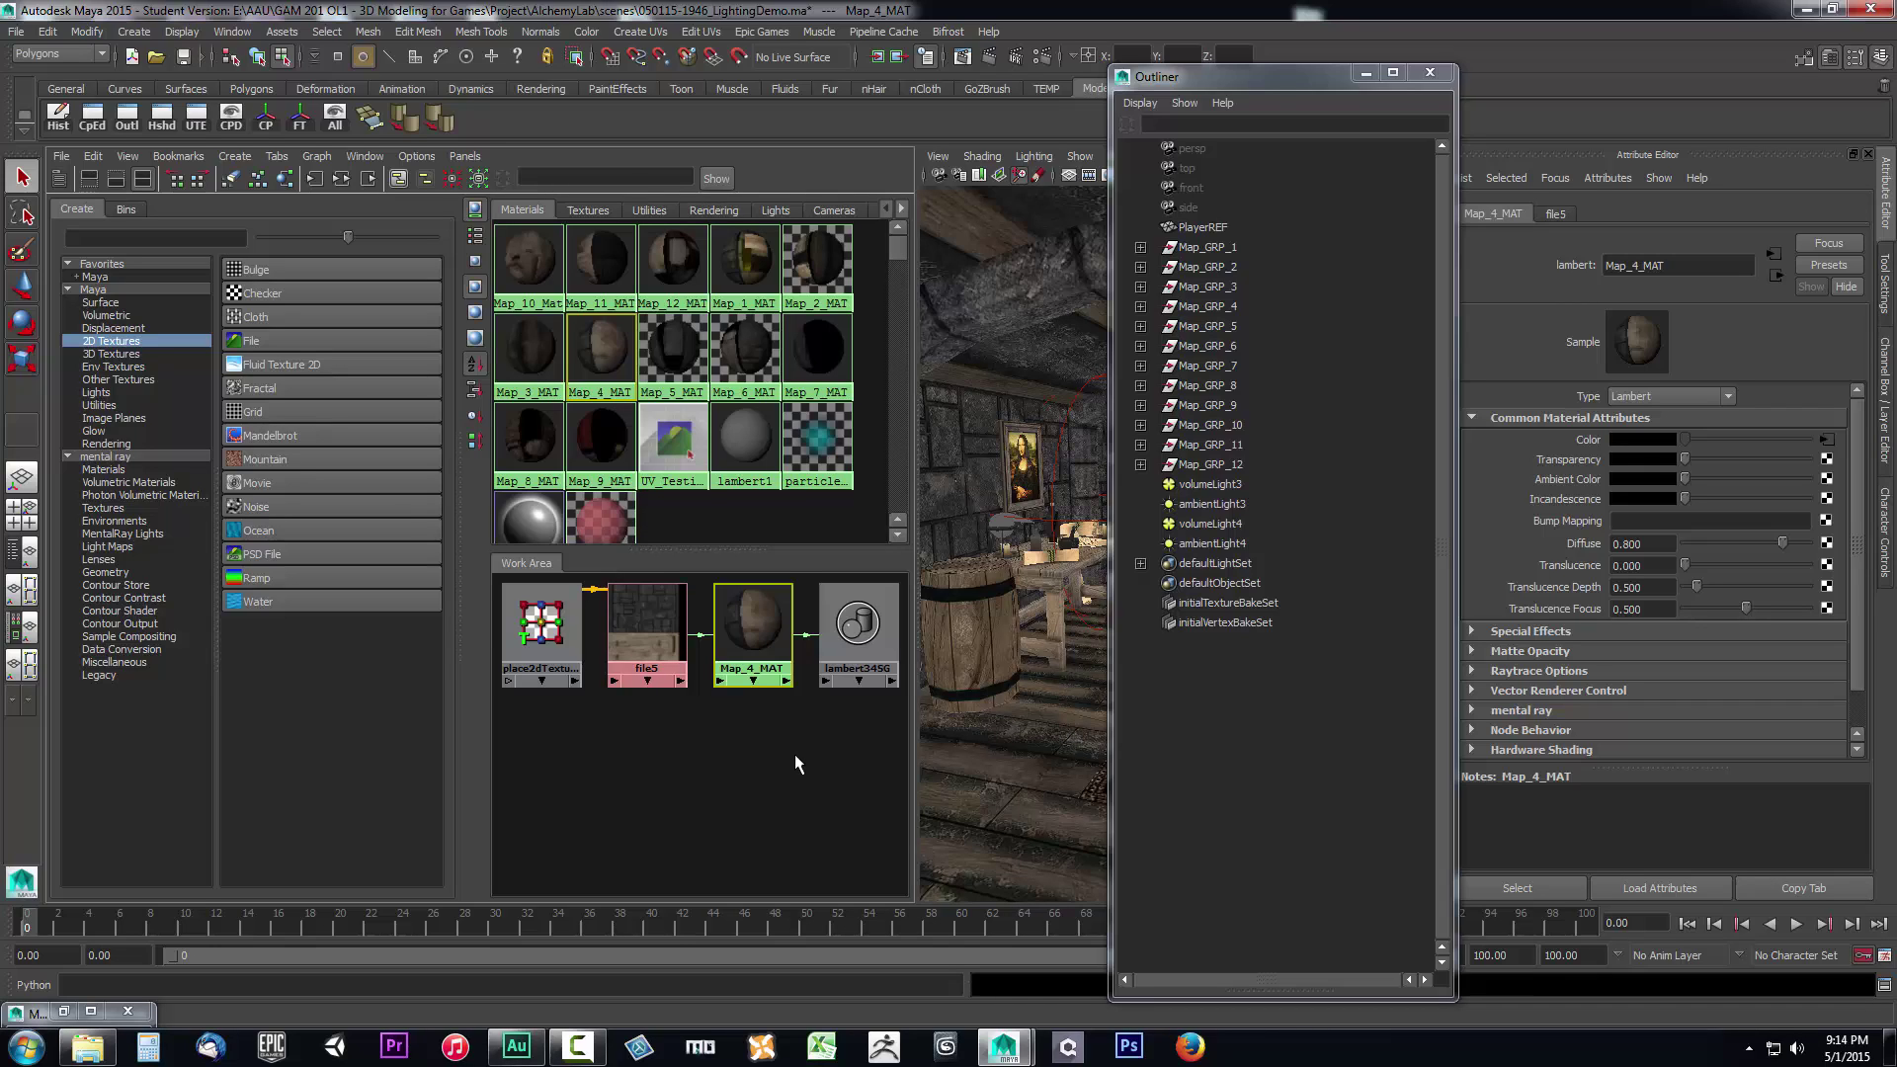
# Move Map_4_MAT and its shading group away from file5 and delete the connection between file5 and the material.
pyautogui.scroll(-3, 795, 755)
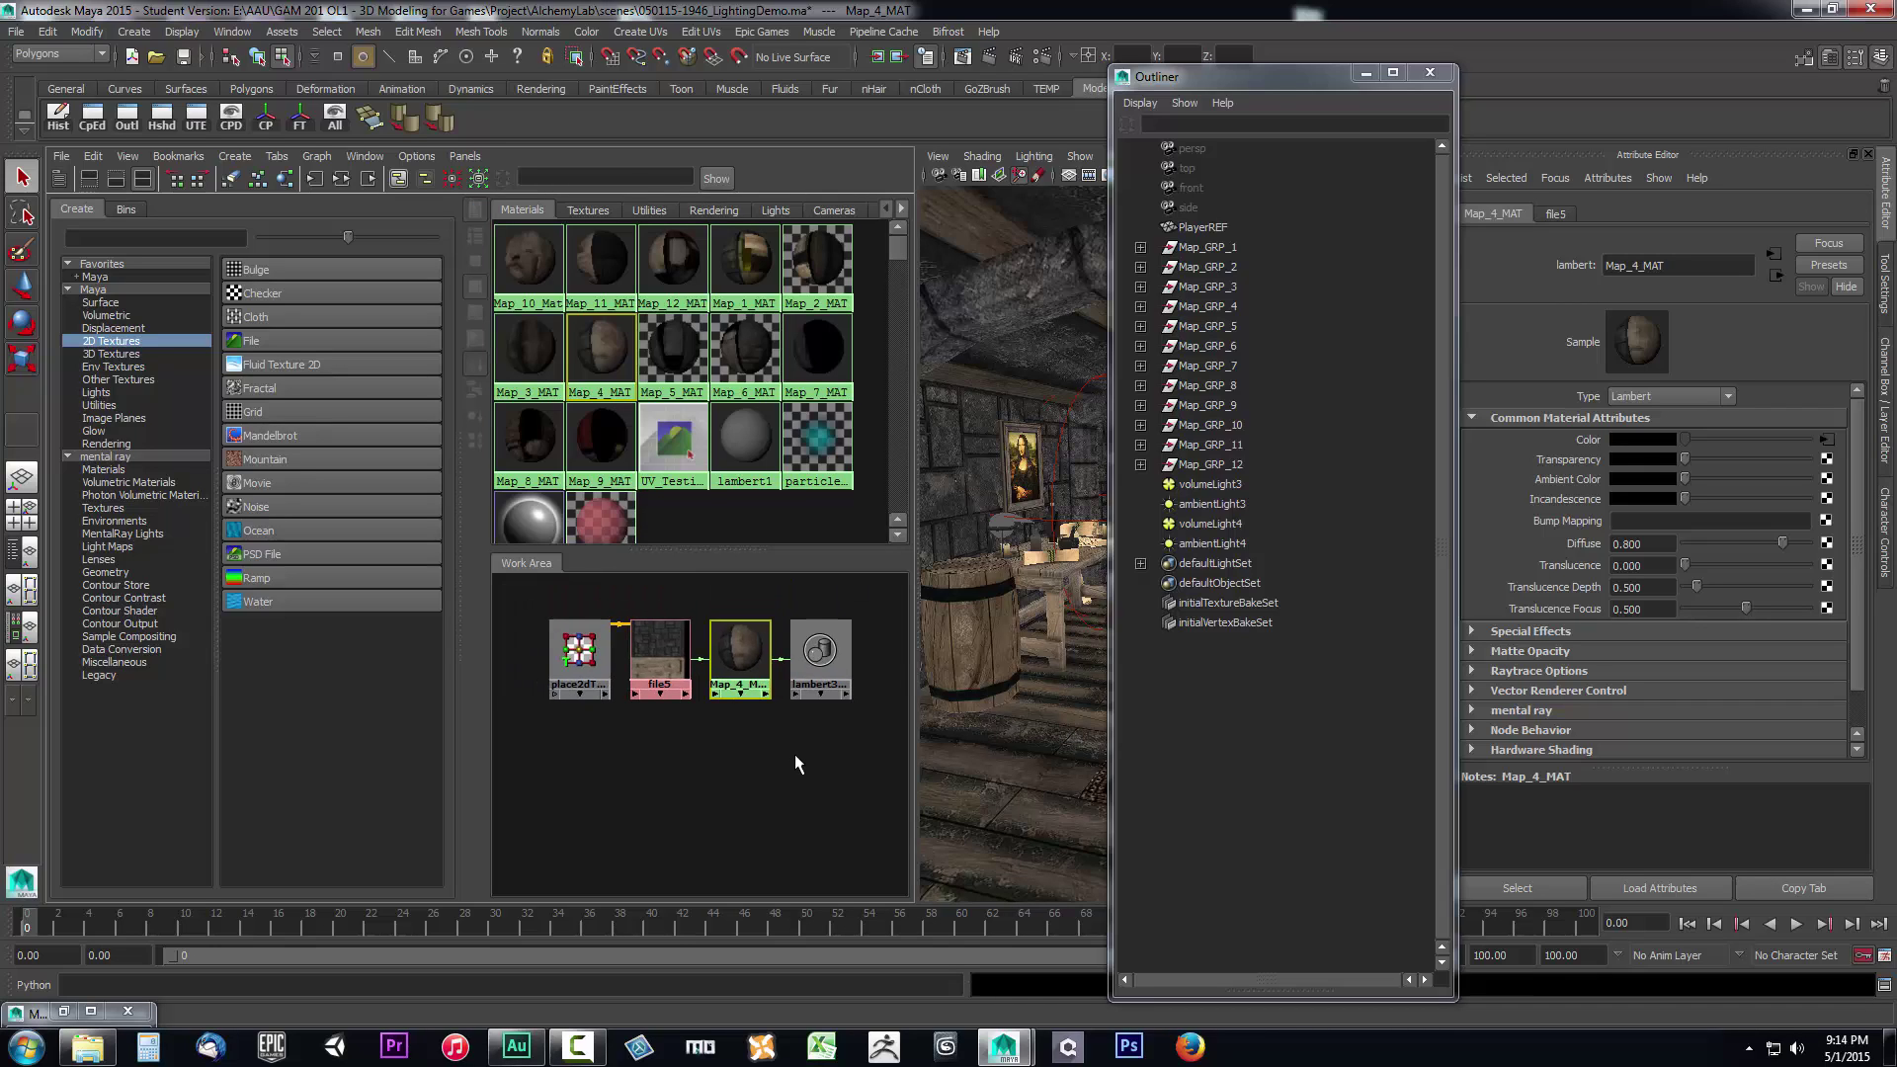
pyautogui.moveTo(797, 755)
pyautogui.keyDown('alt'); pyautogui.mouseDown(button='middle')
pyautogui.moveTo(766, 762)
pyautogui.moveTo(790, 771)
pyautogui.mouseUp(button='middle'); pyautogui.keyUp('alt')
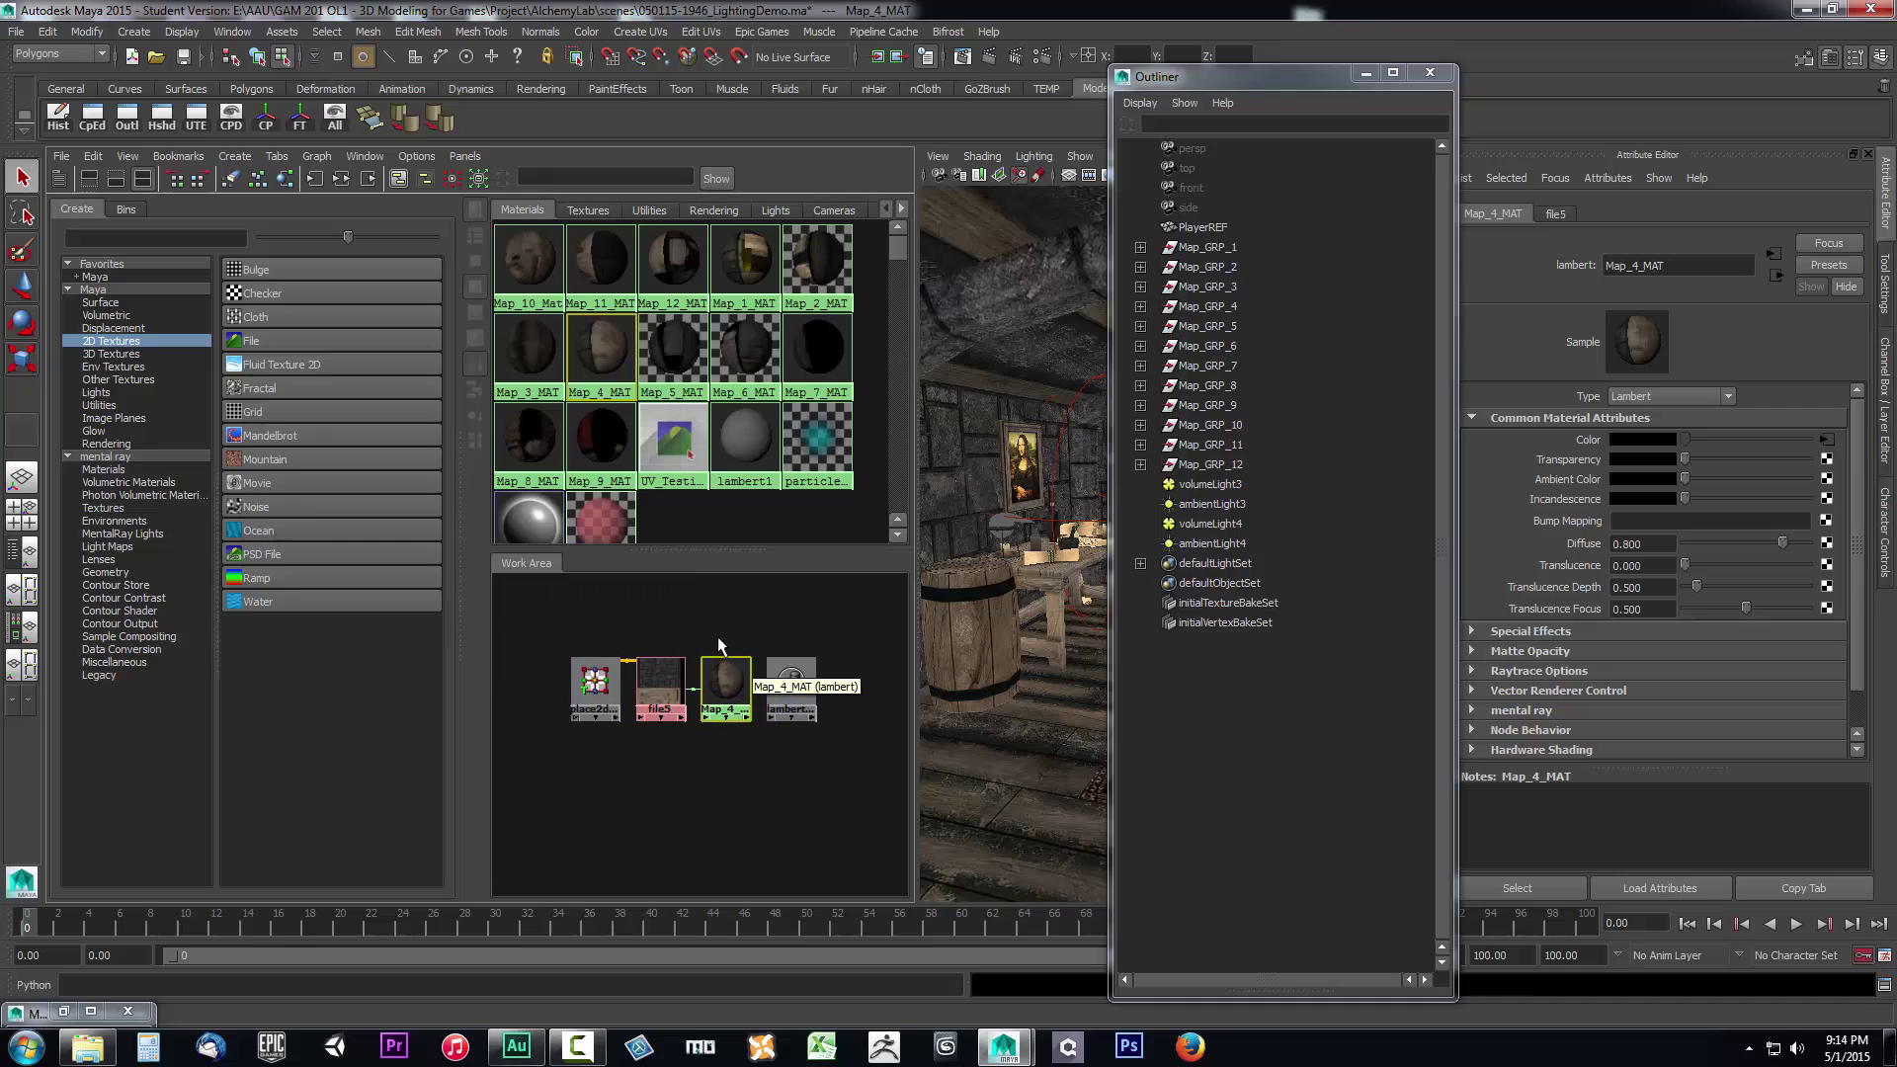
pyautogui.moveTo(709, 629); pyautogui.dragTo(832, 764)
pyautogui.moveTo(729, 678); pyautogui.dragTo(807, 678)
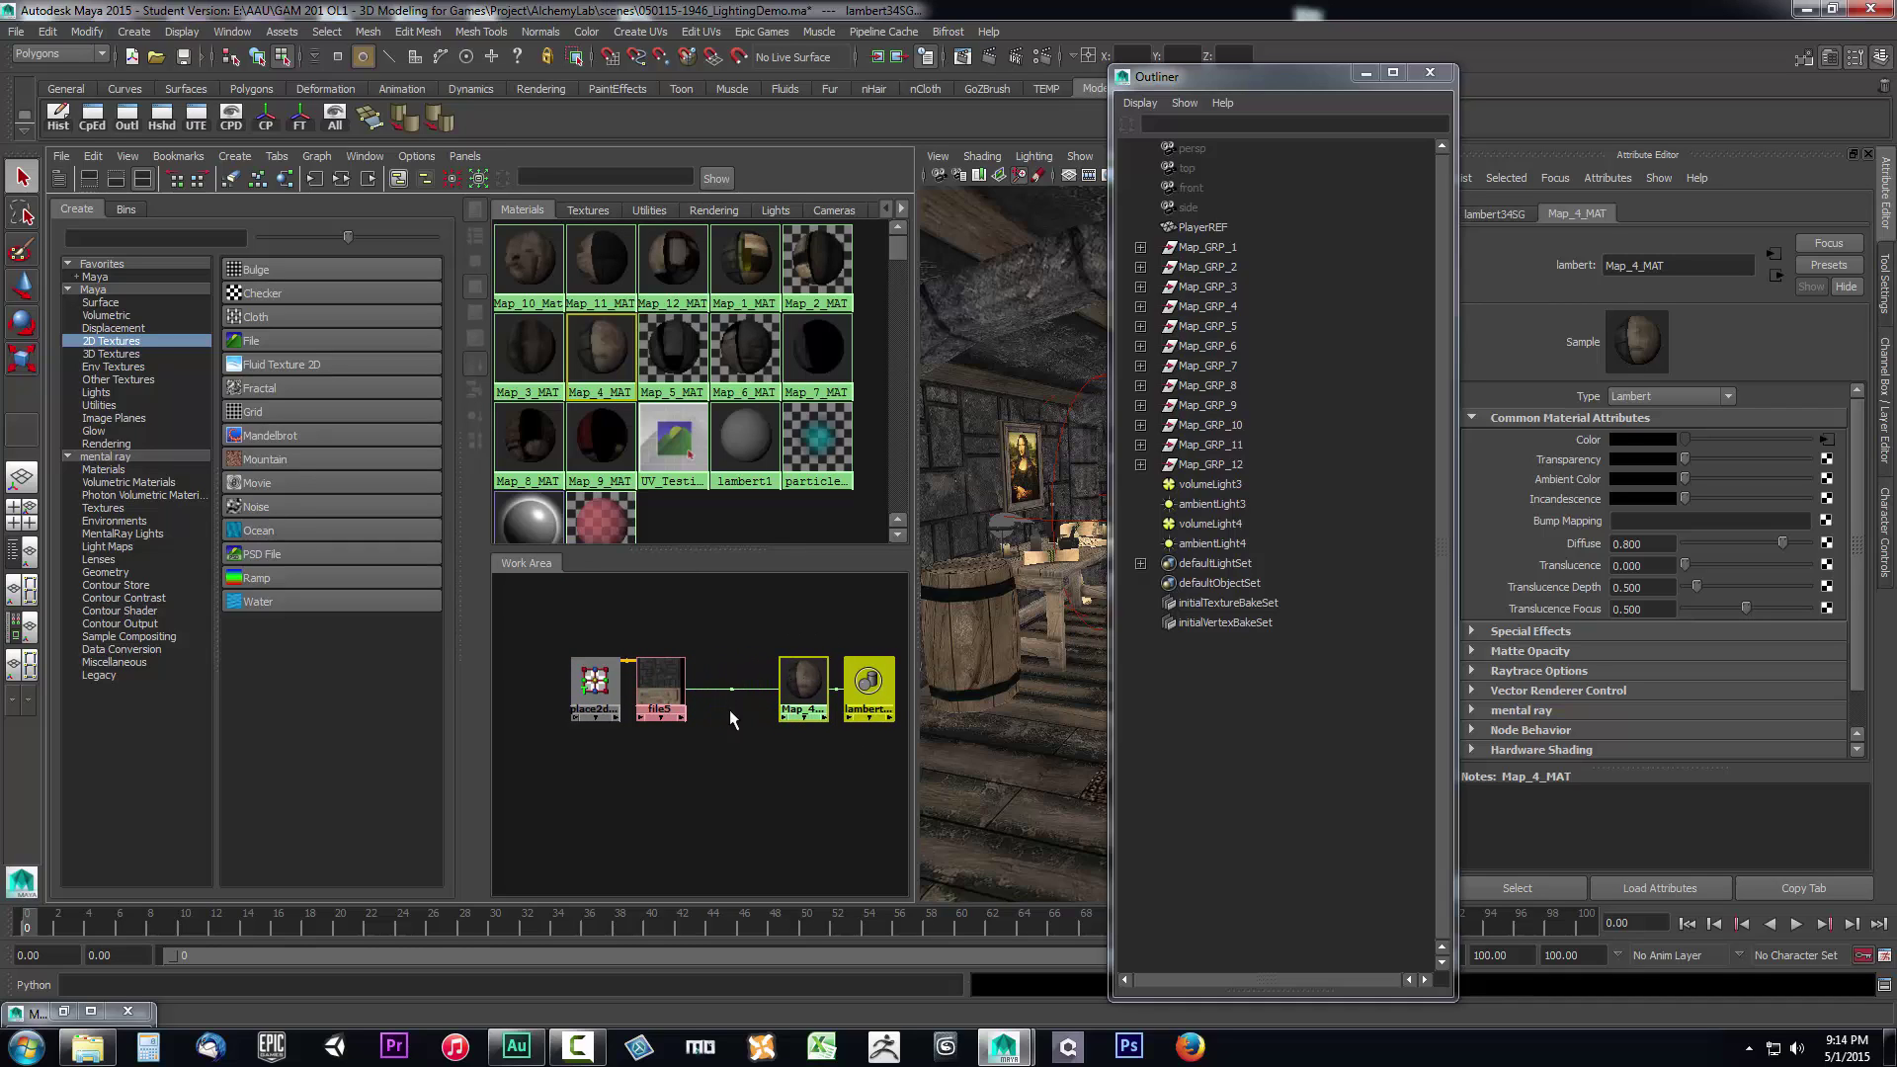
pyautogui.click(728, 711)
pyautogui.press('Delete')
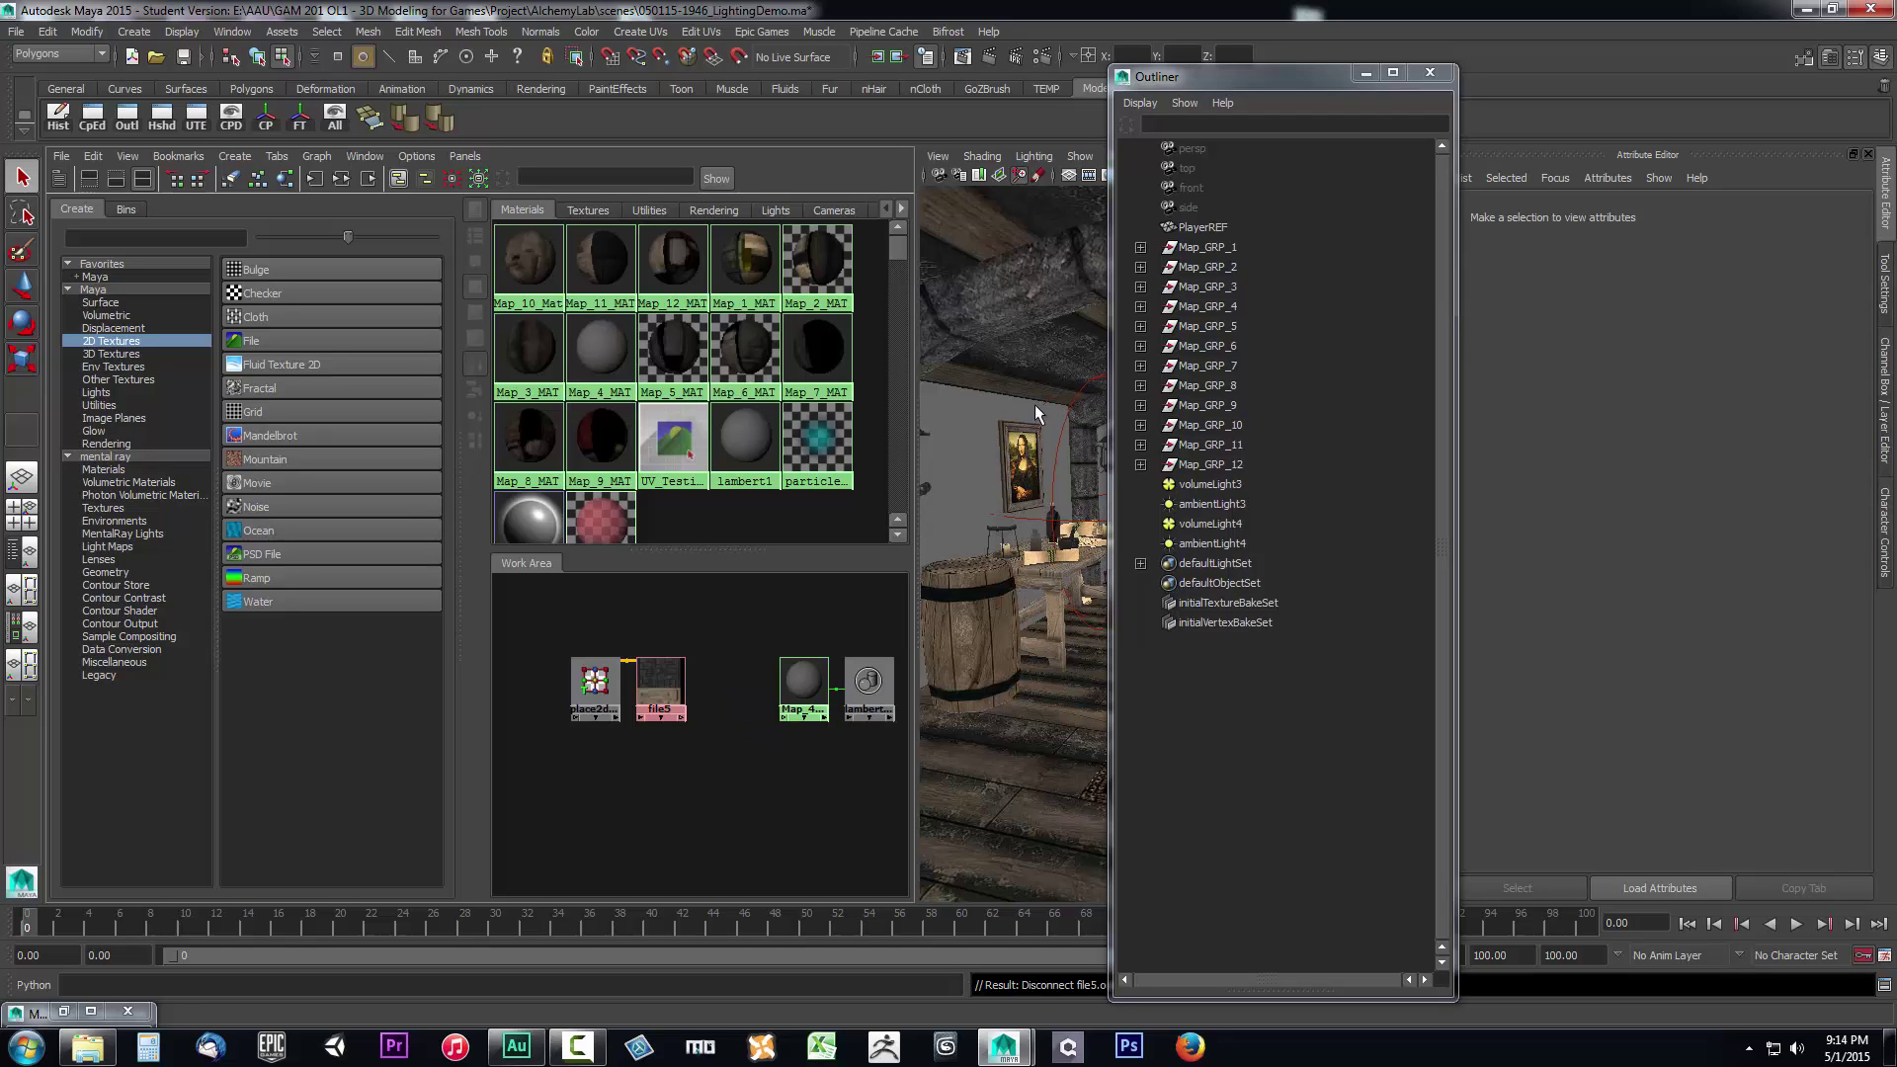
# Check the wall in the viewport and the existing textures, and create a new 2D File texture node.
pyautogui.moveTo(1270, 87); pyautogui.dragTo(1623, 105)
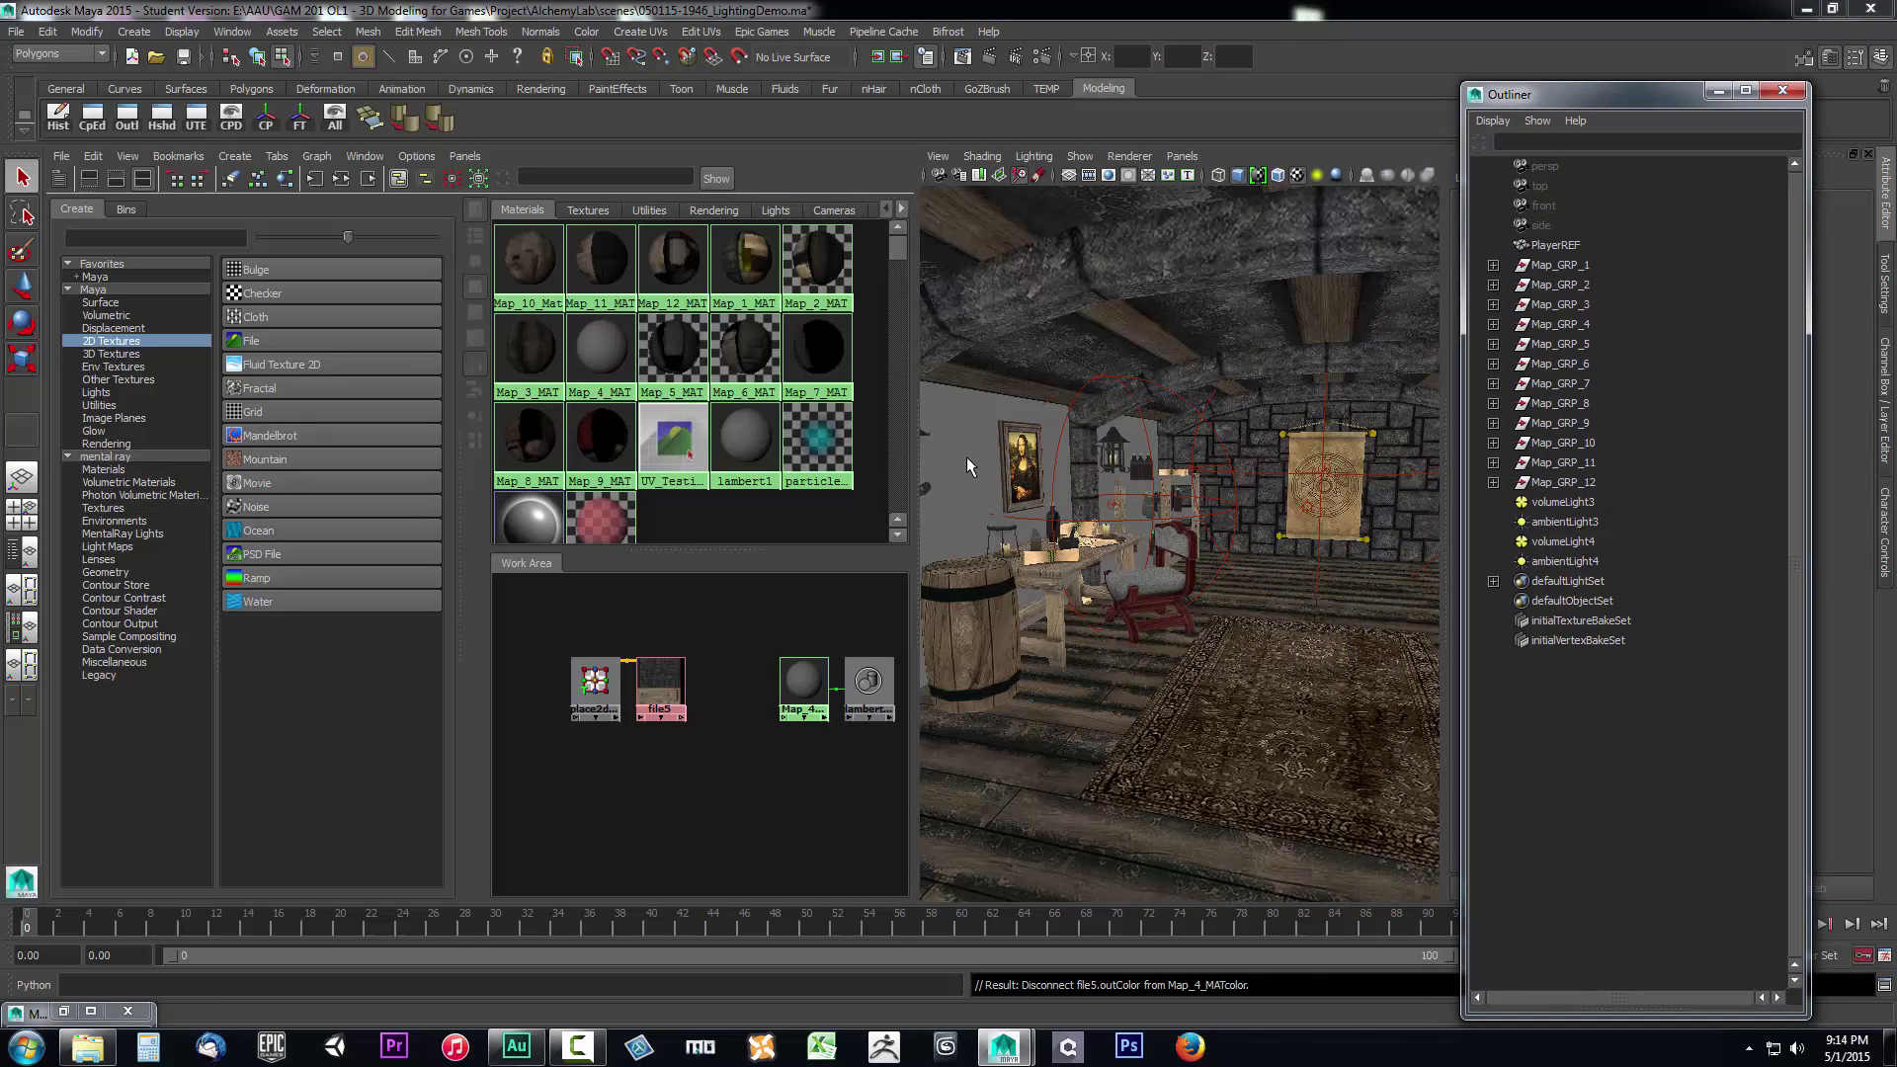
pyautogui.click(589, 209)
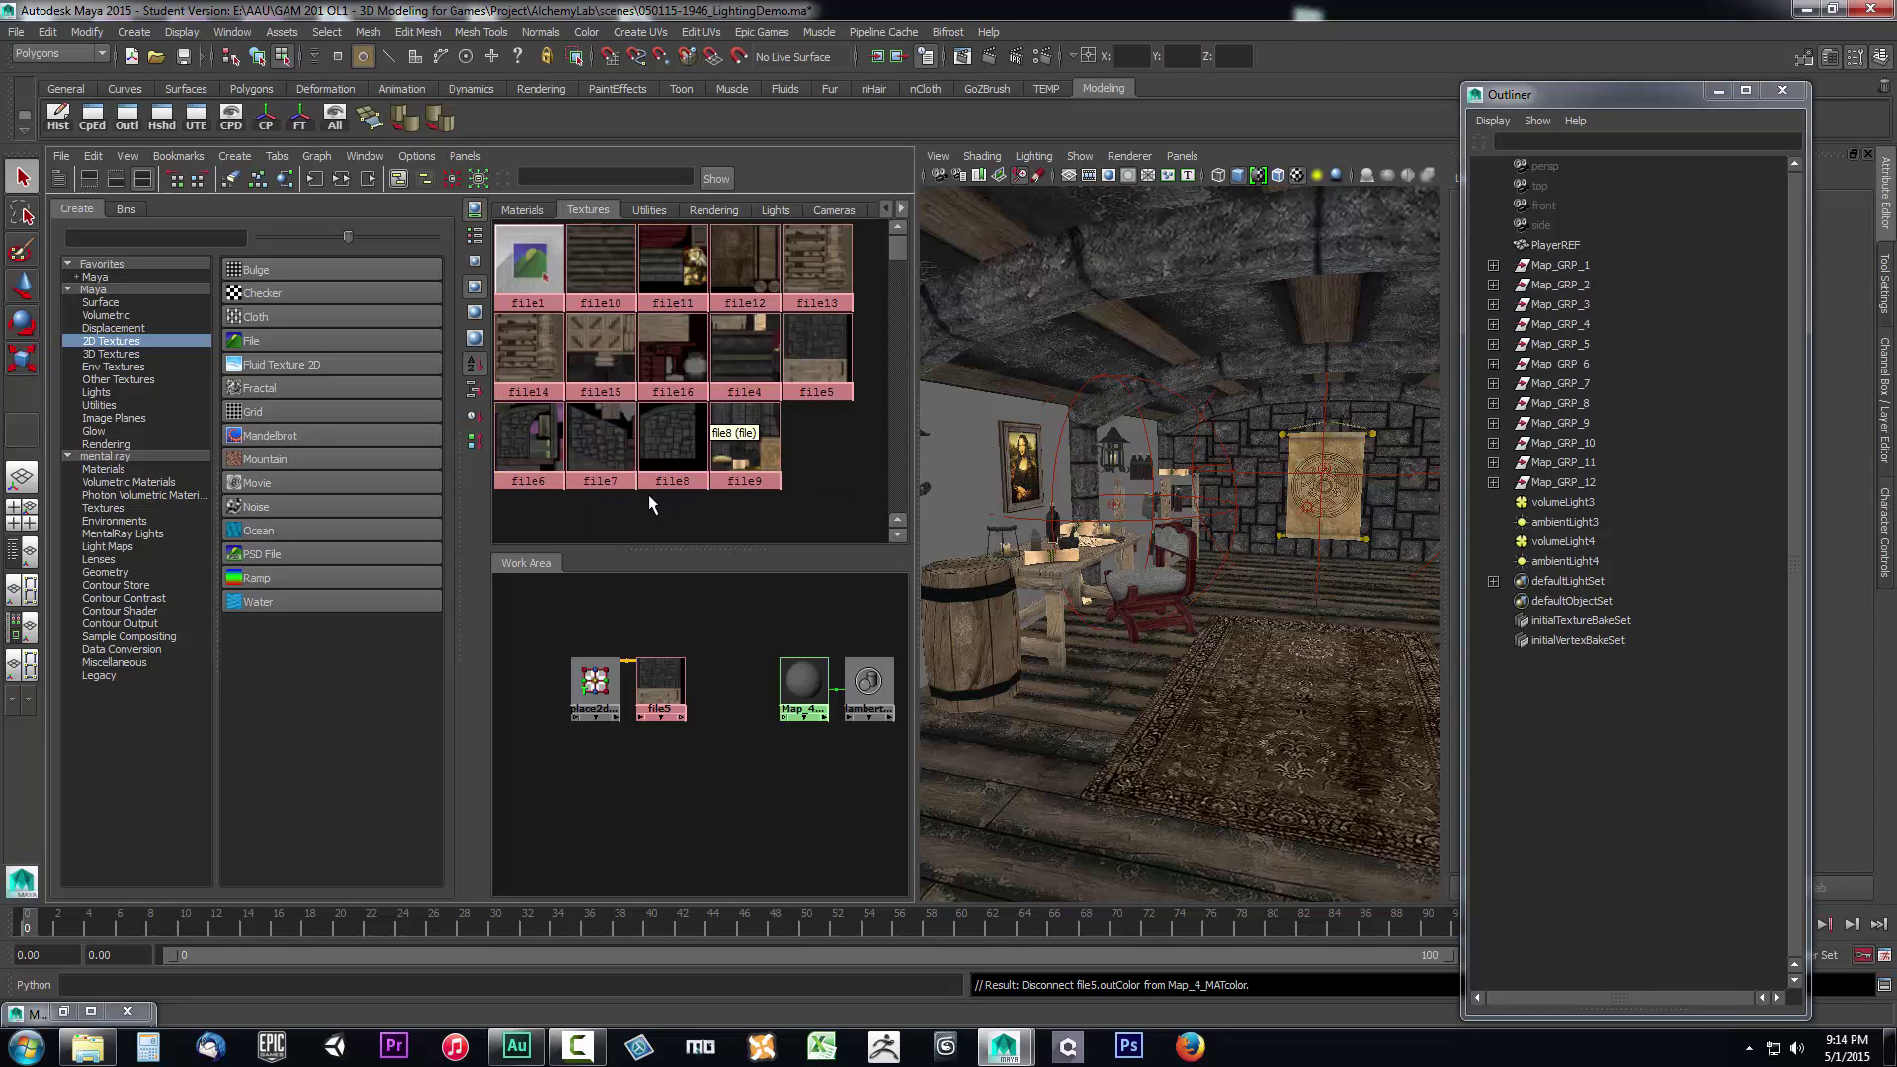
pyautogui.click(97, 340)
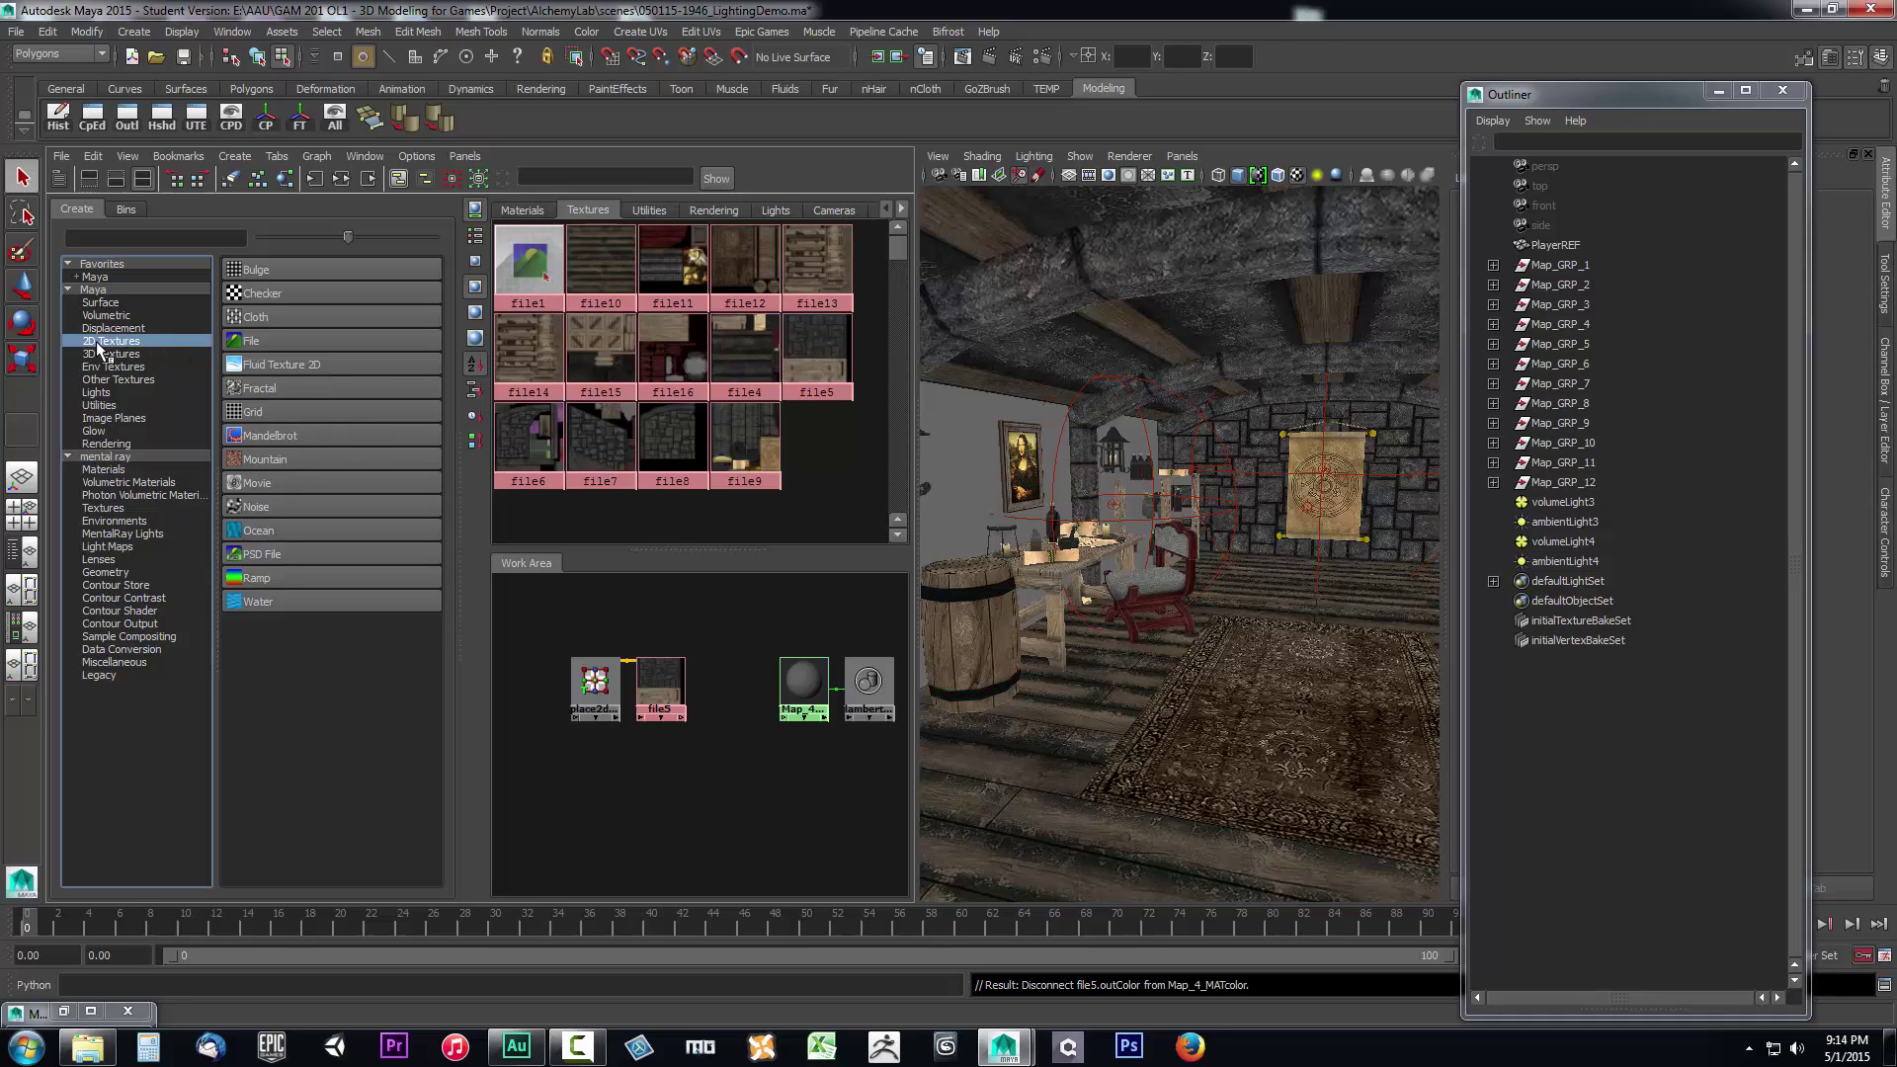
pyautogui.click(264, 340)
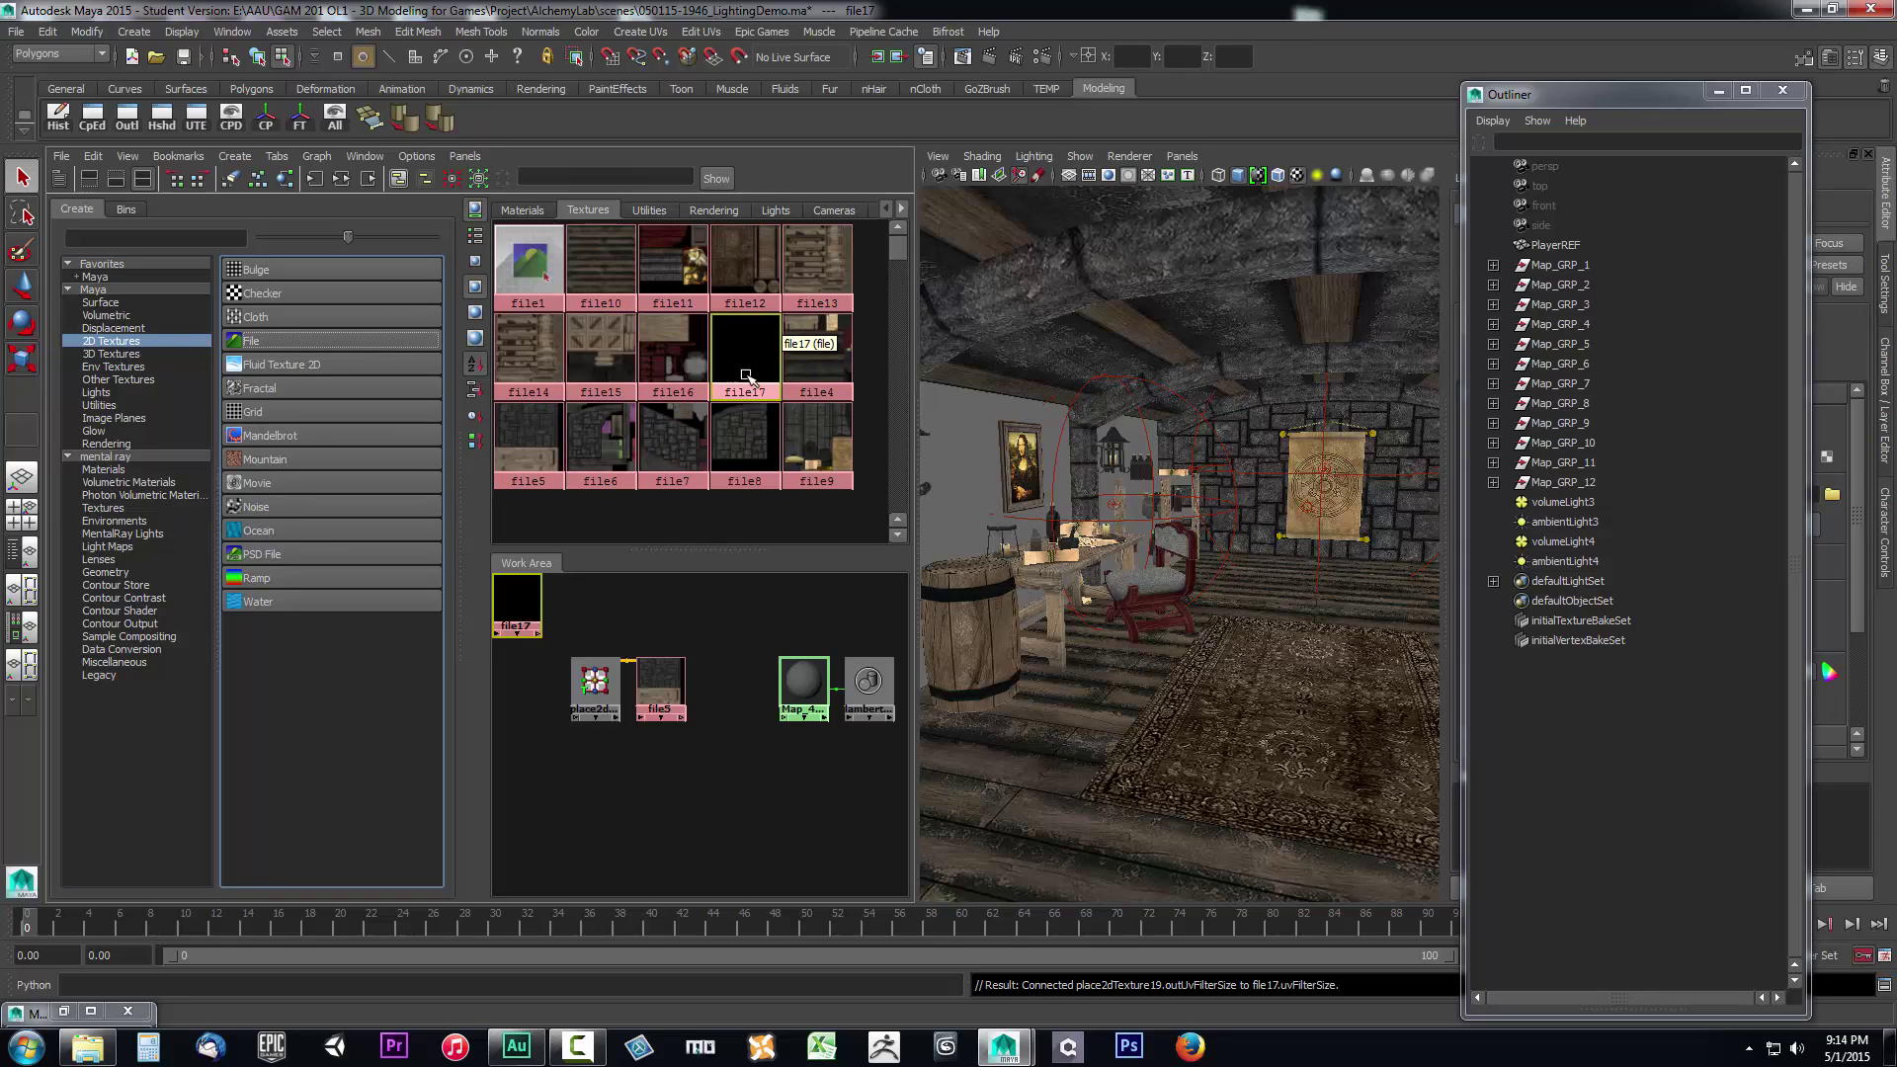
# Load LM_4.jpg from the project's renderData/mentalray/lightMap folder as the new file node's image.
pyautogui.moveTo(1604, 99); pyautogui.dragTo(1141, 117)
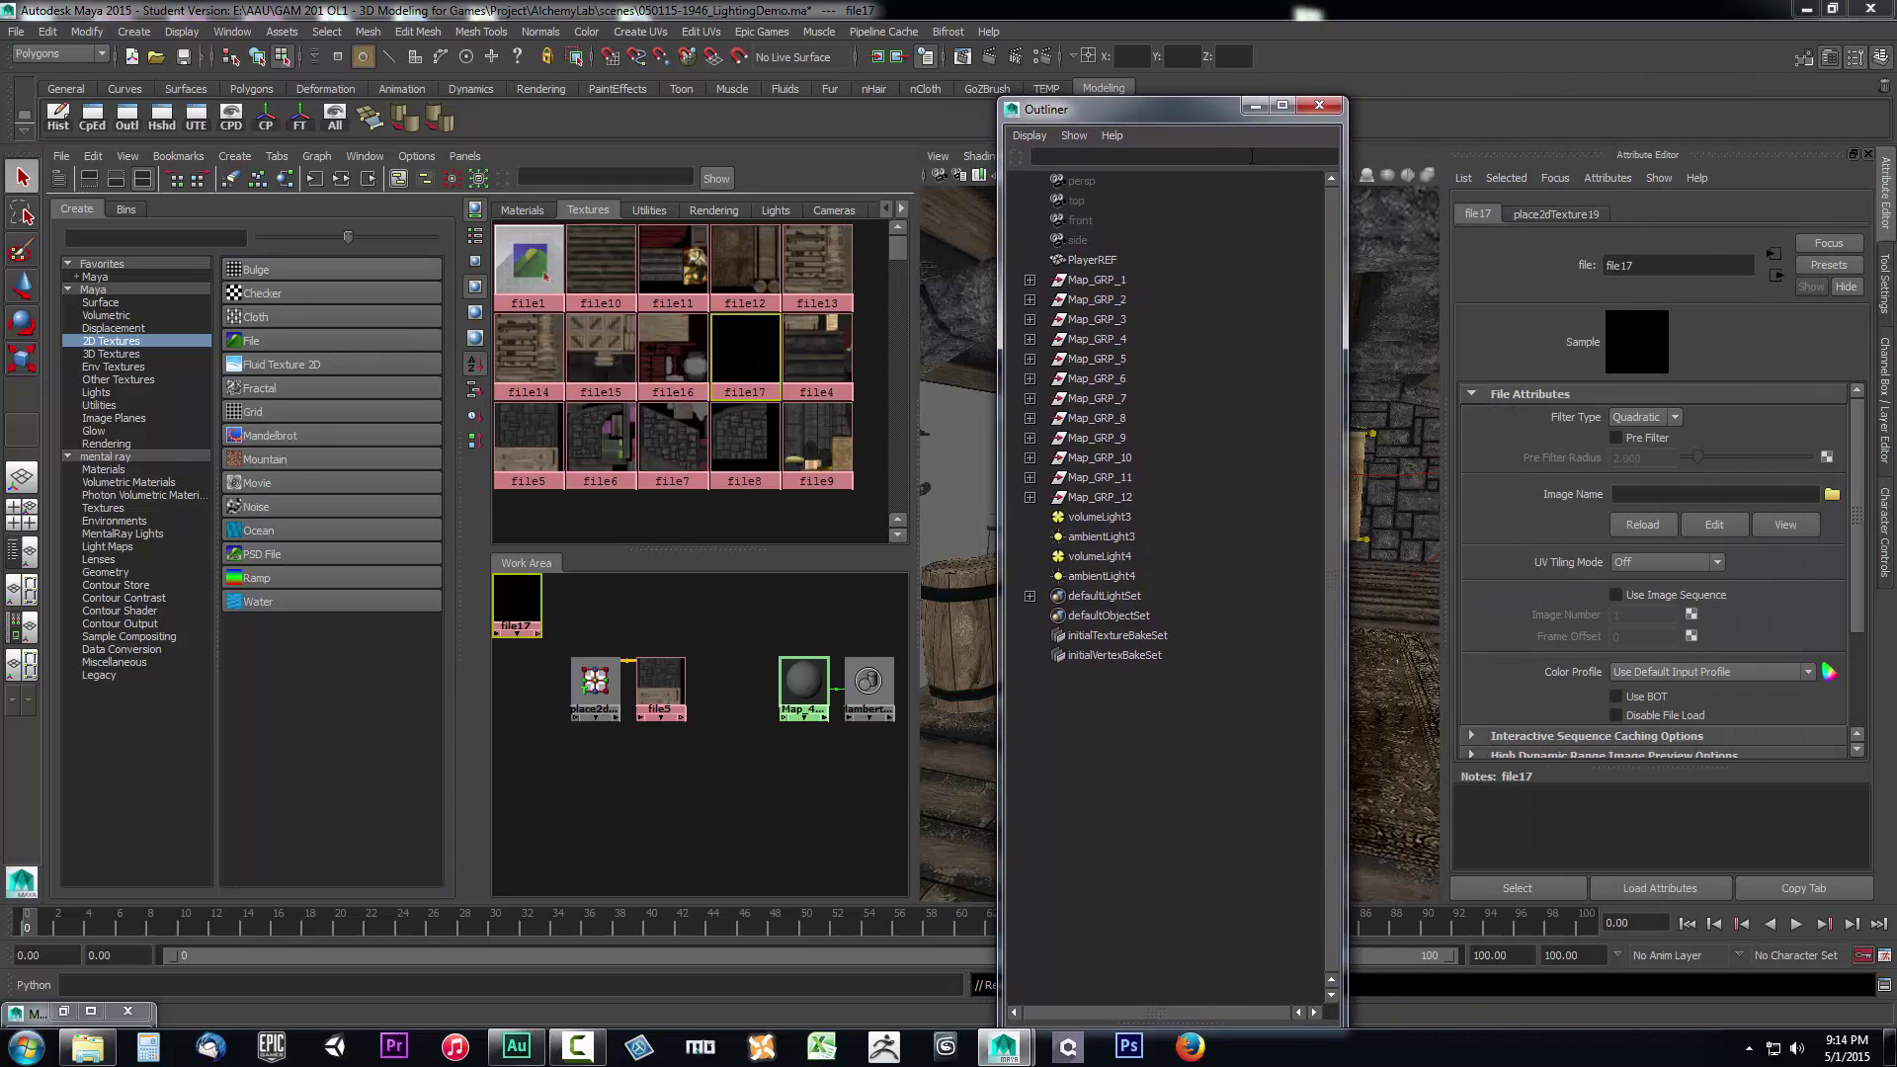
pyautogui.click(1832, 494)
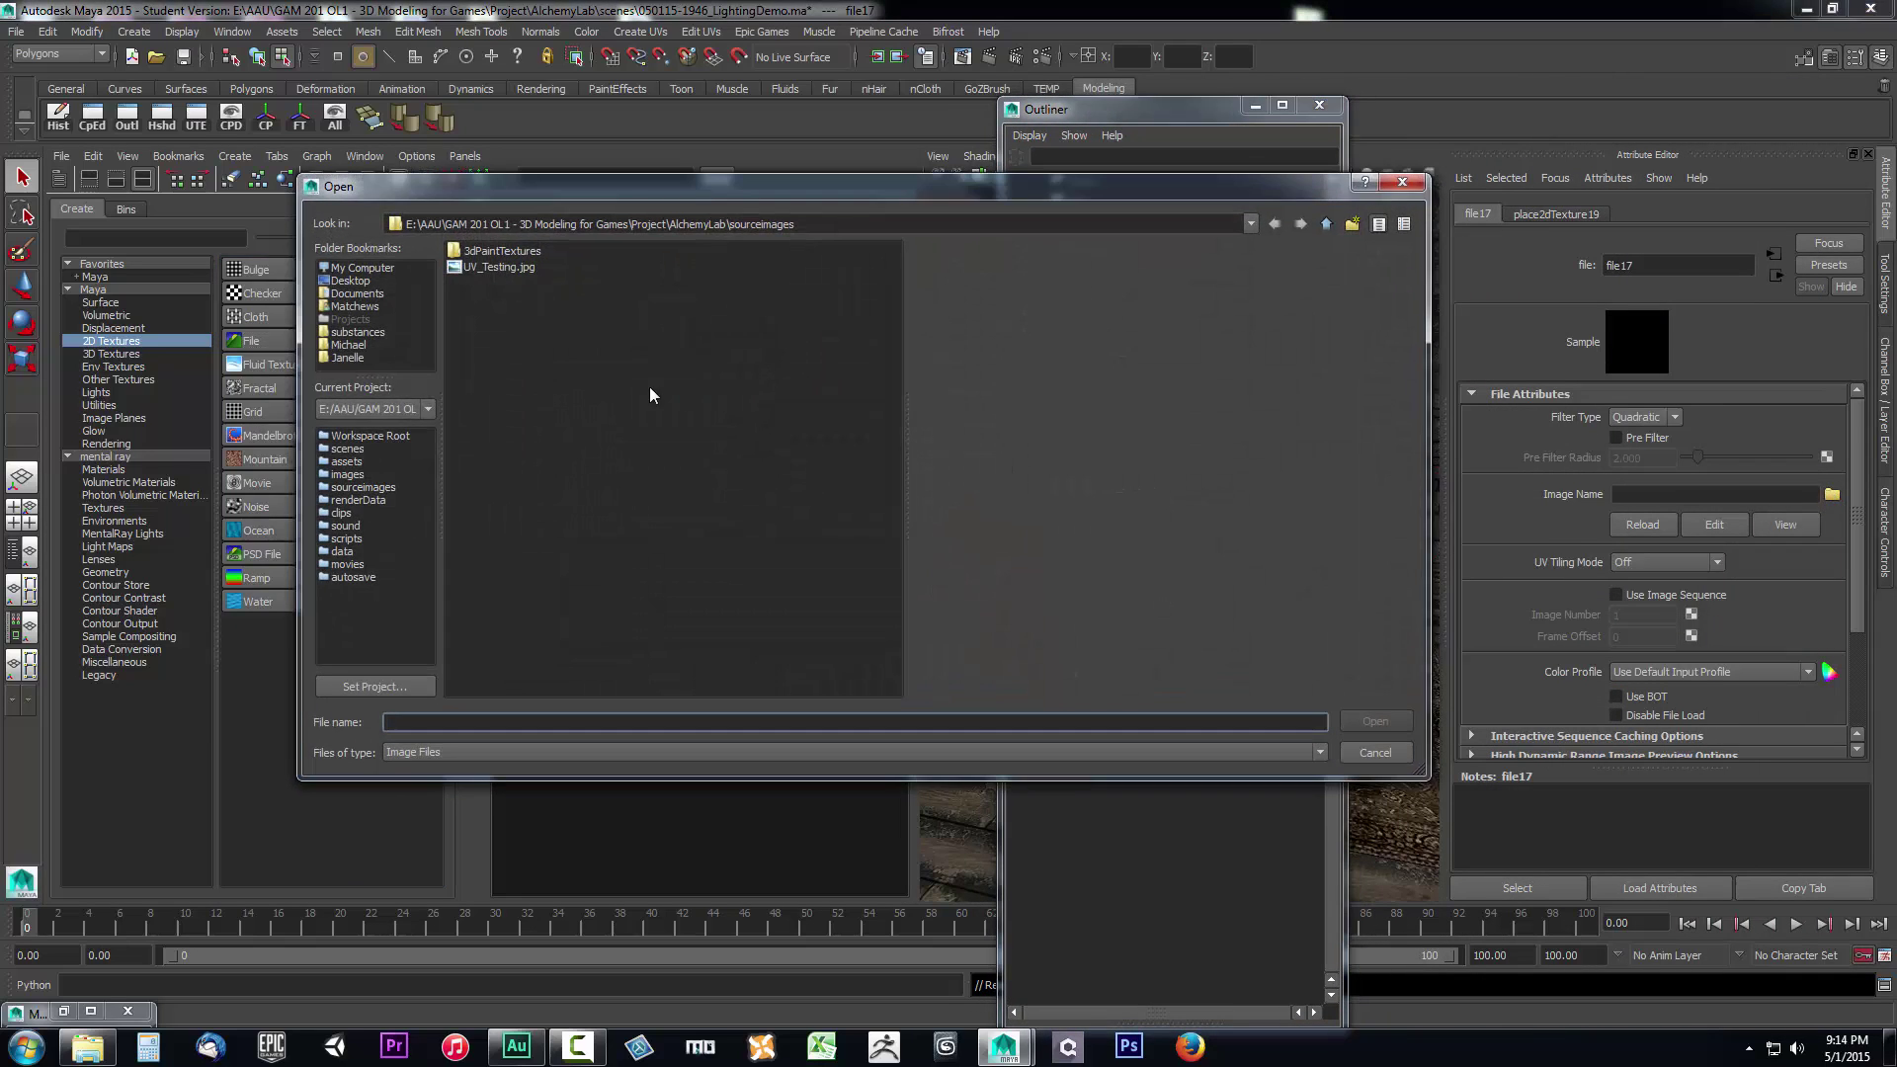
pyautogui.click(357, 500)
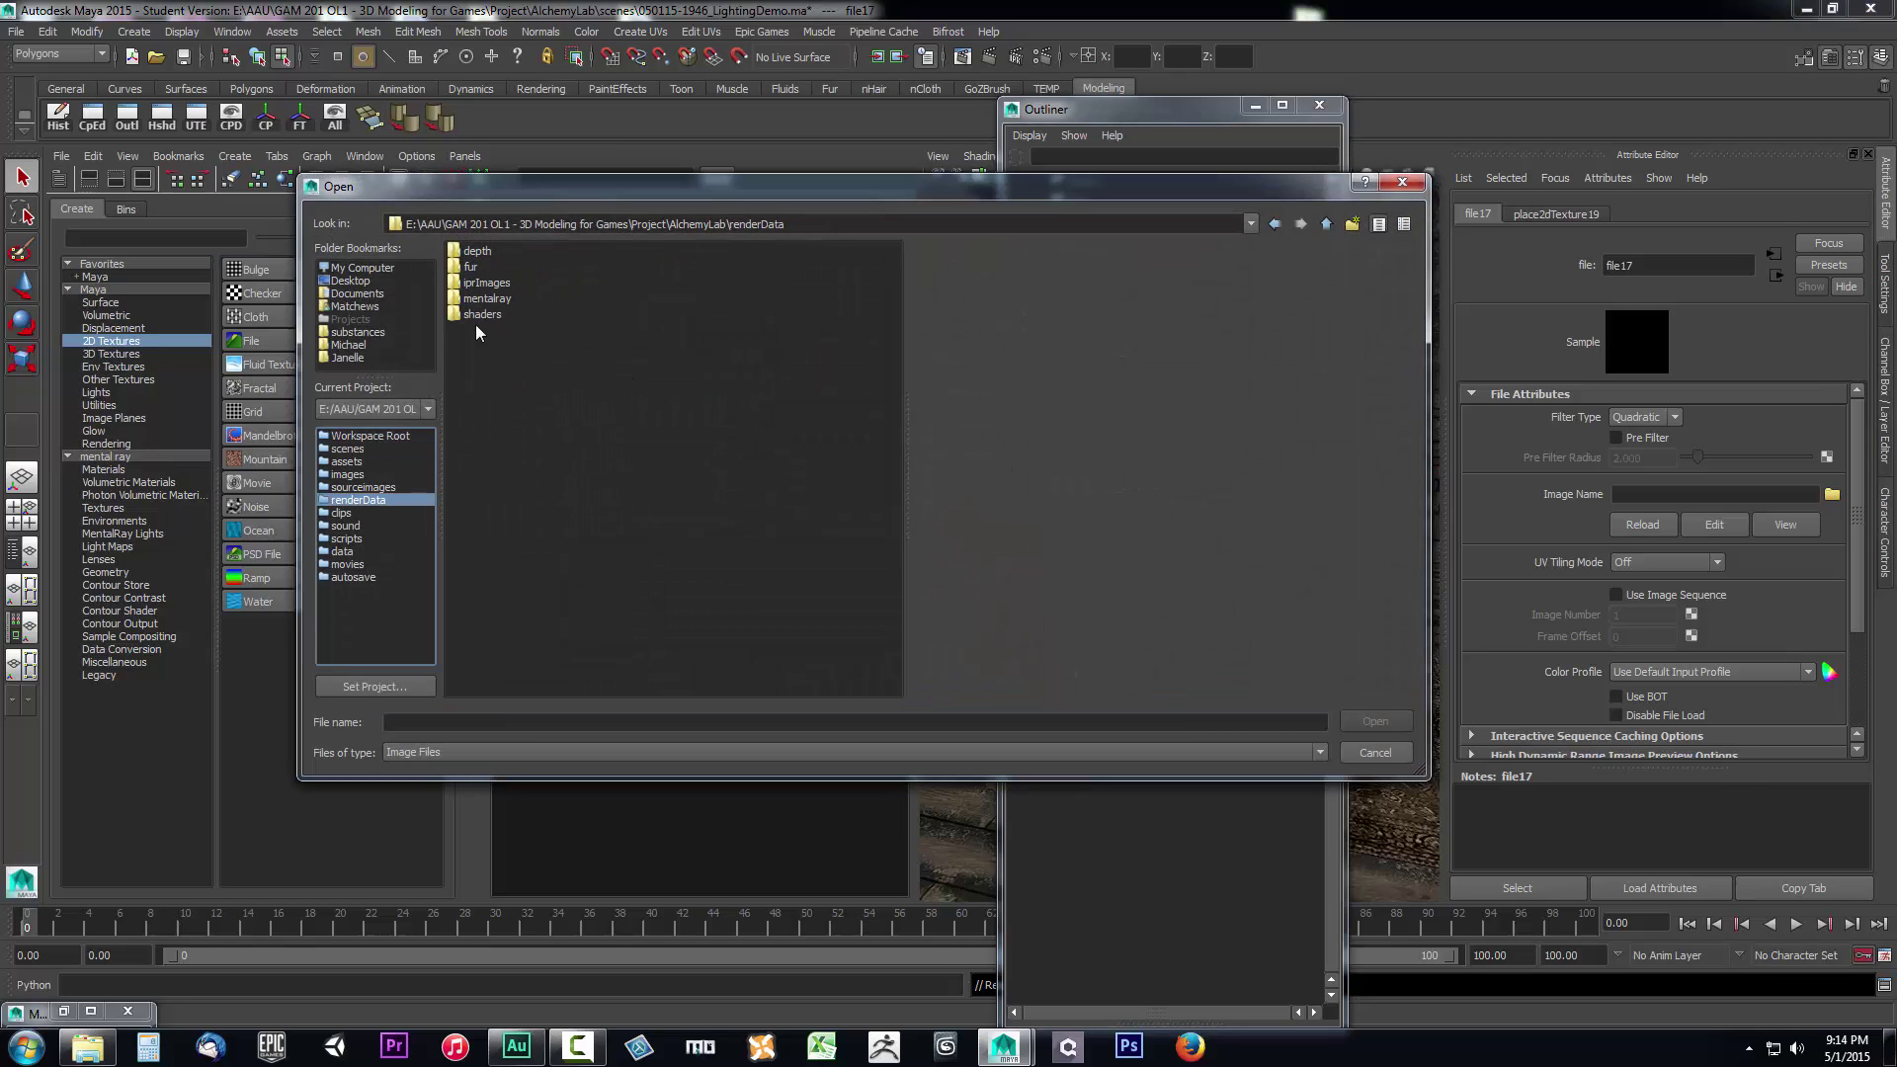
pyautogui.doubleClick(487, 298)
pyautogui.doubleClick(494, 266)
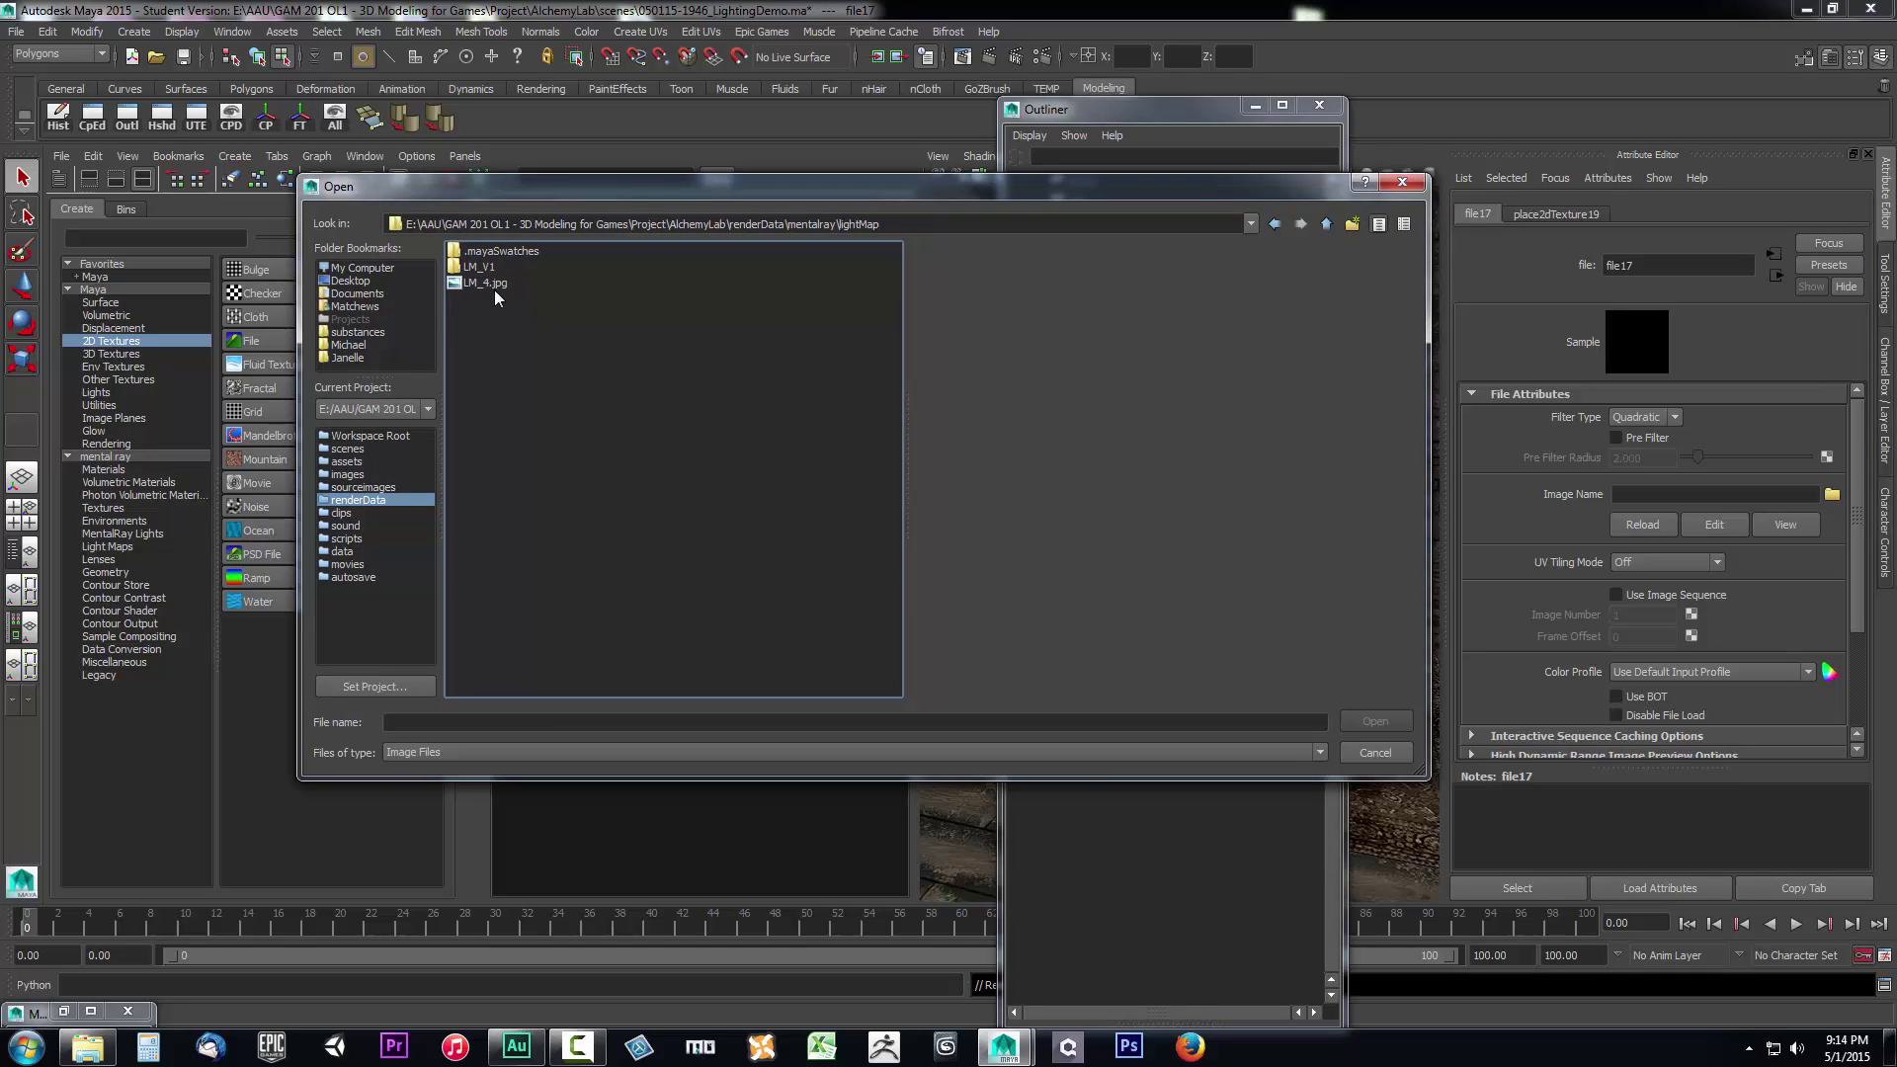
pyautogui.click(488, 285)
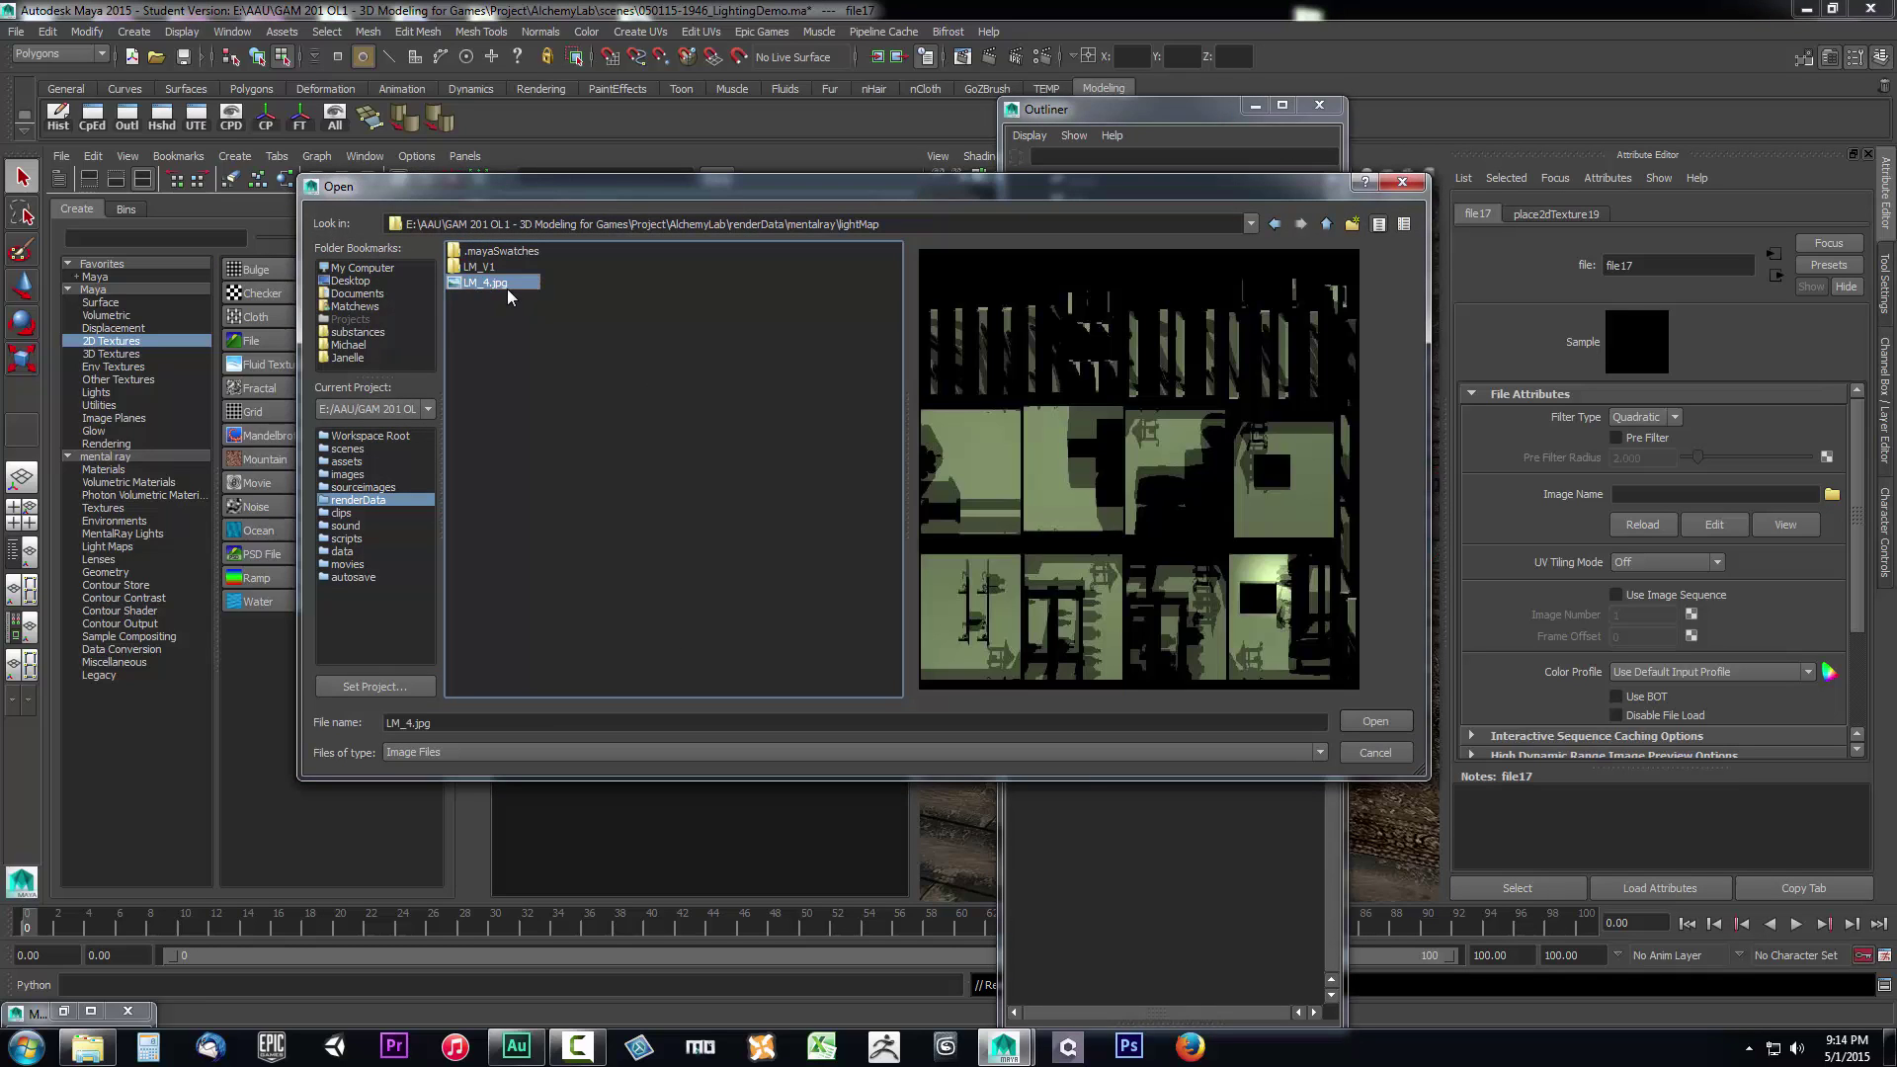
pyautogui.click(1377, 725)
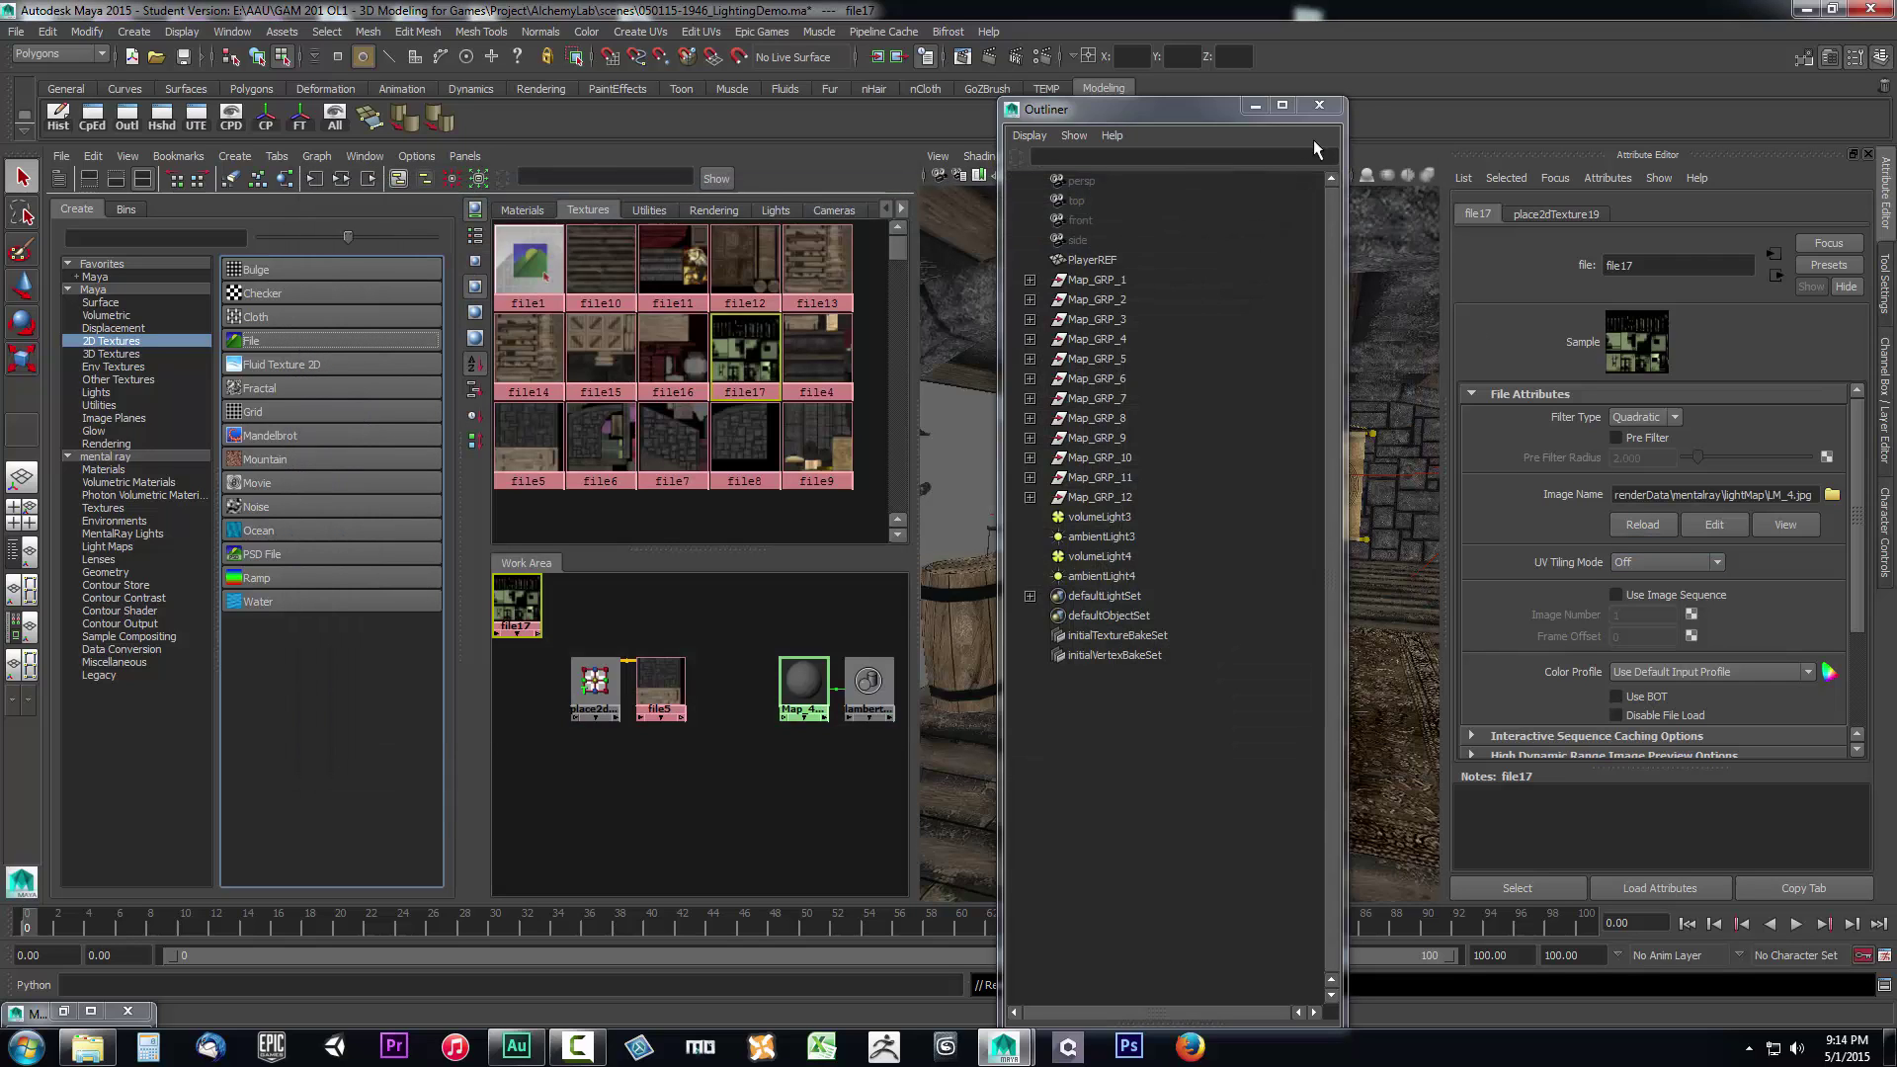
# Rename the new file texture node to LM_4.
pyautogui.click(1649, 265)
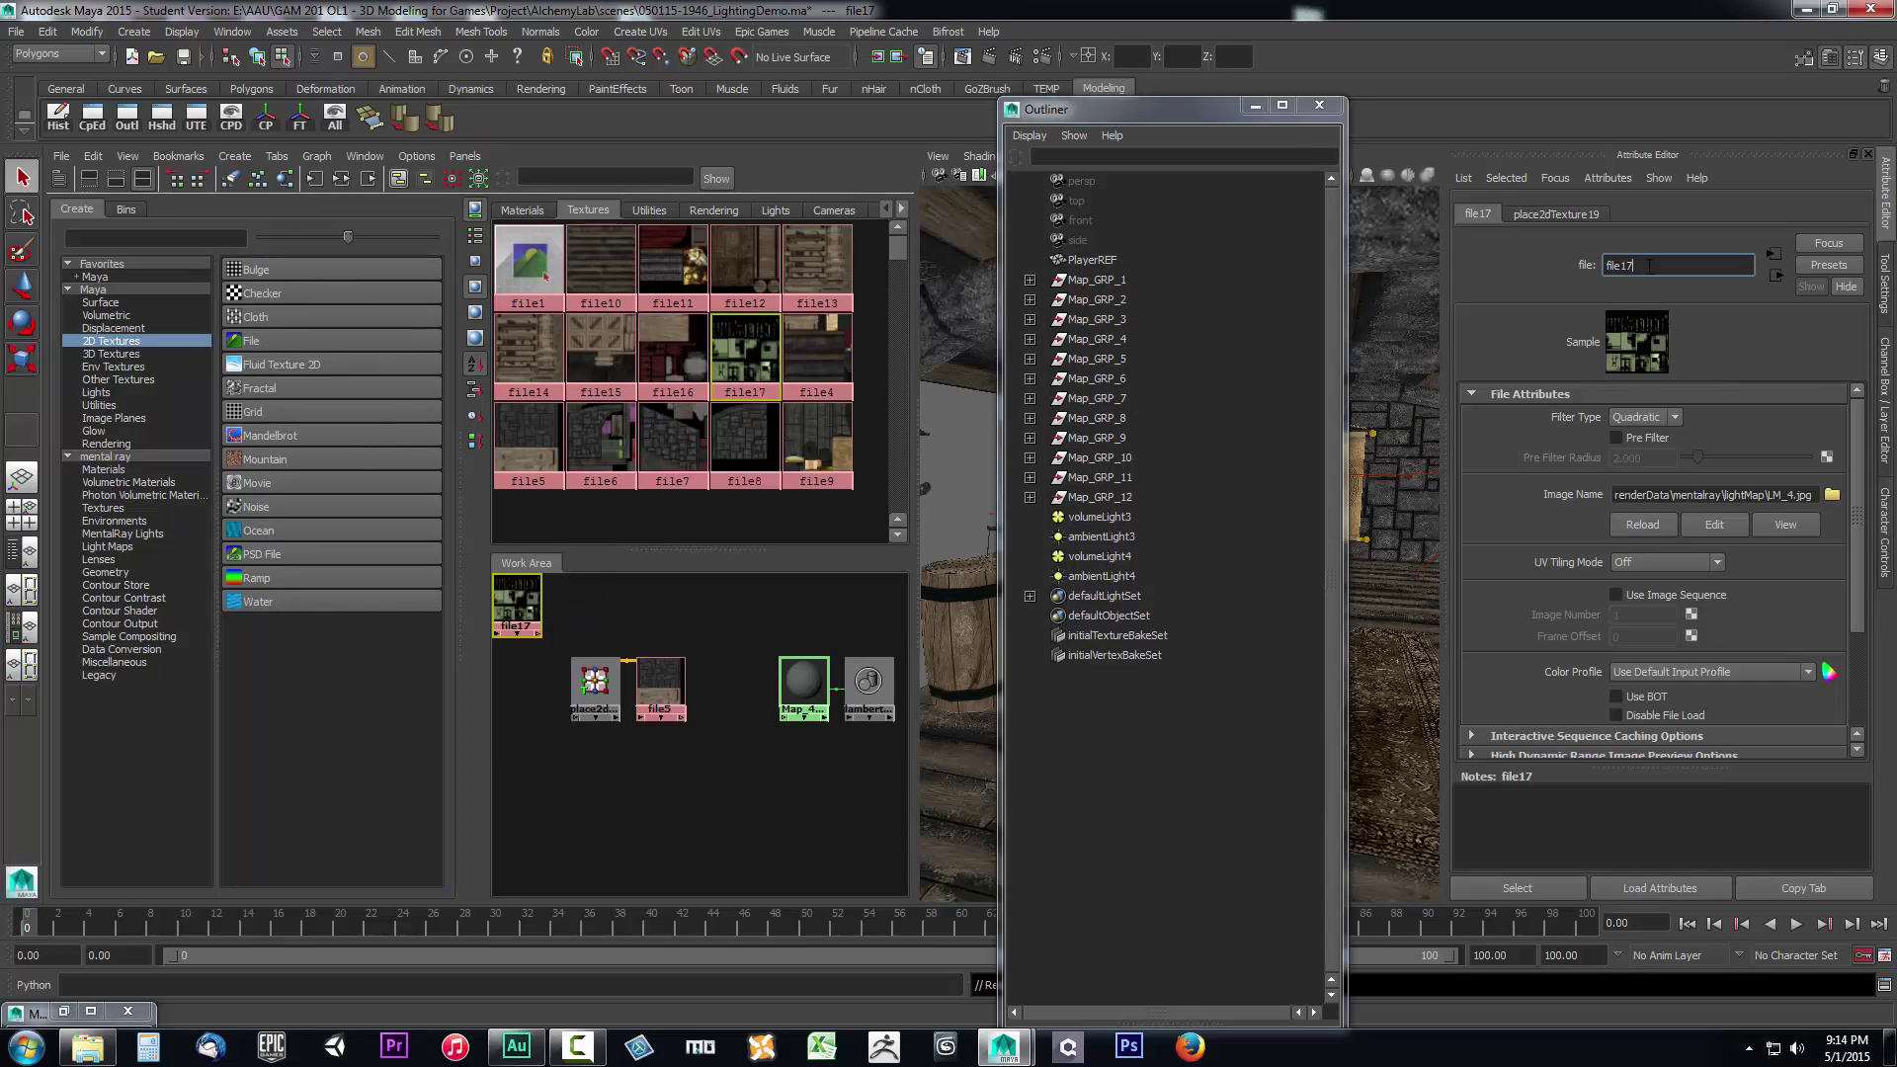
pyautogui.moveTo(1650, 265); pyautogui.dragTo(1611, 266)
pyautogui.press('BackSpace')
pyautogui.press('Return')
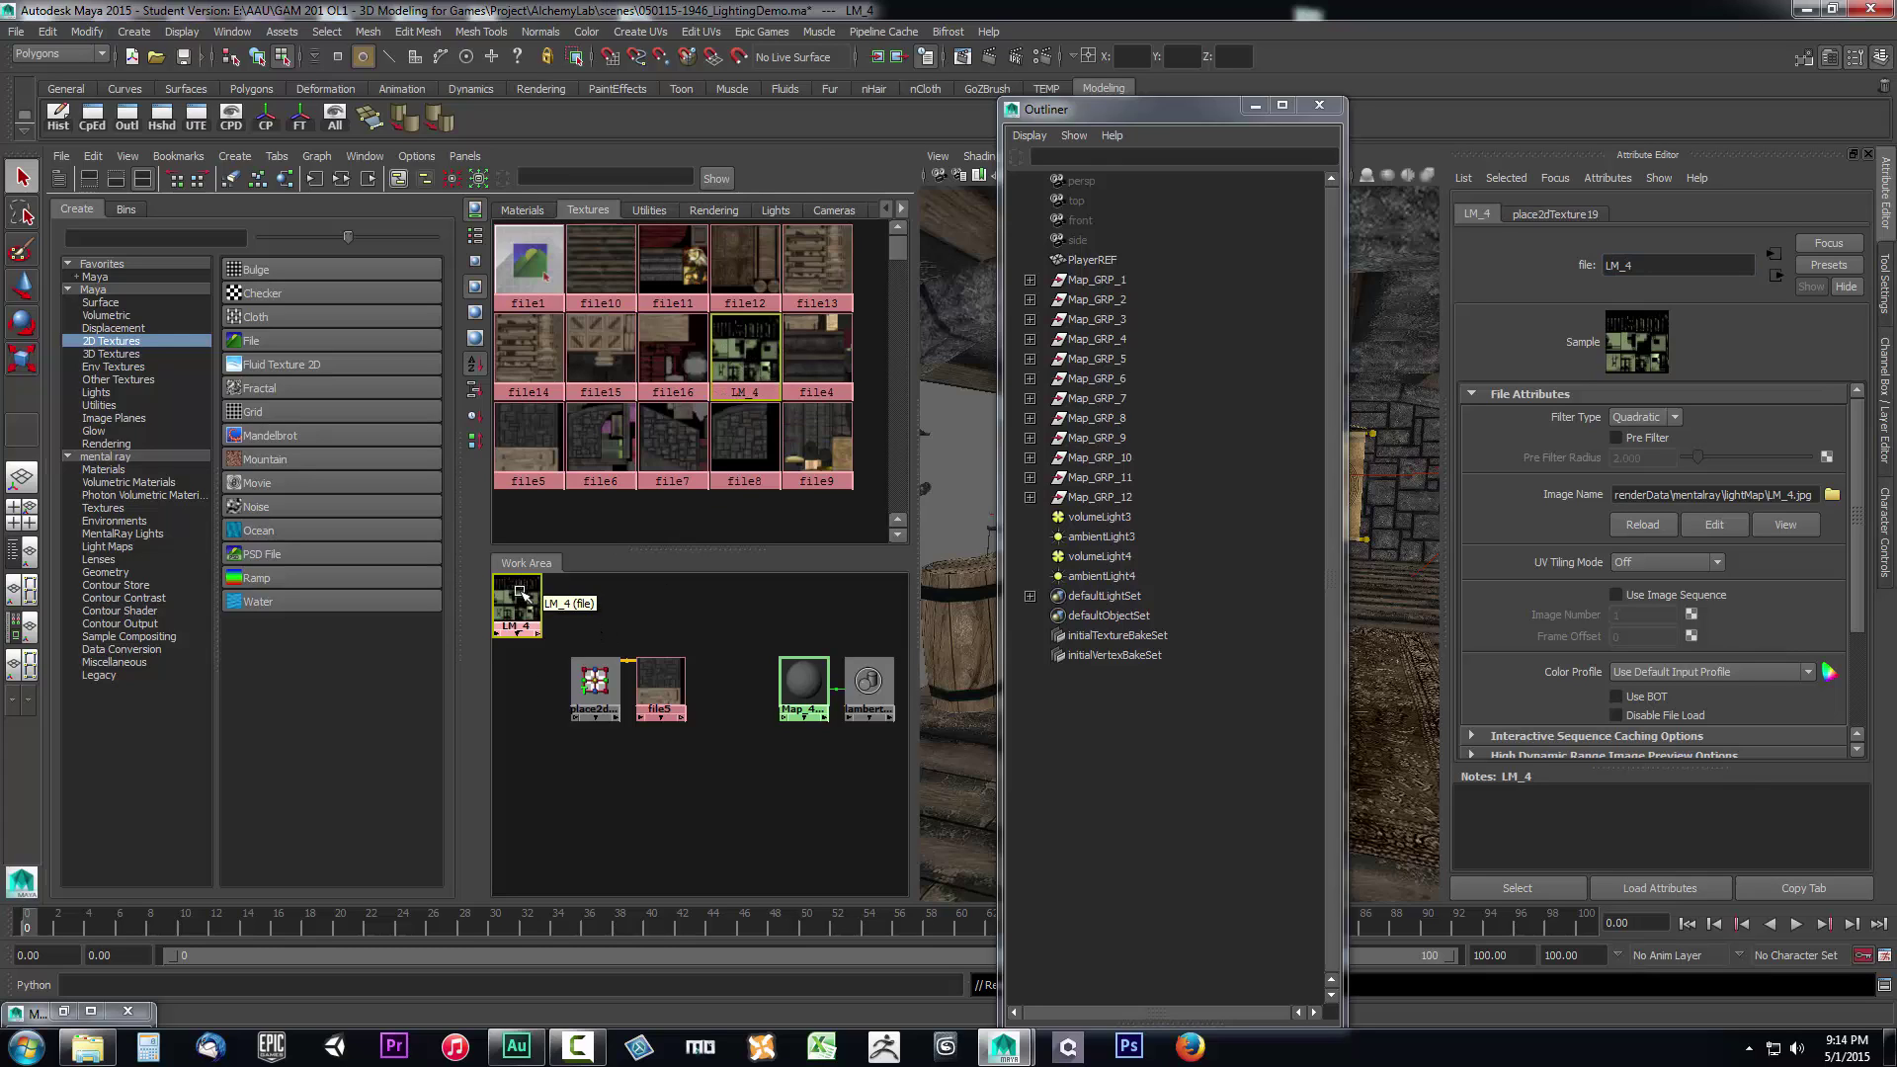
# Arrange the LM_4 texture below file5 with its 2D placement node beside it, and clear the selection.
pyautogui.moveTo(520, 591); pyautogui.dragTo(660, 756)
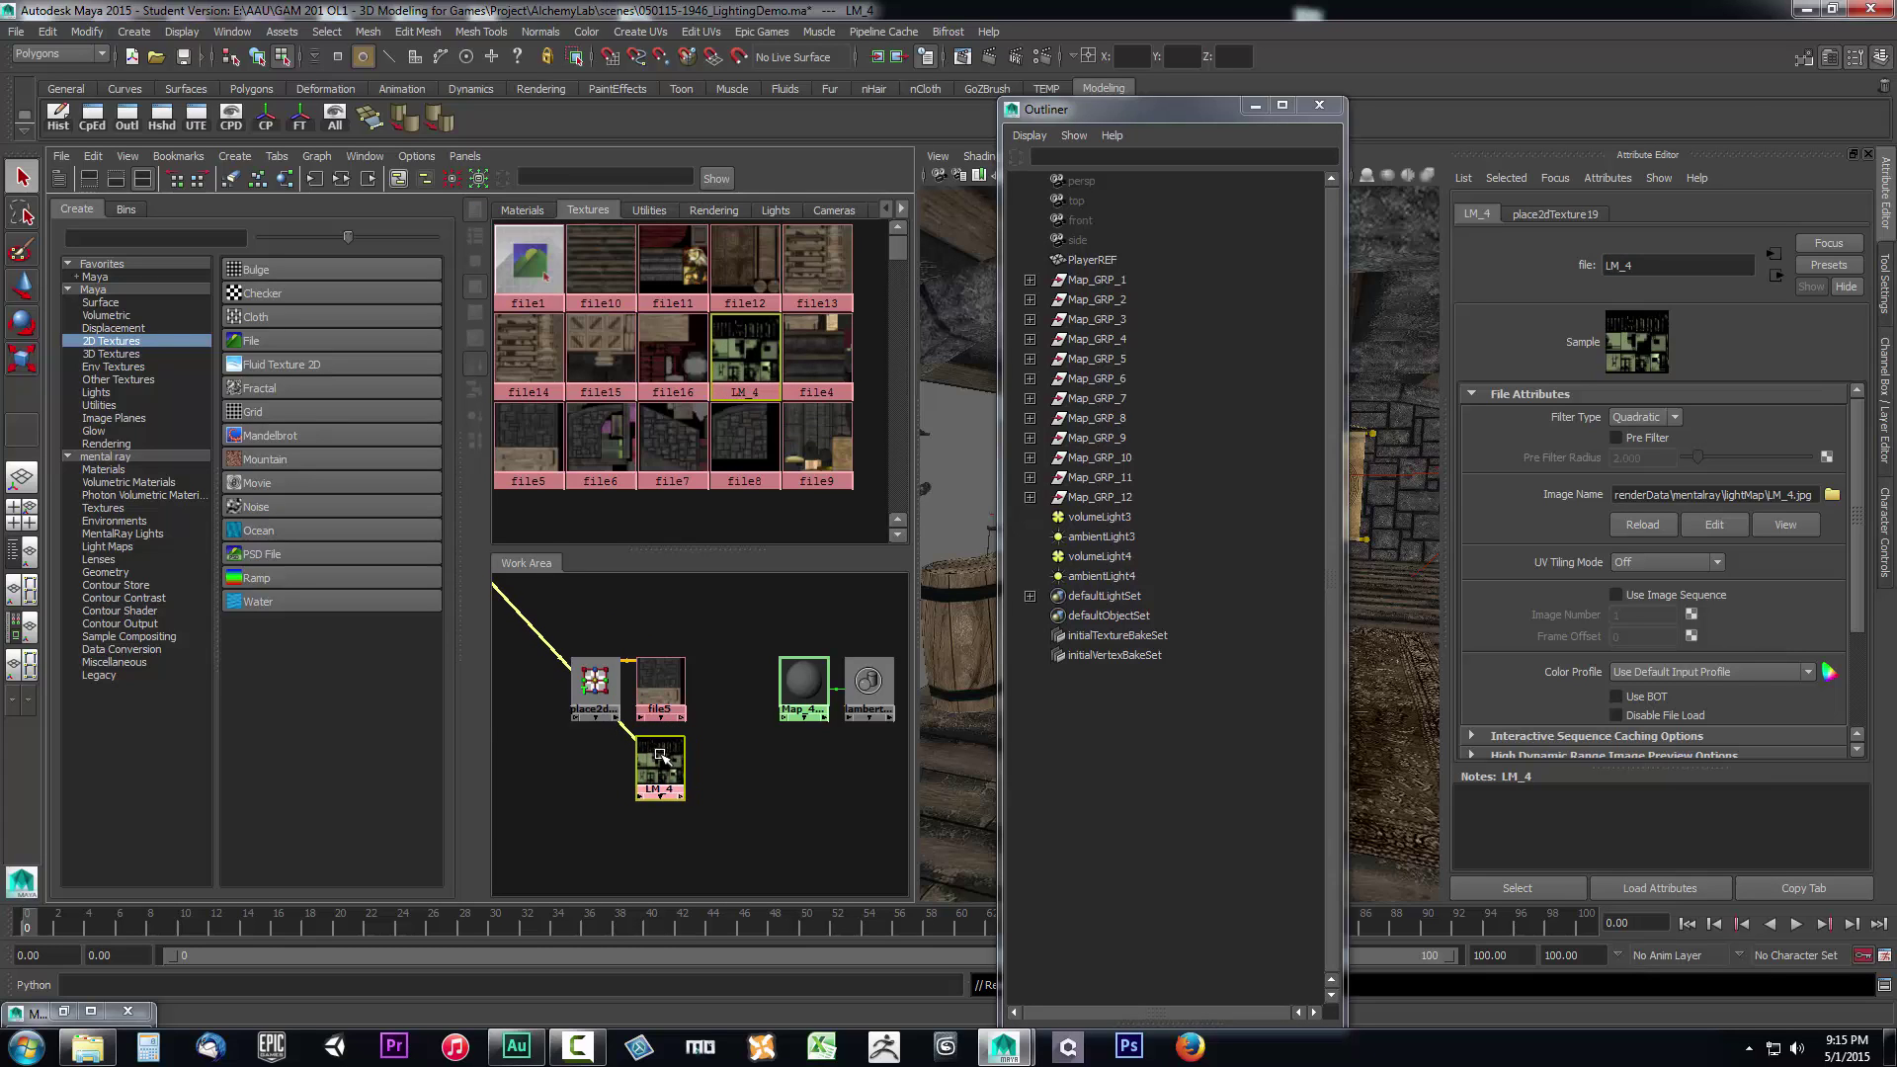
pyautogui.scroll(-1, 660, 756)
pyautogui.moveTo(506, 610); pyautogui.dragTo(575, 778)
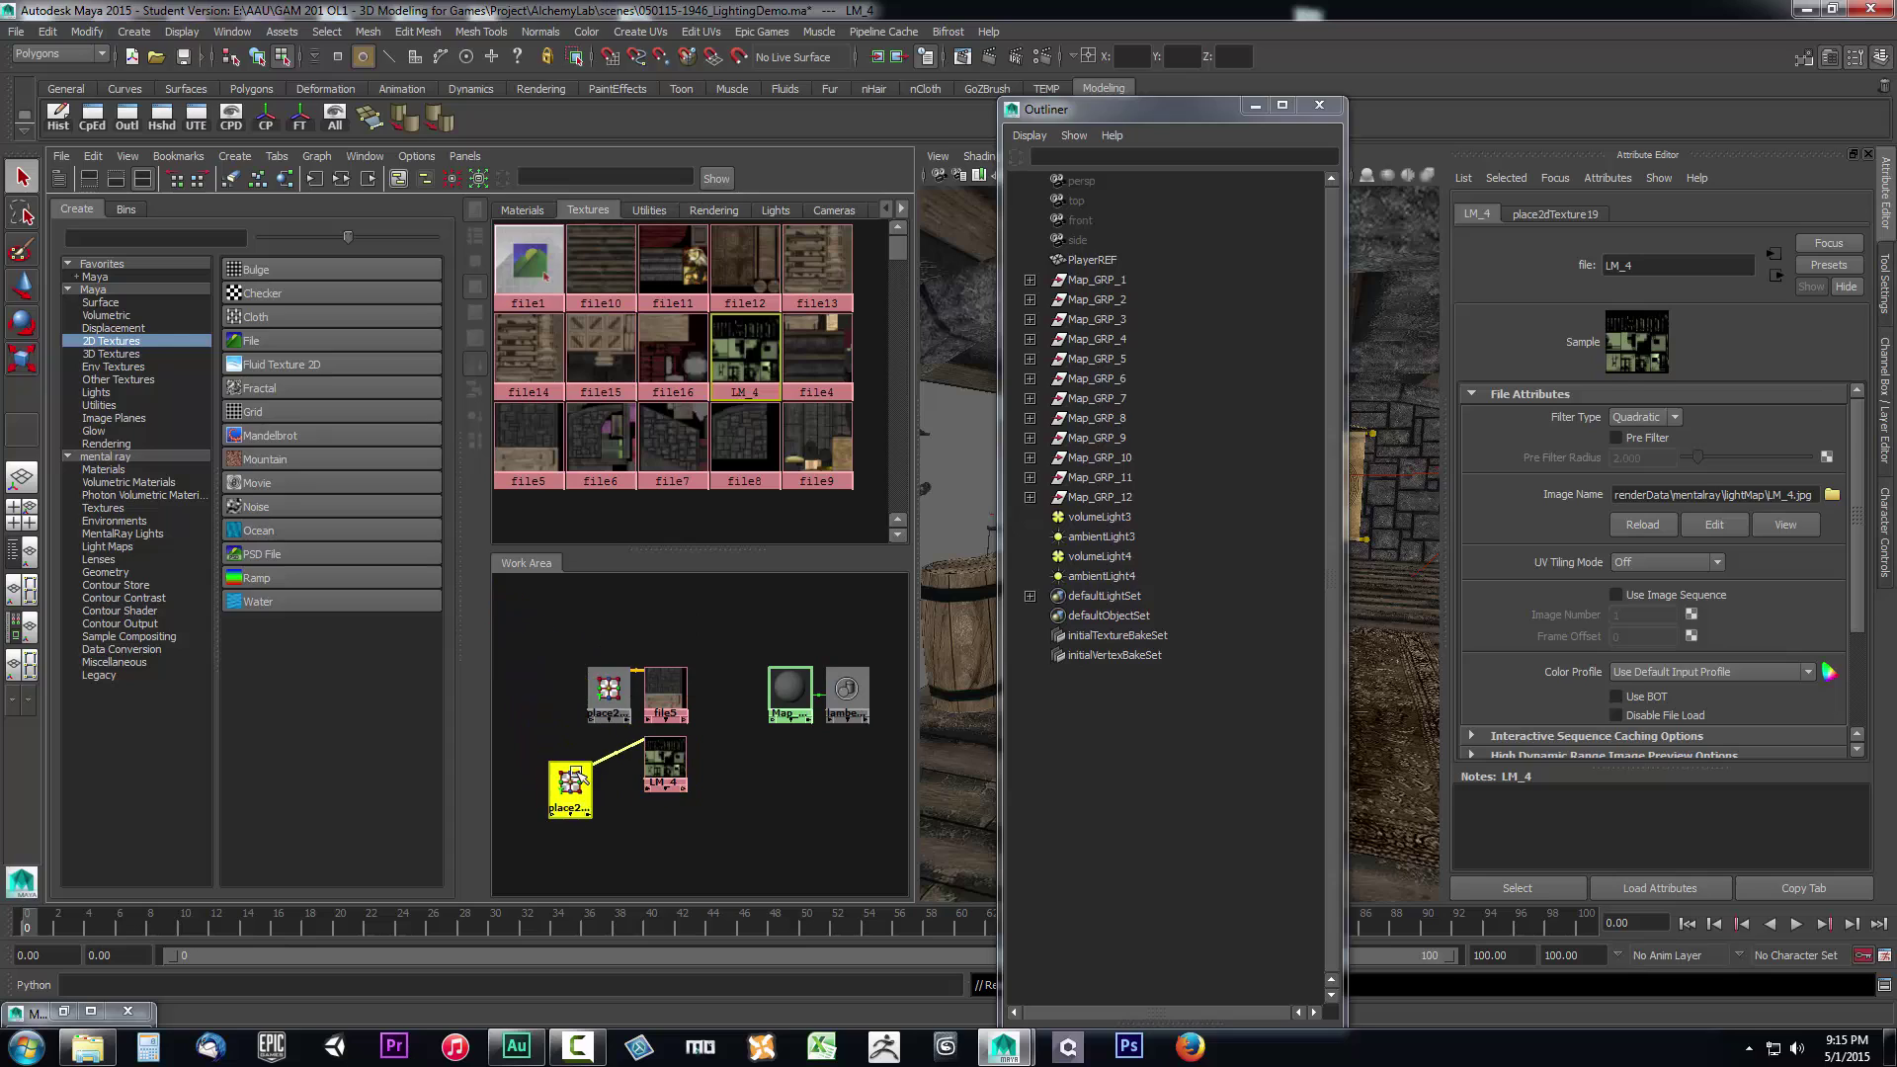
pyautogui.scroll(2, 726, 773)
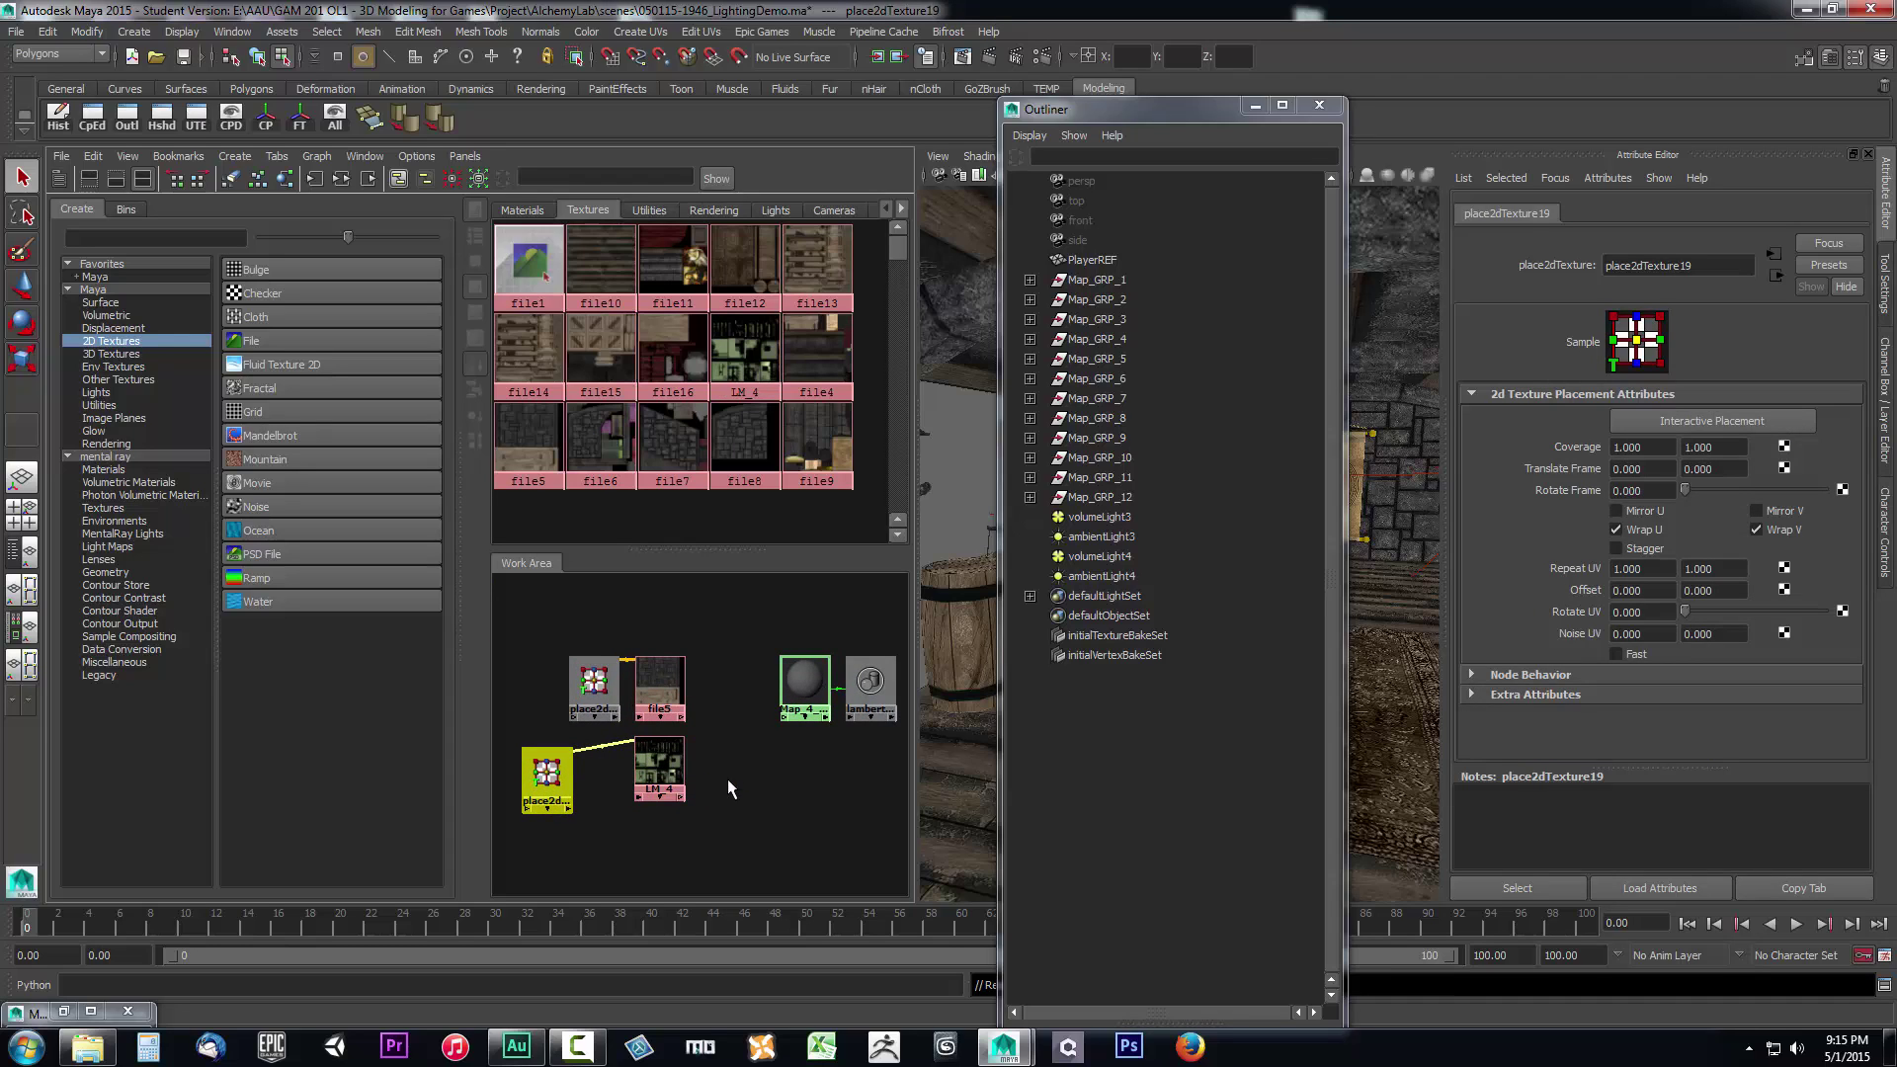
pyautogui.click(727, 778)
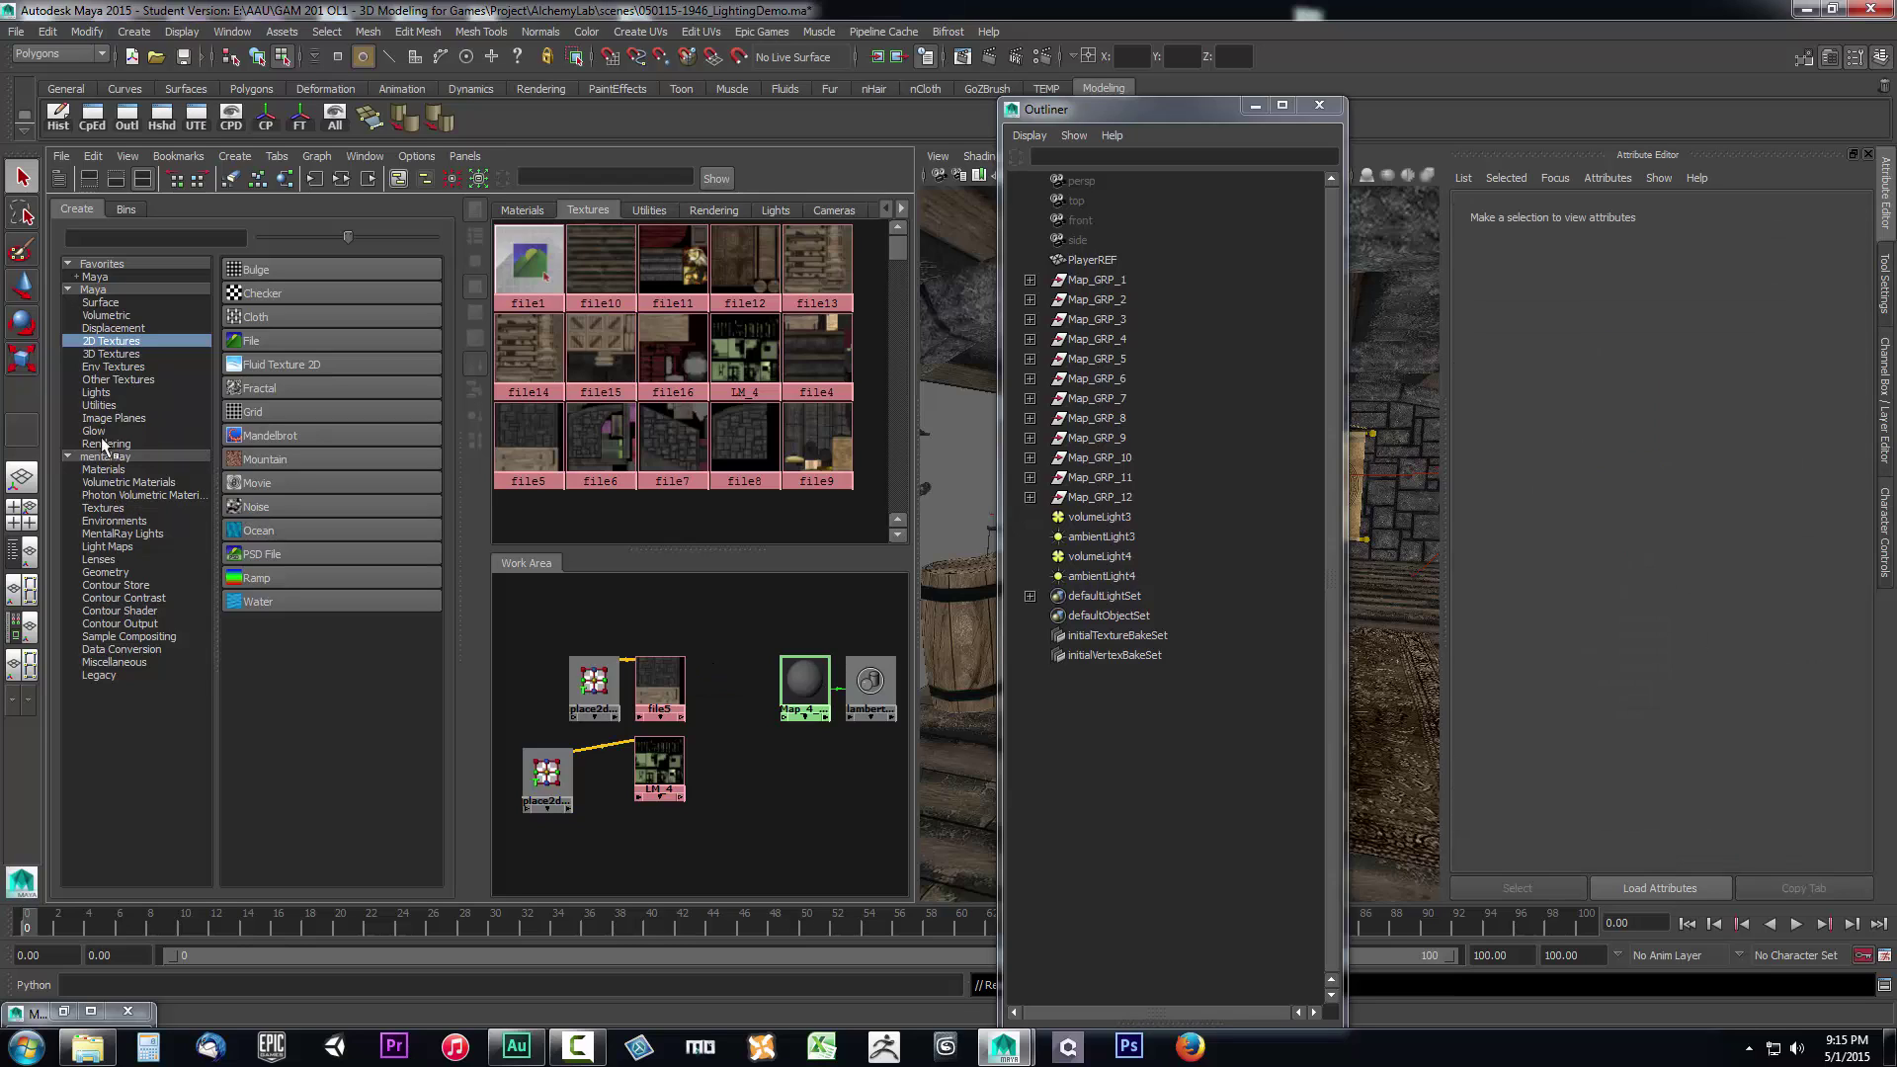
# Create a Layered Texture node beside Map_4_MAT and connect it to the material's Color attribute.
pyautogui.click(111, 380)
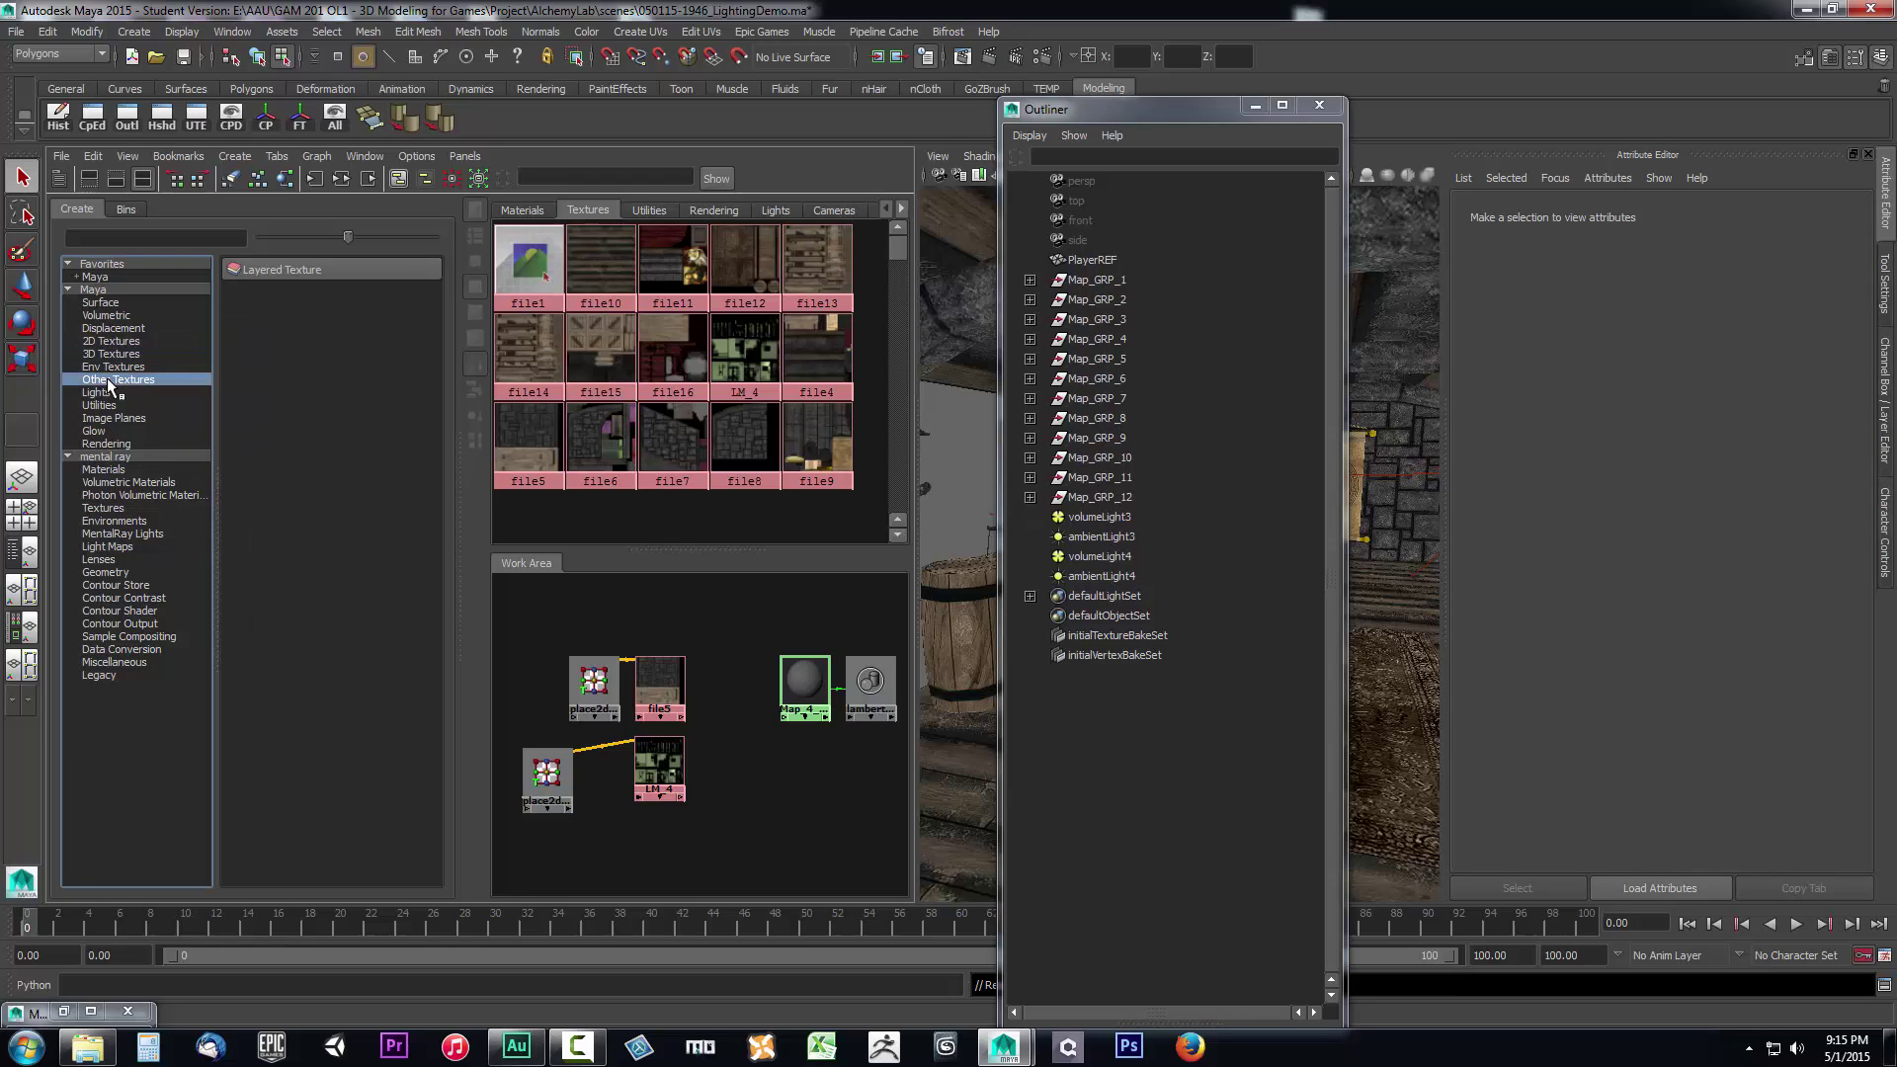
pyautogui.click(271, 272)
pyautogui.moveTo(509, 748); pyautogui.dragTo(746, 692)
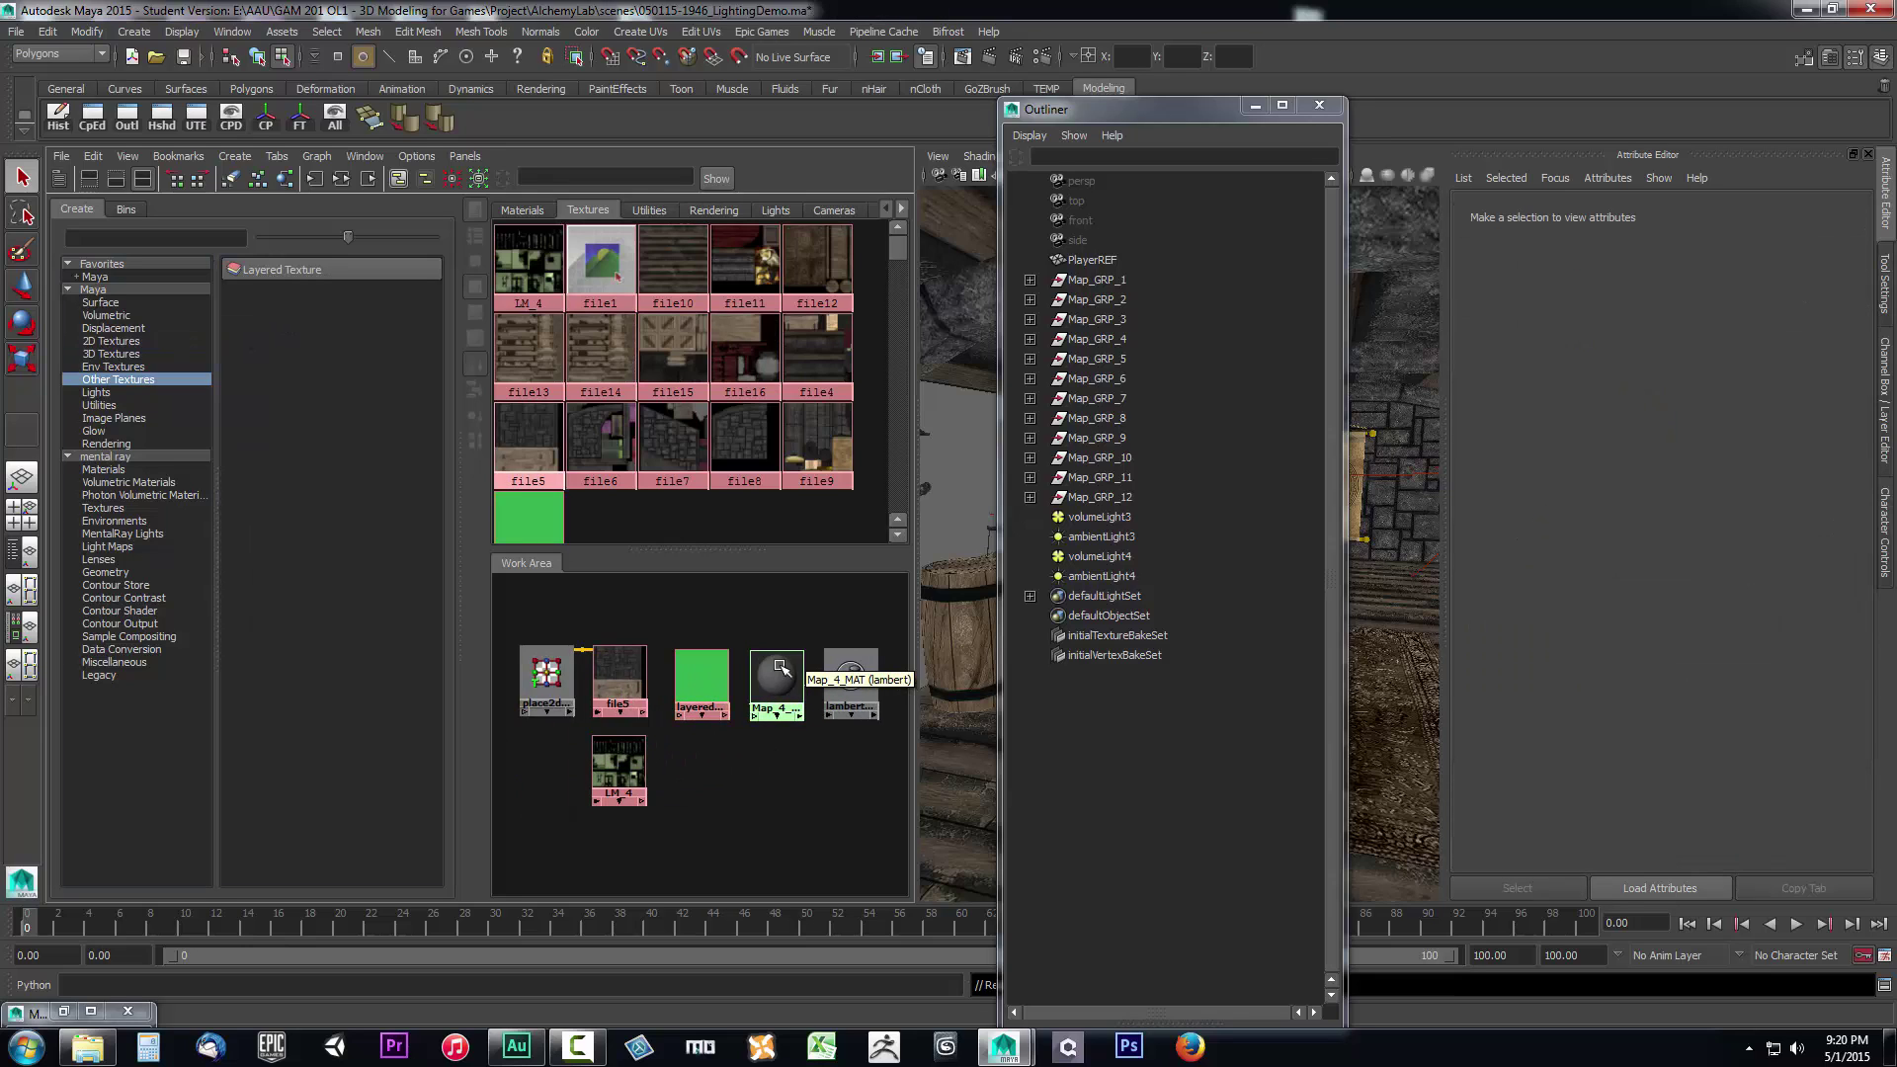
pyautogui.click(782, 668)
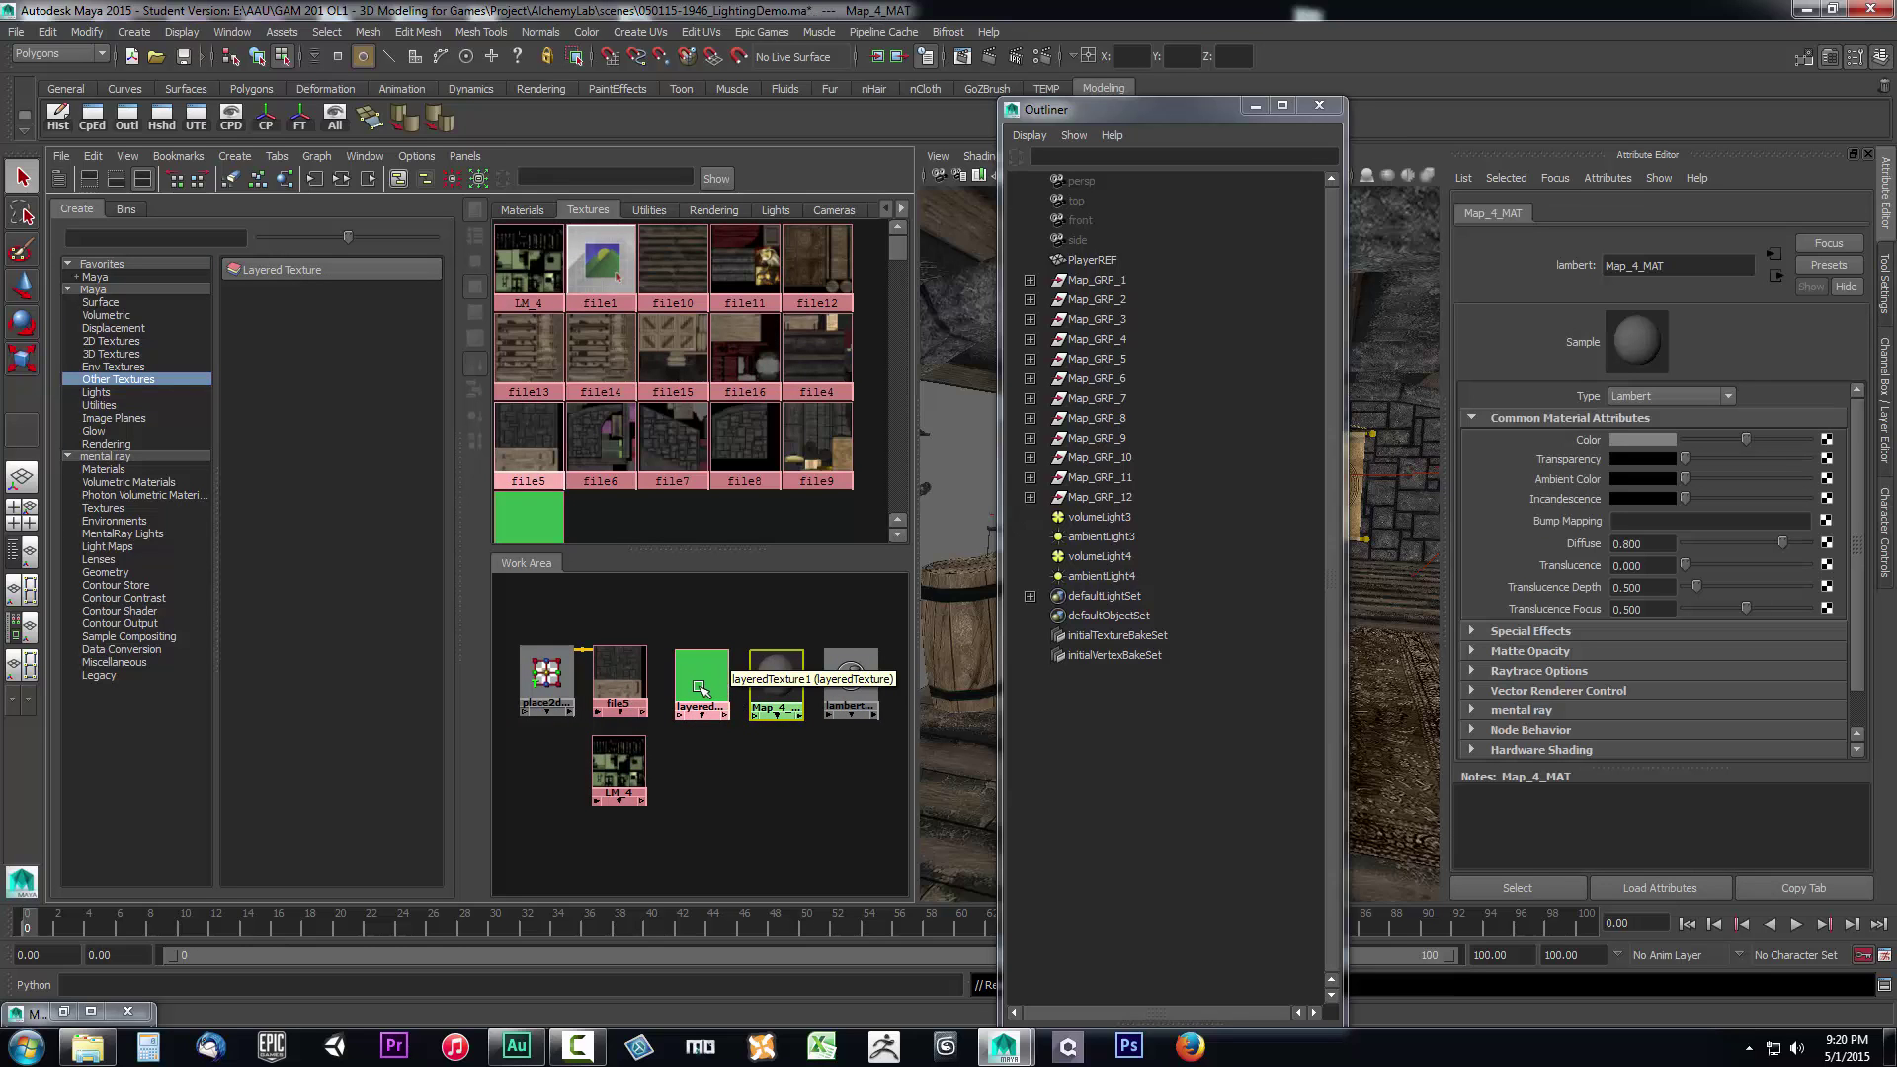
pyautogui.moveTo(700, 688); pyautogui.dragTo(1565, 437, button='middle')
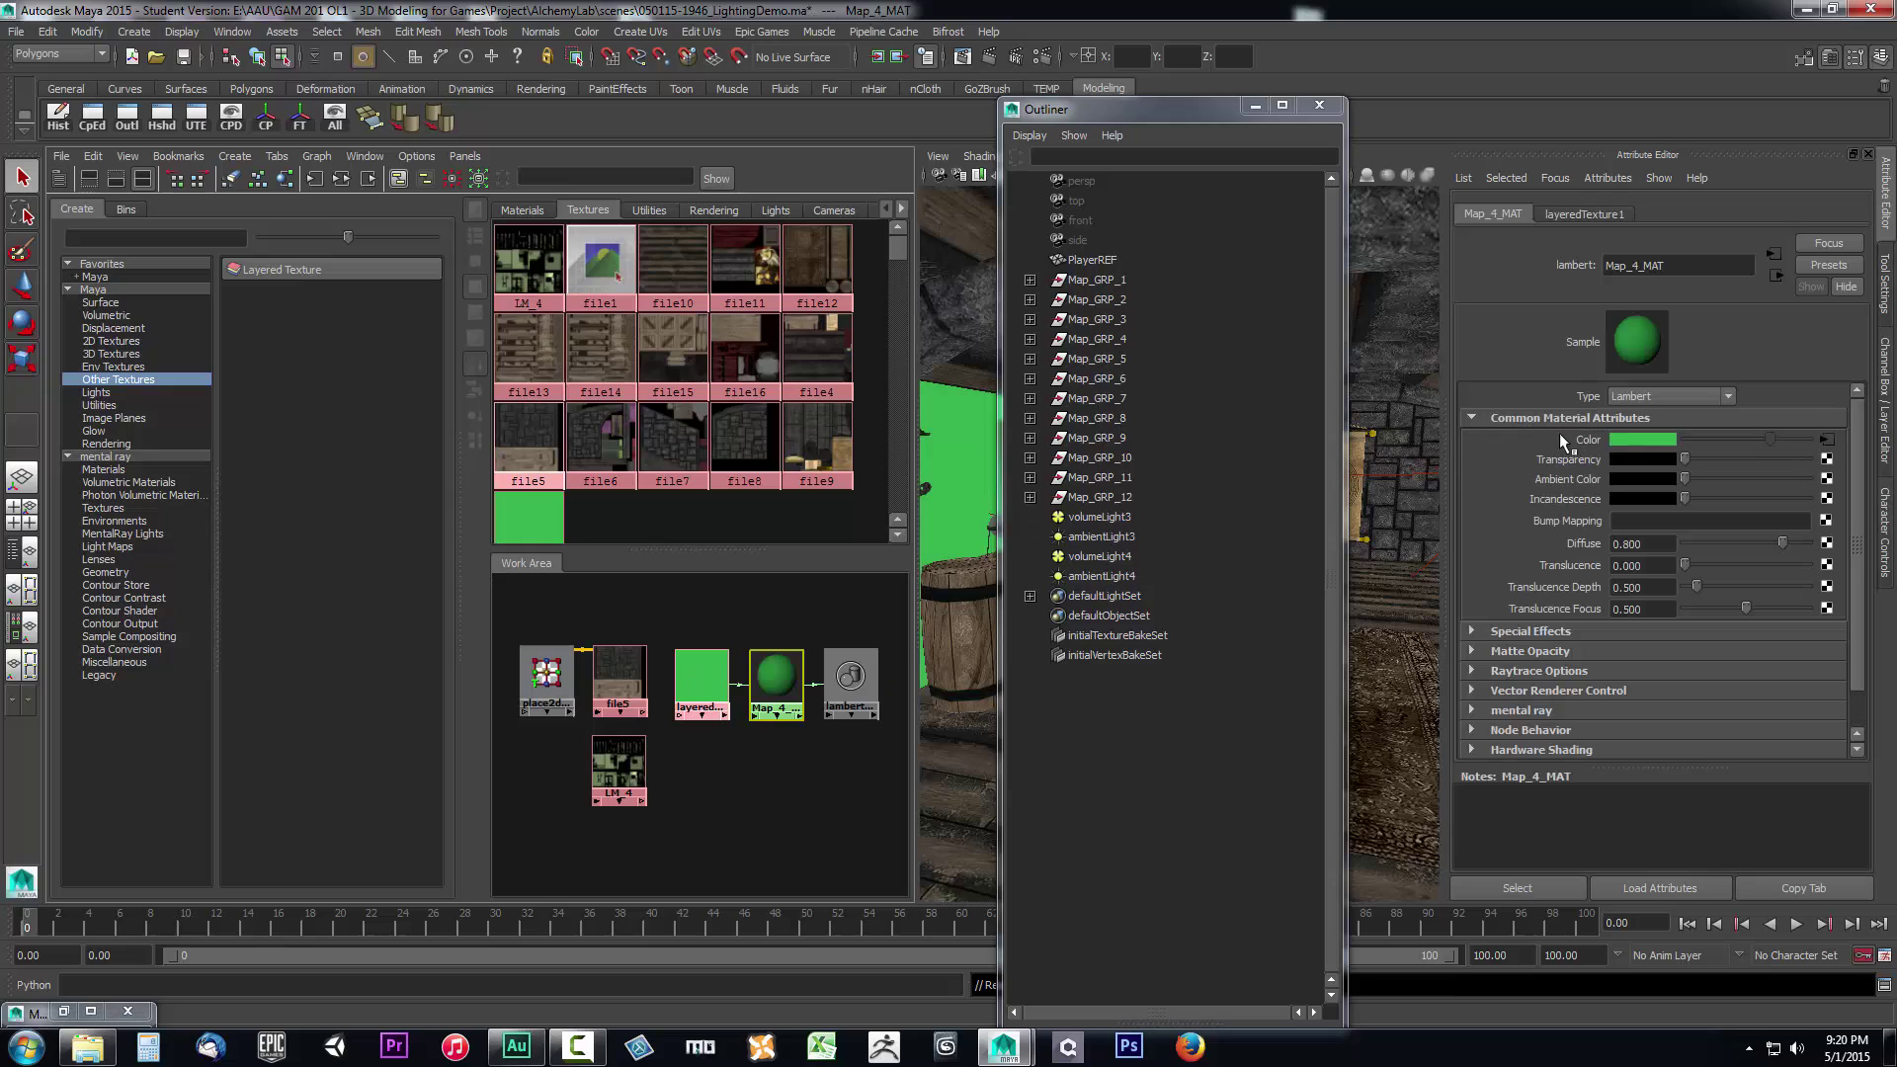
# Add LM_4 as a layer in the layered texture and remove its default green layer.
pyautogui.click(704, 680)
pyautogui.moveTo(615, 772); pyautogui.dragTo(1559, 448, button='middle')
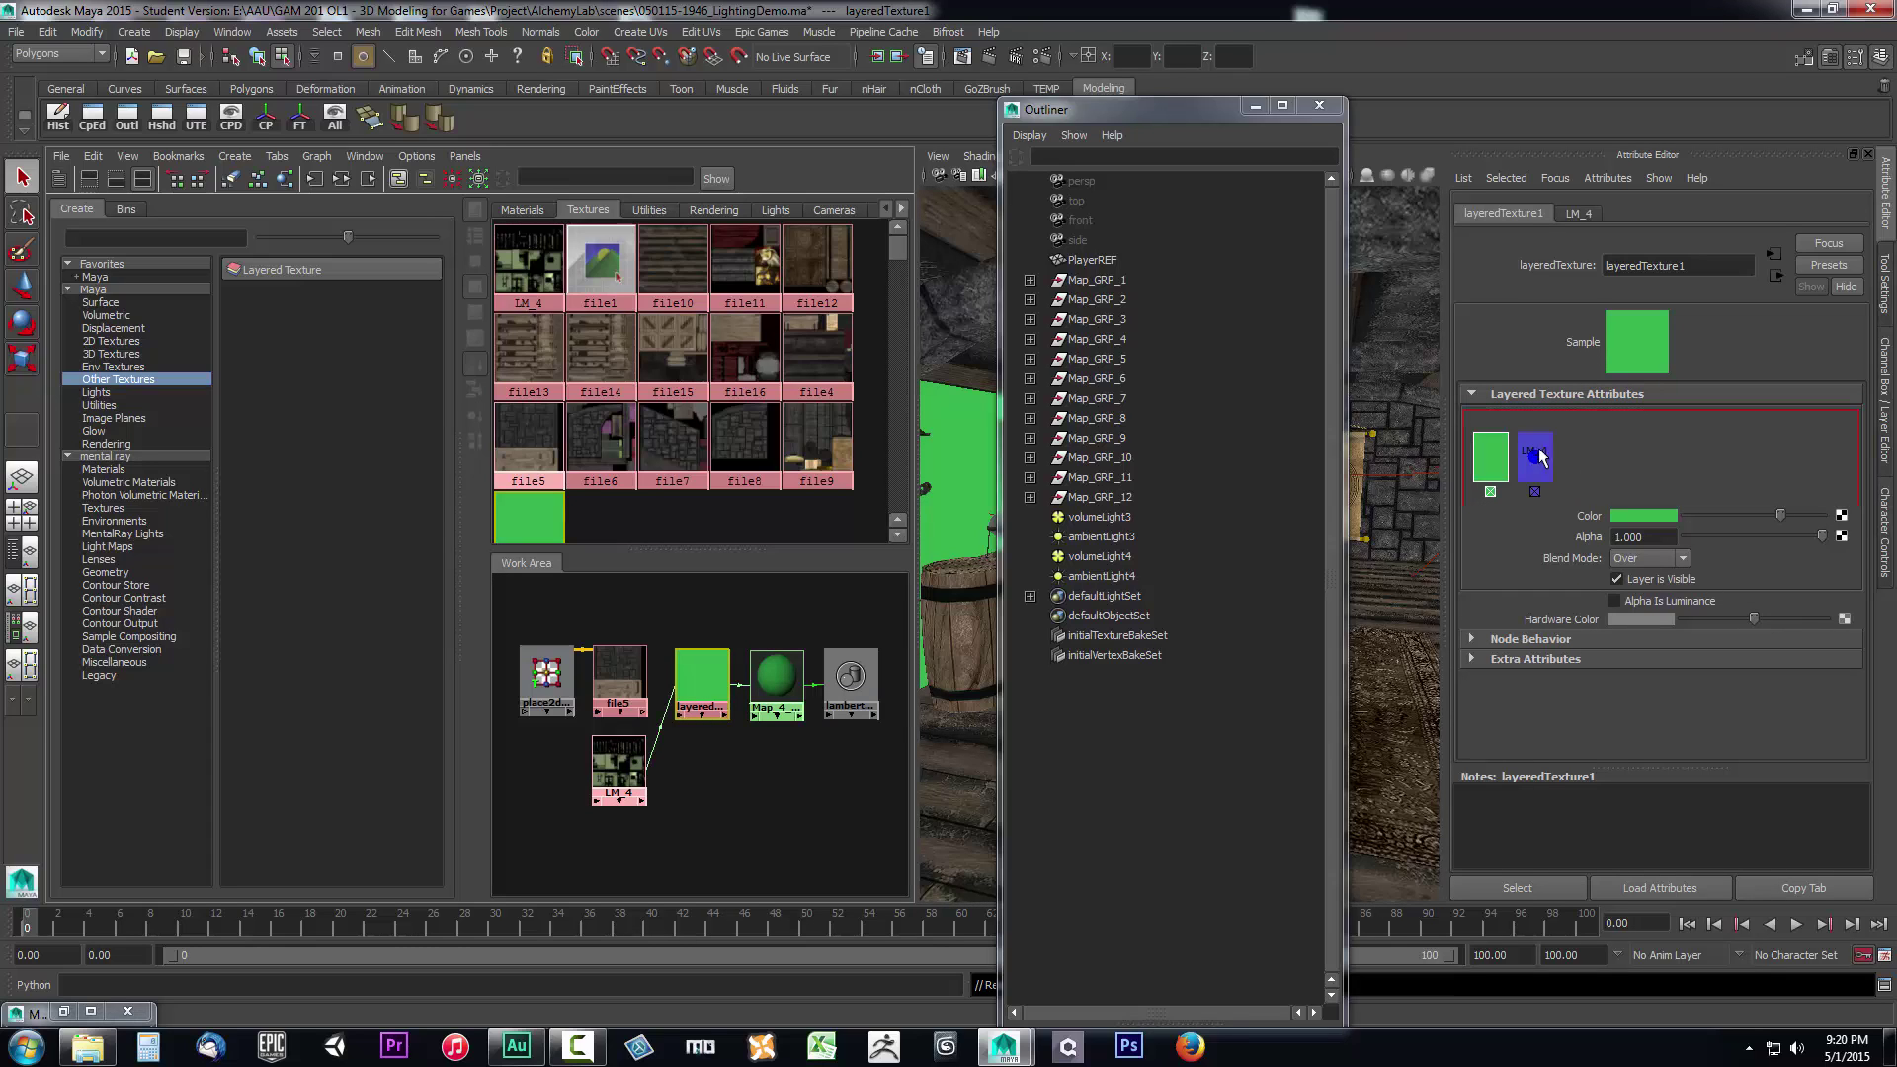
pyautogui.click(1490, 491)
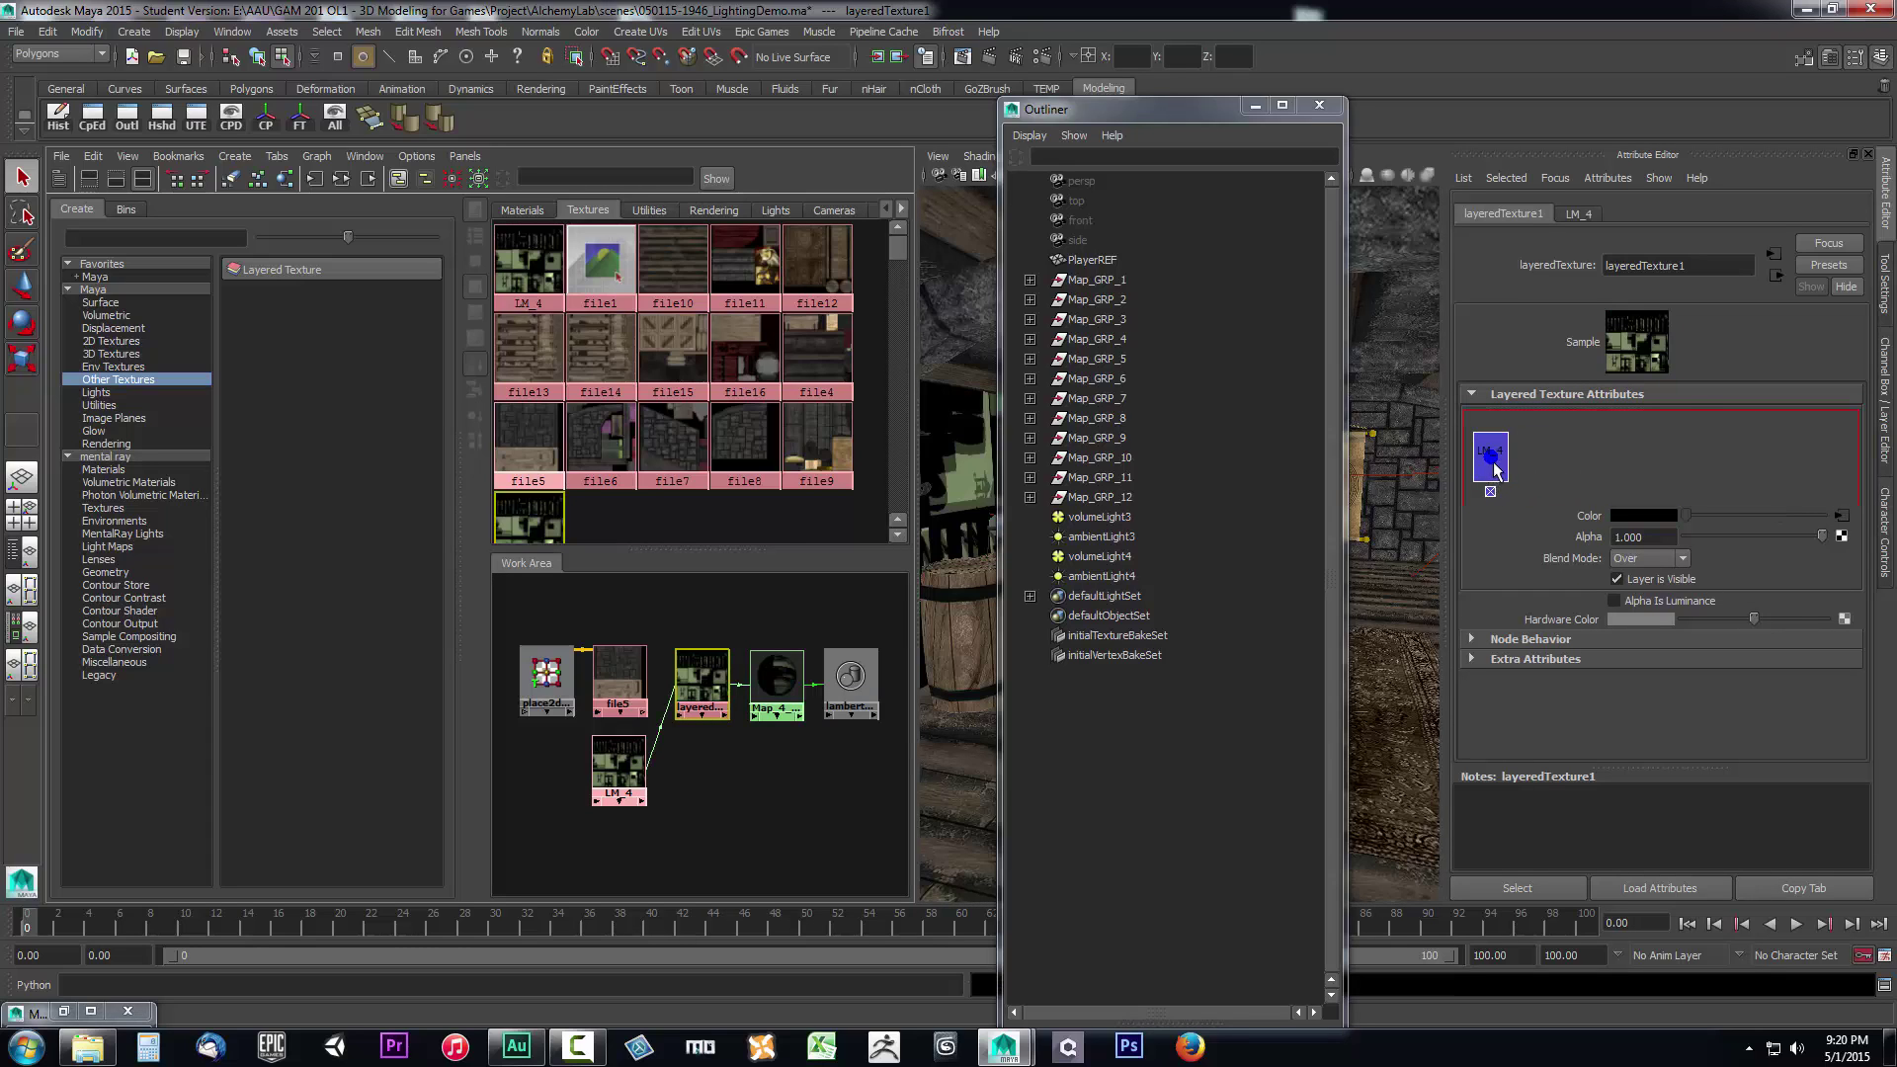
# Set the LM_4 layer's blend mode to Illuminate and add file5 as a second layer of the layered texture.
pyautogui.click(1642, 558)
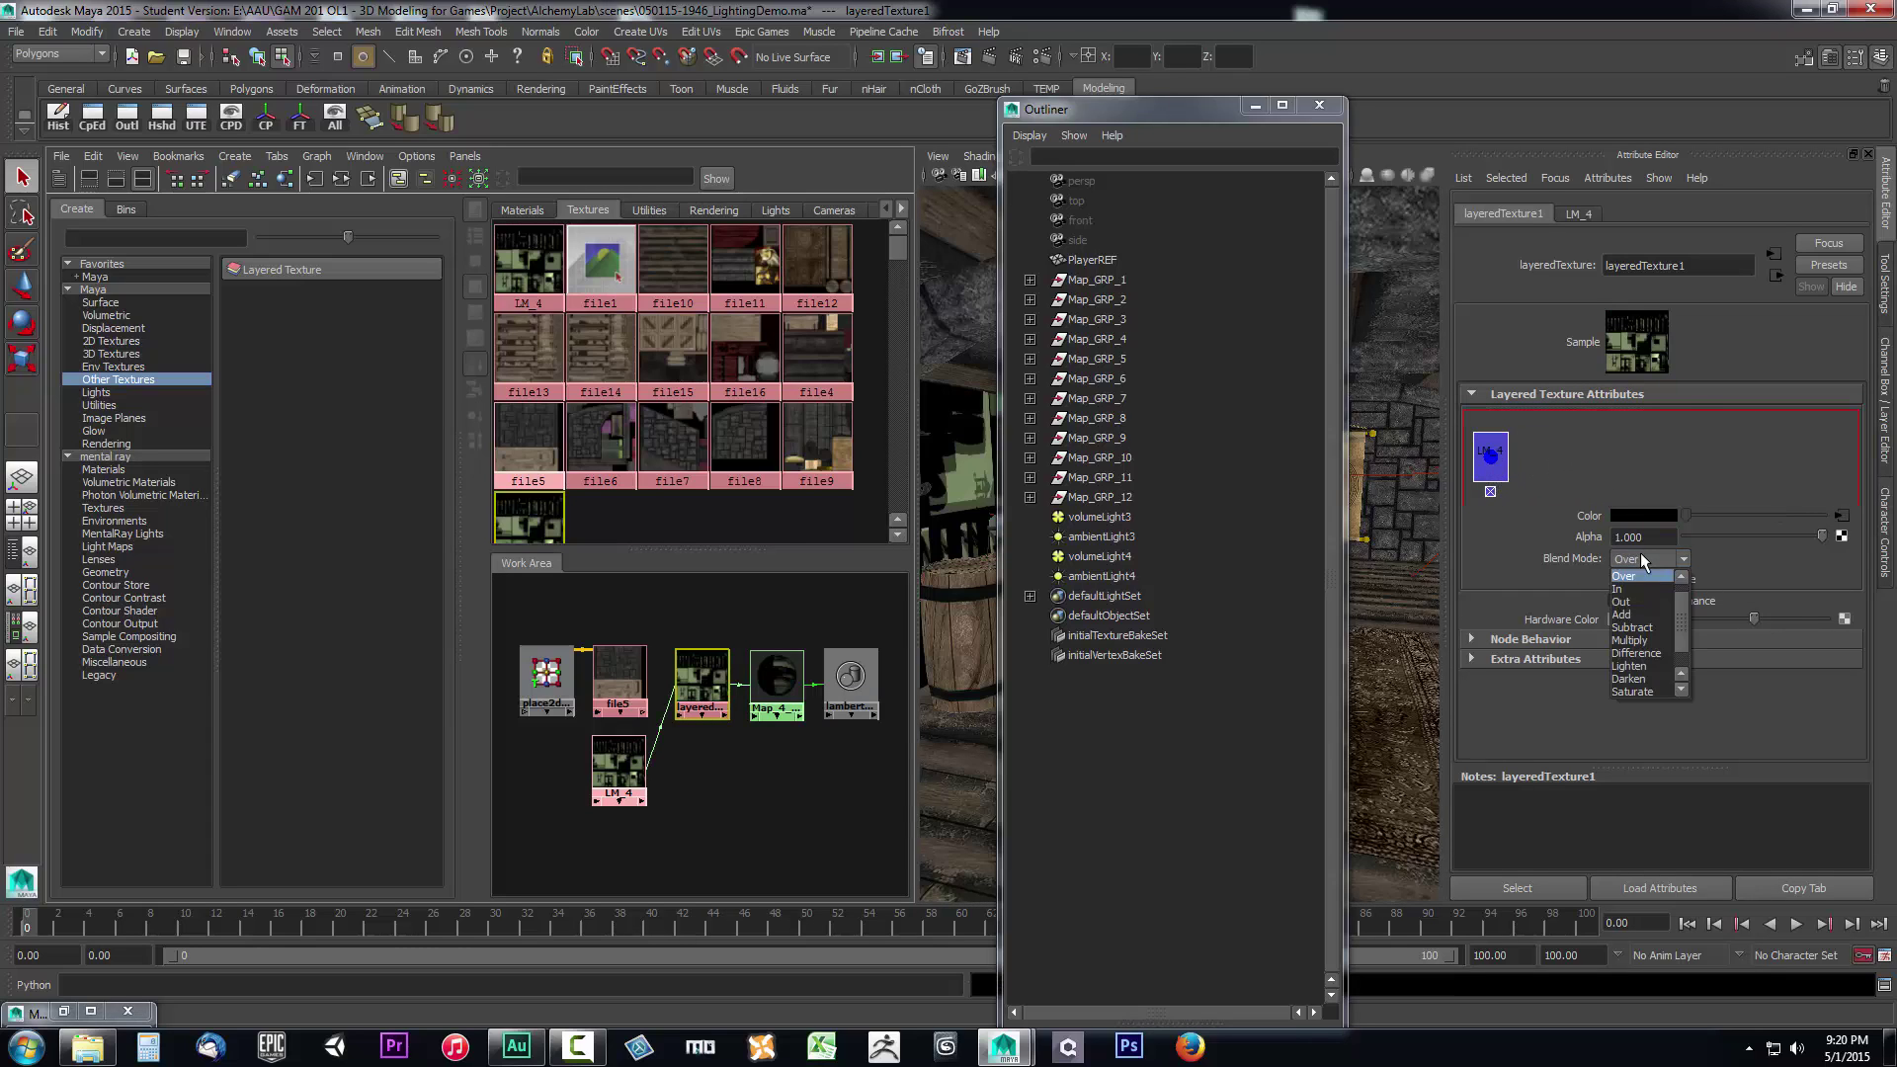
pyautogui.click(1635, 691)
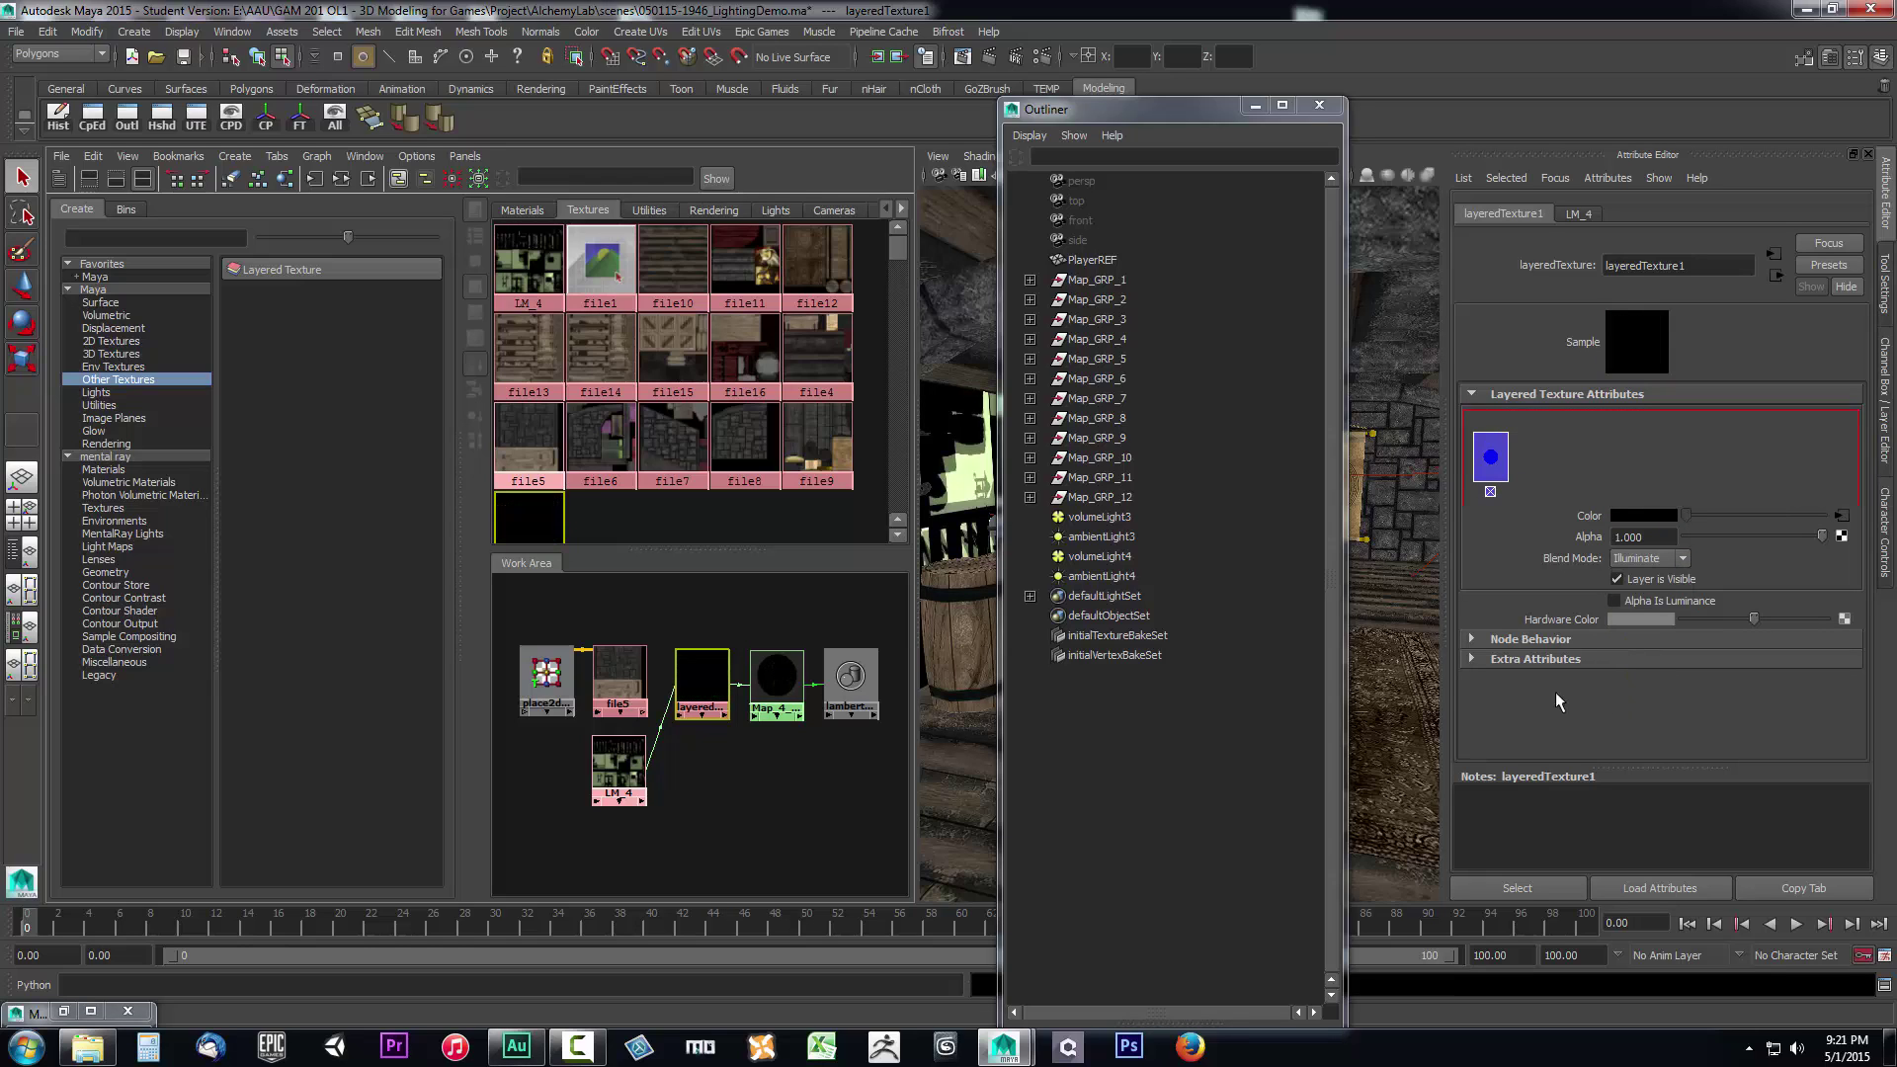
pyautogui.moveTo(617, 680); pyautogui.dragTo(1569, 455, button='middle')
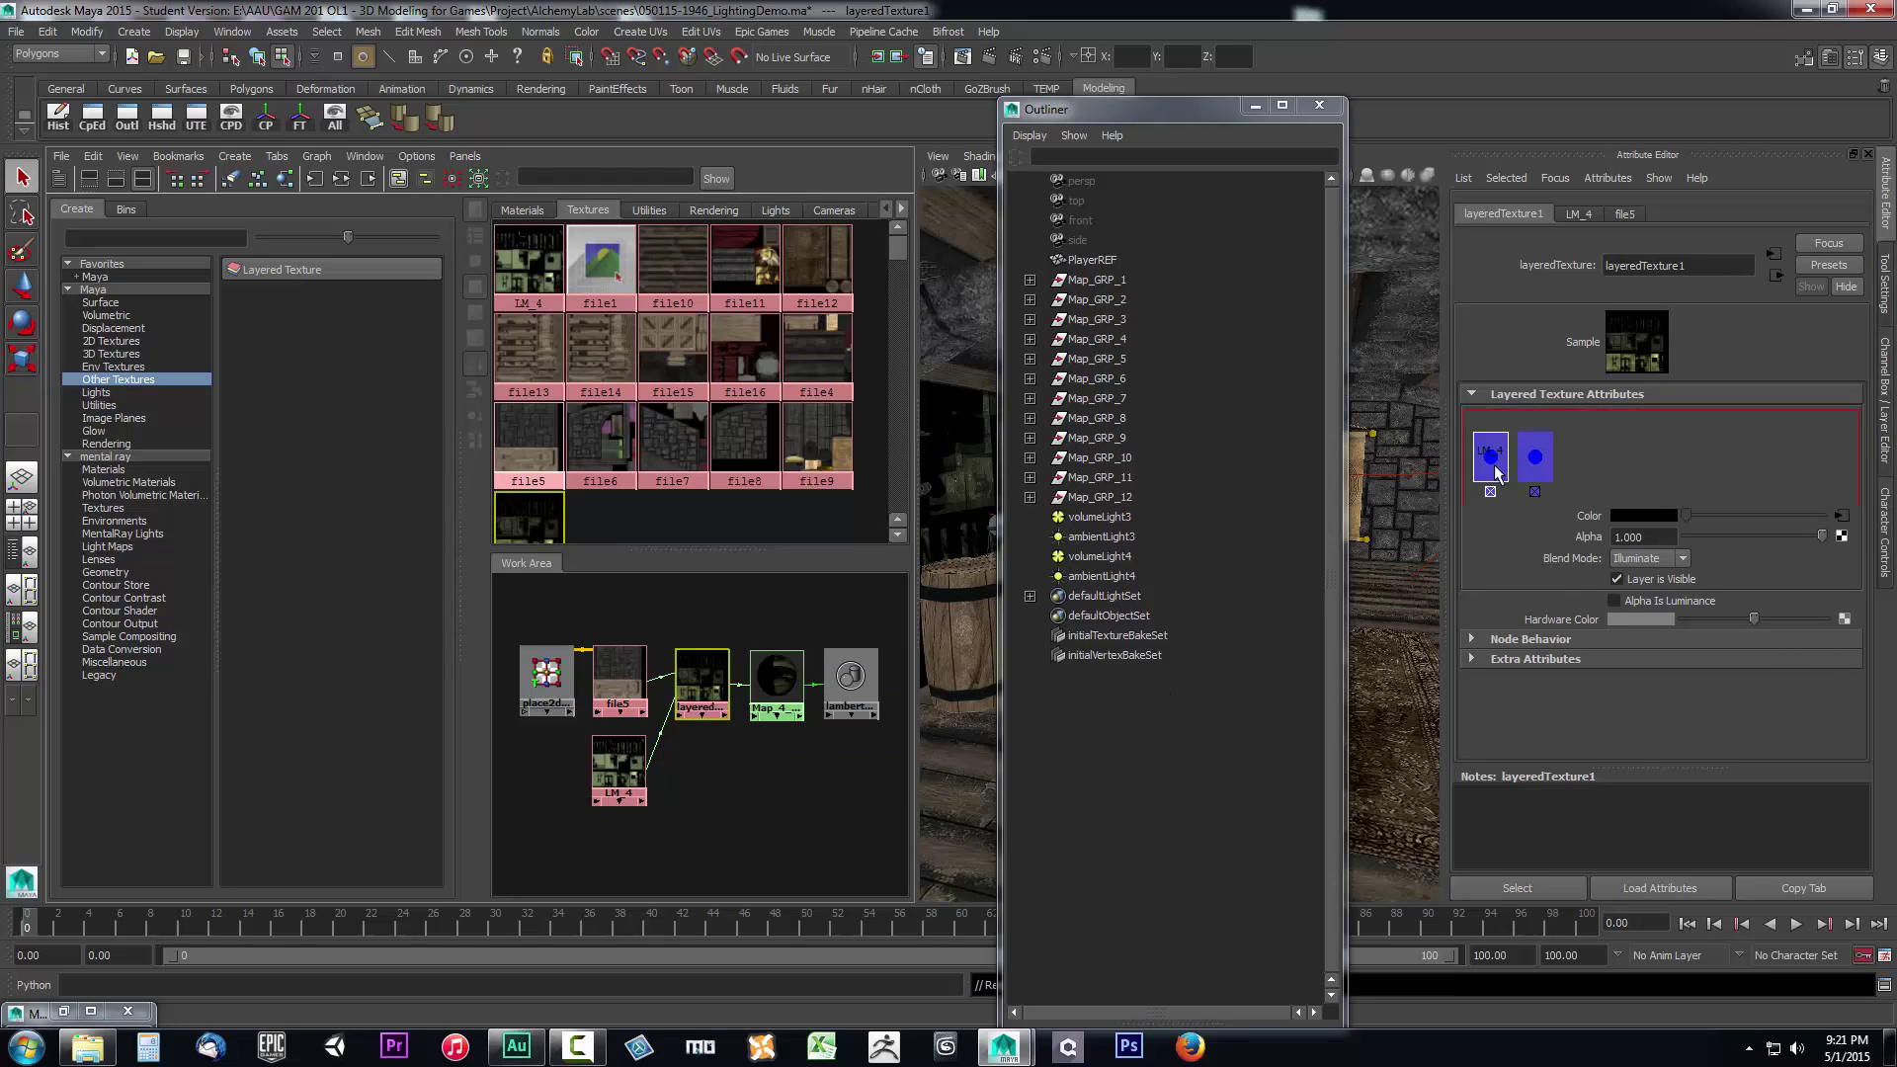
pyautogui.click(1535, 456)
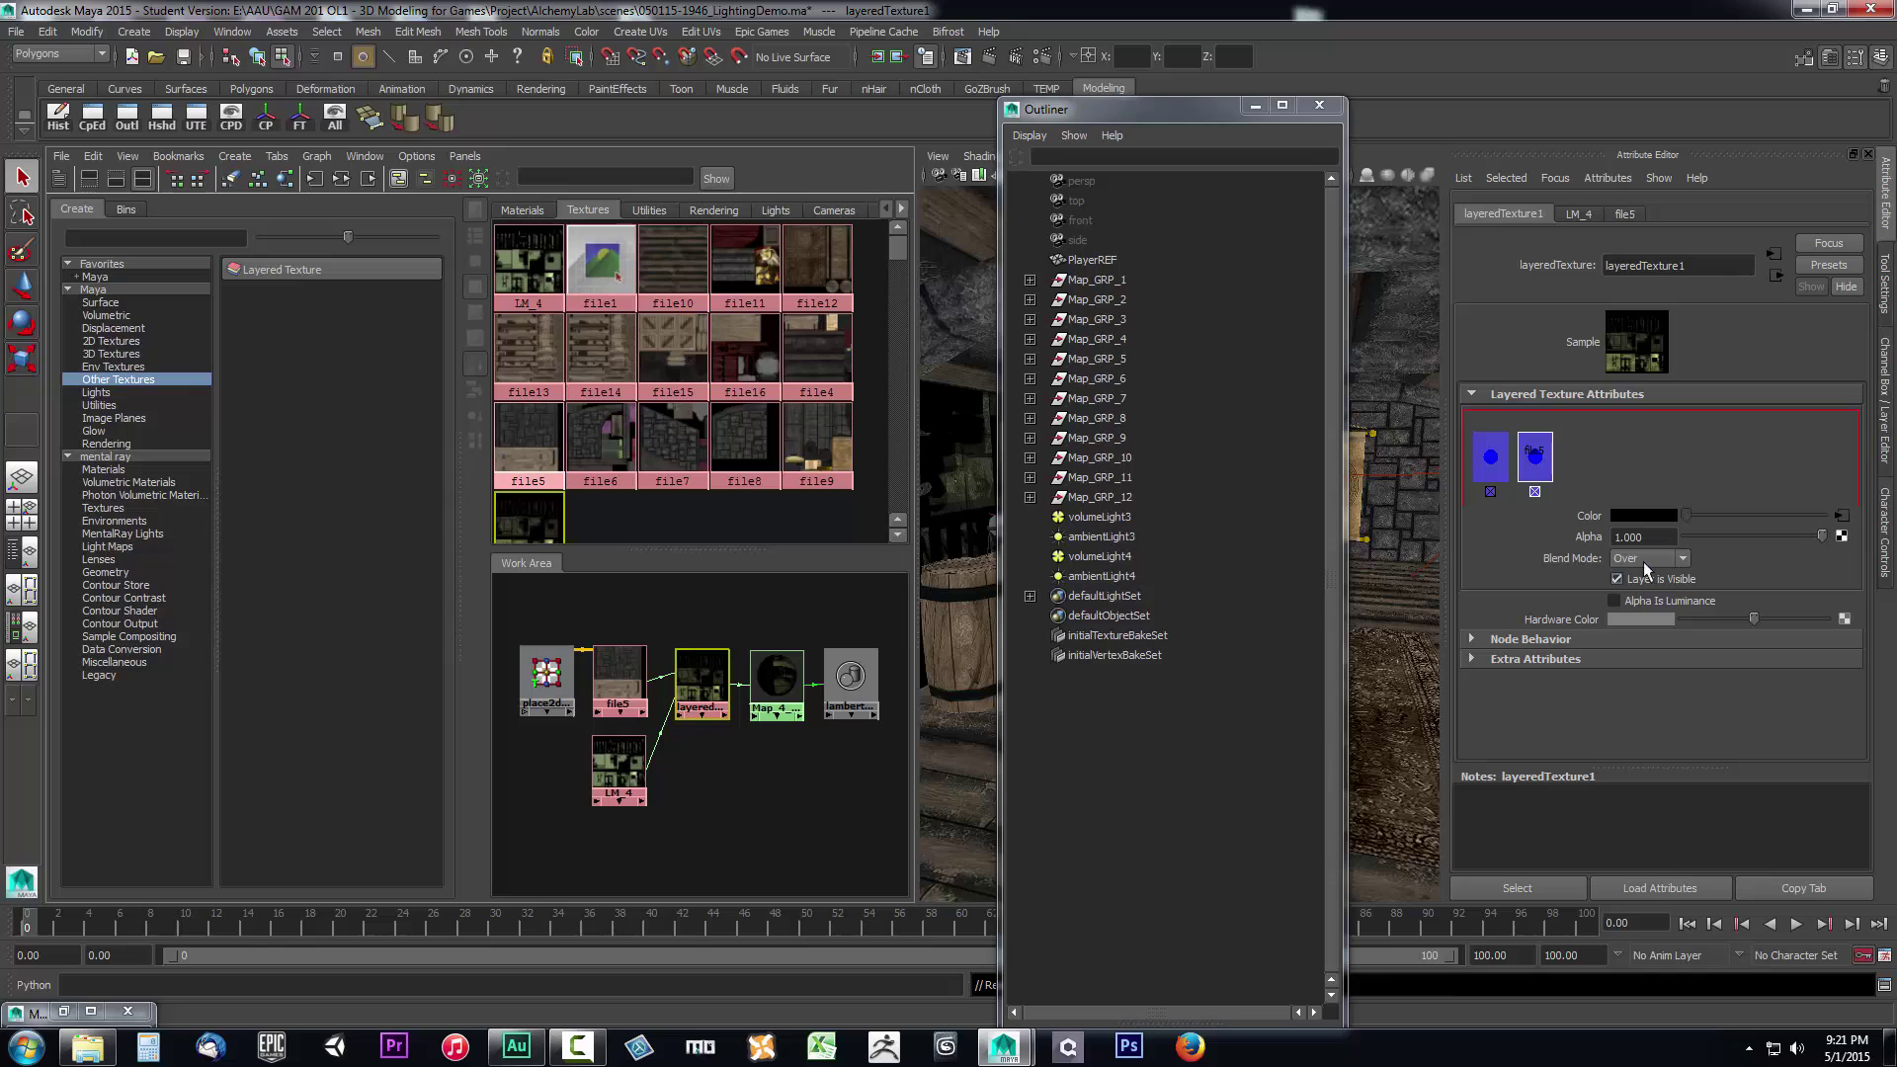
pyautogui.click(1494, 456)
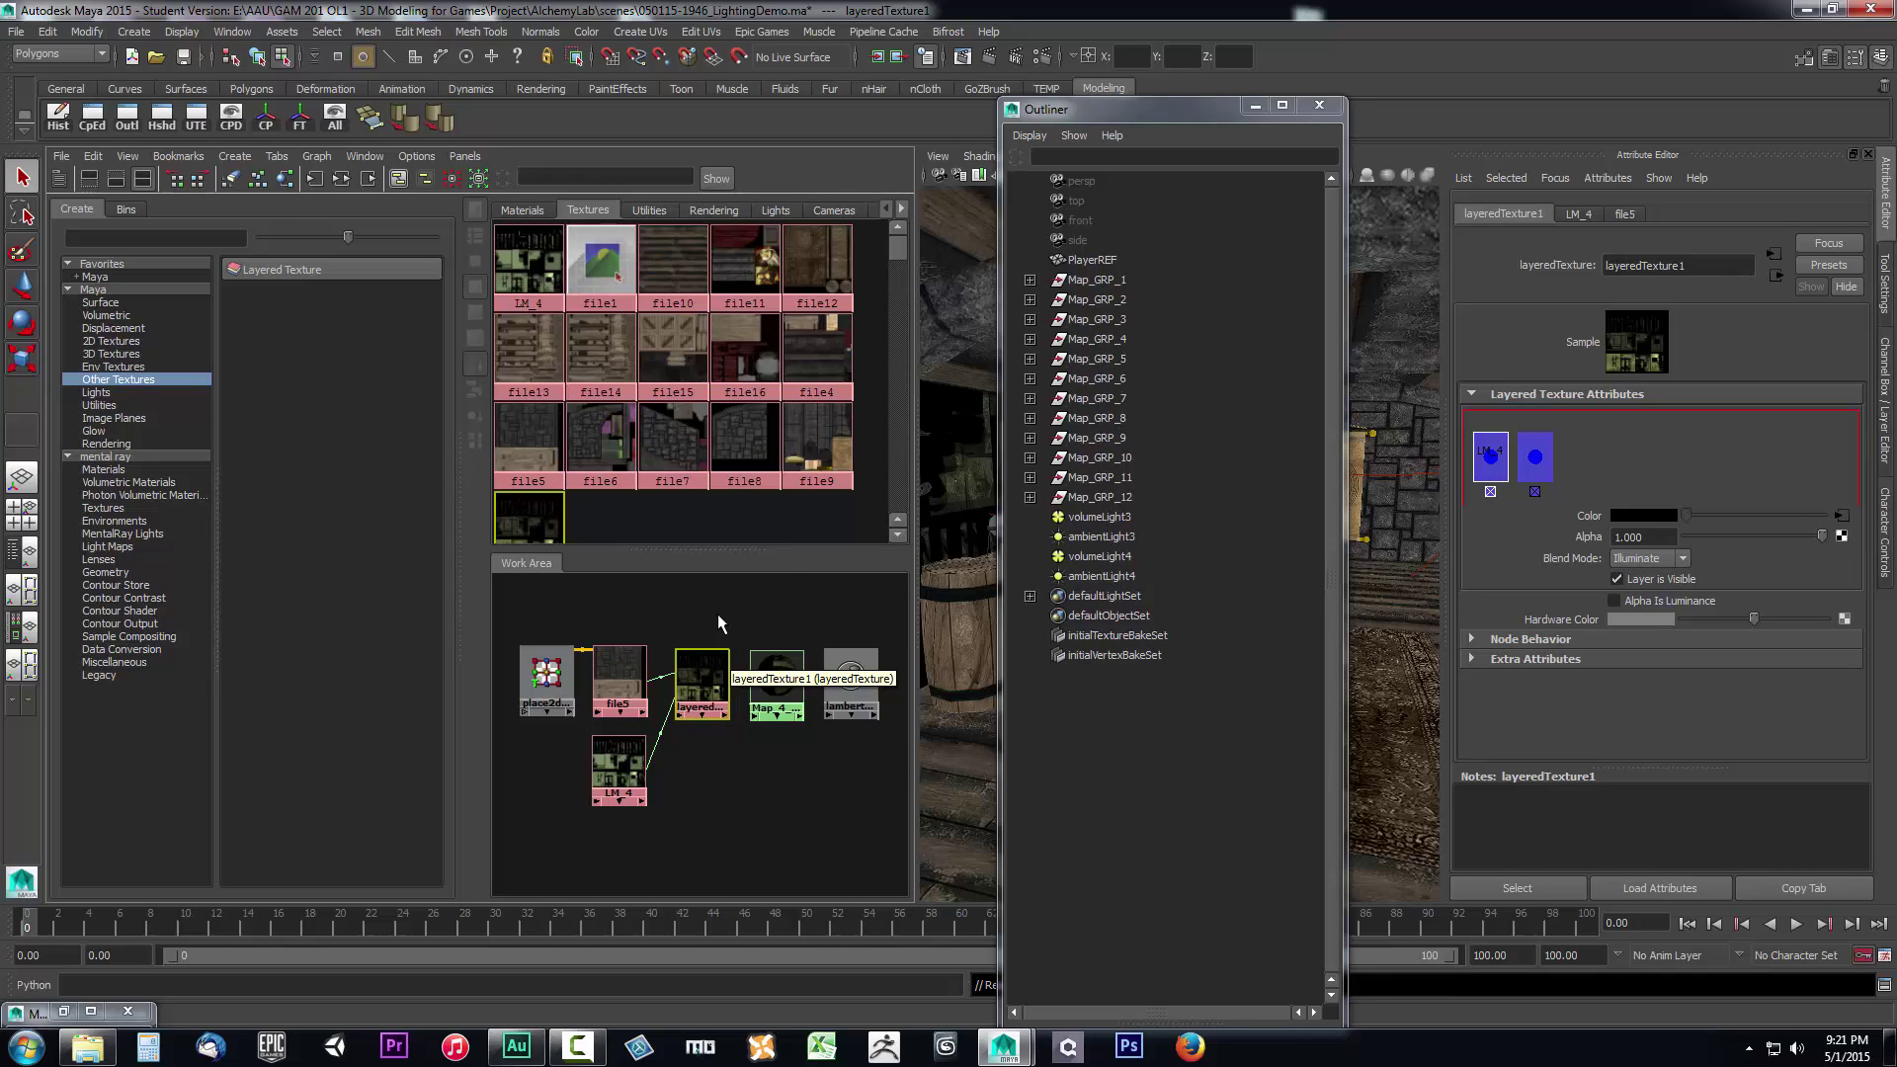
# Open the Relationship Editor for texture-centric UV linking and place it clear of the Outliner.
pyautogui.click(233, 32)
pyautogui.moveTo(259, 116)
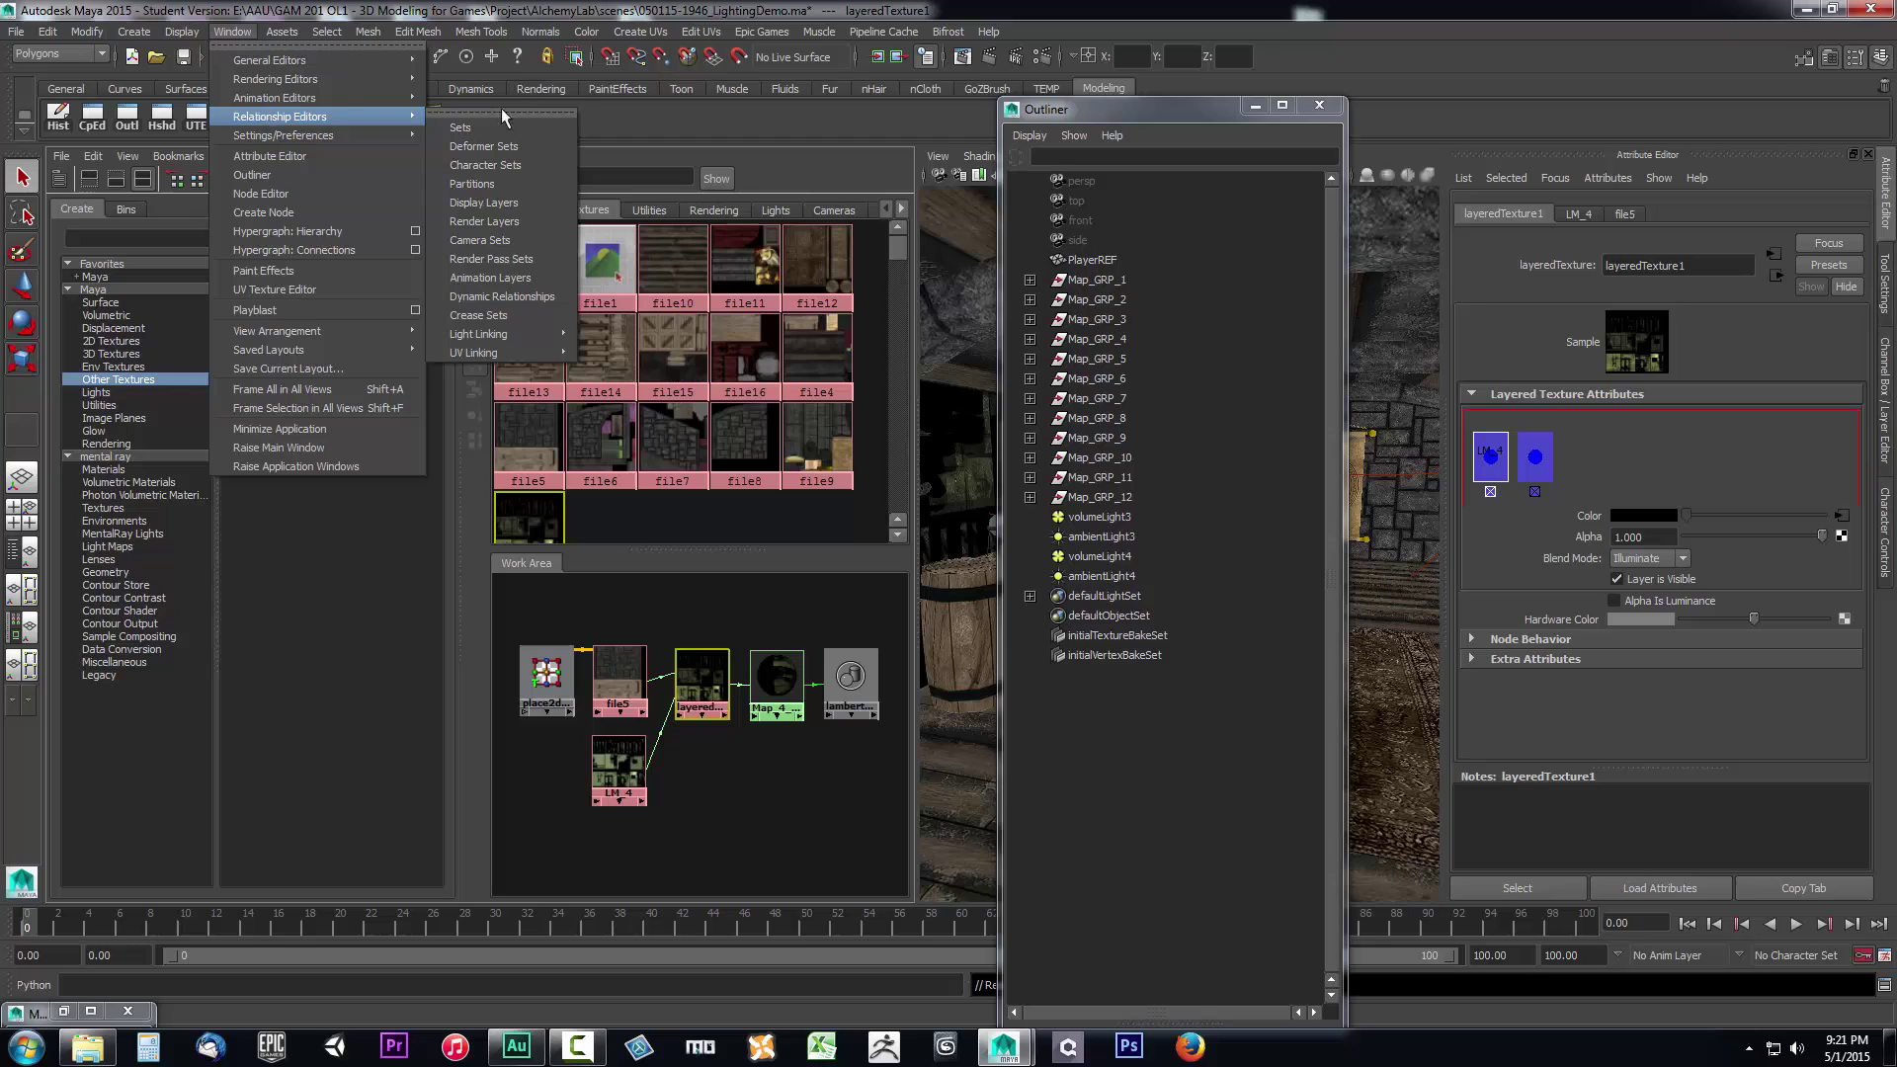
pyautogui.moveTo(515, 358)
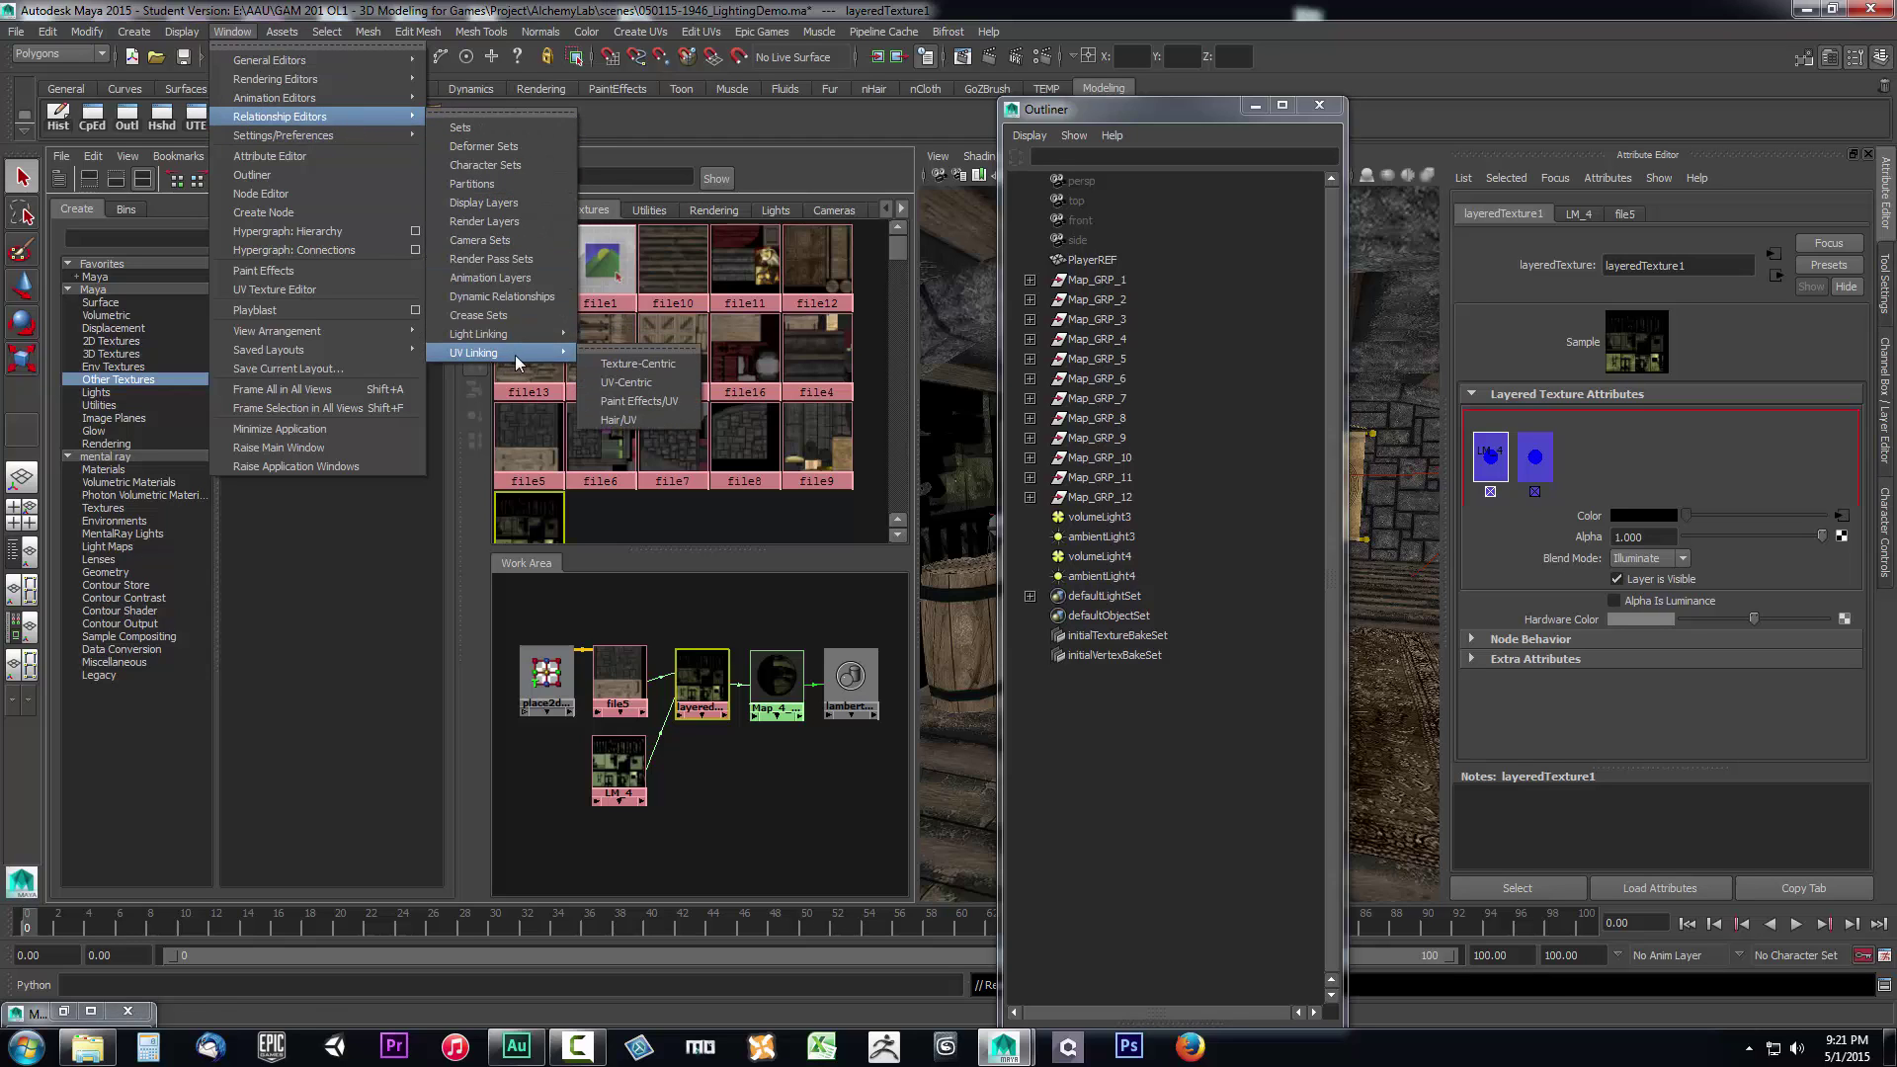
pyautogui.click(636, 366)
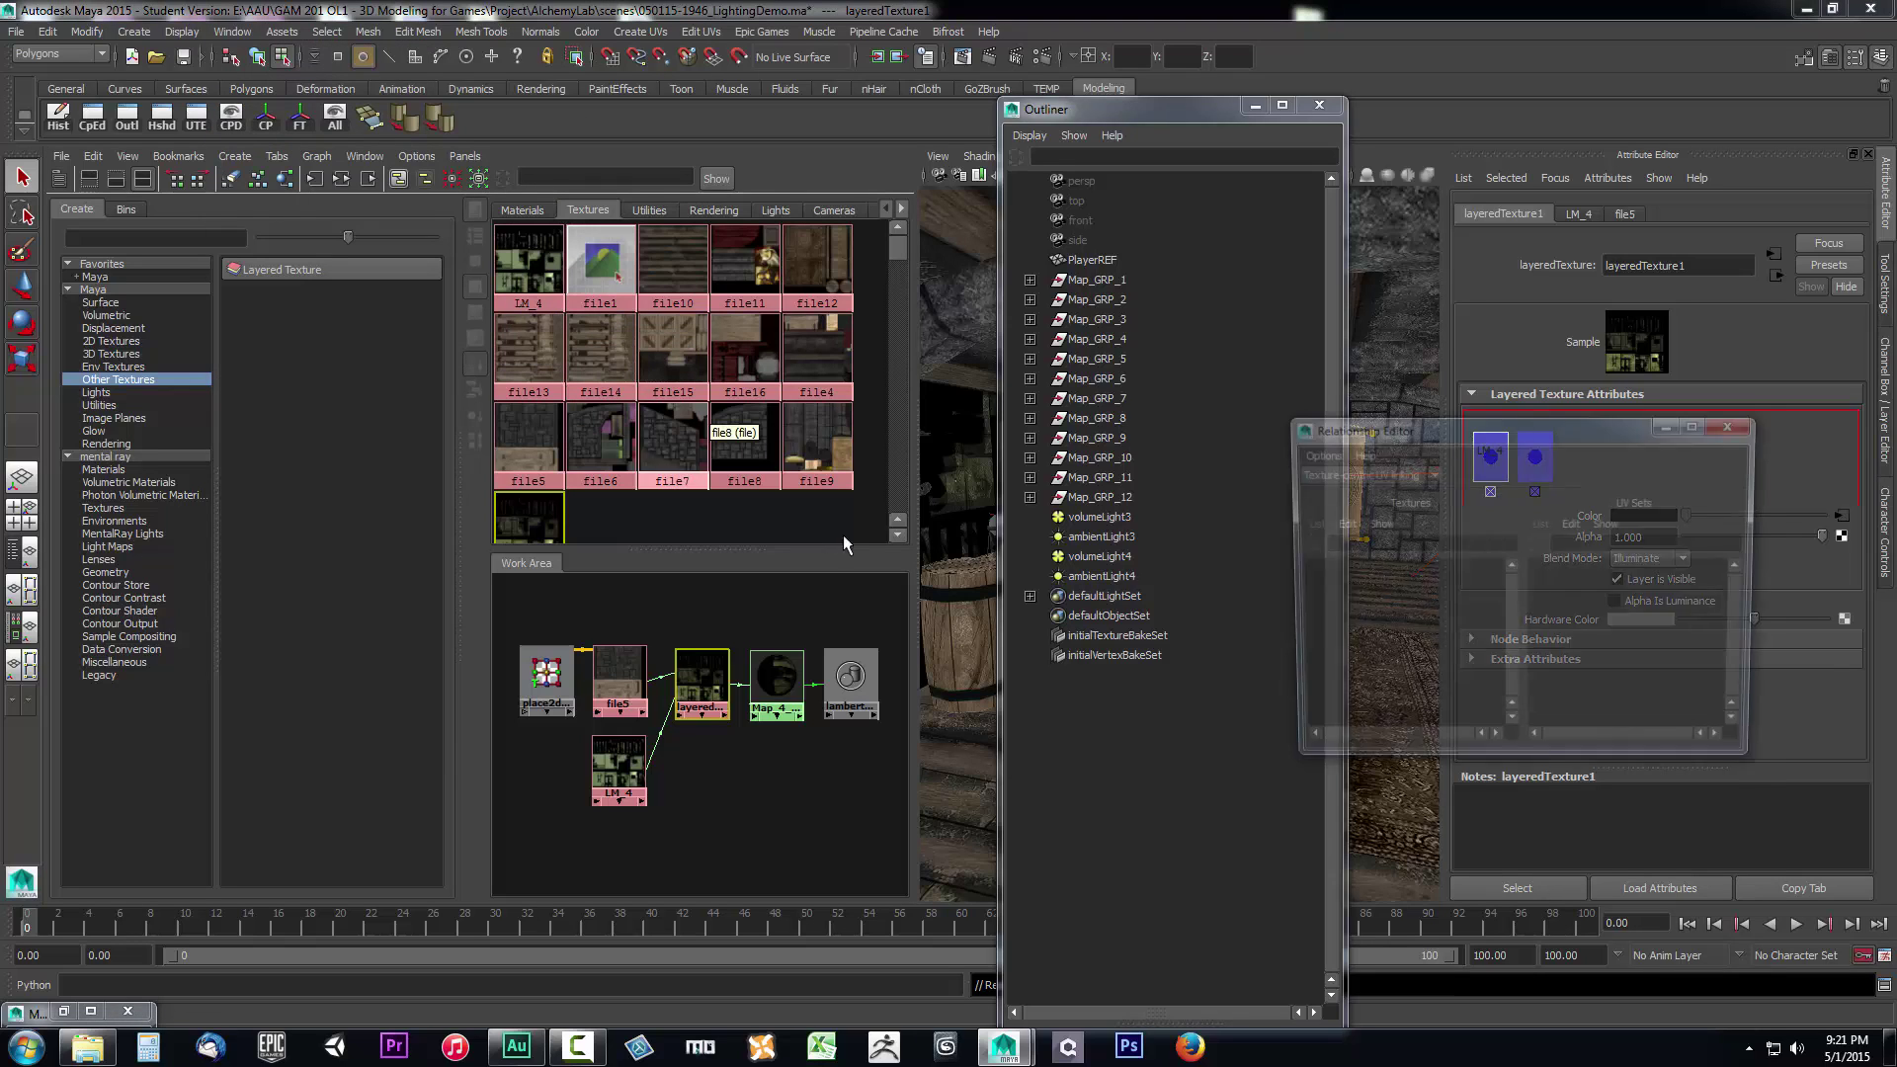
pyautogui.moveTo(1339, 428); pyautogui.dragTo(608, 412)
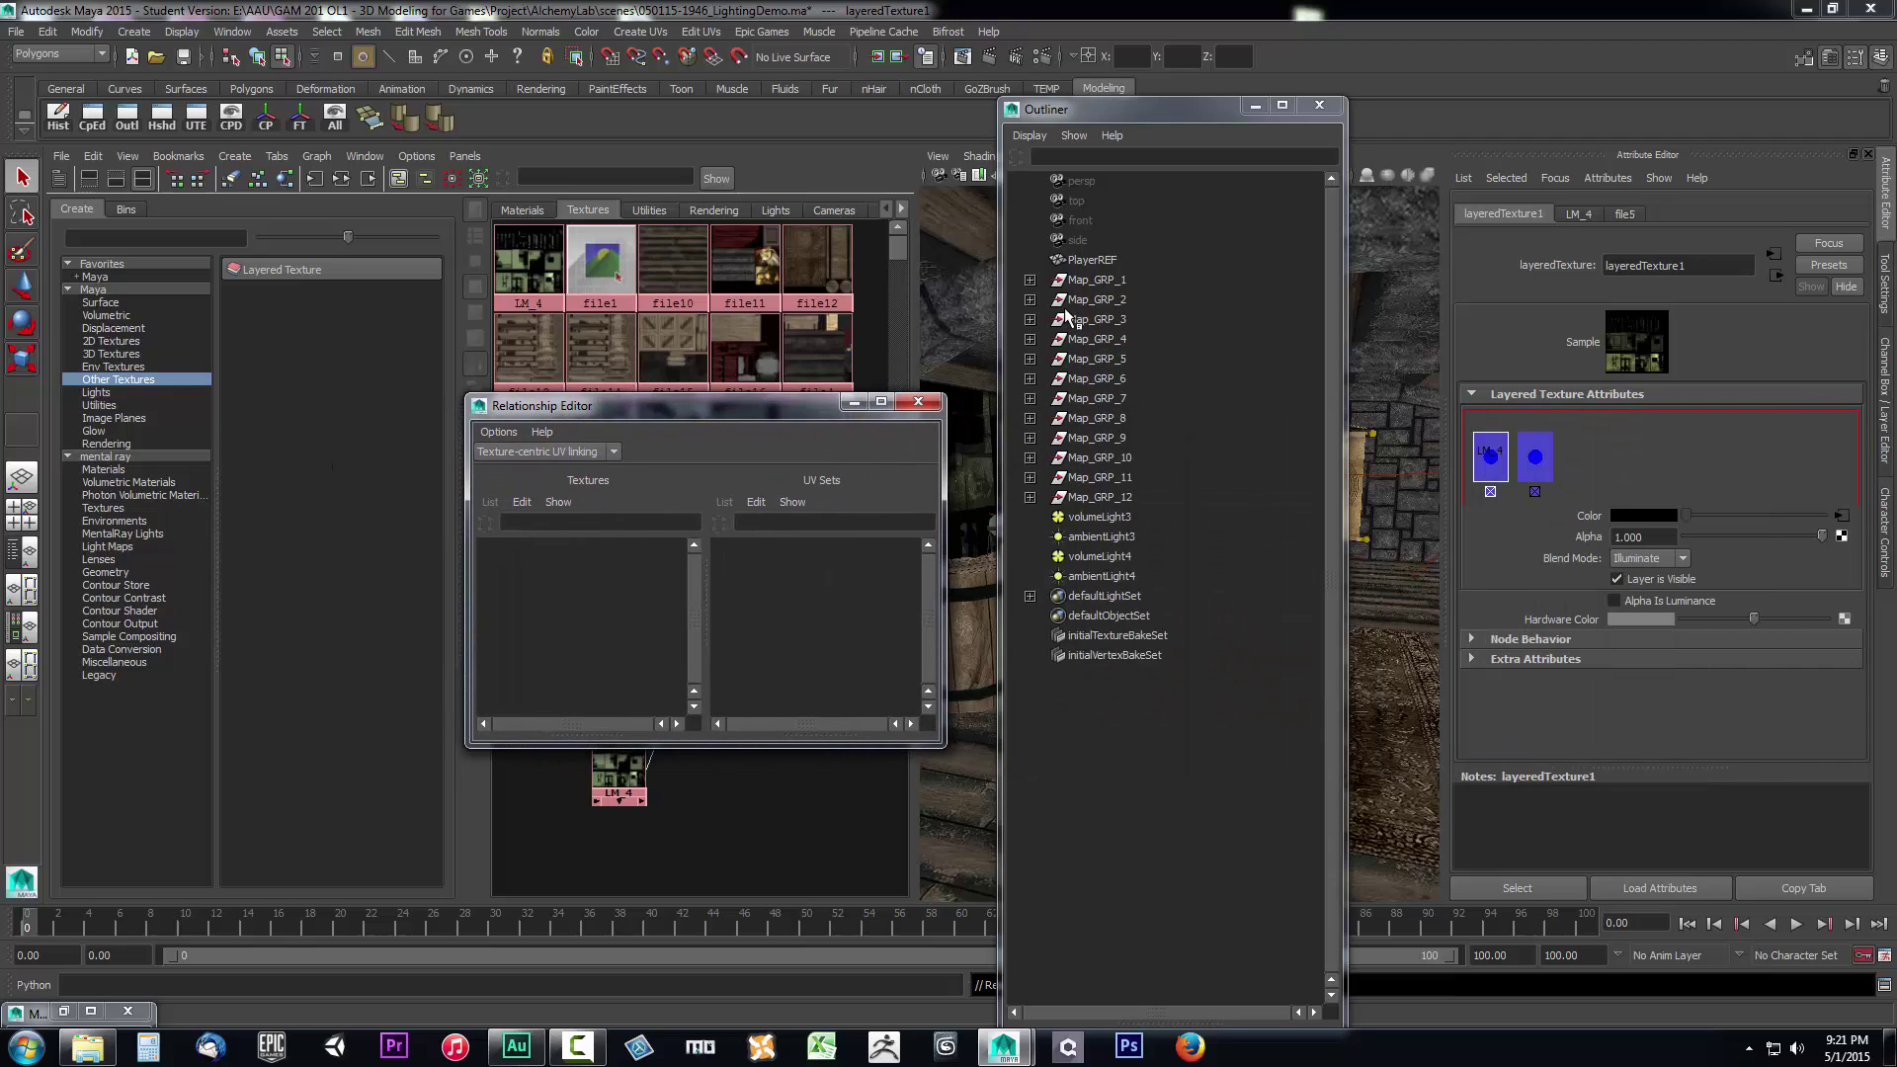
# Expand Map_GRP_4 and link the LM_4 texture to the lightmap UV set of the Wall object.
pyautogui.click(1030, 339)
pyautogui.click(1124, 377)
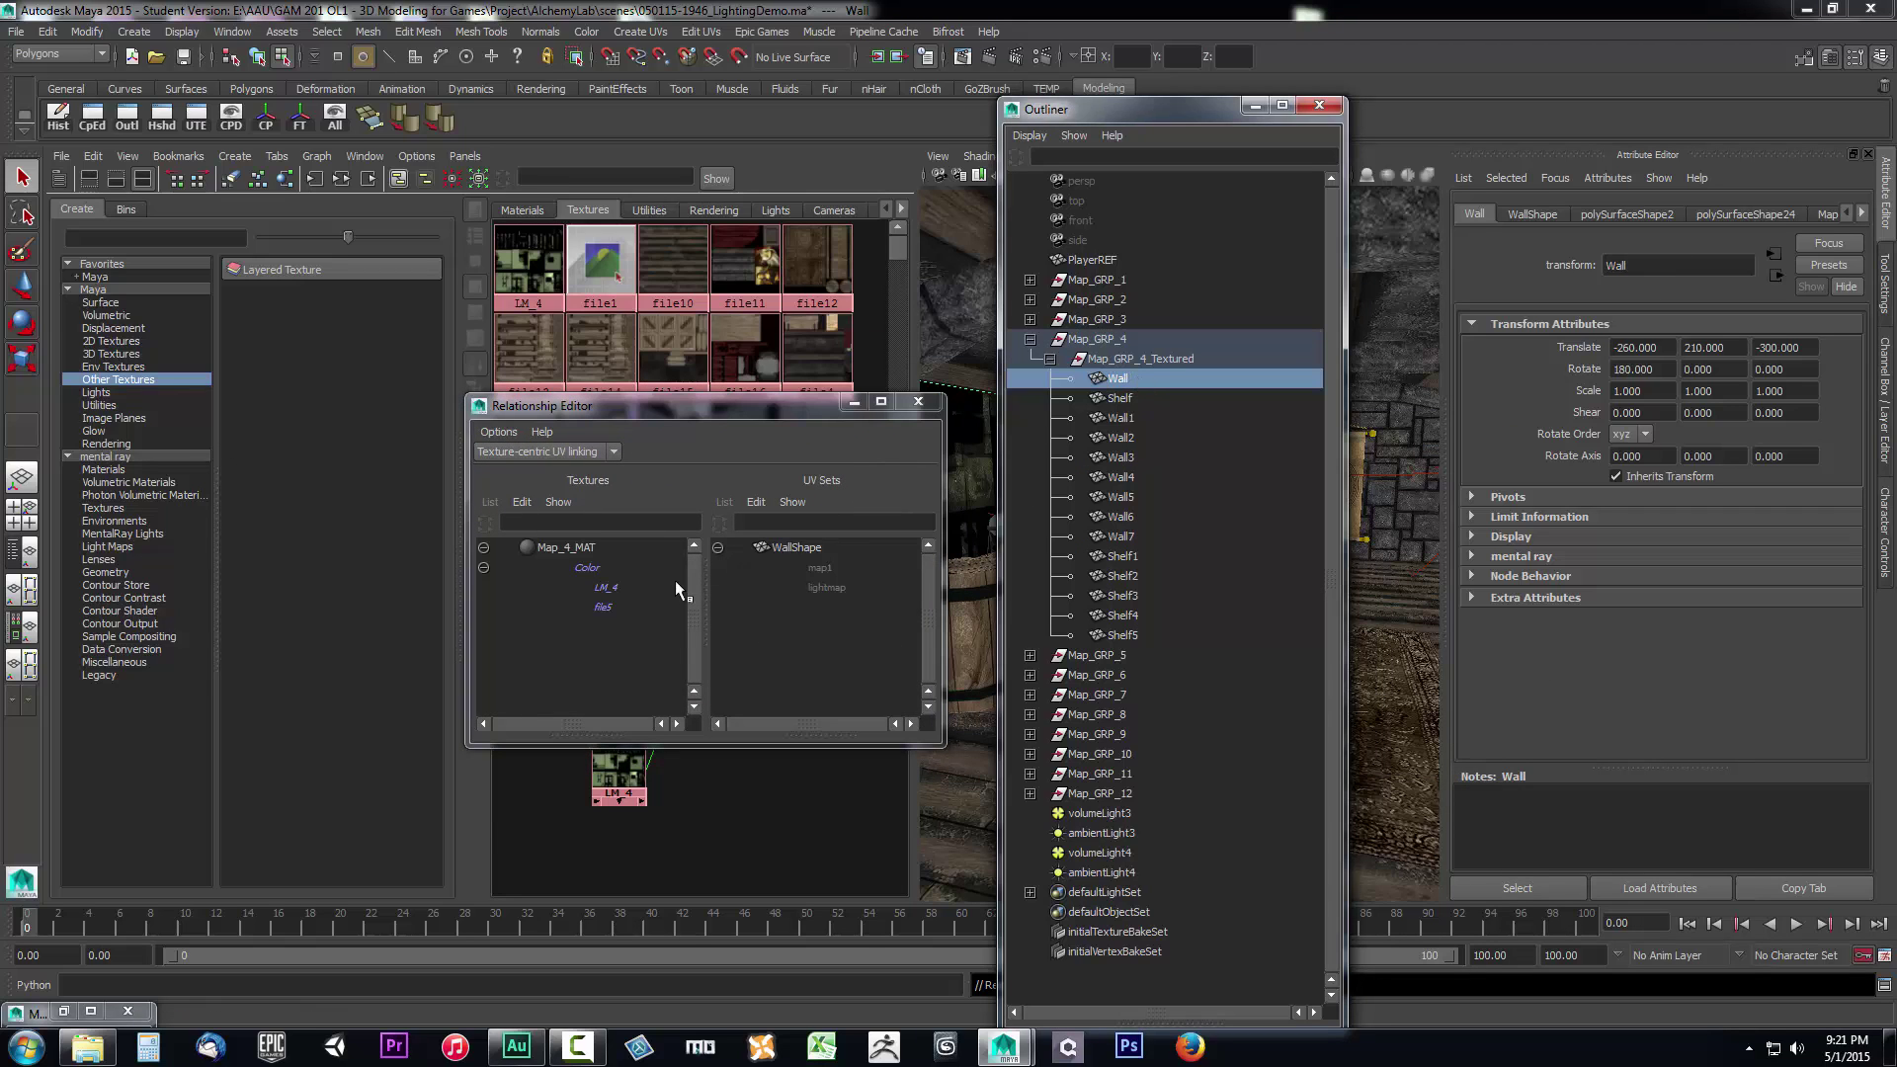
pyautogui.click(611, 589)
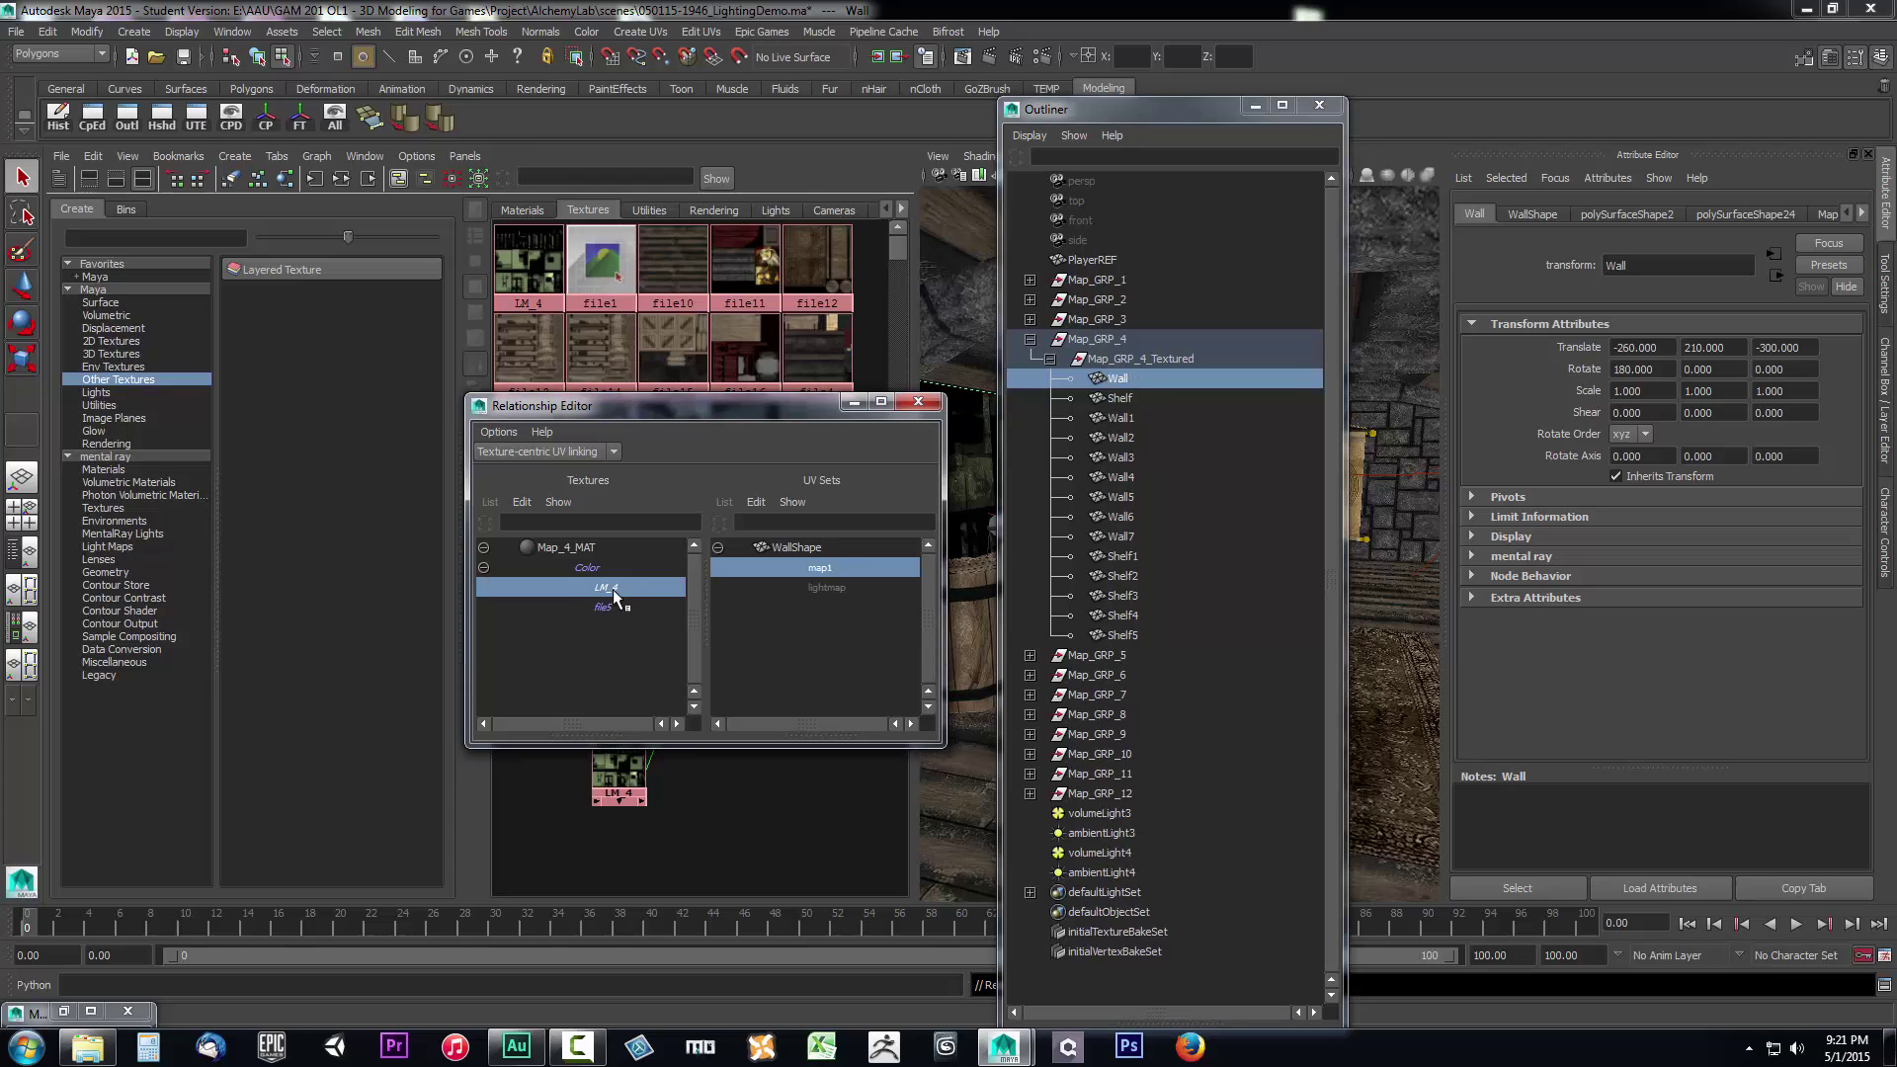
pyautogui.click(816, 587)
# Link LM_4 to the lightmap1 UV set of Shelf and the lightmap UV set of Wall1.
pyautogui.click(1114, 397)
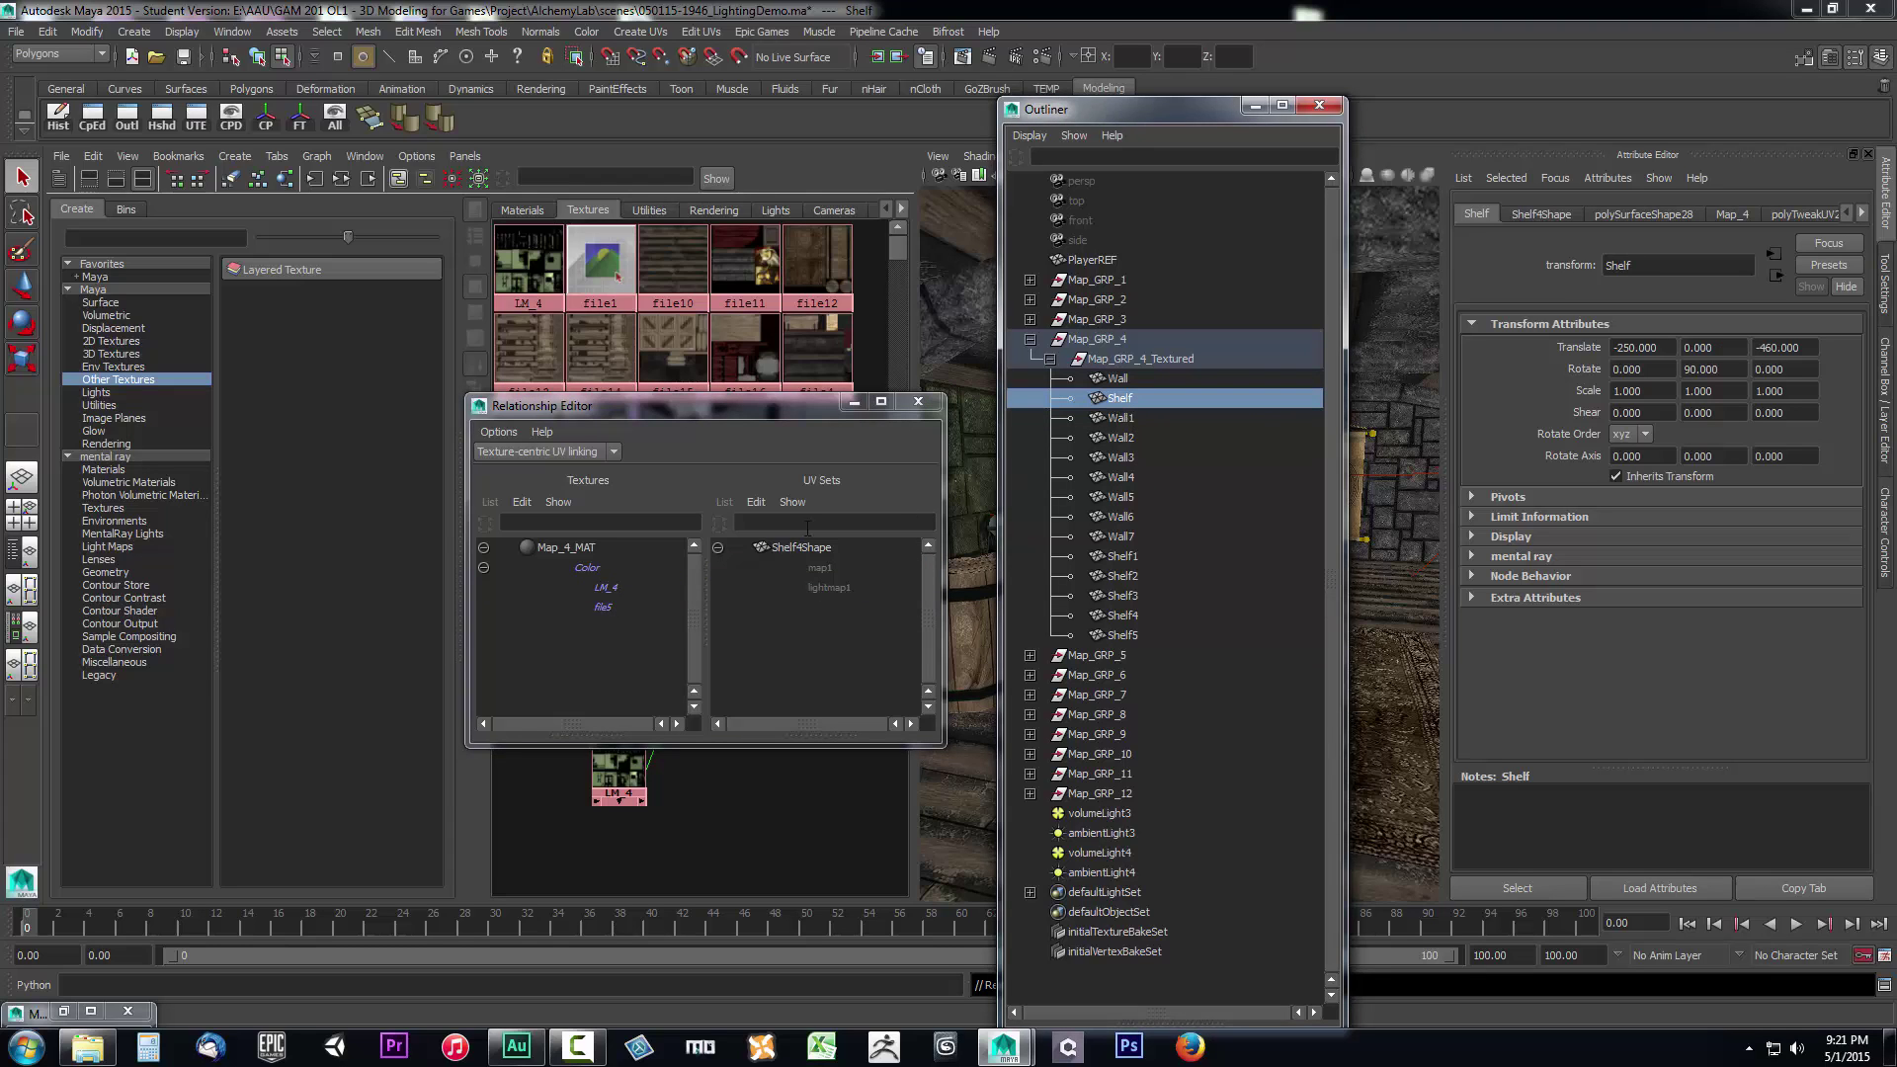
pyautogui.click(612, 587)
pyautogui.click(816, 587)
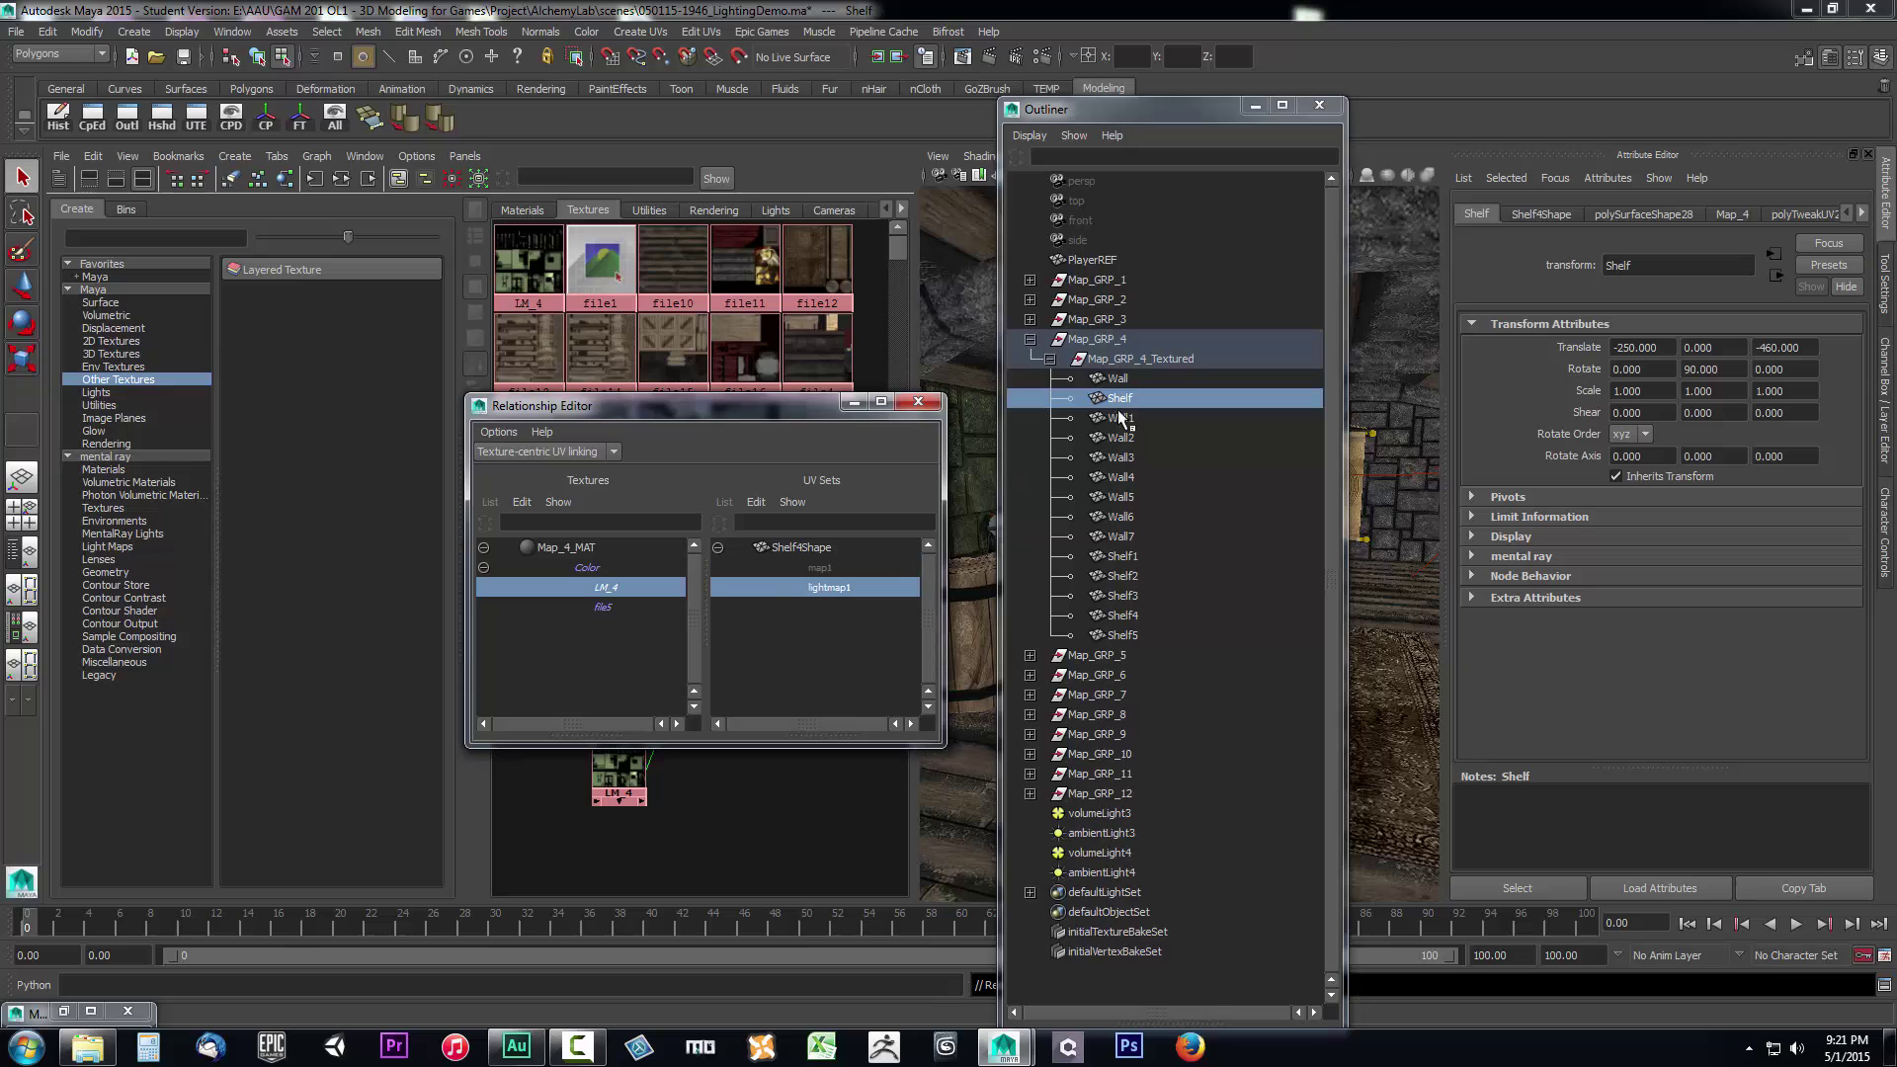
pyautogui.click(1120, 417)
pyautogui.click(611, 589)
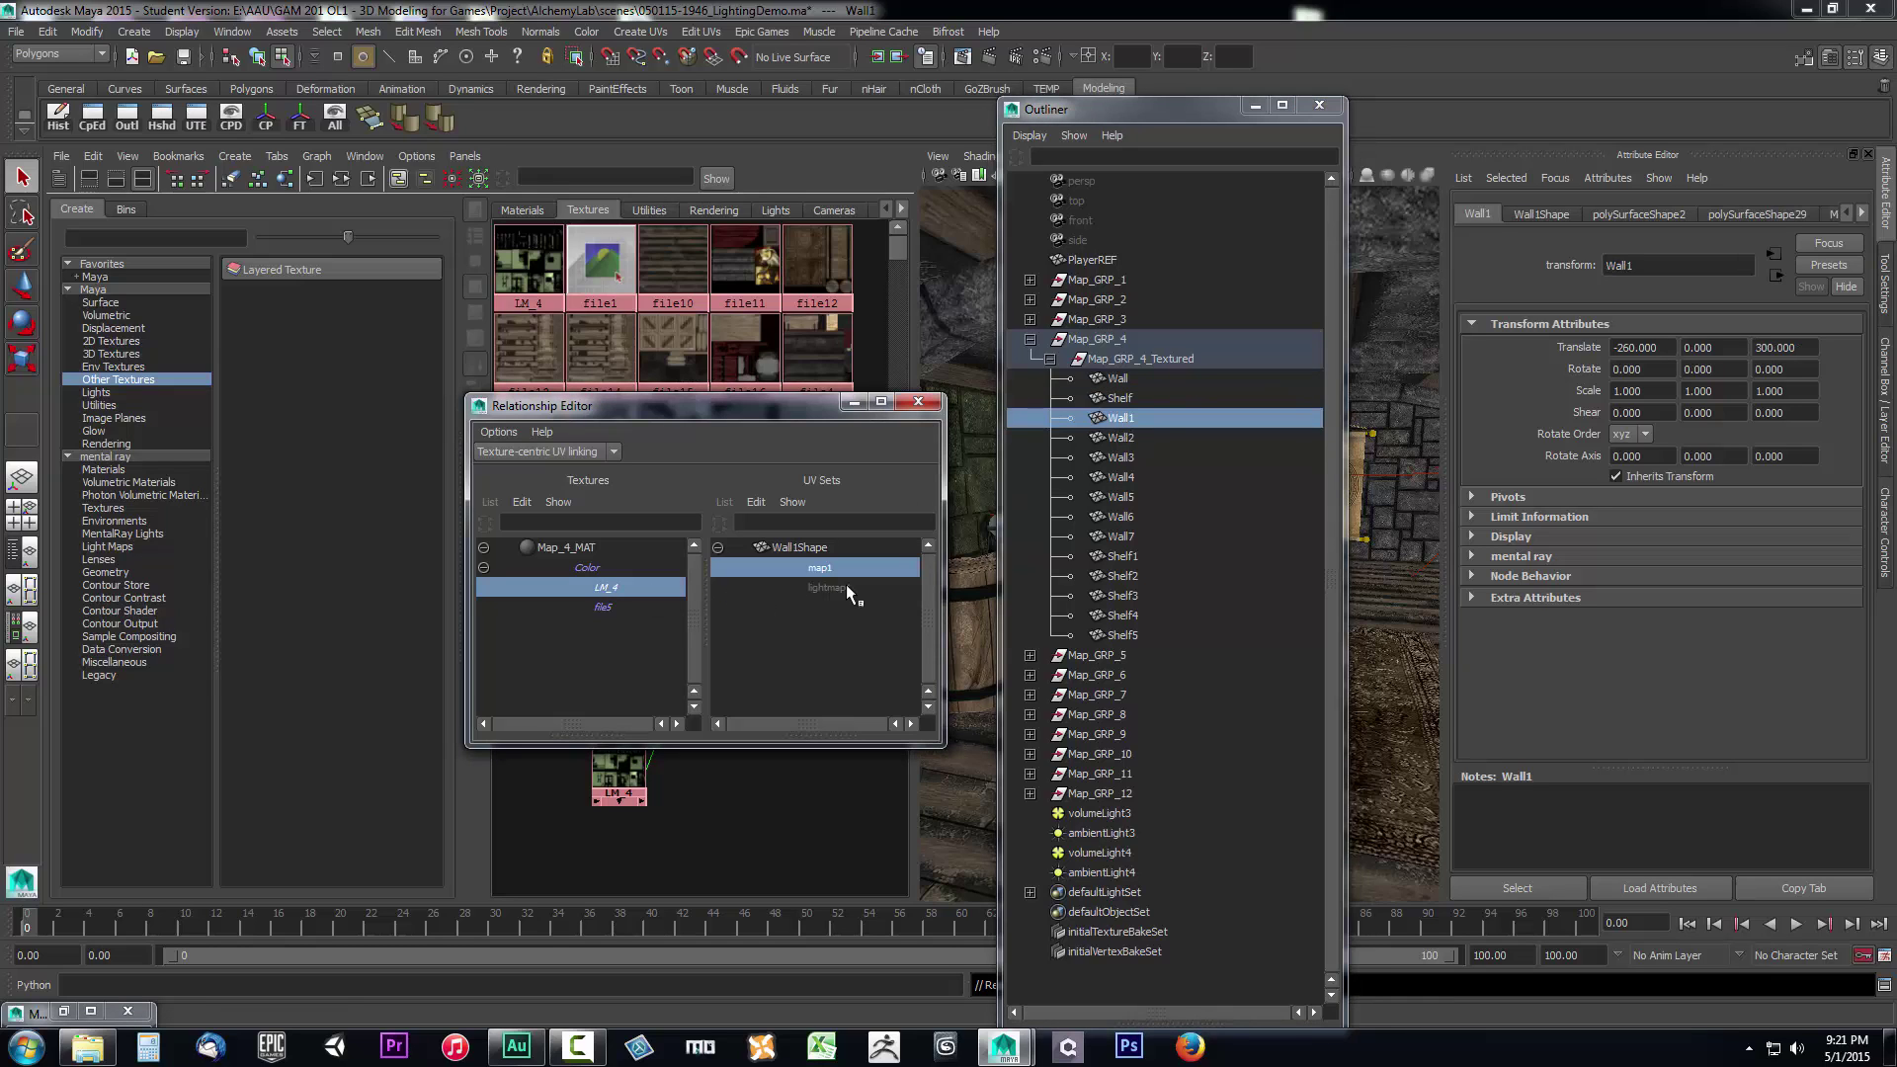
pyautogui.click(846, 585)
# Link LM_4 to the lightmap UV sets of Wall2 and Wall3.
pyautogui.click(1114, 437)
pyautogui.click(611, 588)
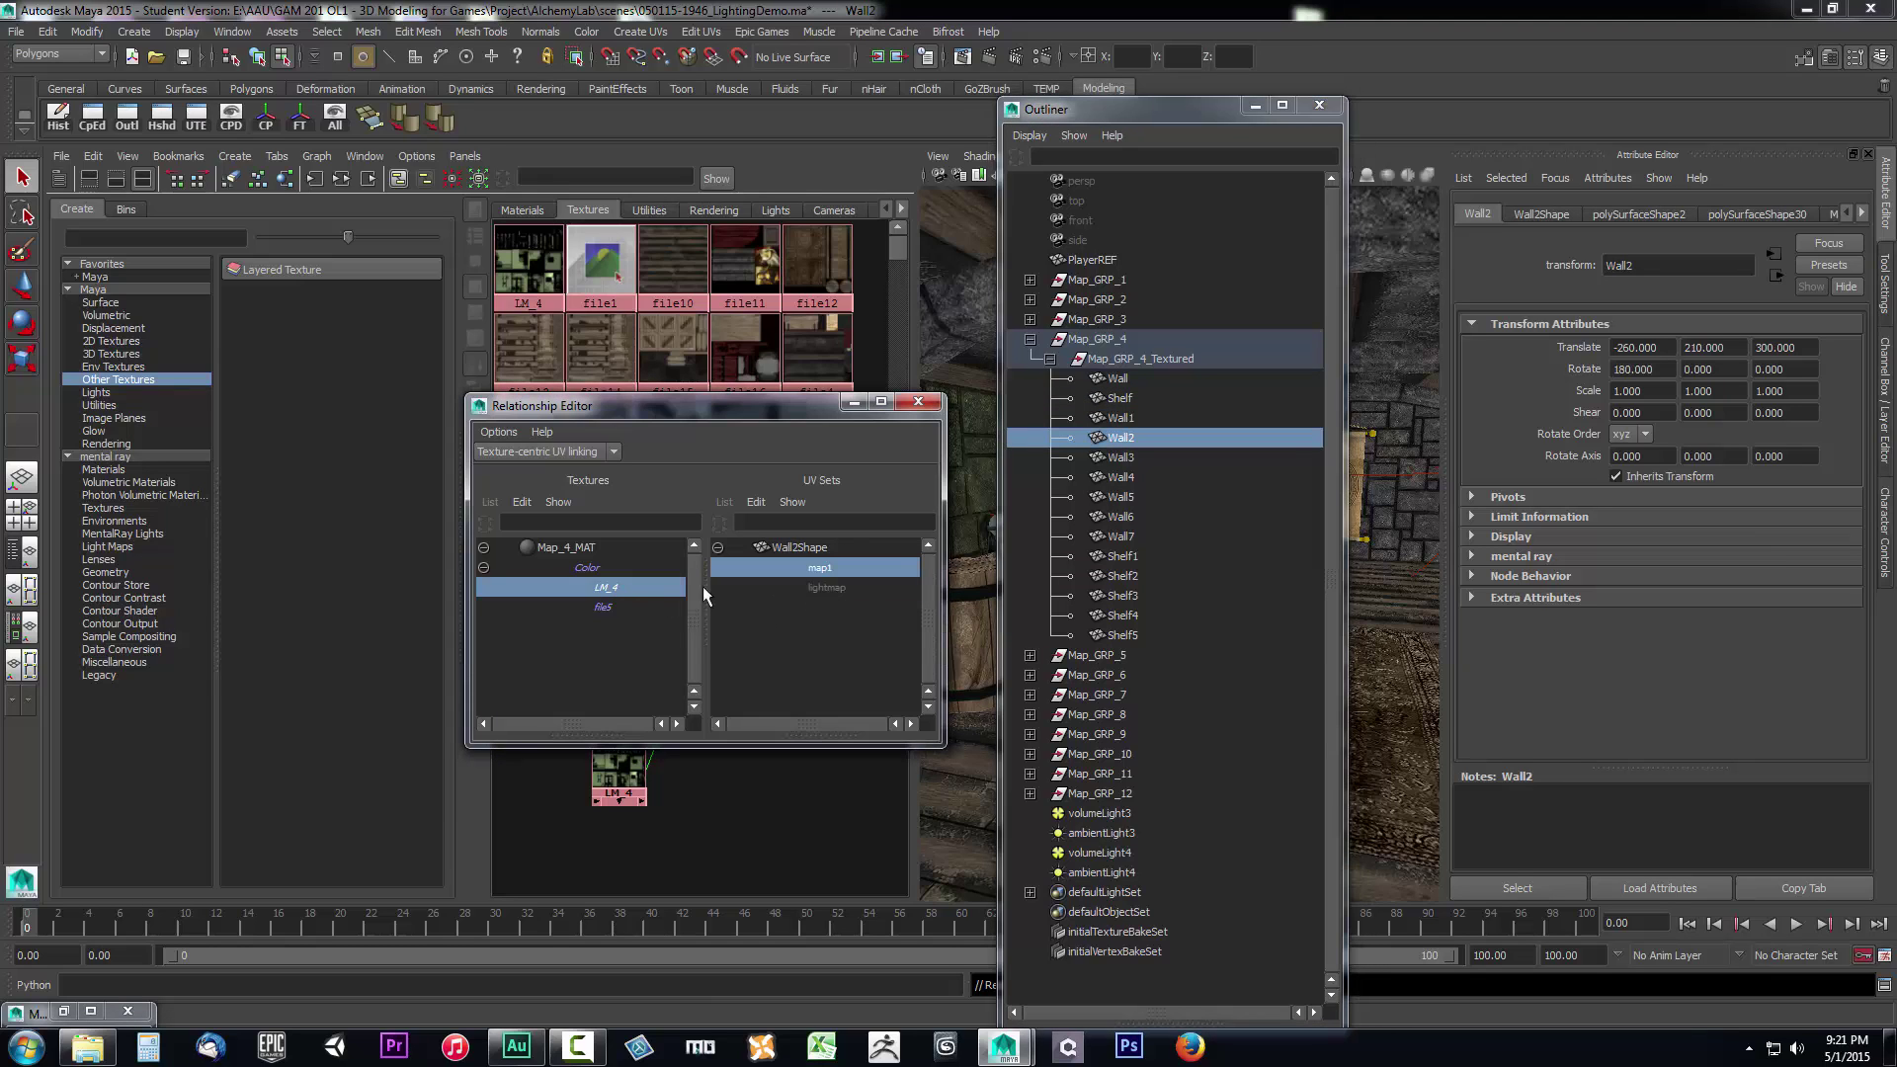
pyautogui.click(842, 587)
pyautogui.click(1120, 457)
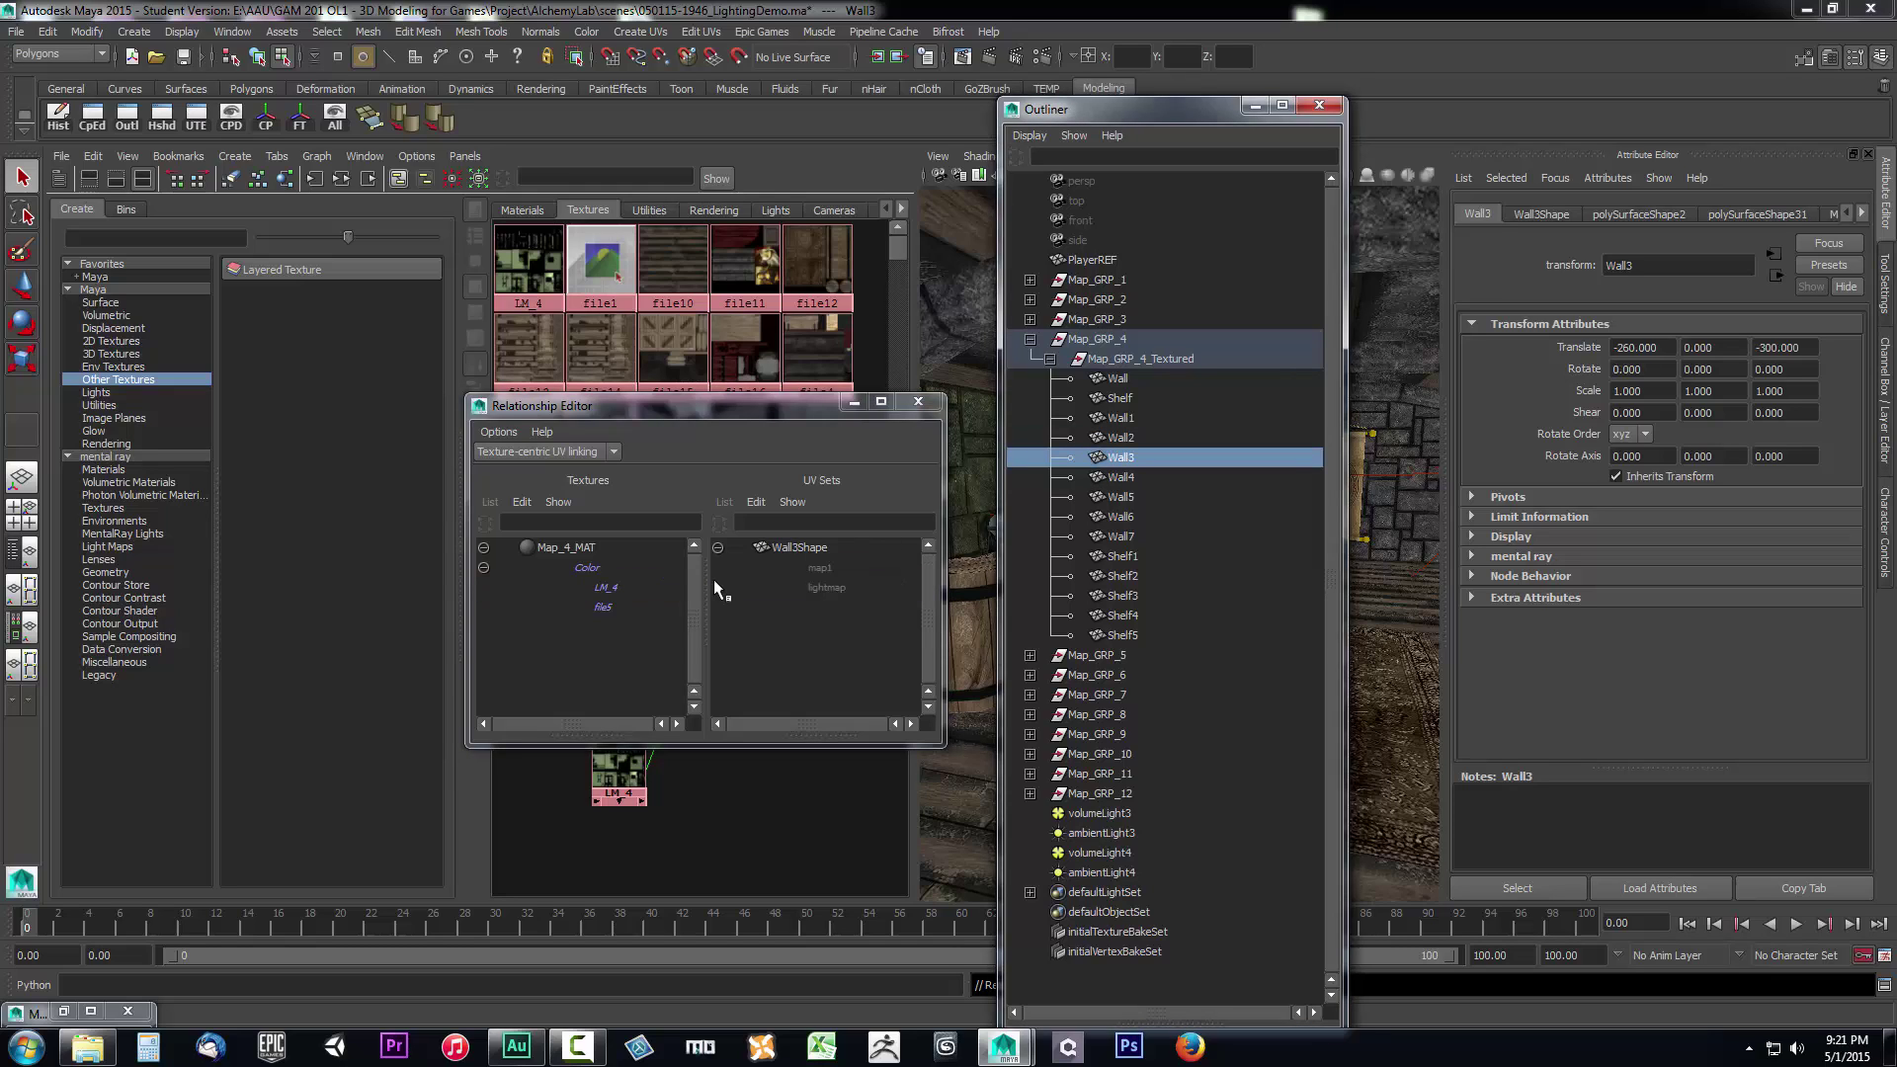
pyautogui.click(608, 589)
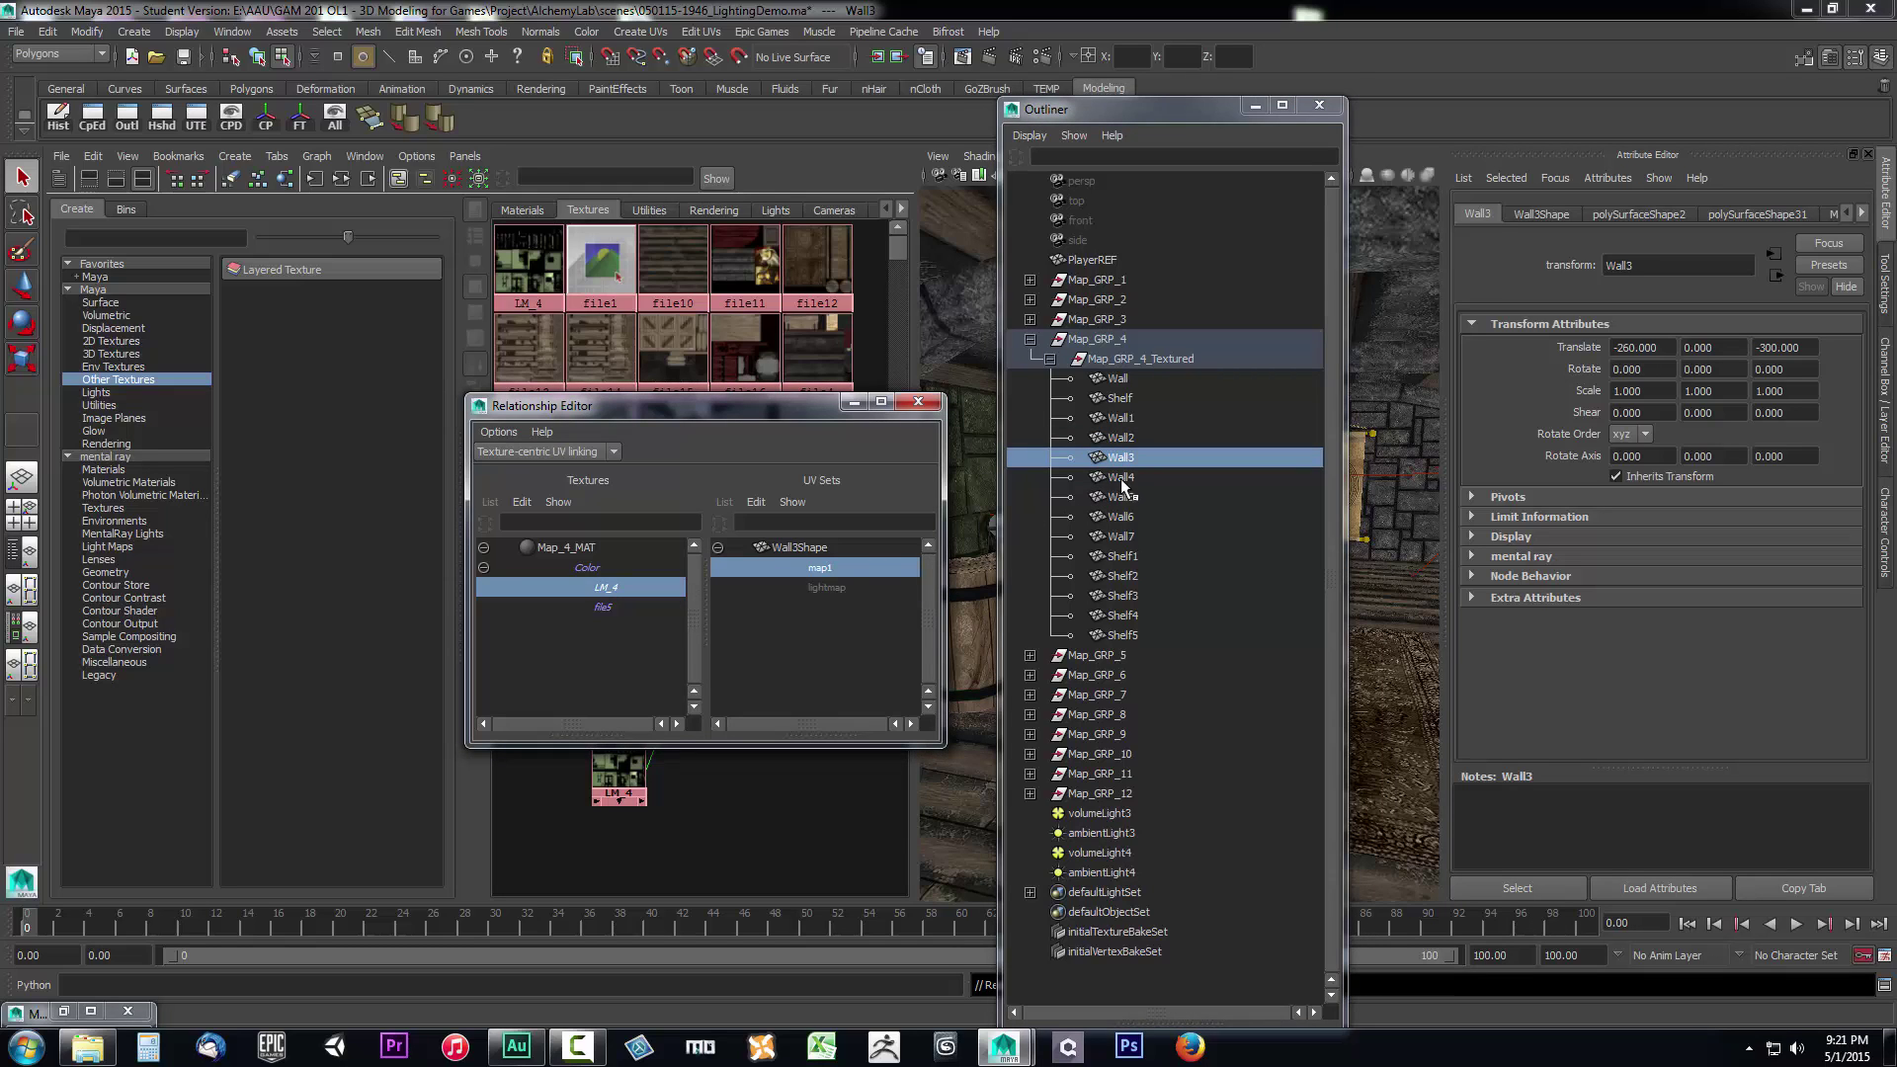
pyautogui.click(806, 587)
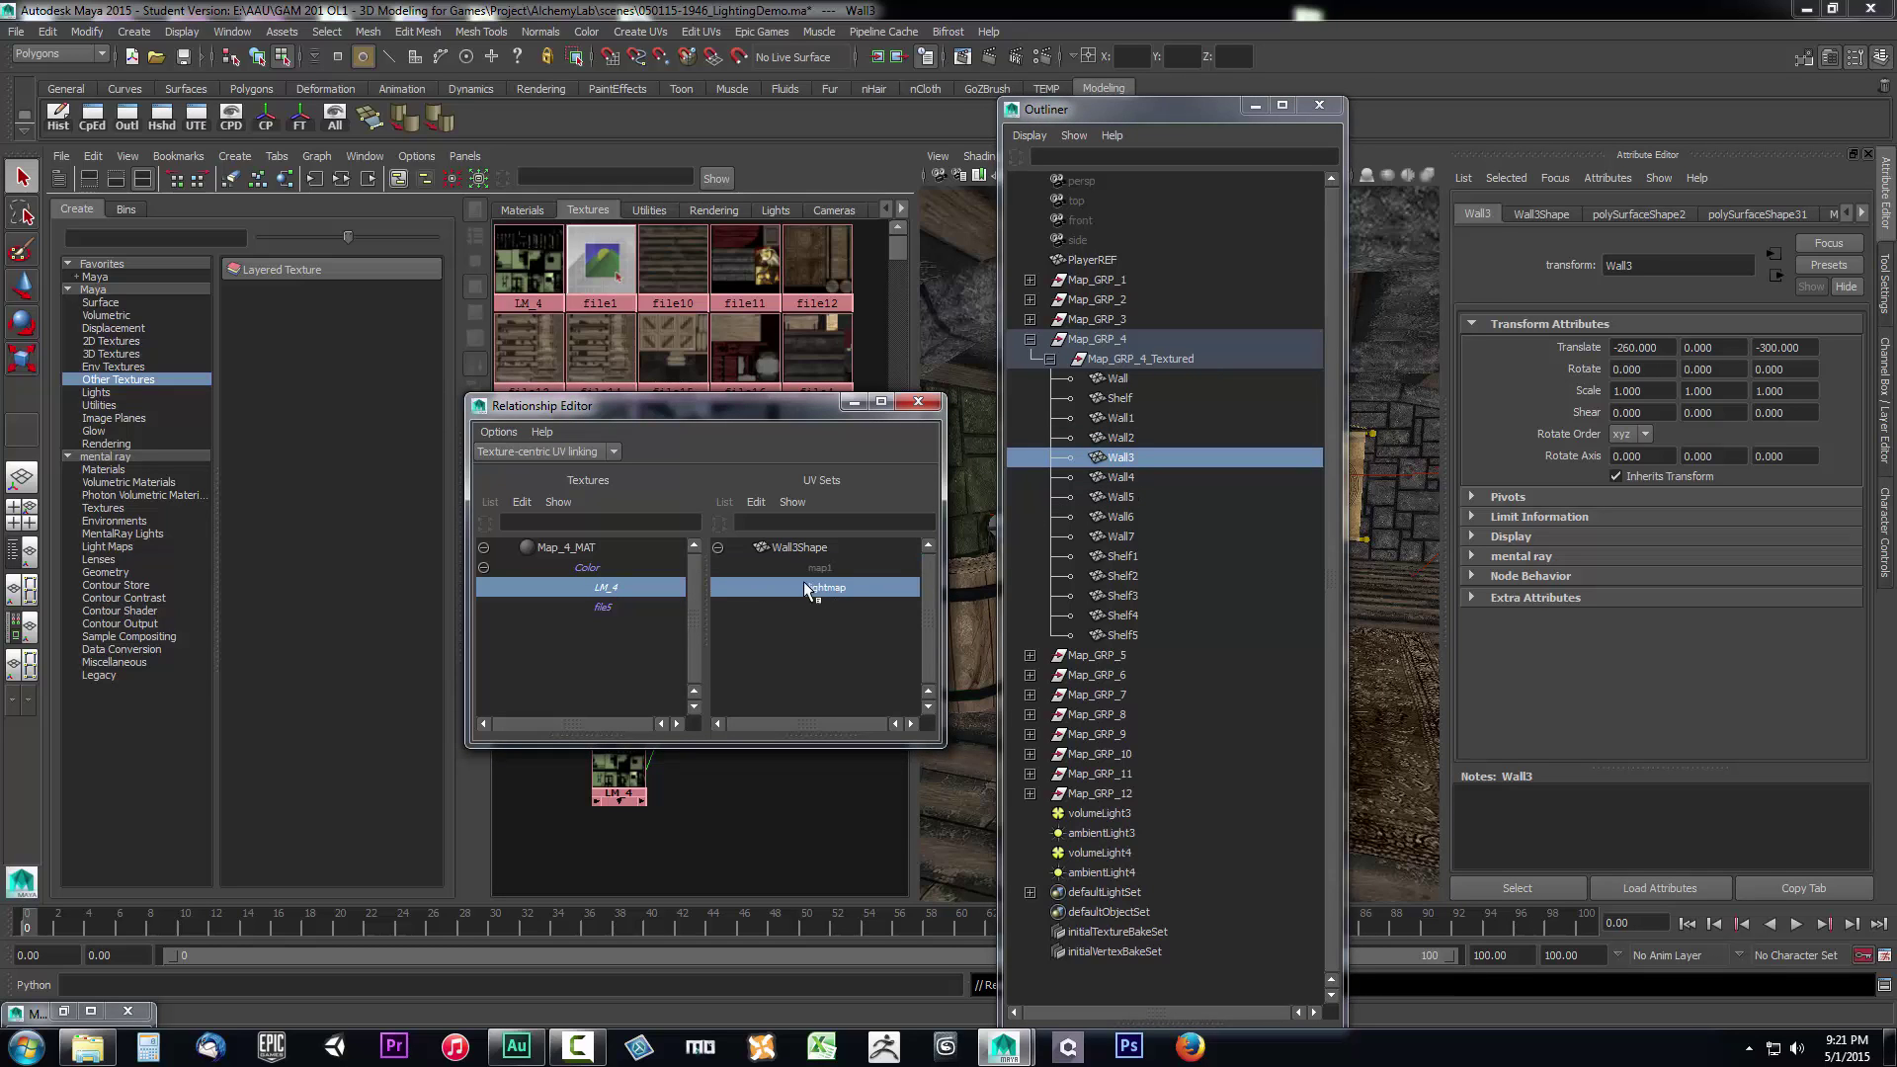
# Link LM_4 to Wall4's lightmap UV set and compare the UV links of file5 and LM_4.
pyautogui.click(1121, 477)
pyautogui.click(607, 588)
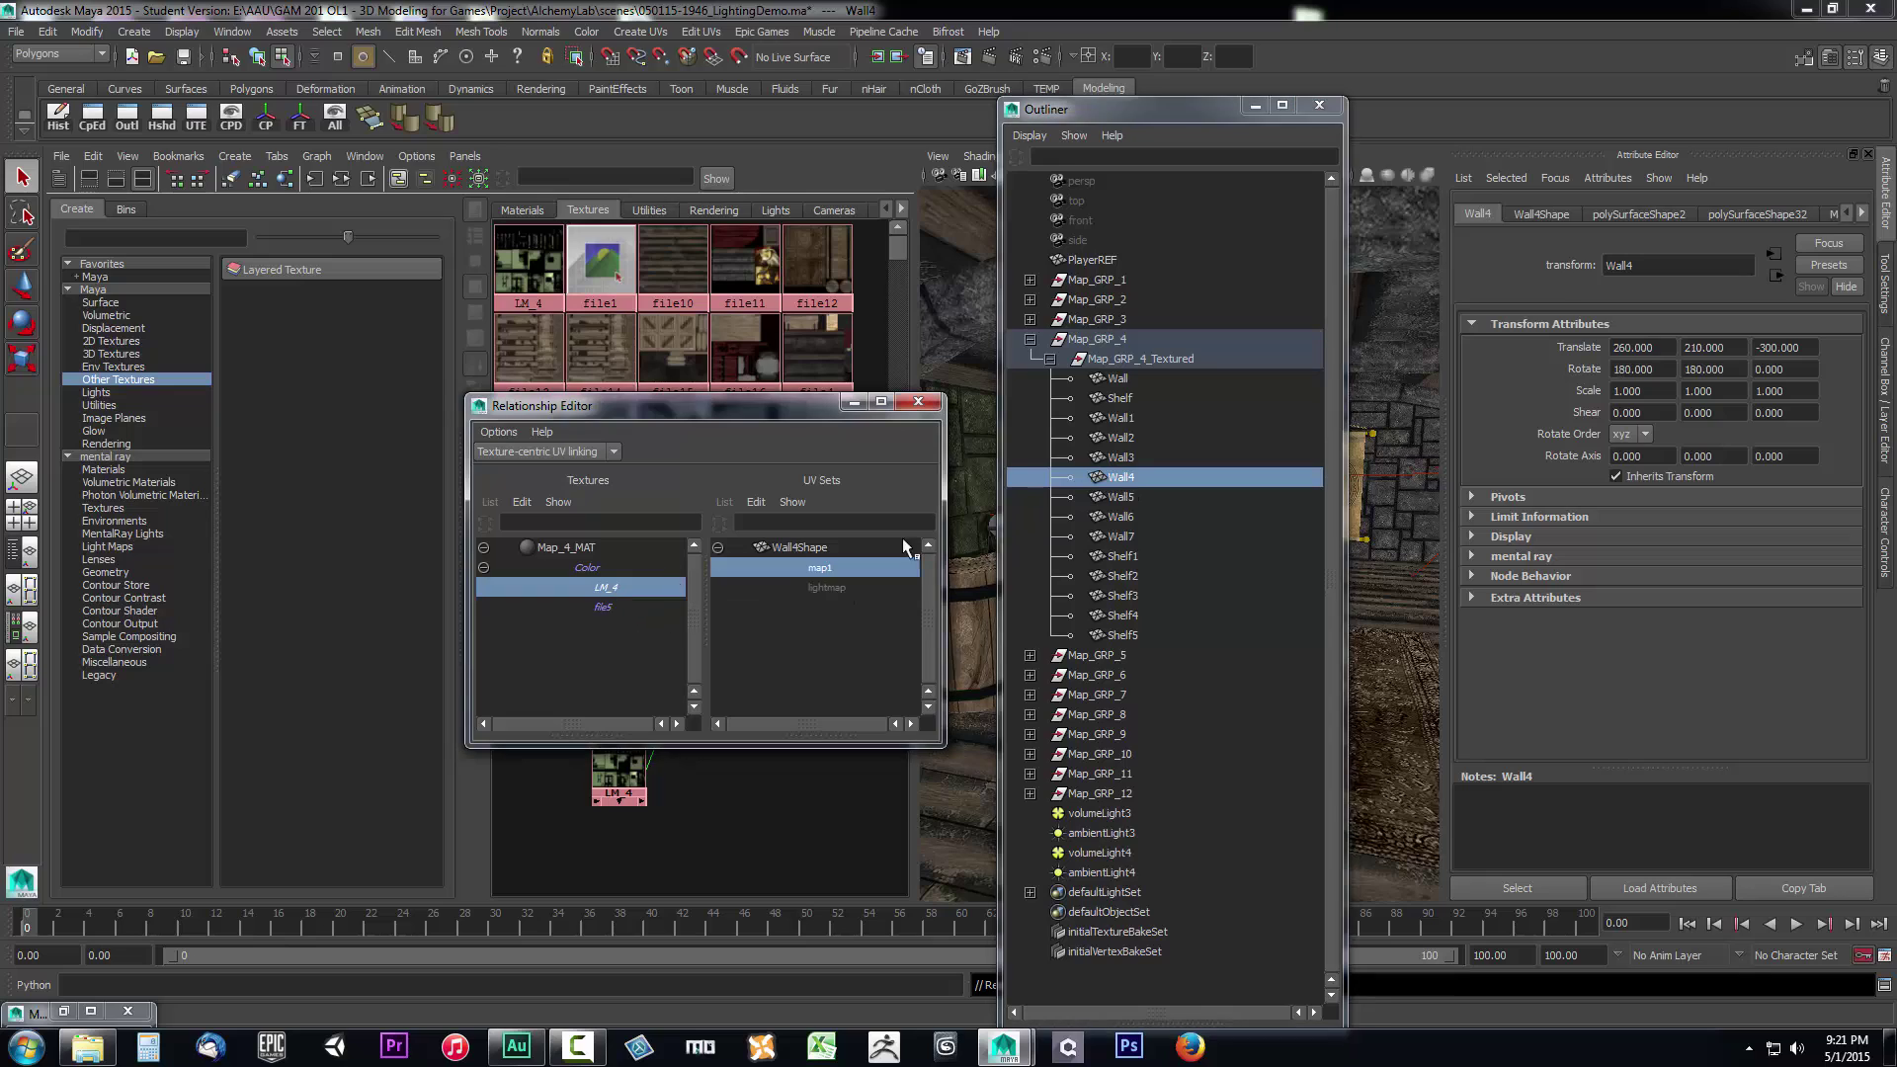
pyautogui.click(830, 589)
pyautogui.click(611, 605)
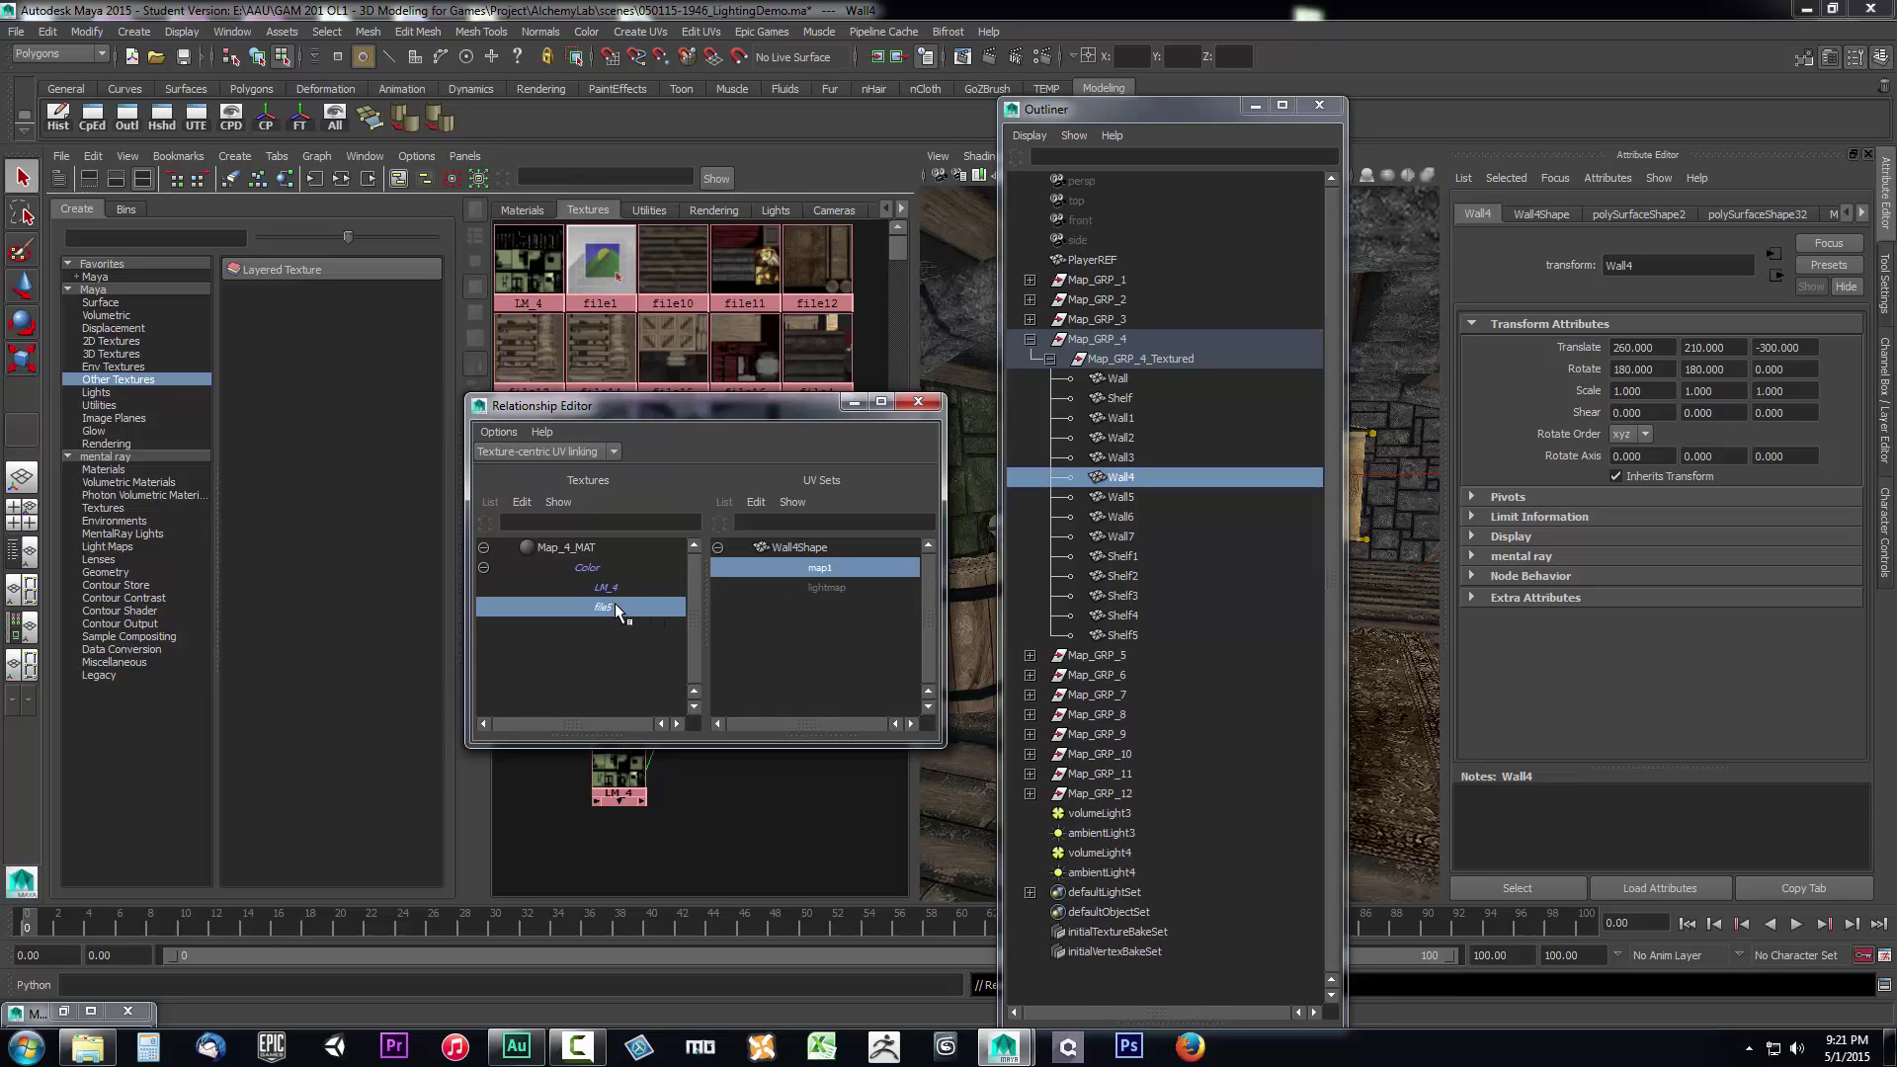
pyautogui.click(601, 584)
pyautogui.click(604, 606)
pyautogui.click(604, 590)
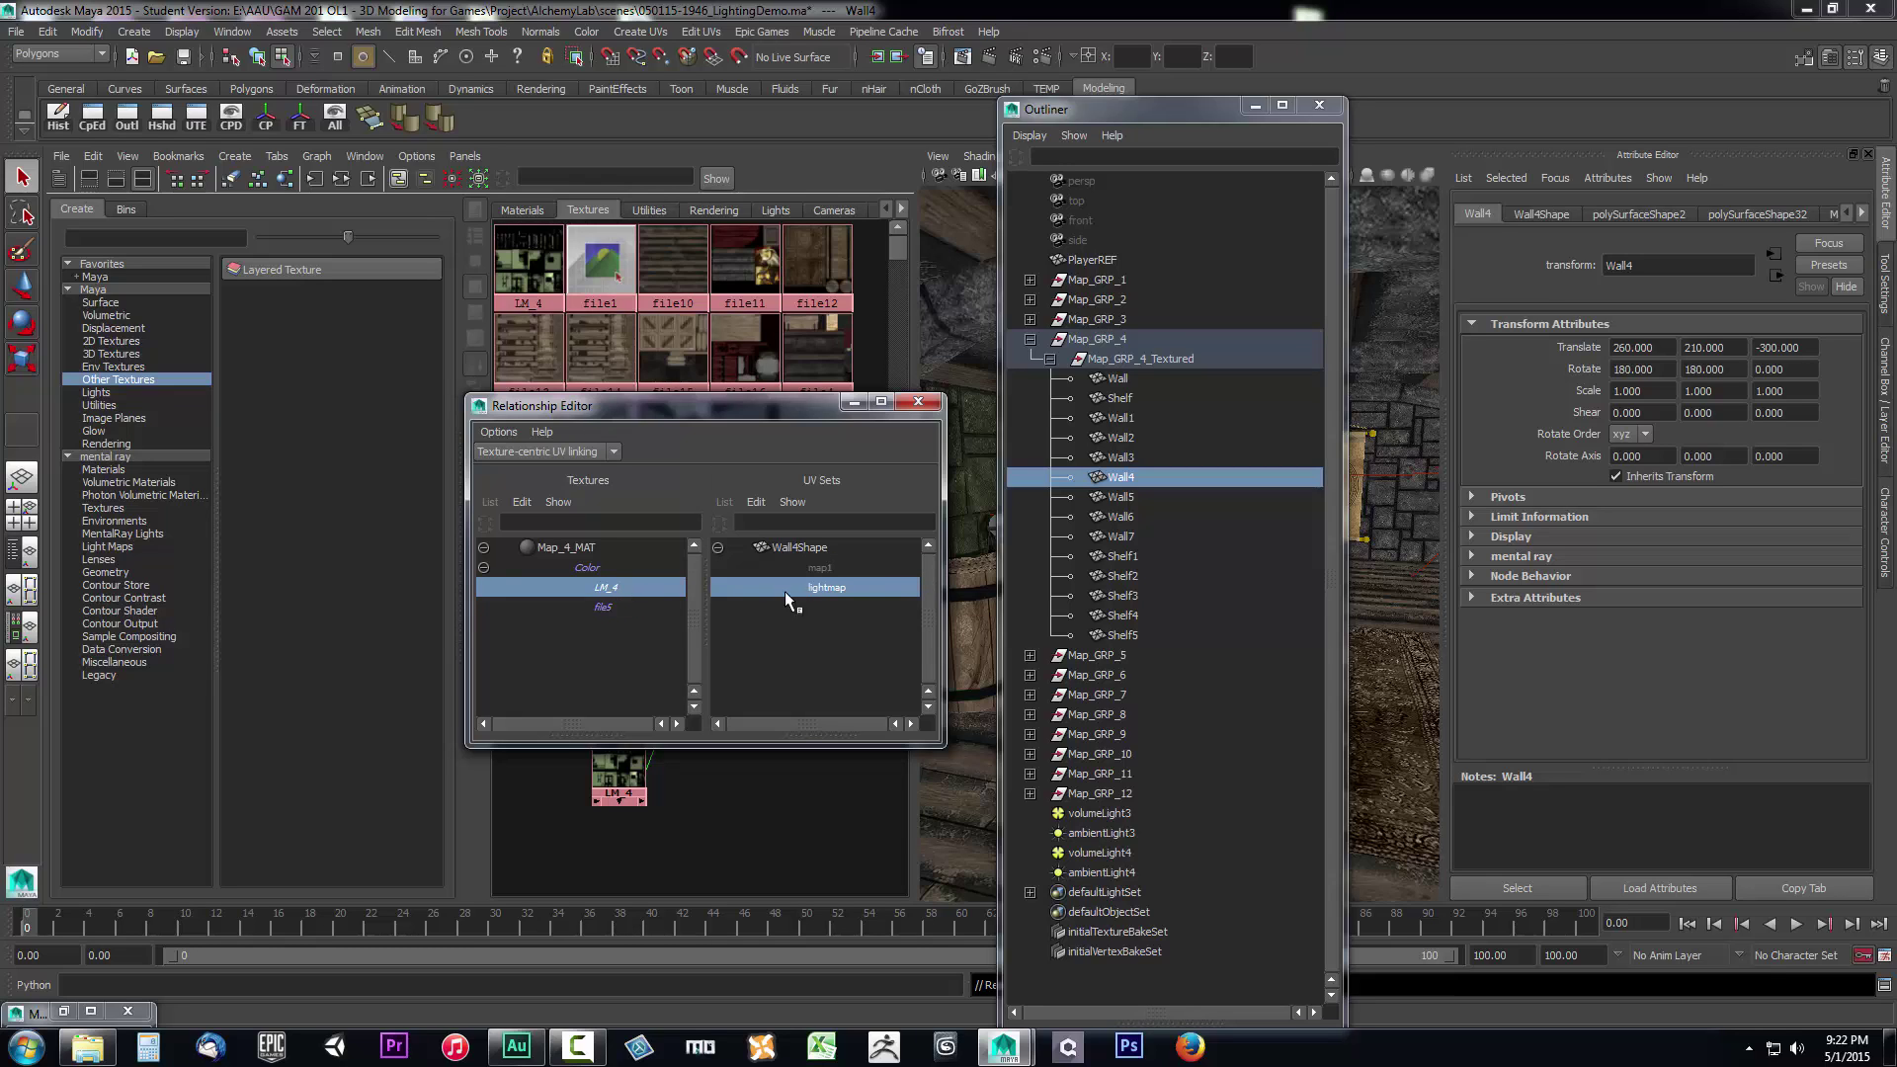
pyautogui.click(1120, 497)
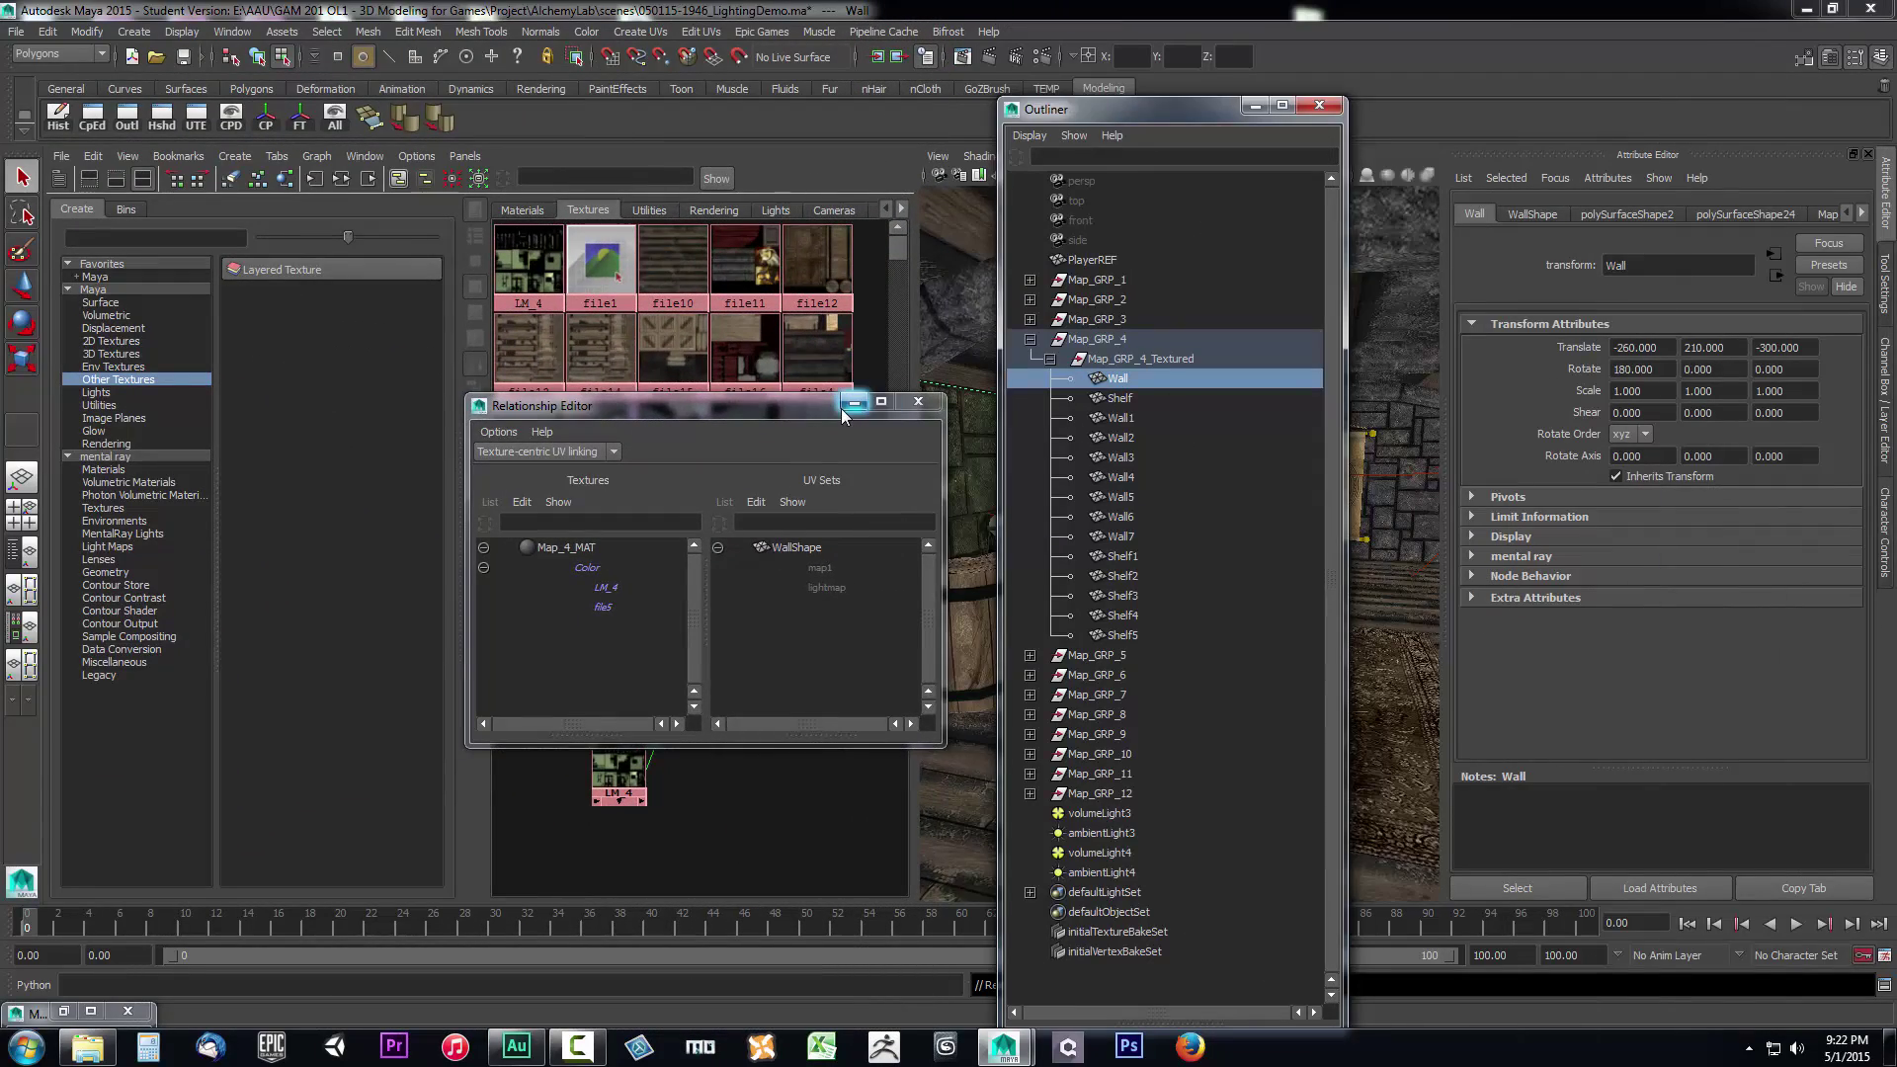
# Minimize the Relationship Editor and Outliner and switch to the single perspective view layout.
pyautogui.click(853, 401)
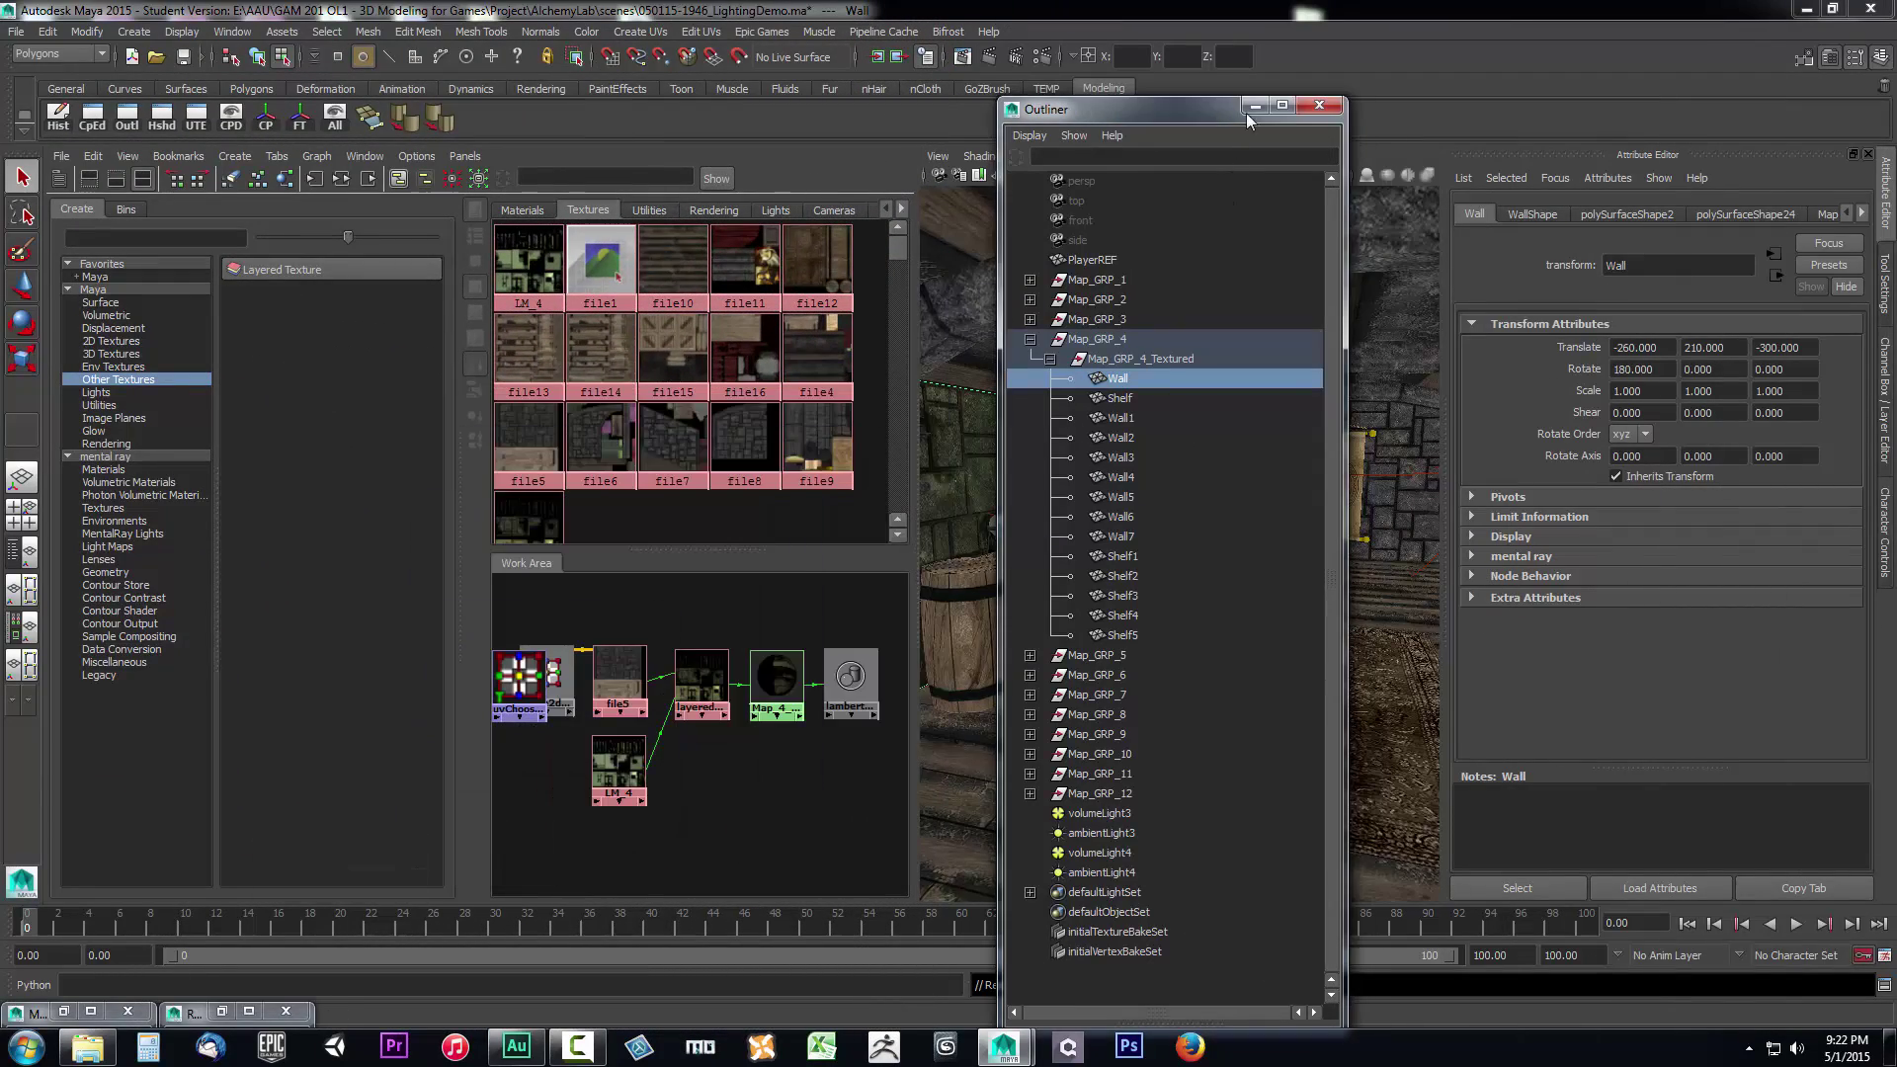
pyautogui.click(1255, 105)
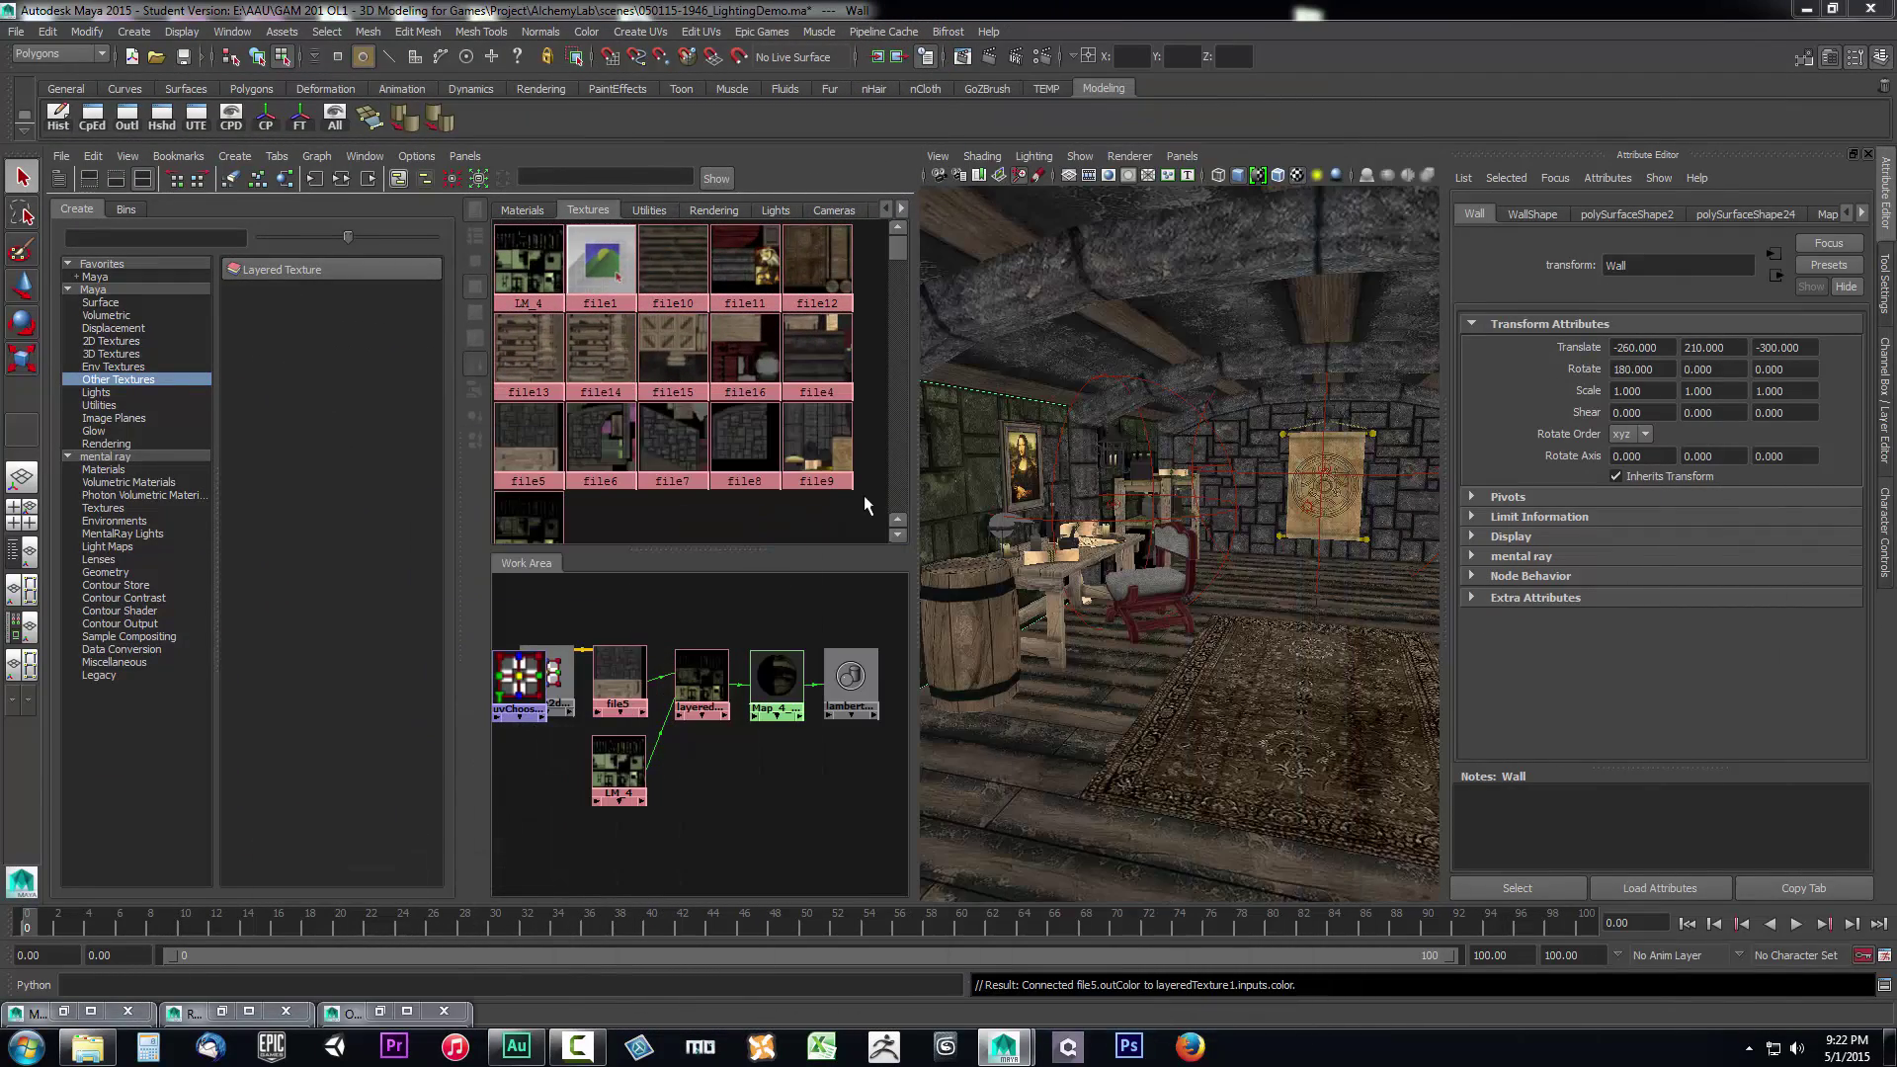
pyautogui.click(22, 478)
# Clear the selection and inspect the combined color and lightmap textures on the walls and shelves throughout the room.
pyautogui.scroll(-3, 751, 560)
pyautogui.scroll(-1, 751, 550)
pyautogui.scroll(1, 751, 550)
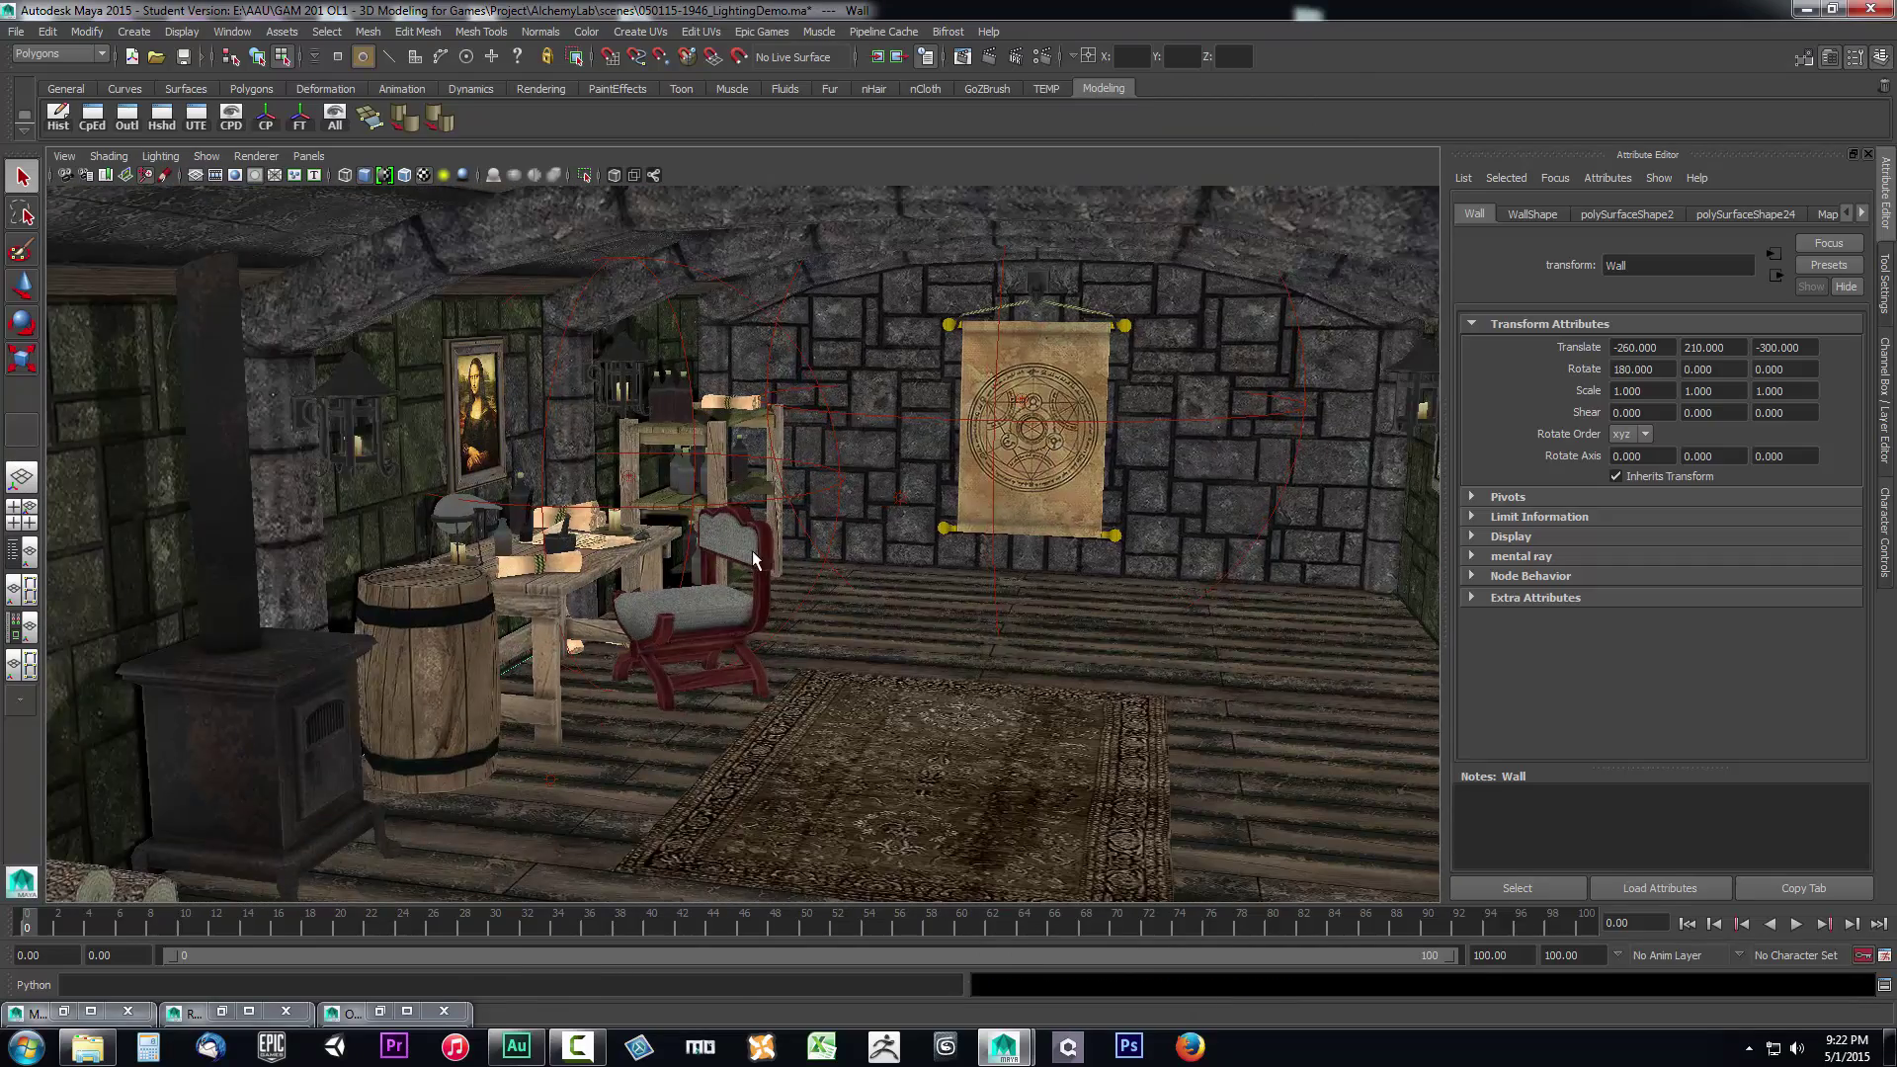
pyautogui.keyDown('alt'); pyautogui.moveTo(751, 550); pyautogui.dragTo(717, 535); pyautogui.keyUp('alt')
pyautogui.scroll(-2, 535, 478)
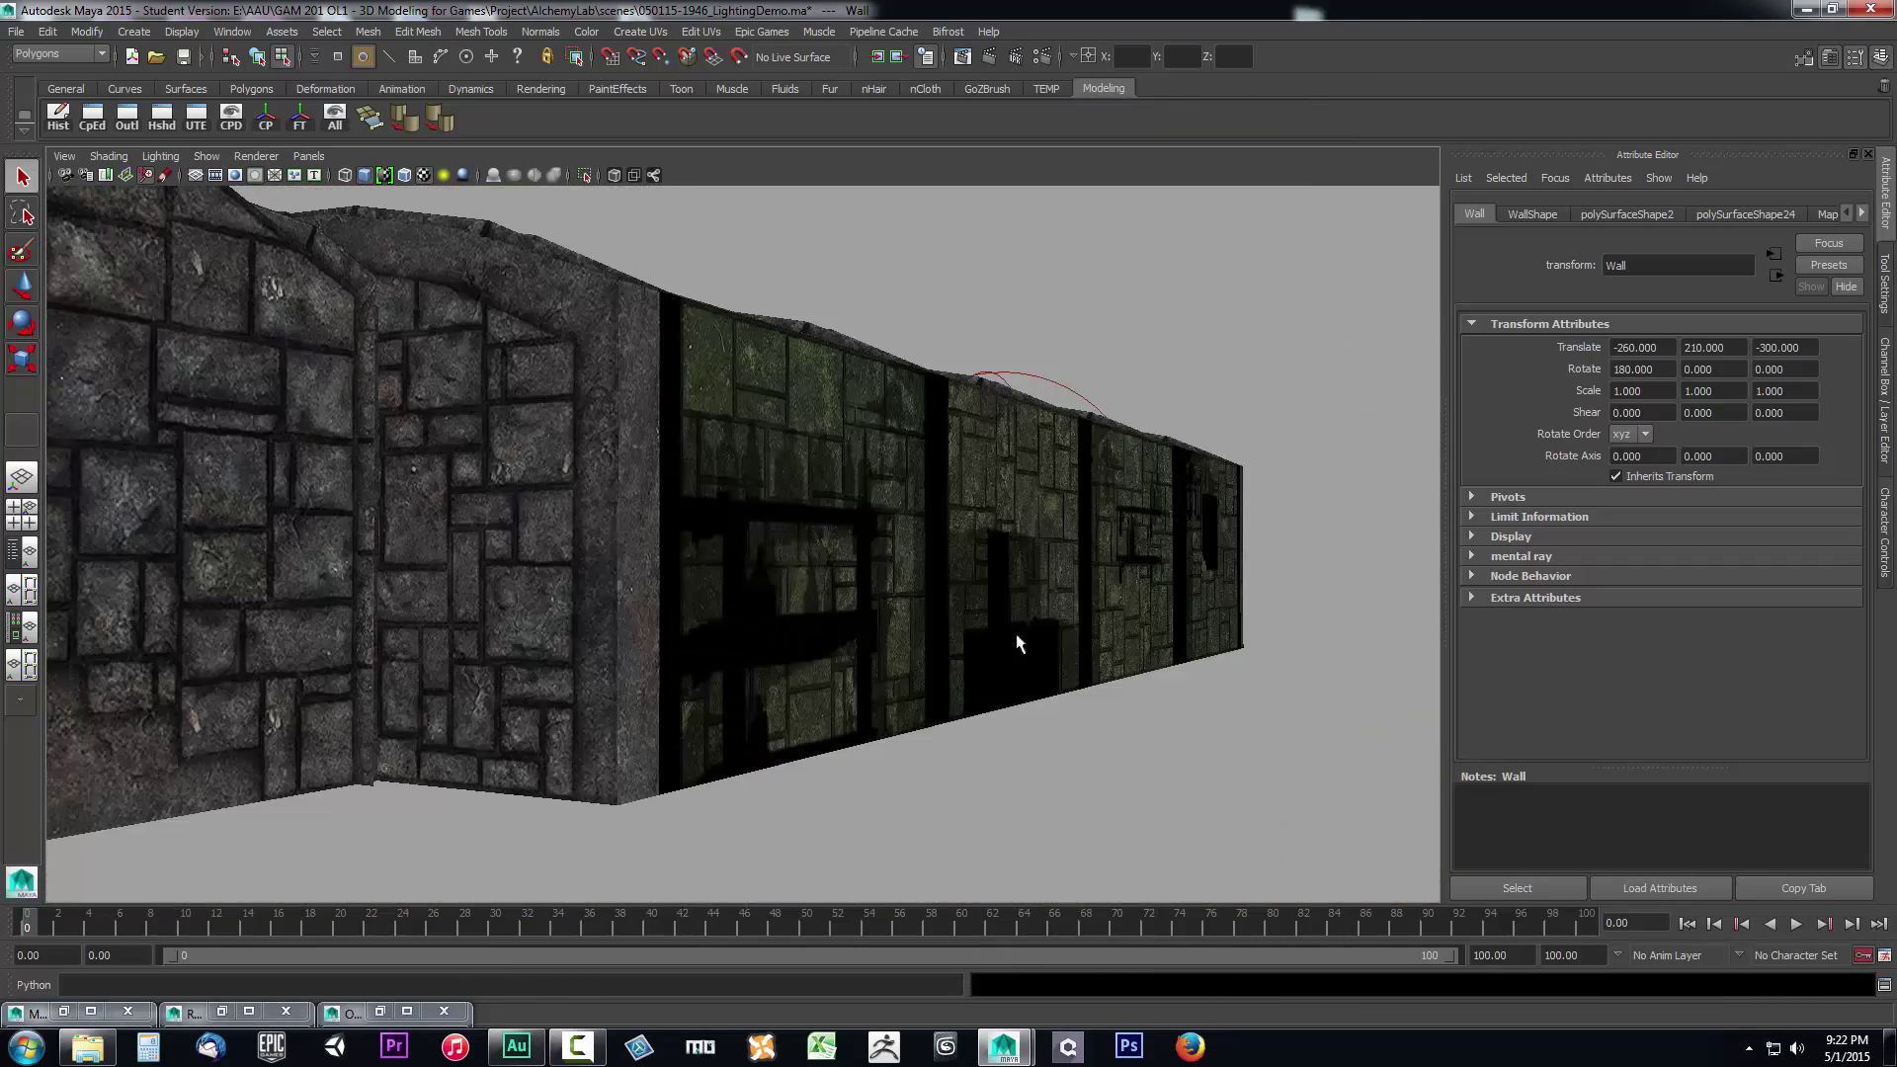
pyautogui.click(1225, 726)
pyautogui.scroll(3, 1123, 715)
pyautogui.scroll(2, 1122, 715)
pyautogui.keyDown('alt'); pyautogui.moveTo(756, 543); pyautogui.dragTo(660, 486); pyautogui.keyUp('alt')
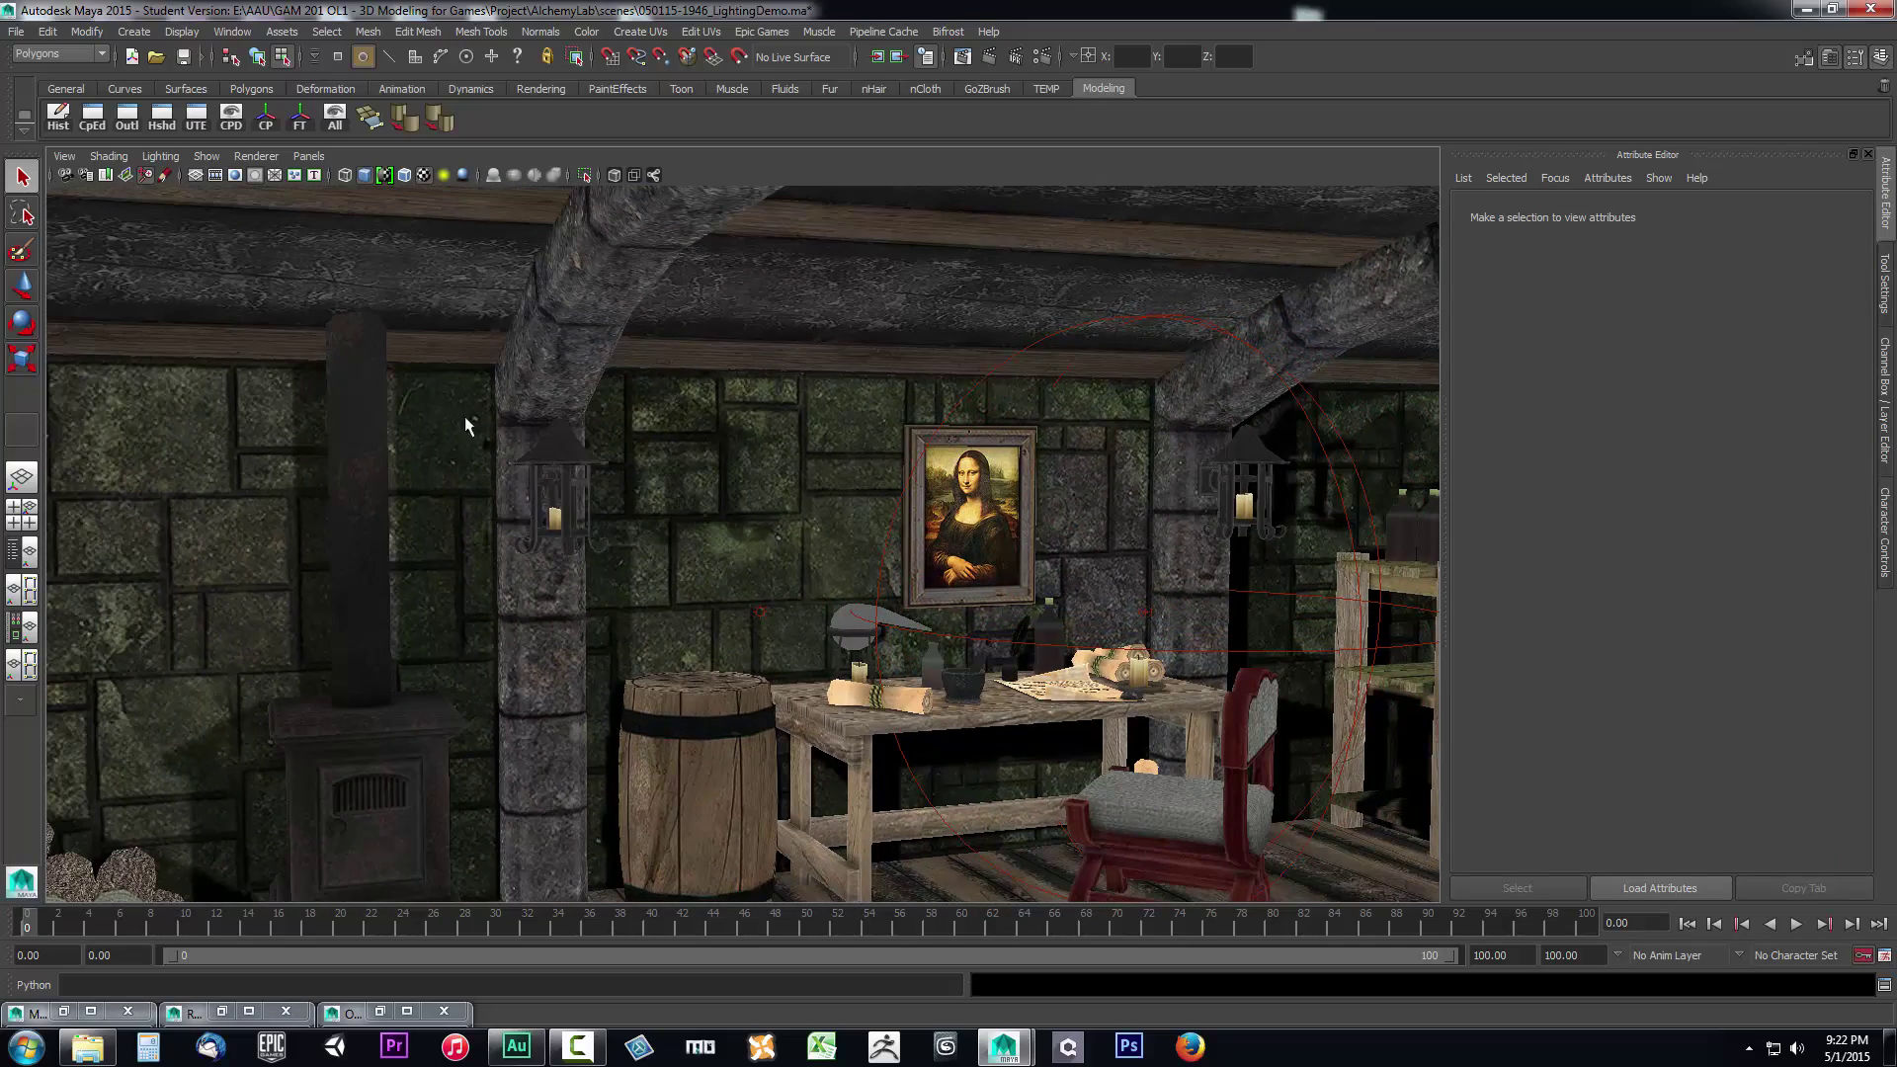
pyautogui.click(160, 156)
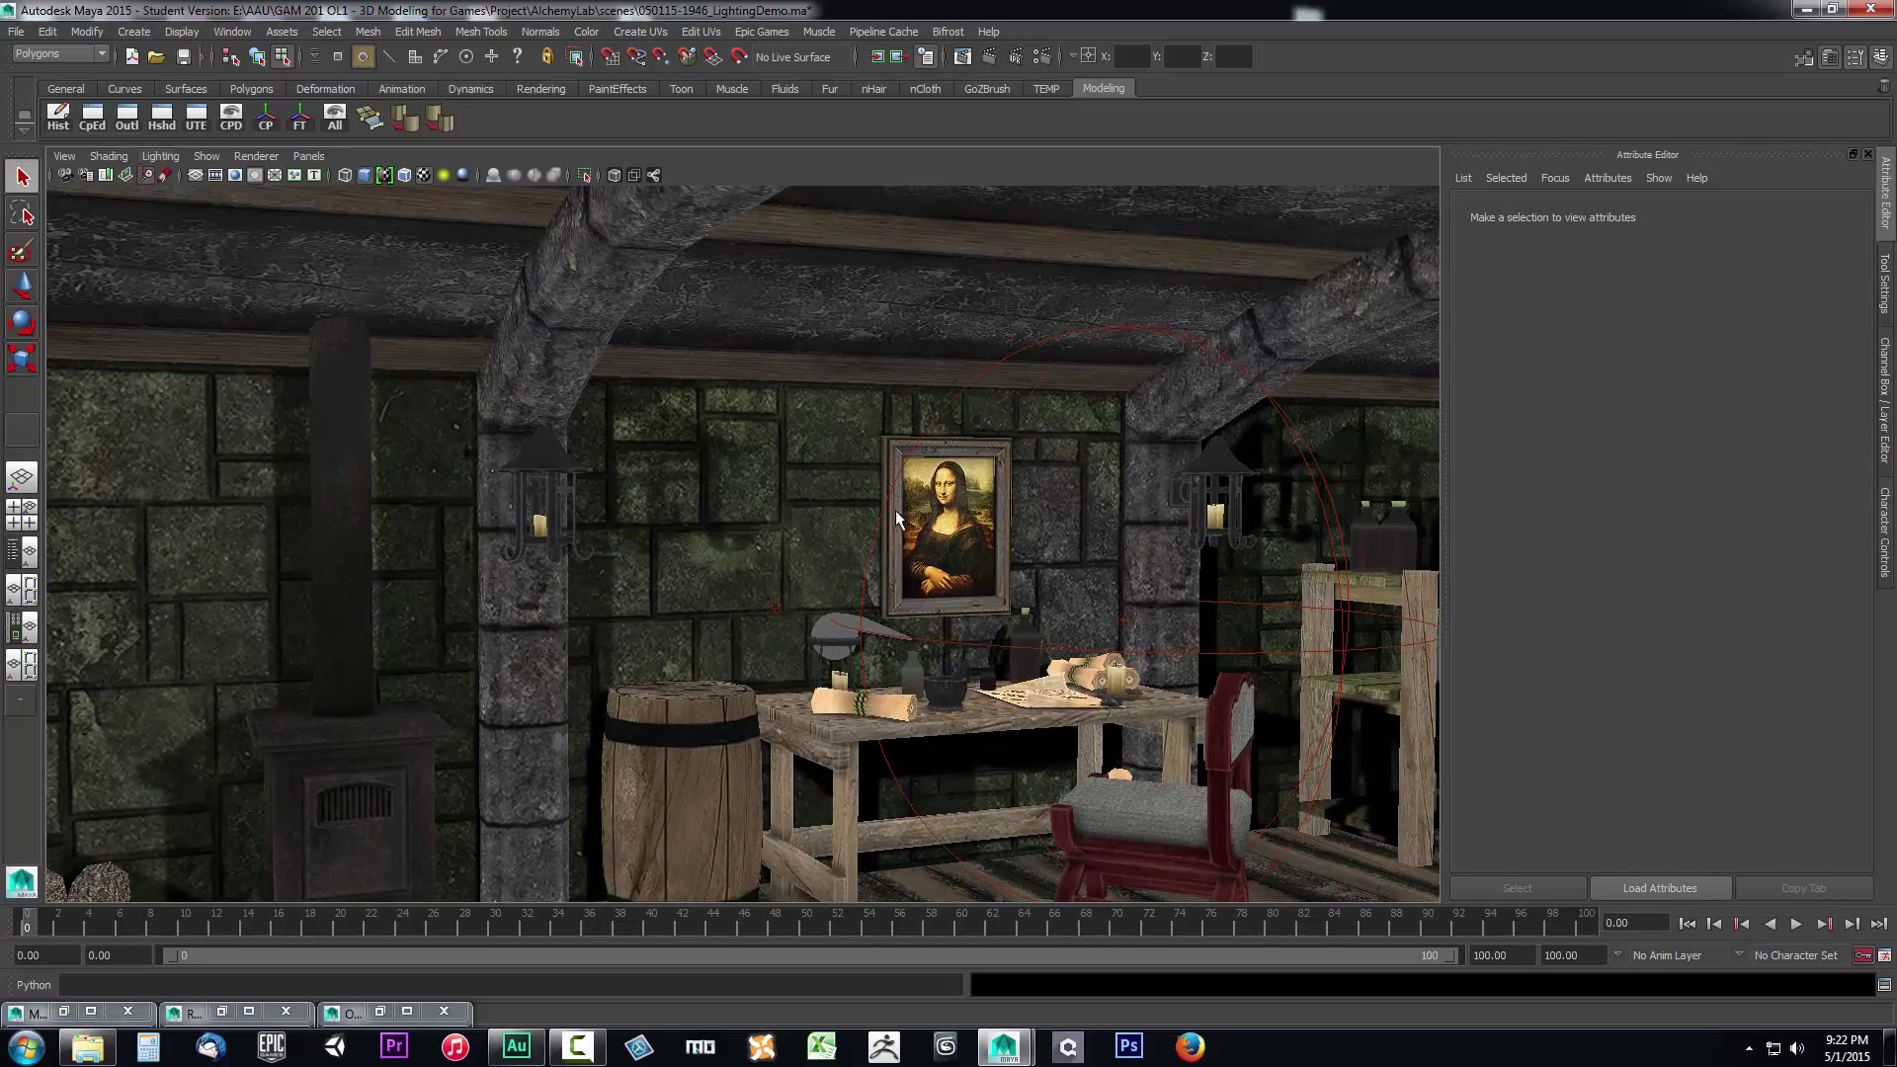
pyautogui.keyDown('alt'); pyautogui.moveTo(870, 514); pyautogui.dragTo(833, 608); pyautogui.keyUp('alt')
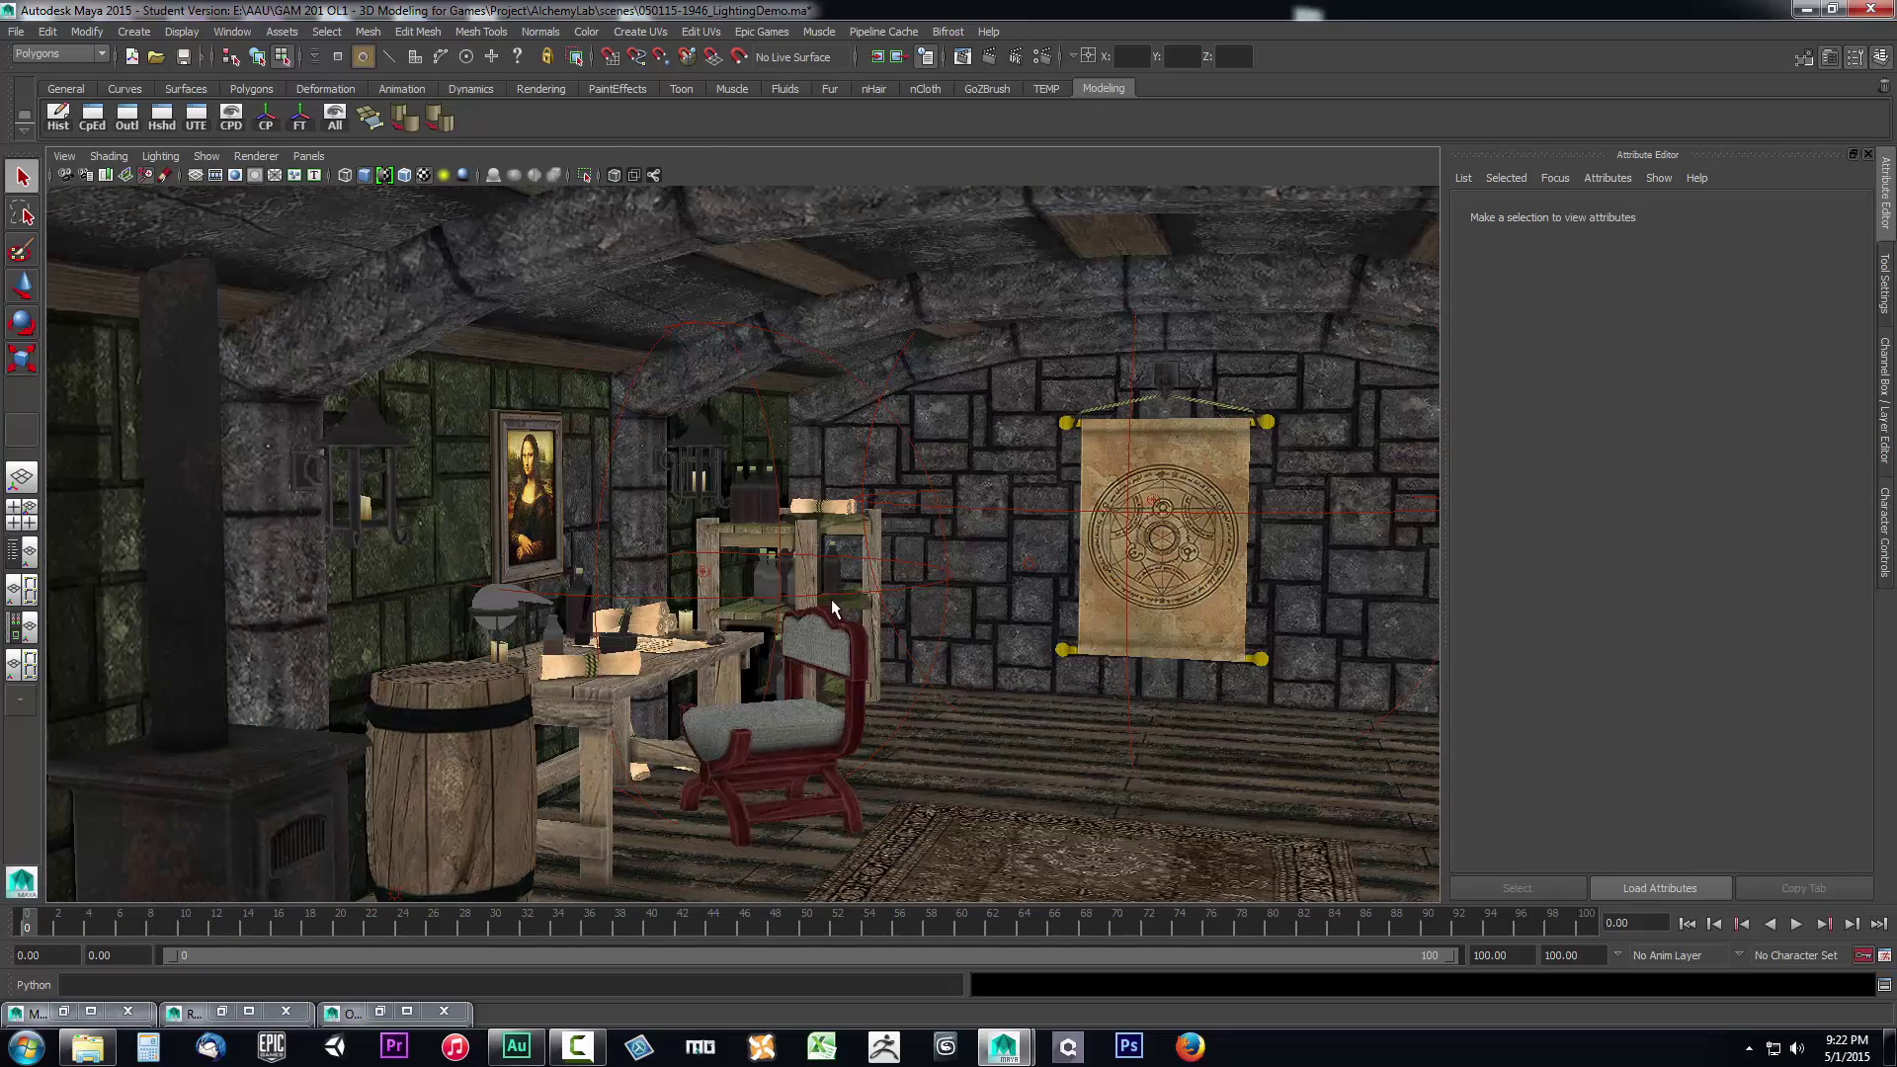